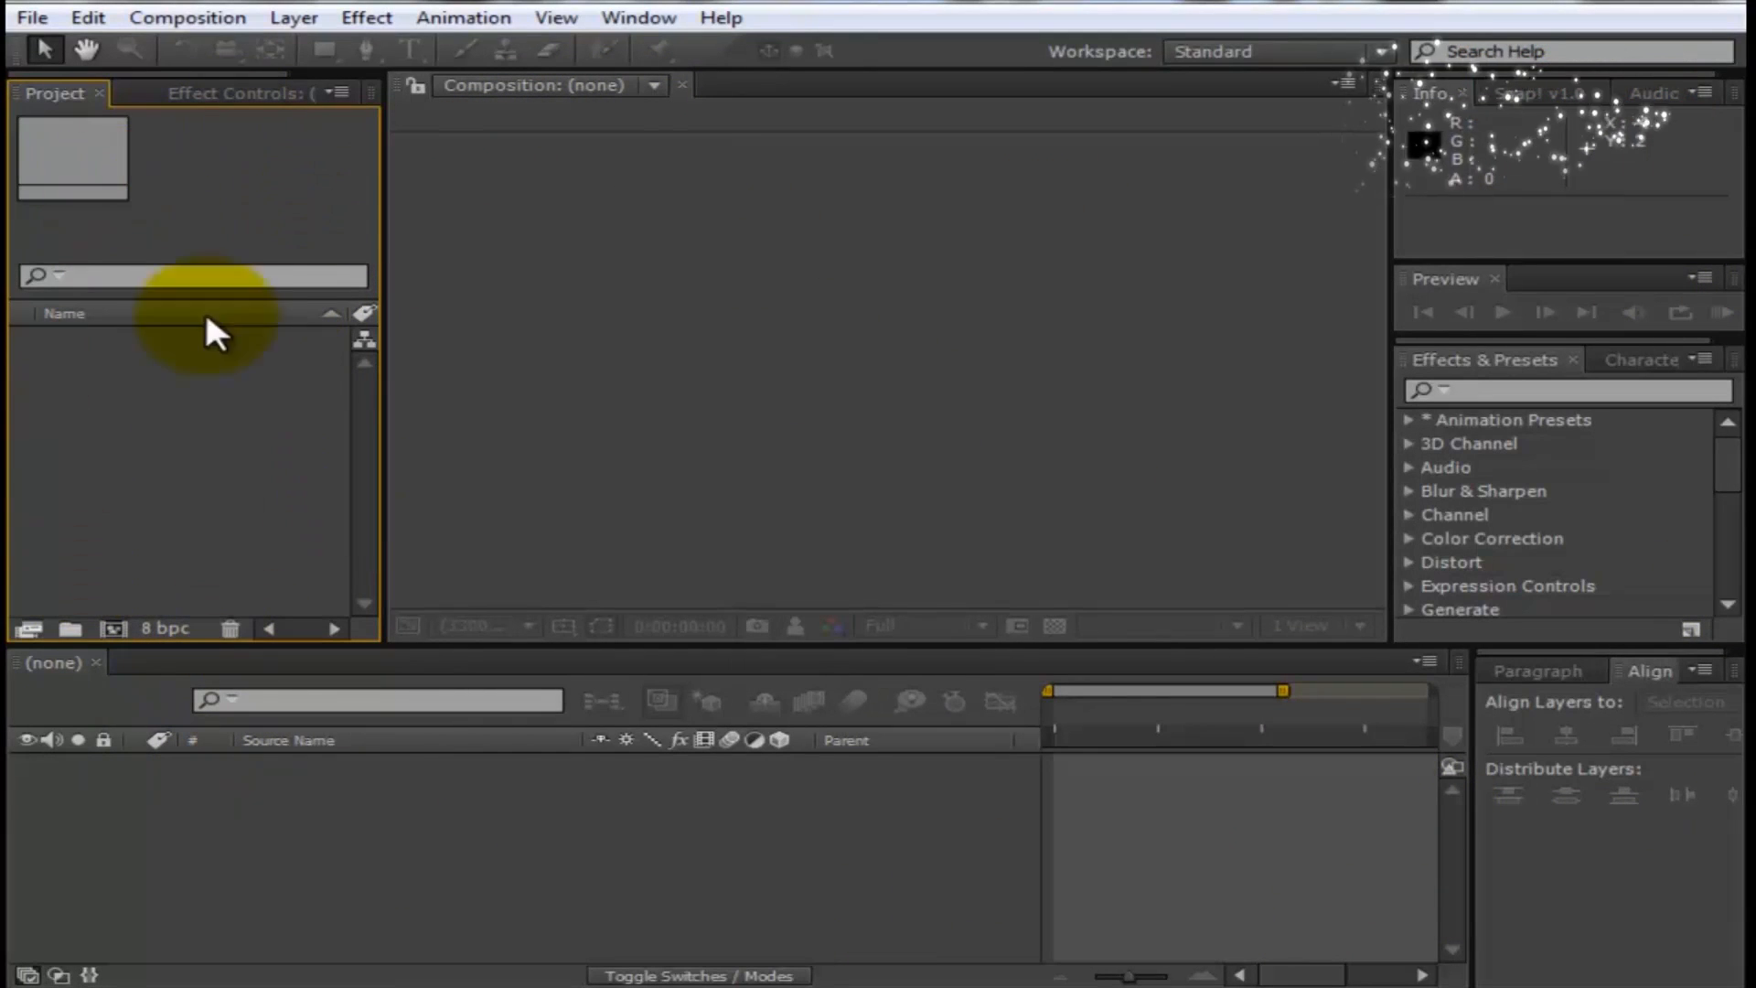
click(385, 878)
click(1627, 883)
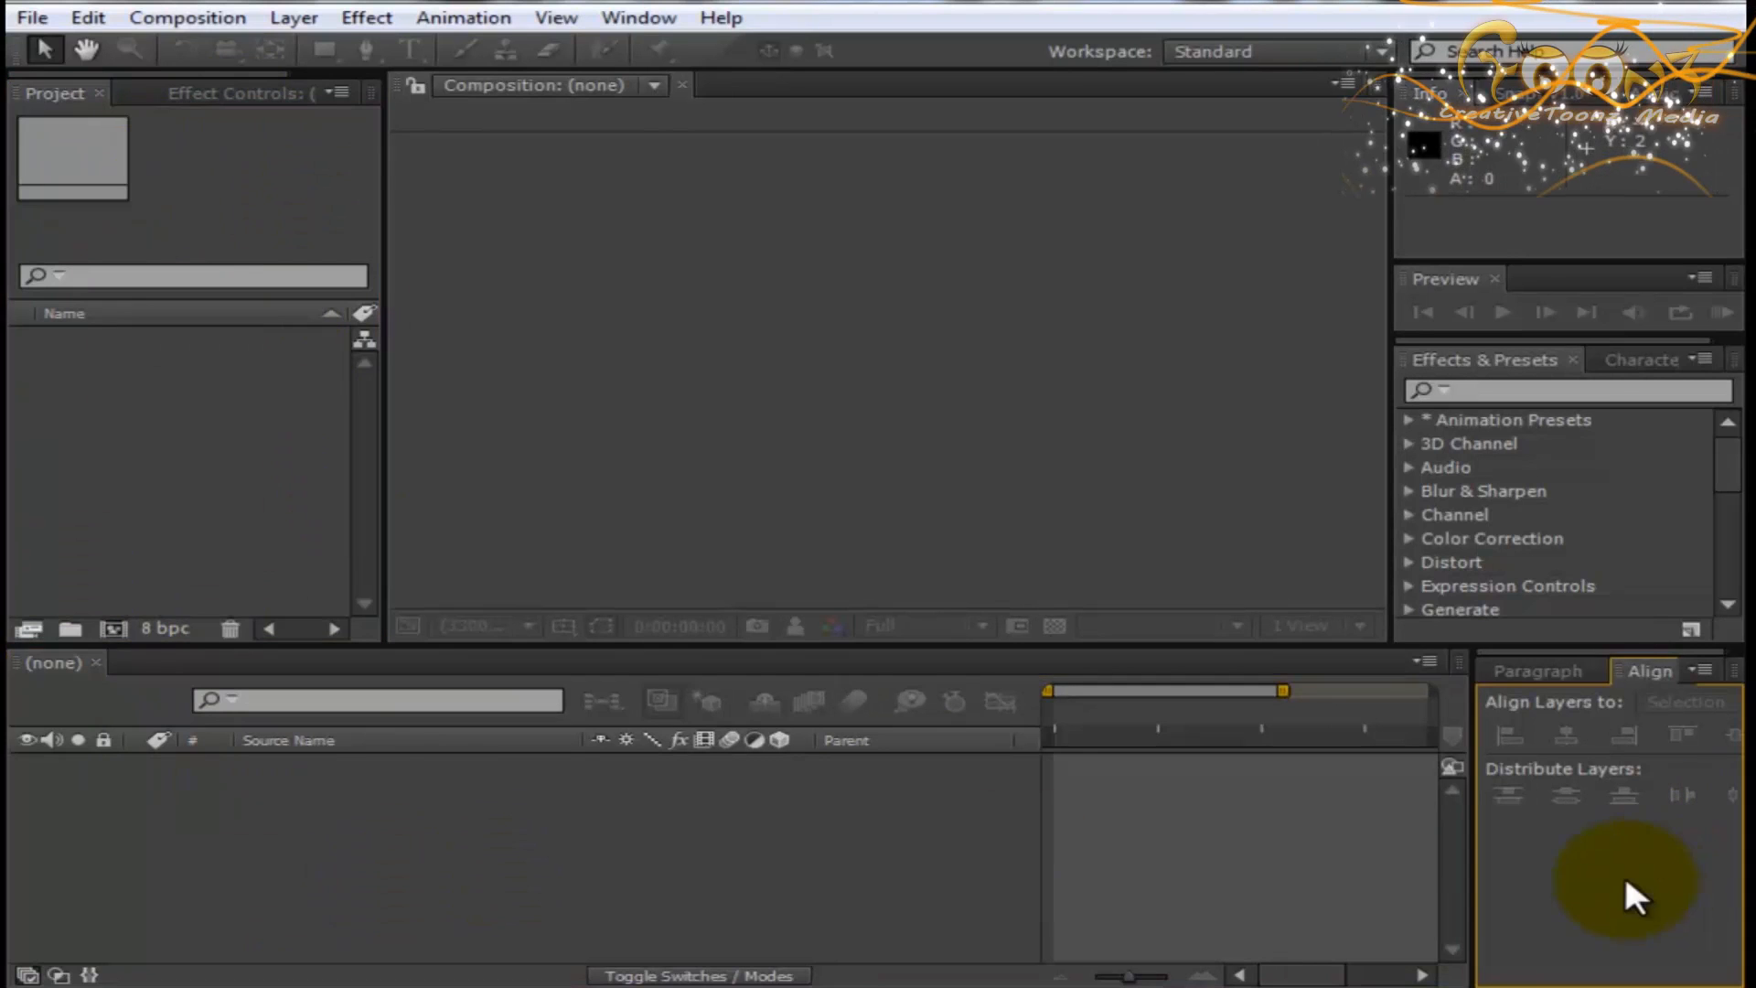
click(1488, 222)
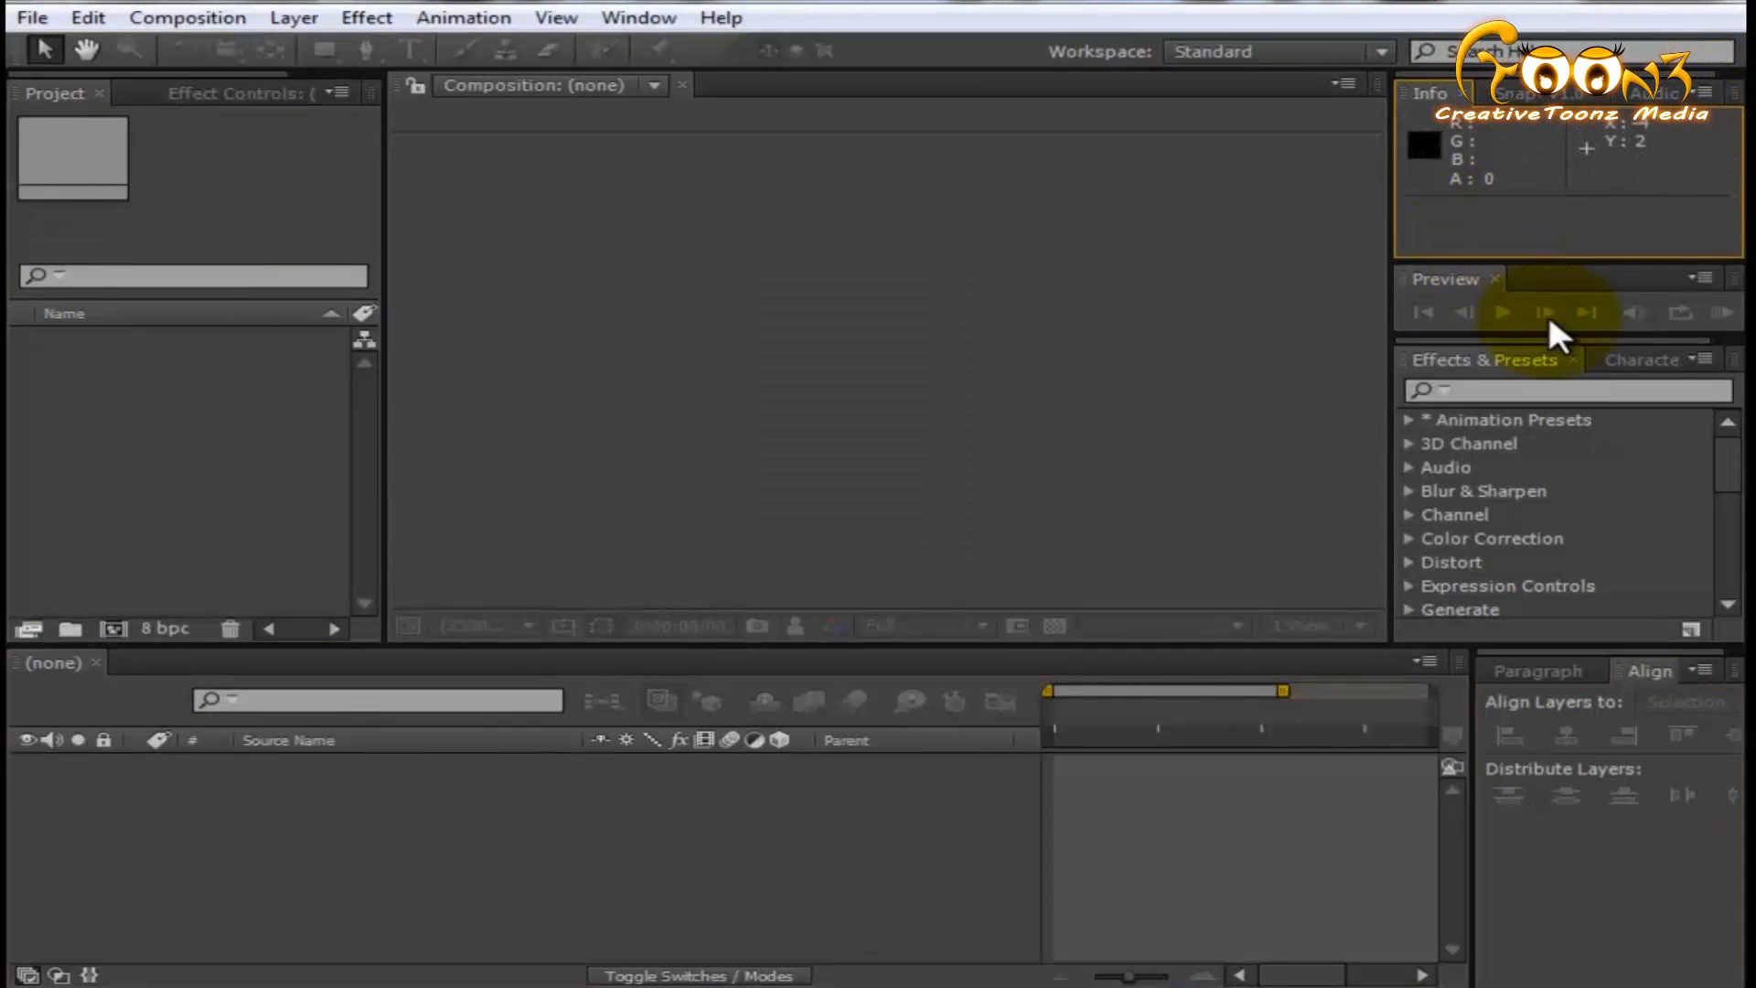
click(1525, 359)
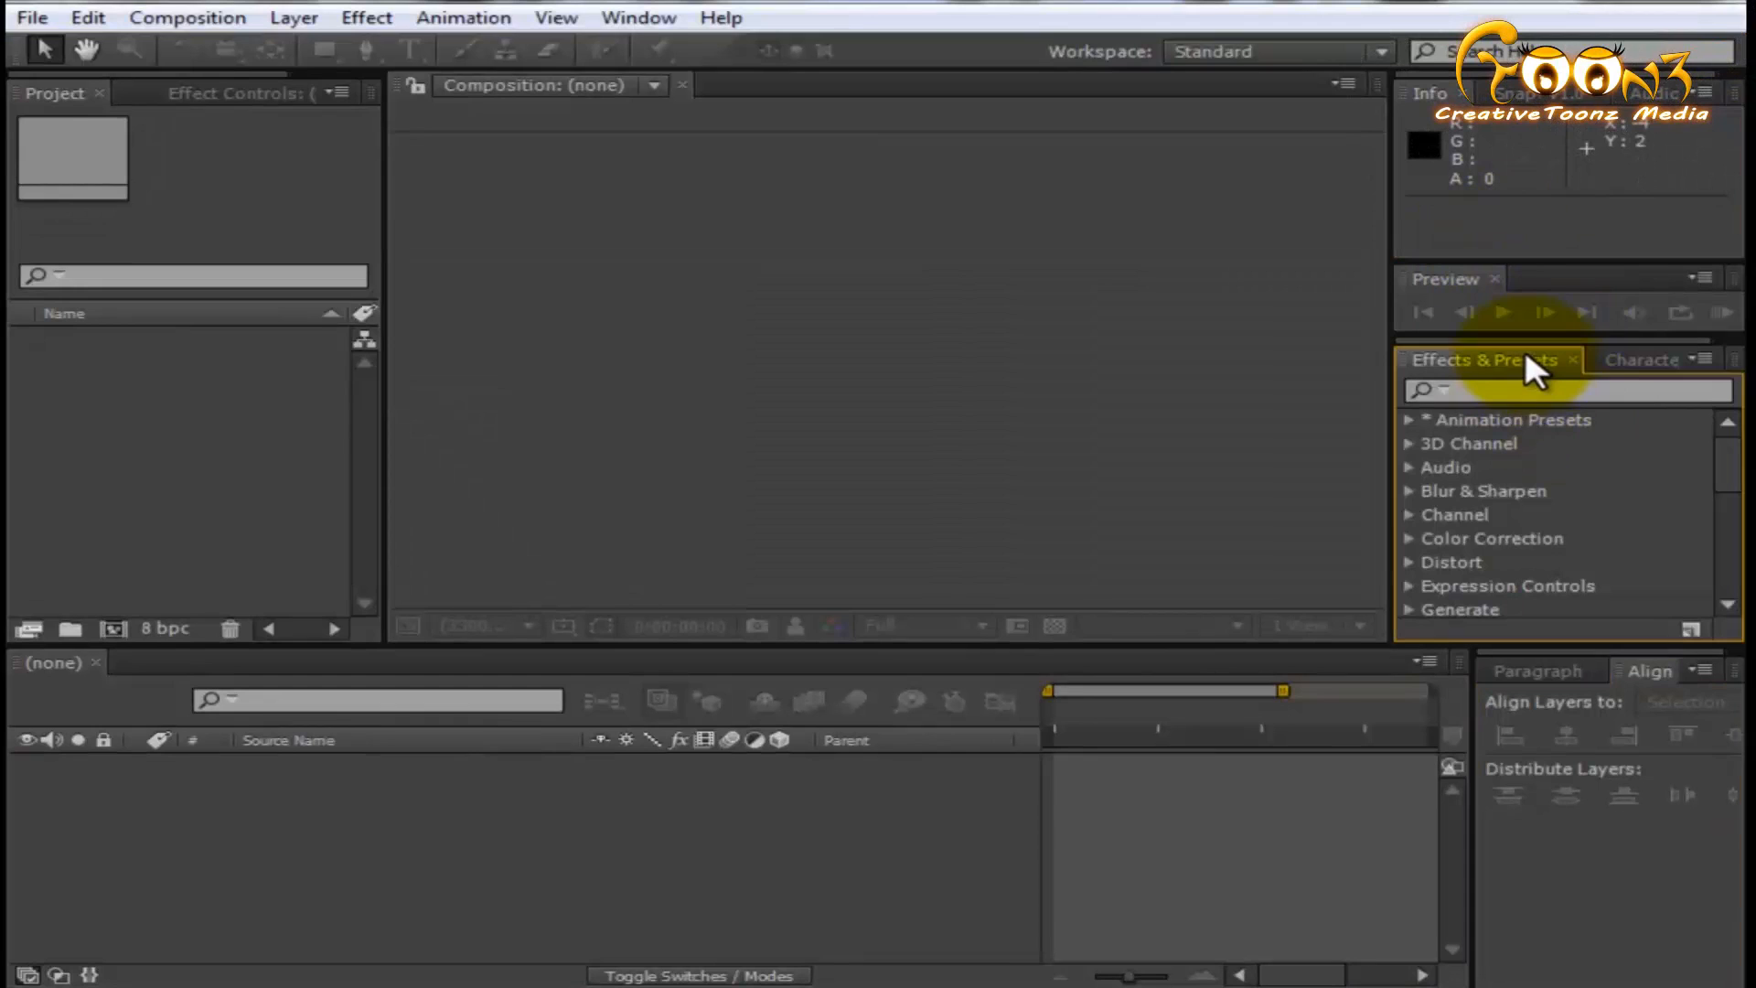
click(595, 834)
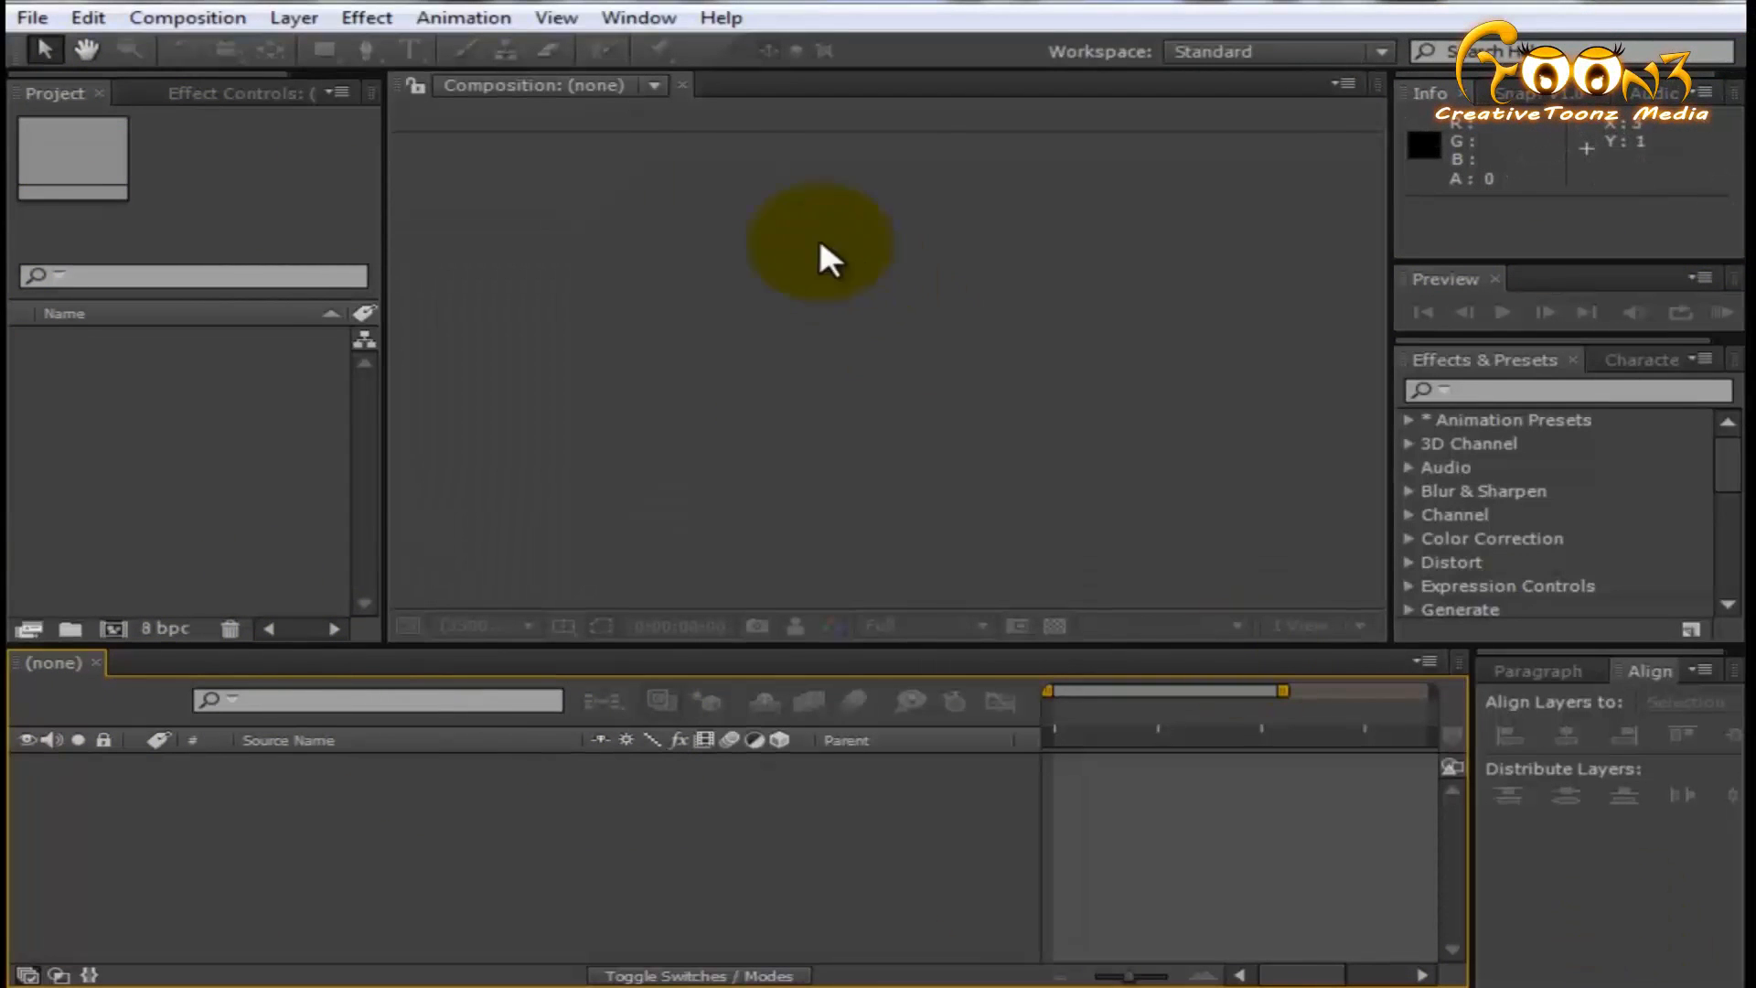
- Switch the workspace layout from Standard to Motion Tracking
click(607, 19)
mouse_move(869, 17)
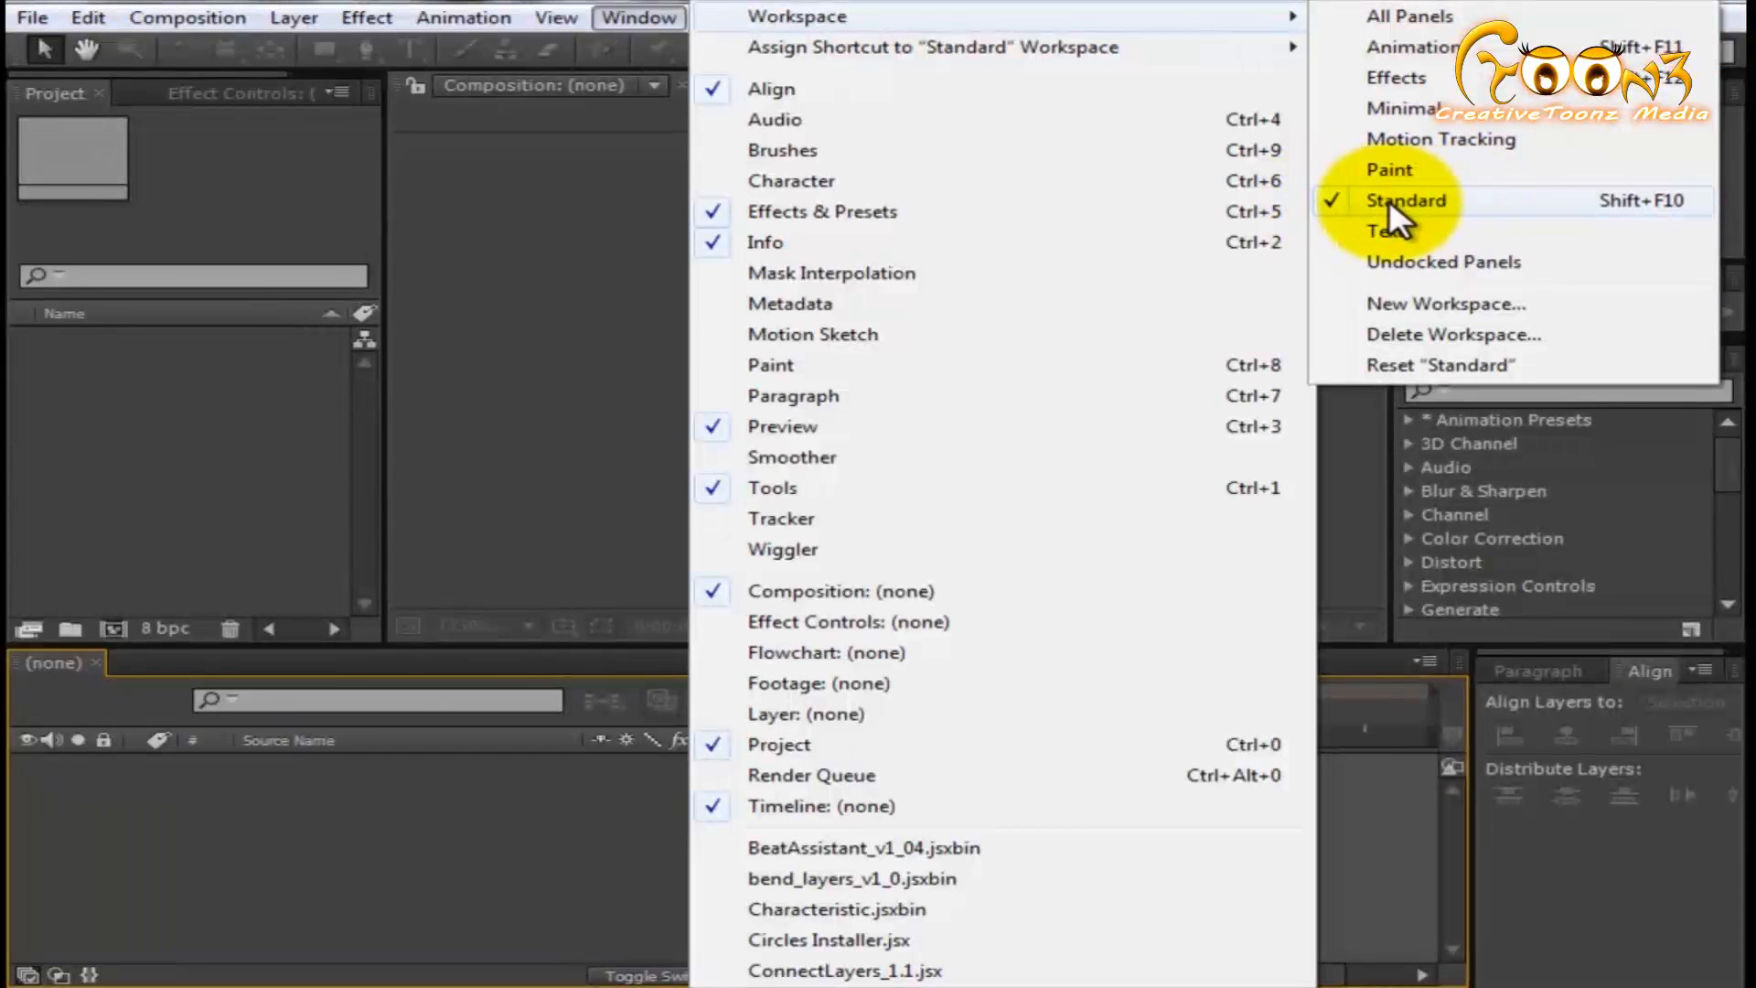
click(1456, 136)
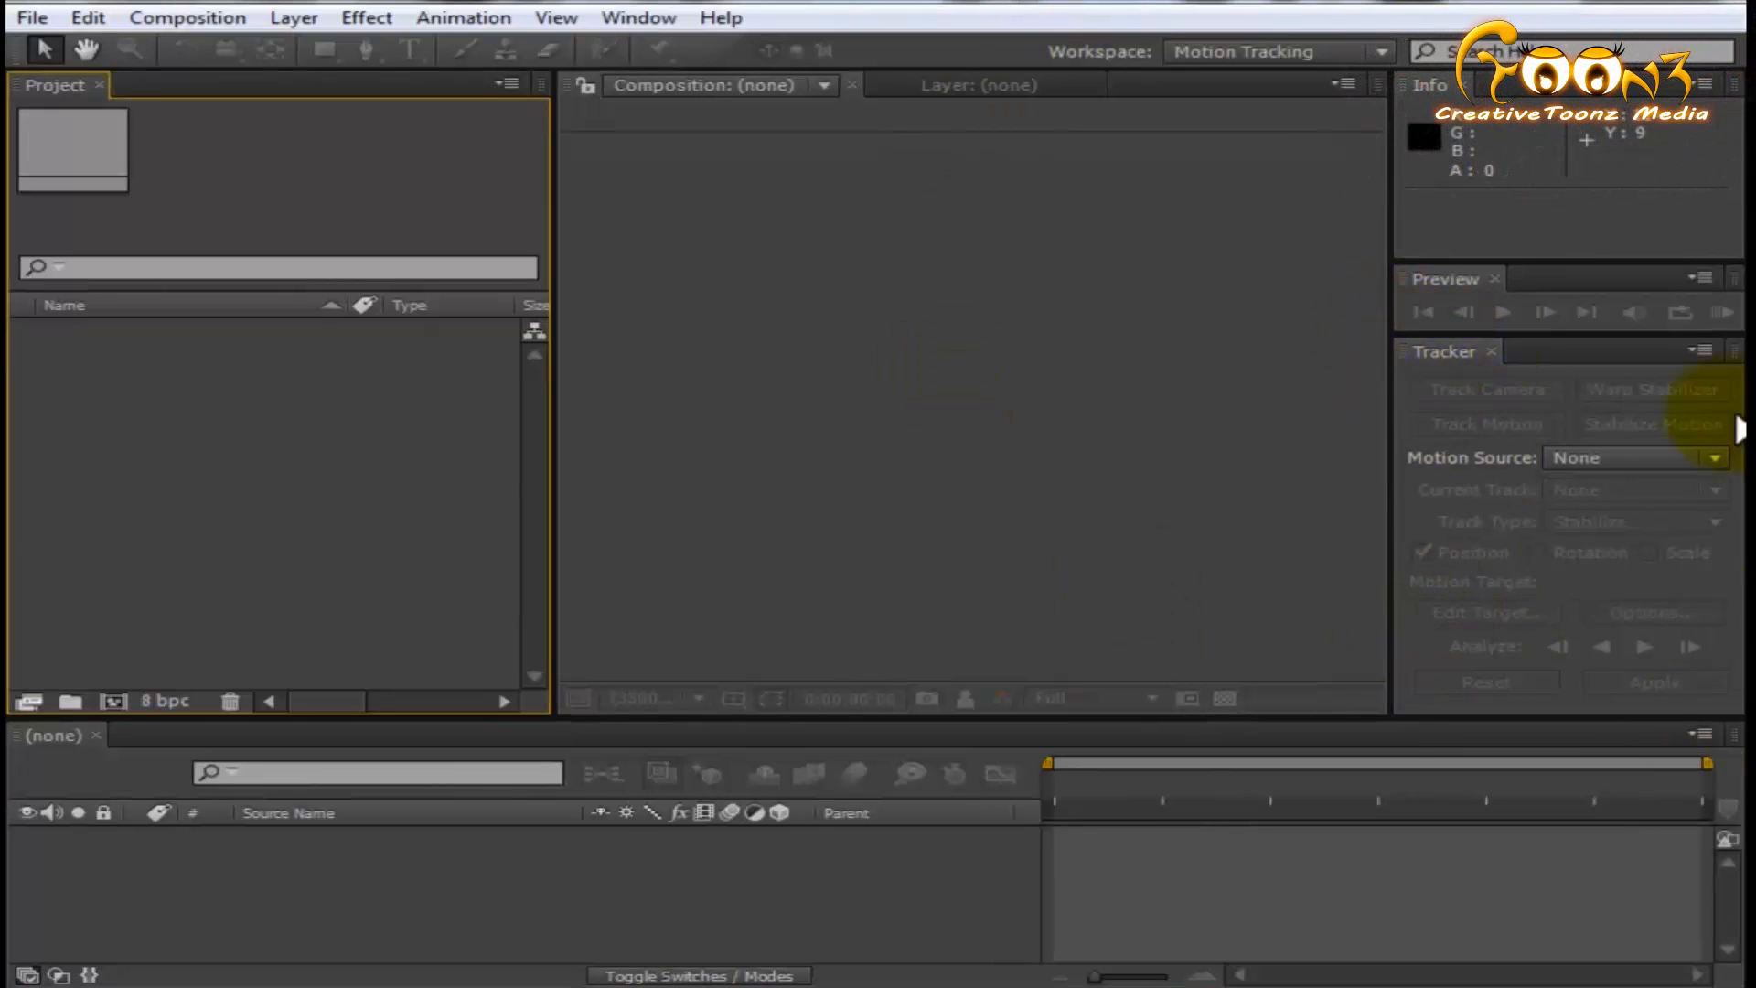
- Switch the workspace to Animation and widen the composition viewer by narrowing the project area beside it
click(651, 20)
mouse_move(1323, 16)
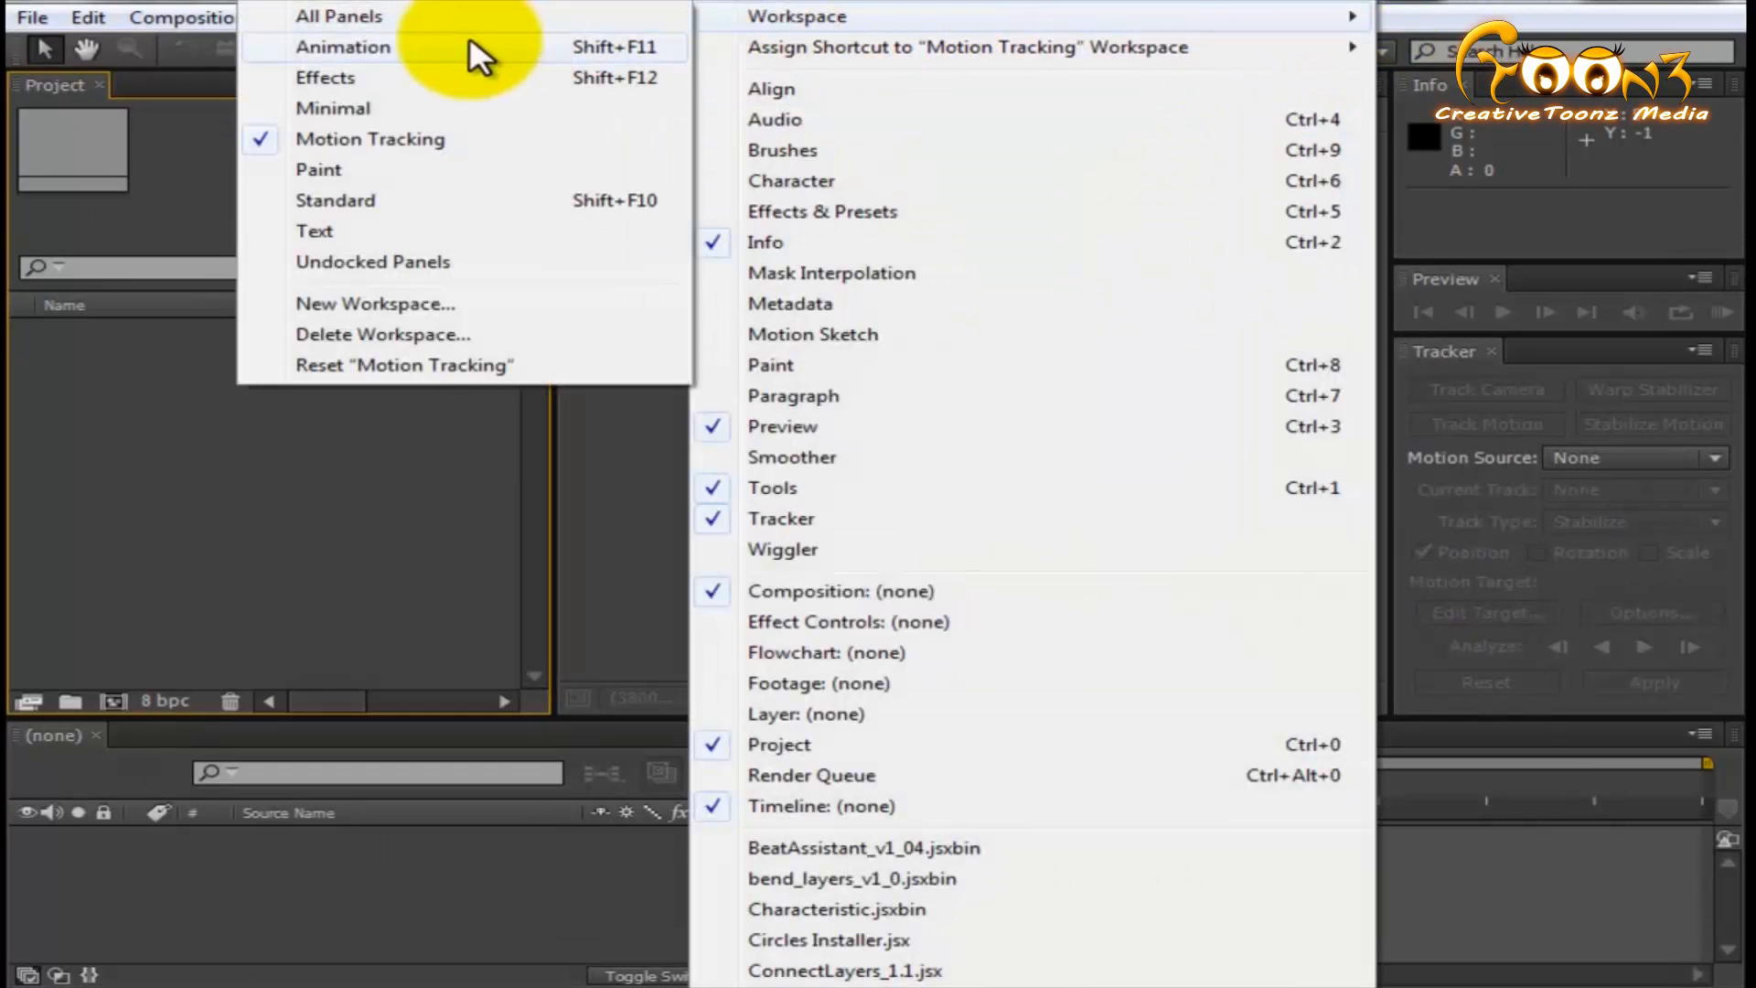
click(432, 52)
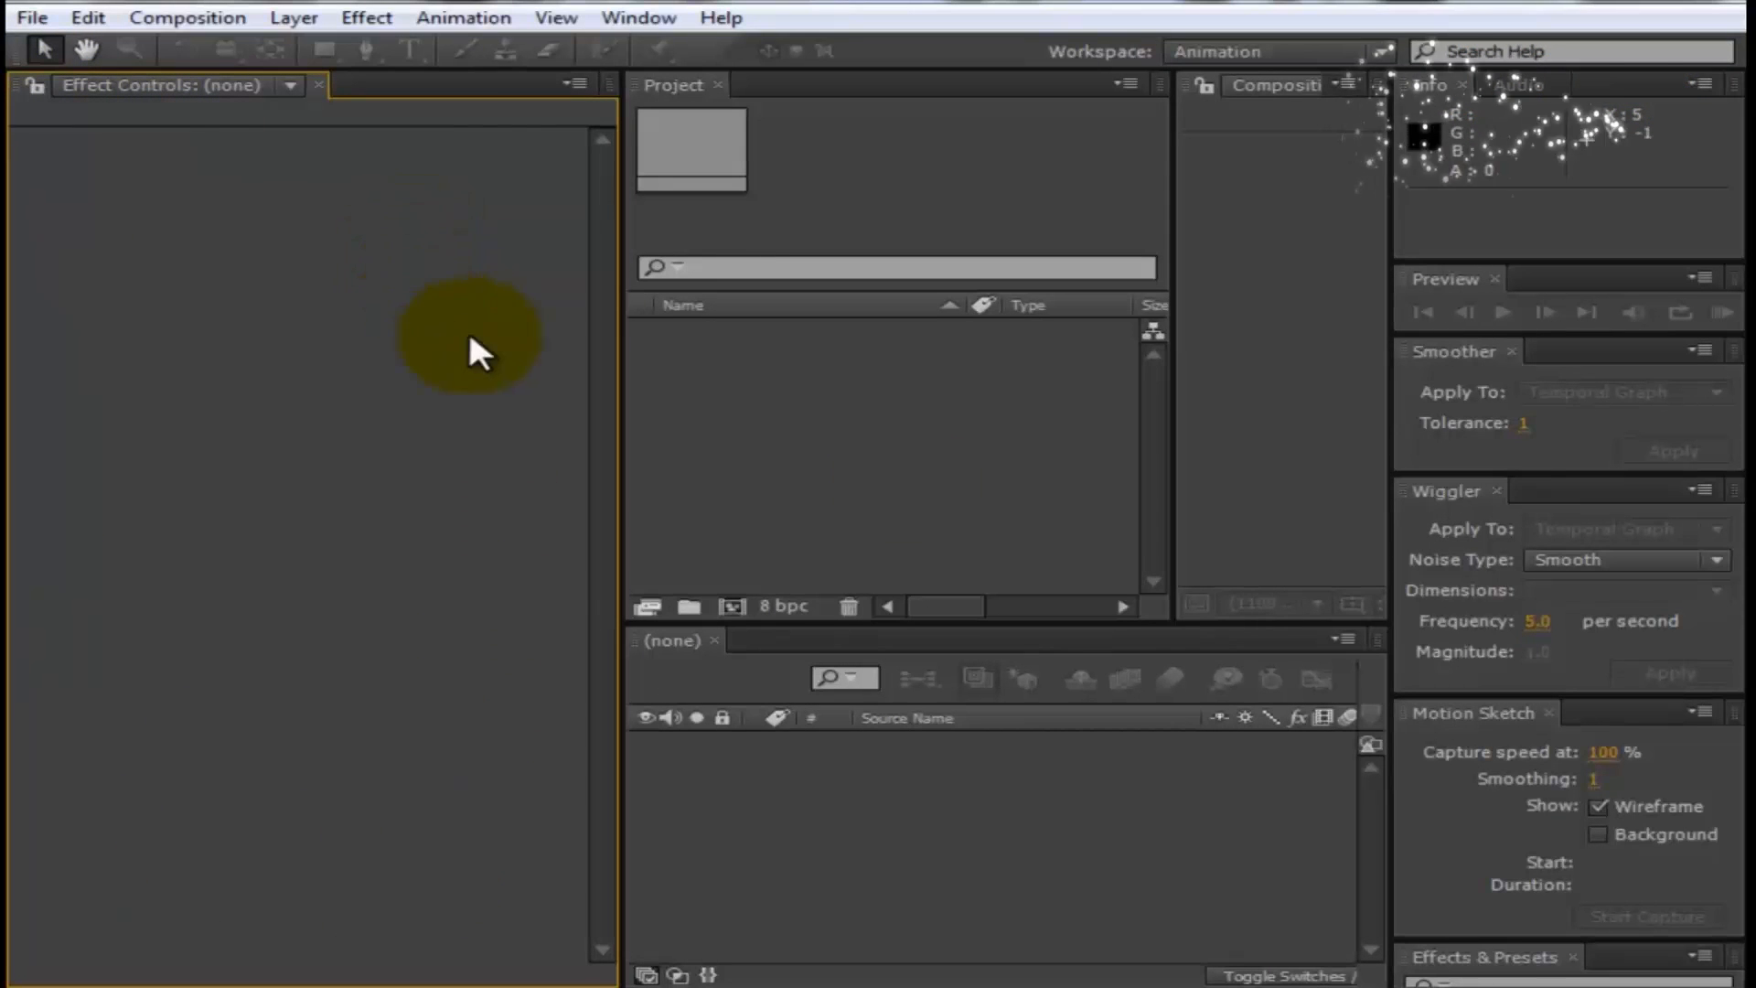
drag(1171, 365, 896, 365)
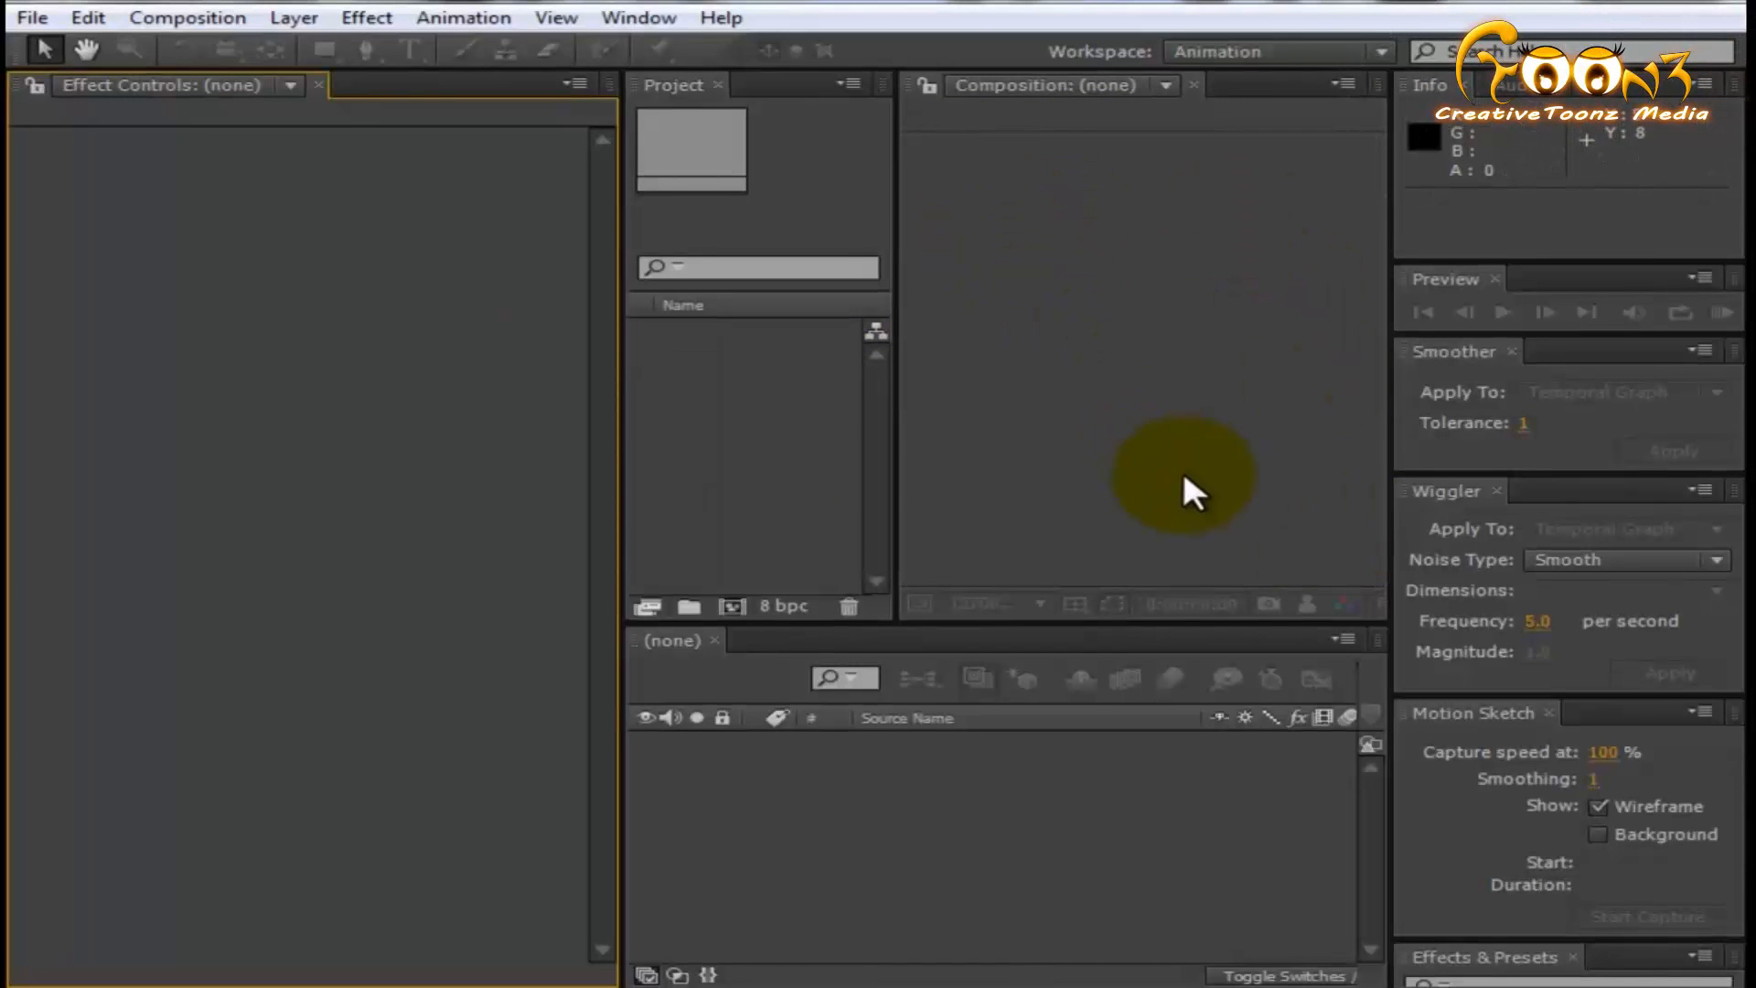
- Return the workspace to the Standard layout
click(631, 17)
mouse_move(1317, 19)
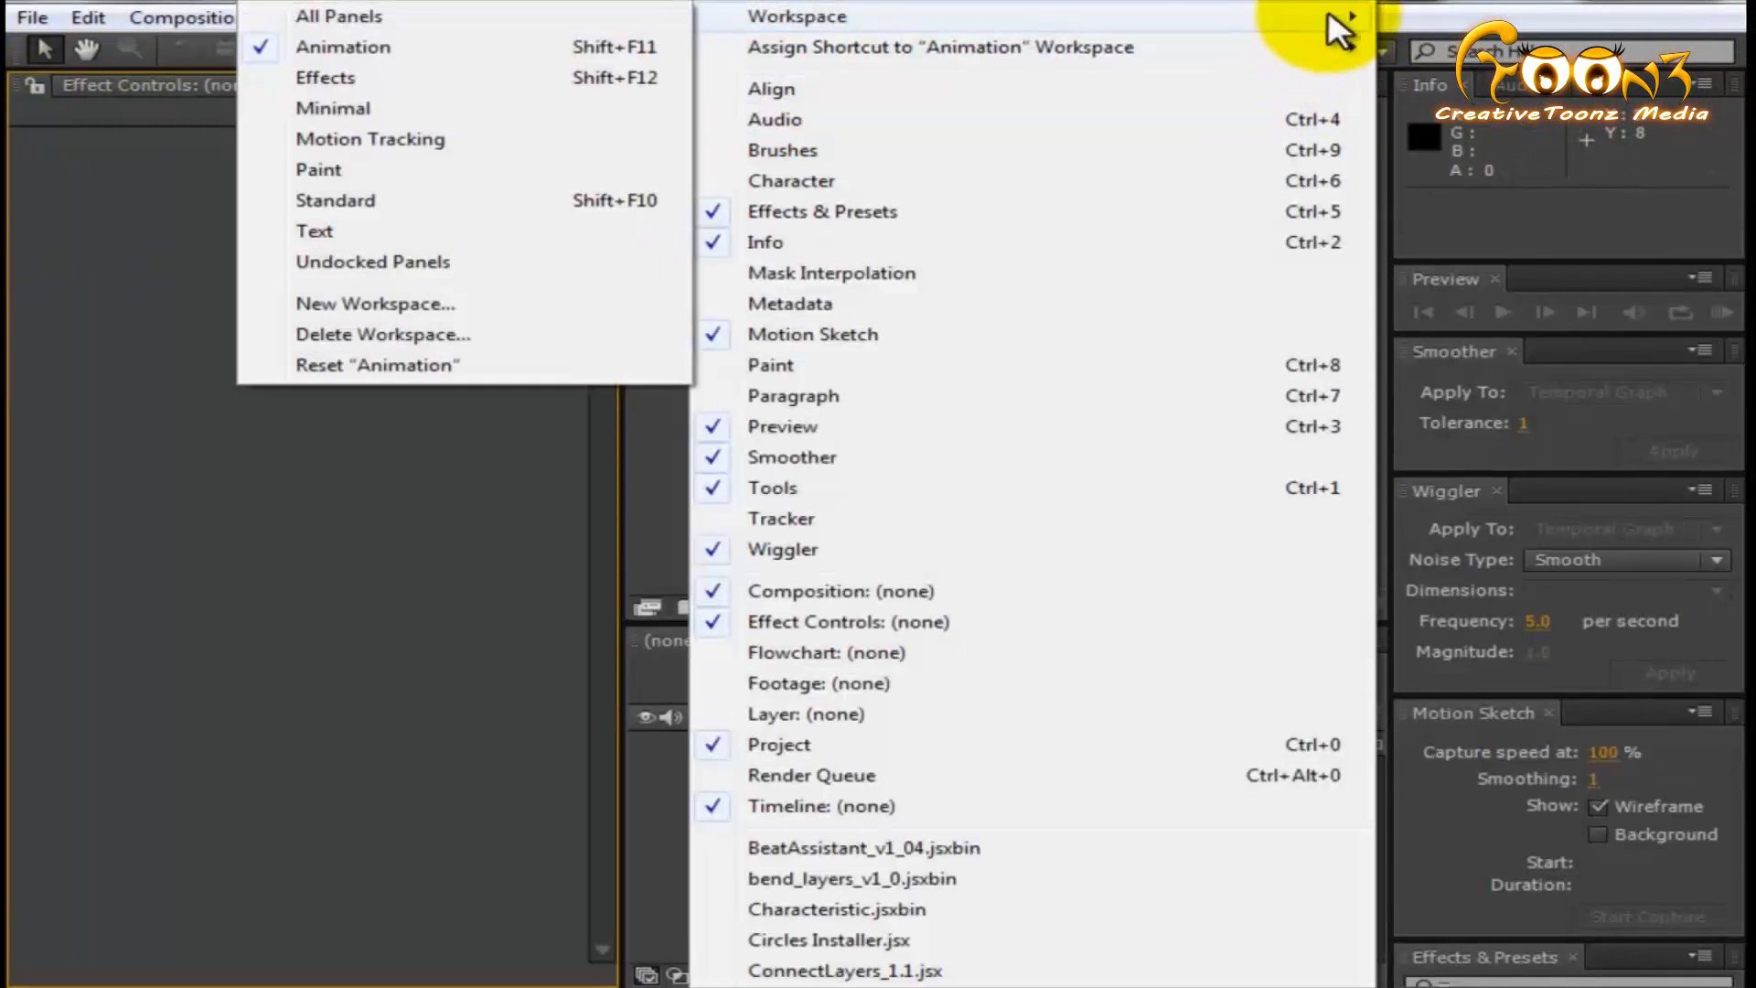
click(431, 205)
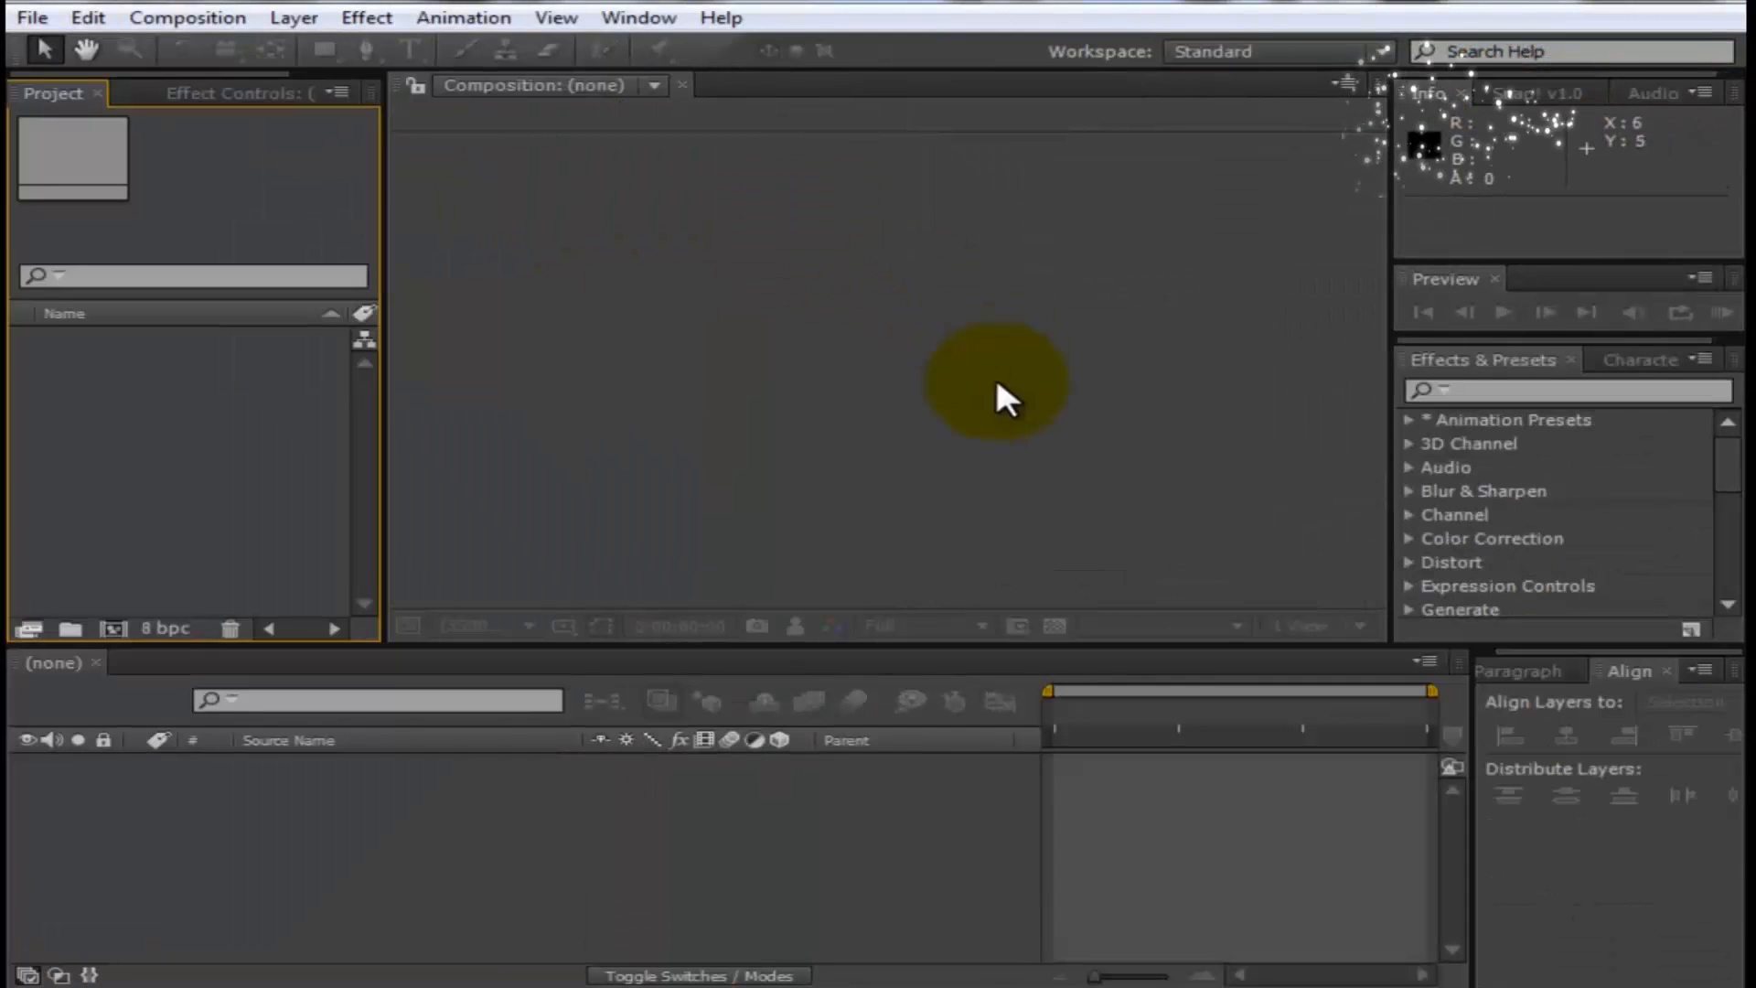
click(665, 371)
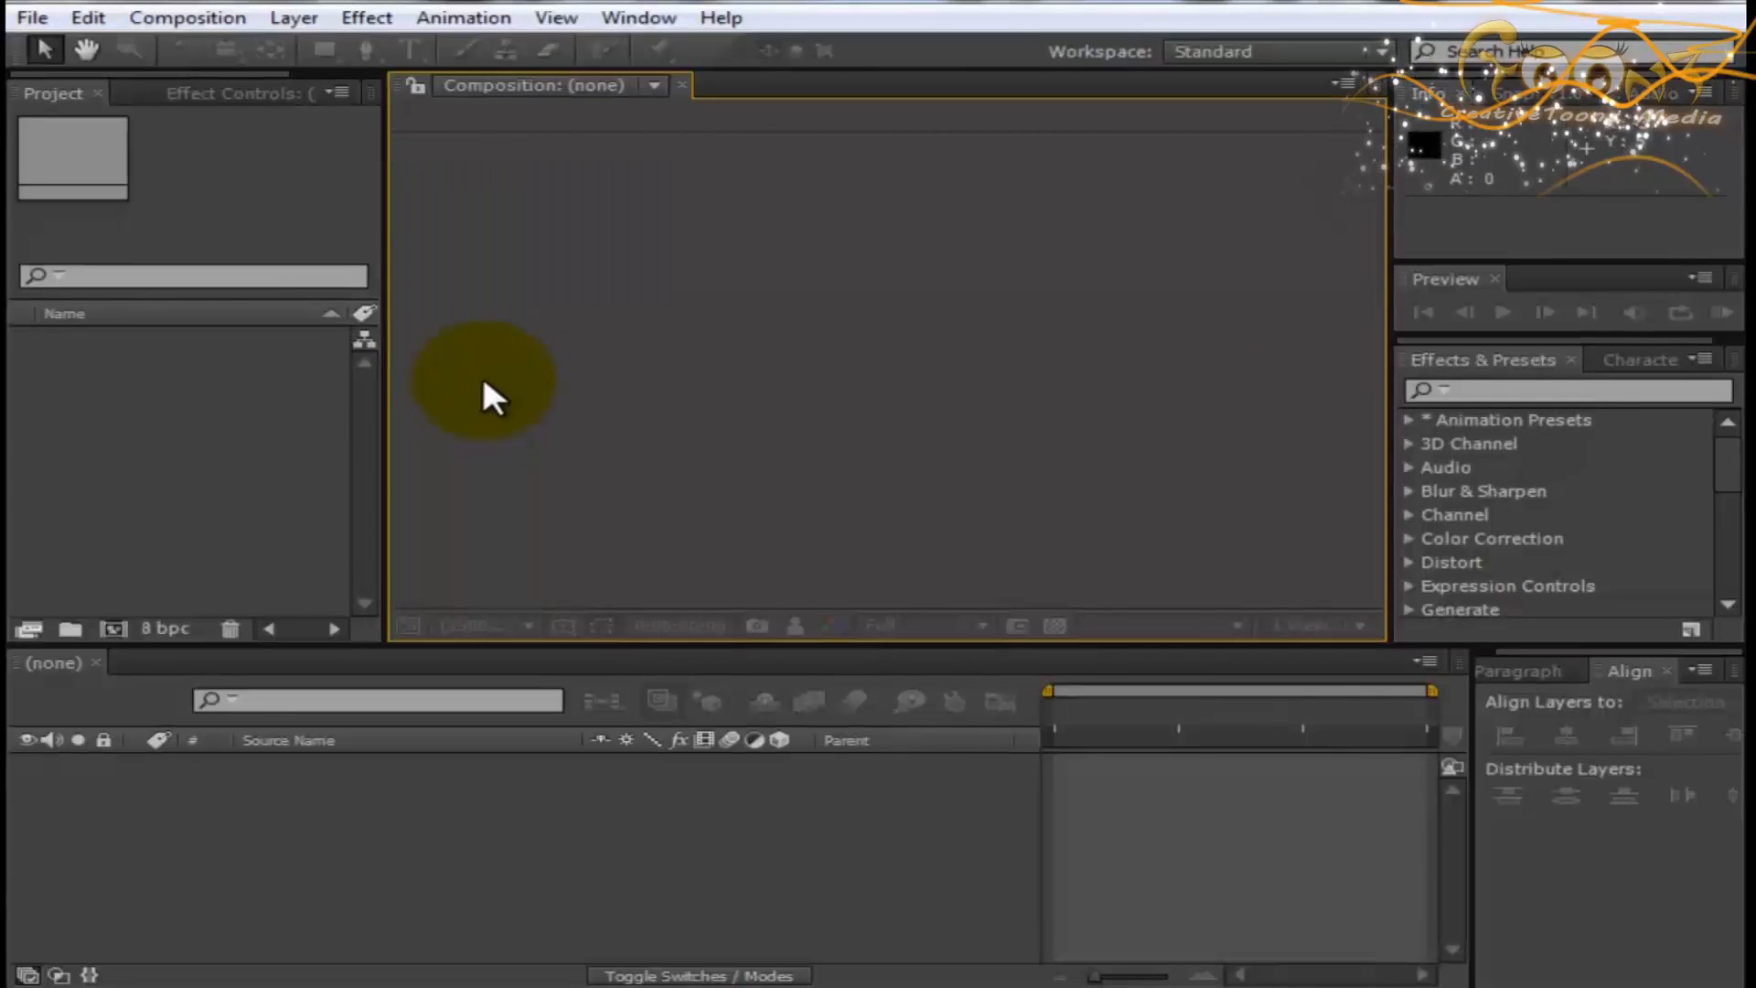
- Start a new composition and examine the available presets, keeping HDTV 1080 25
click(210, 20)
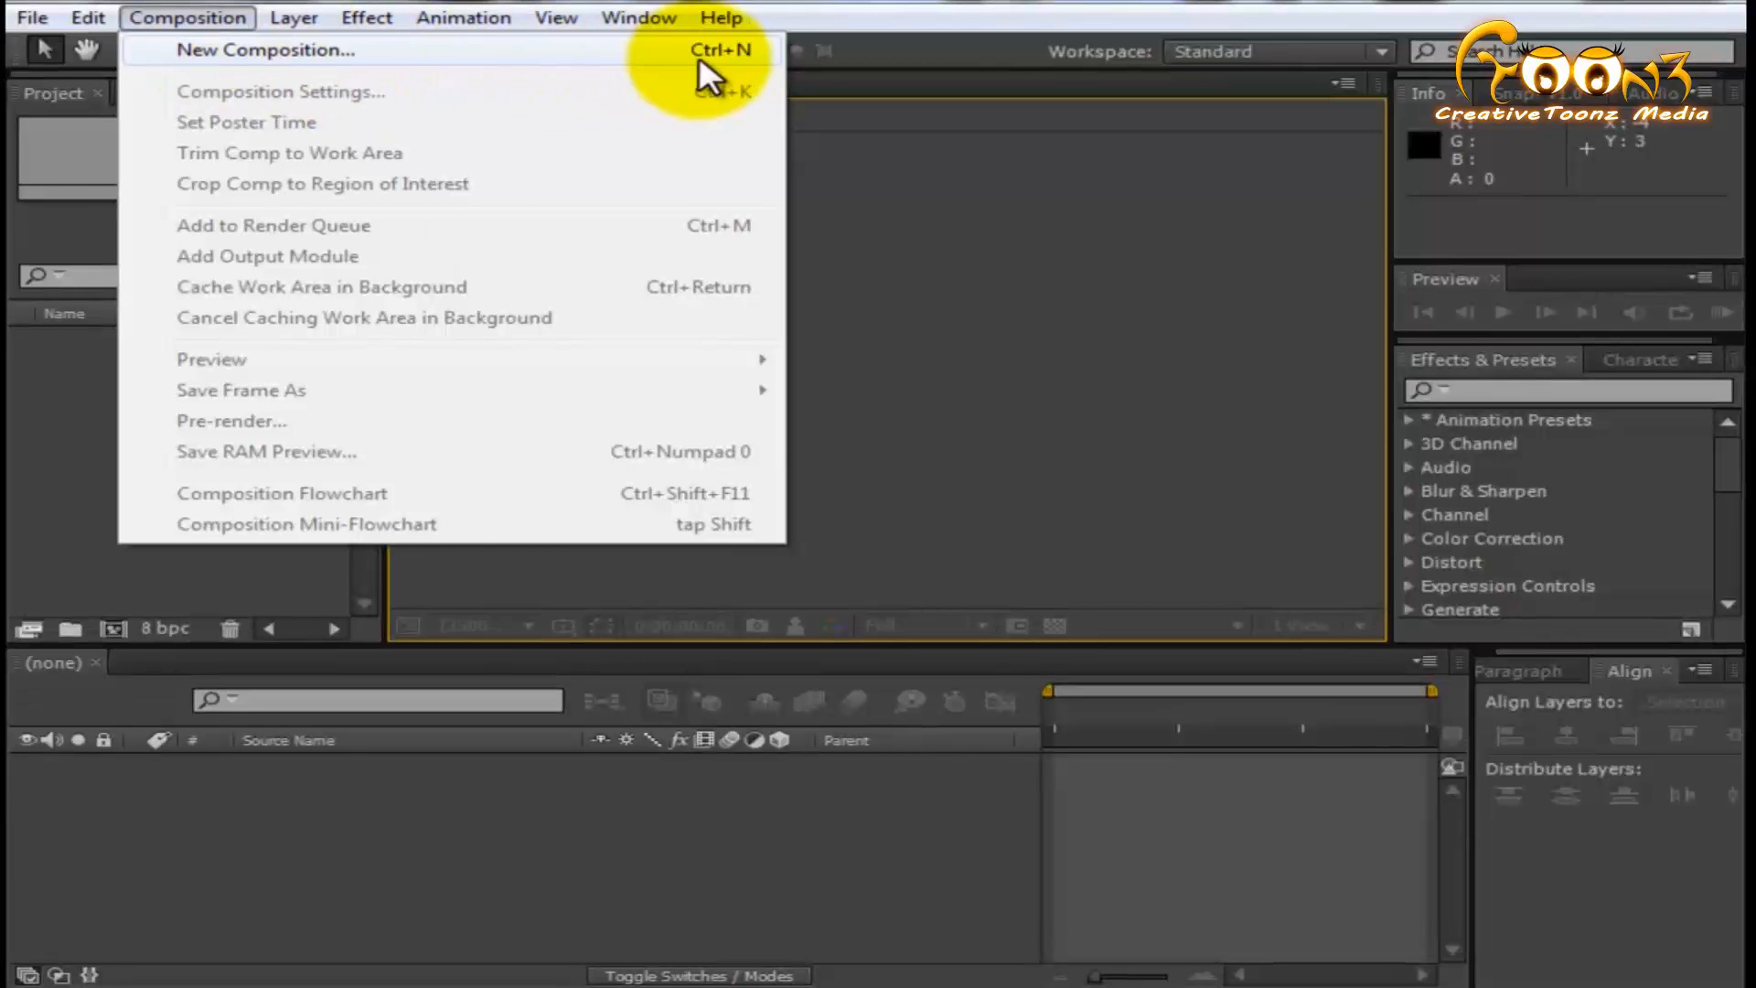
click(567, 51)
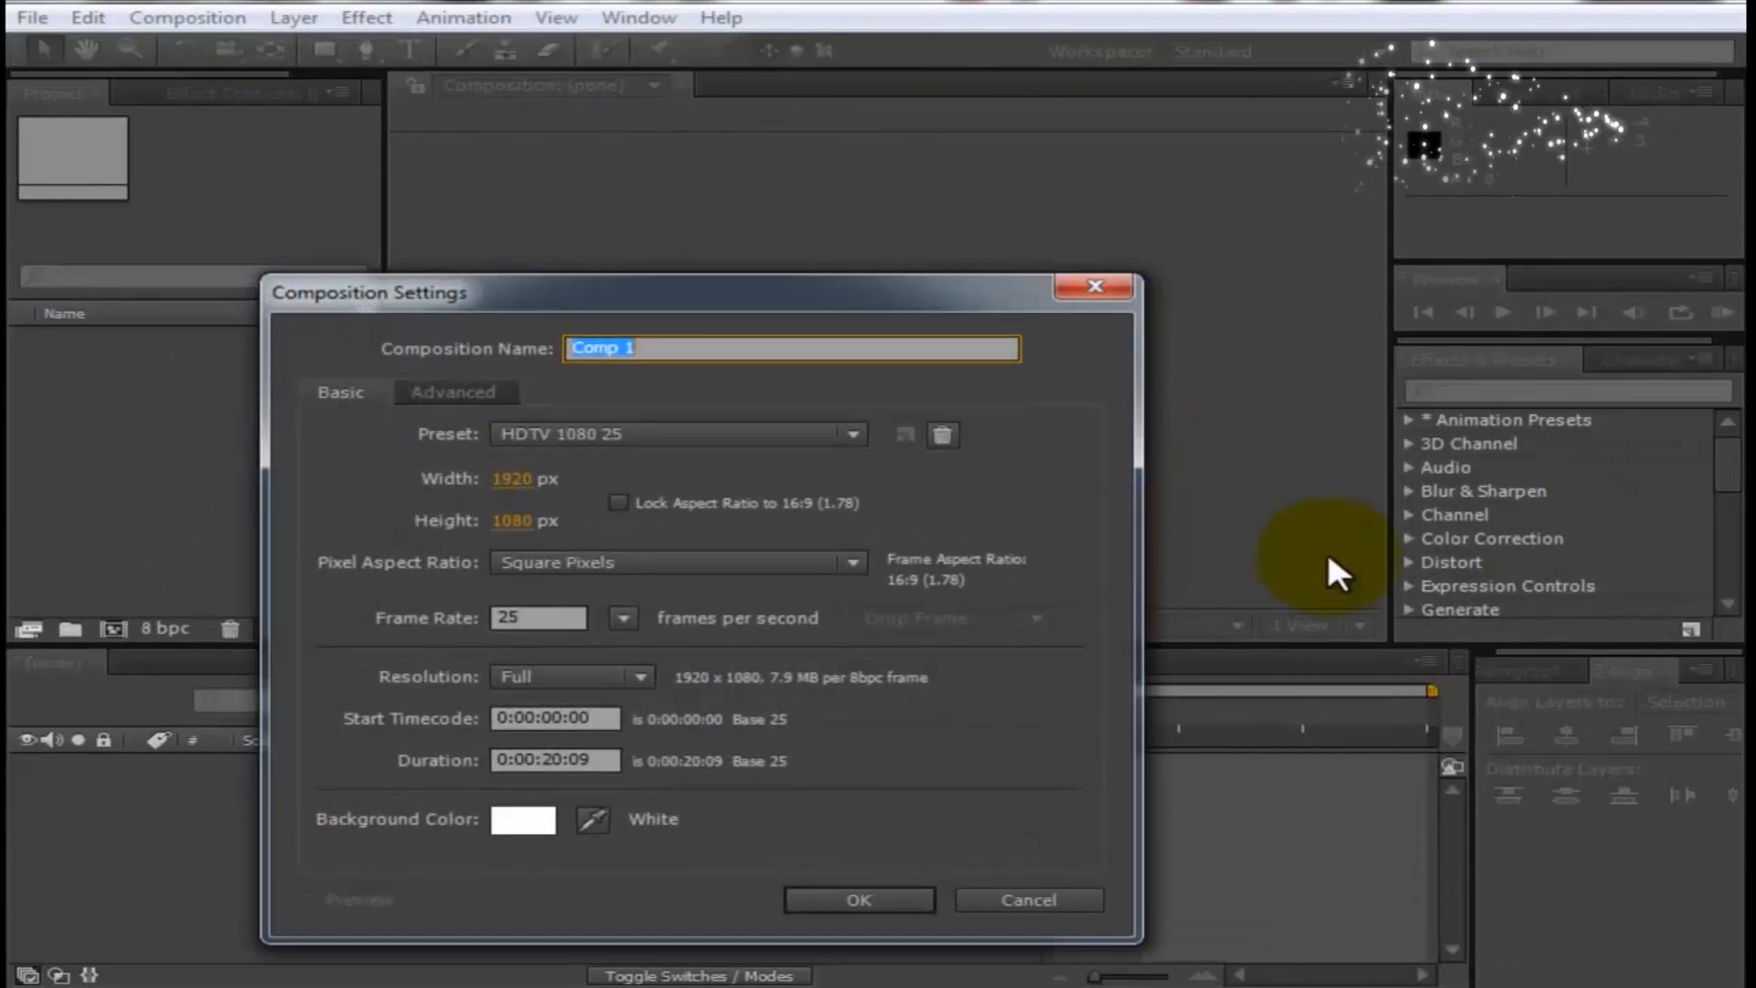
drag(686, 294, 921, 195)
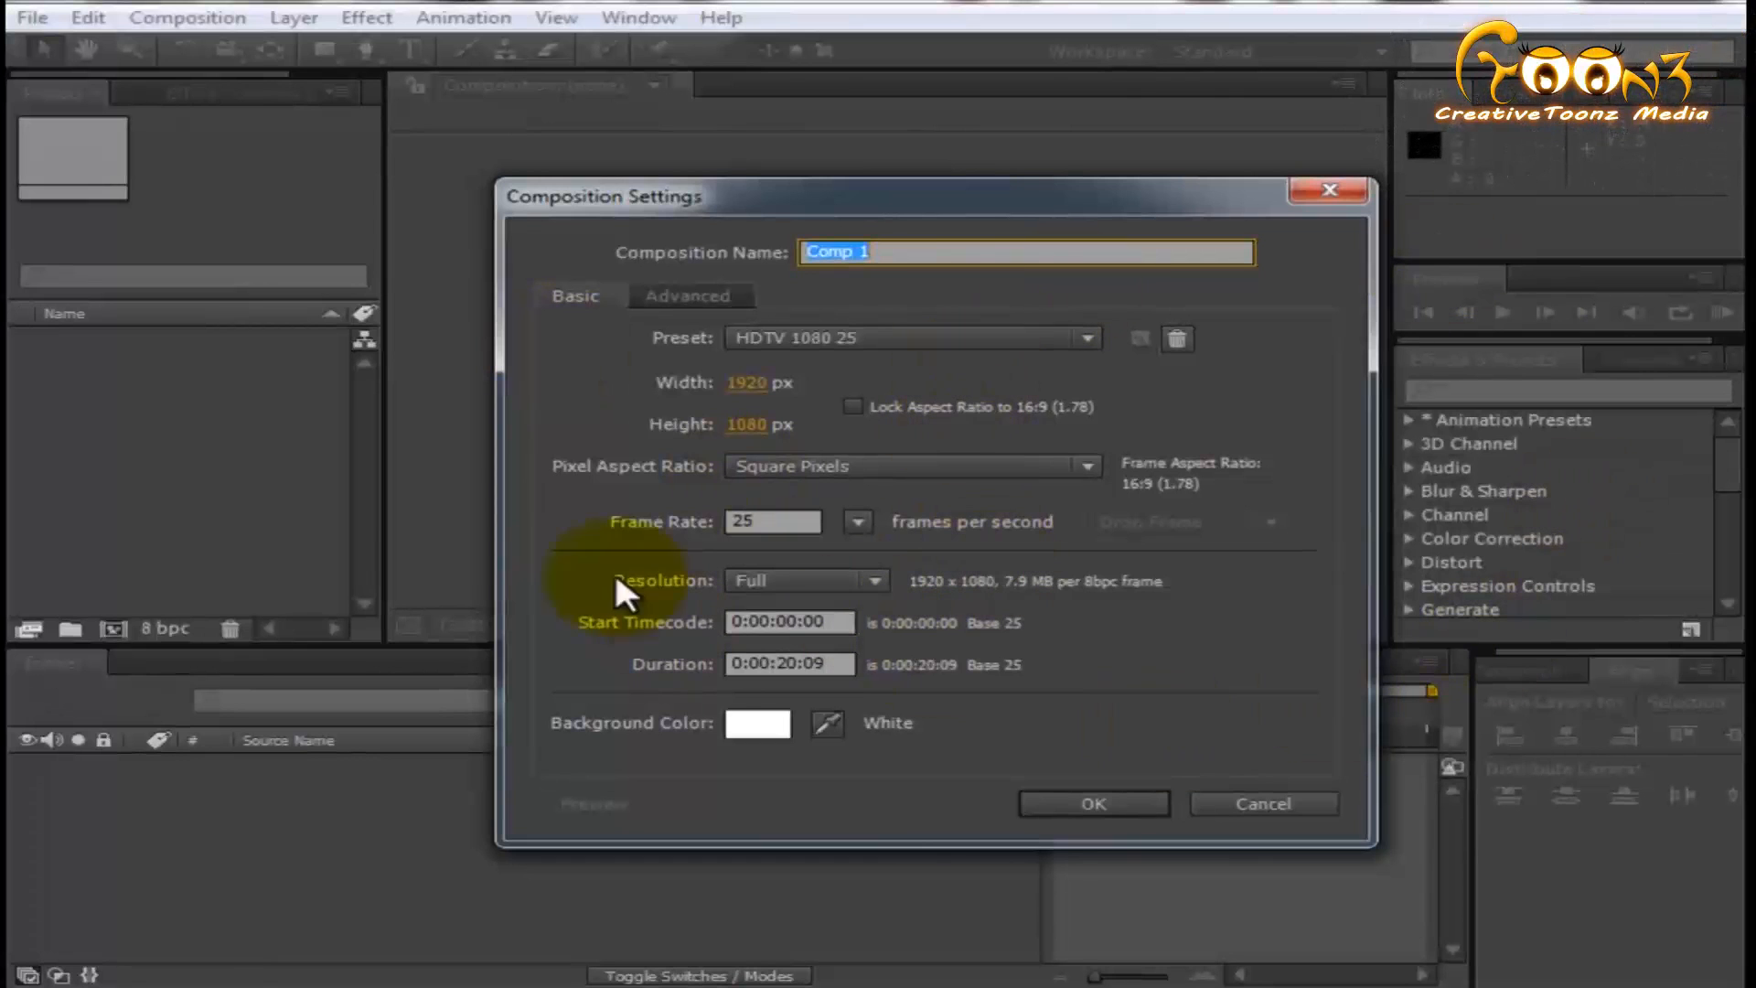
click(865, 342)
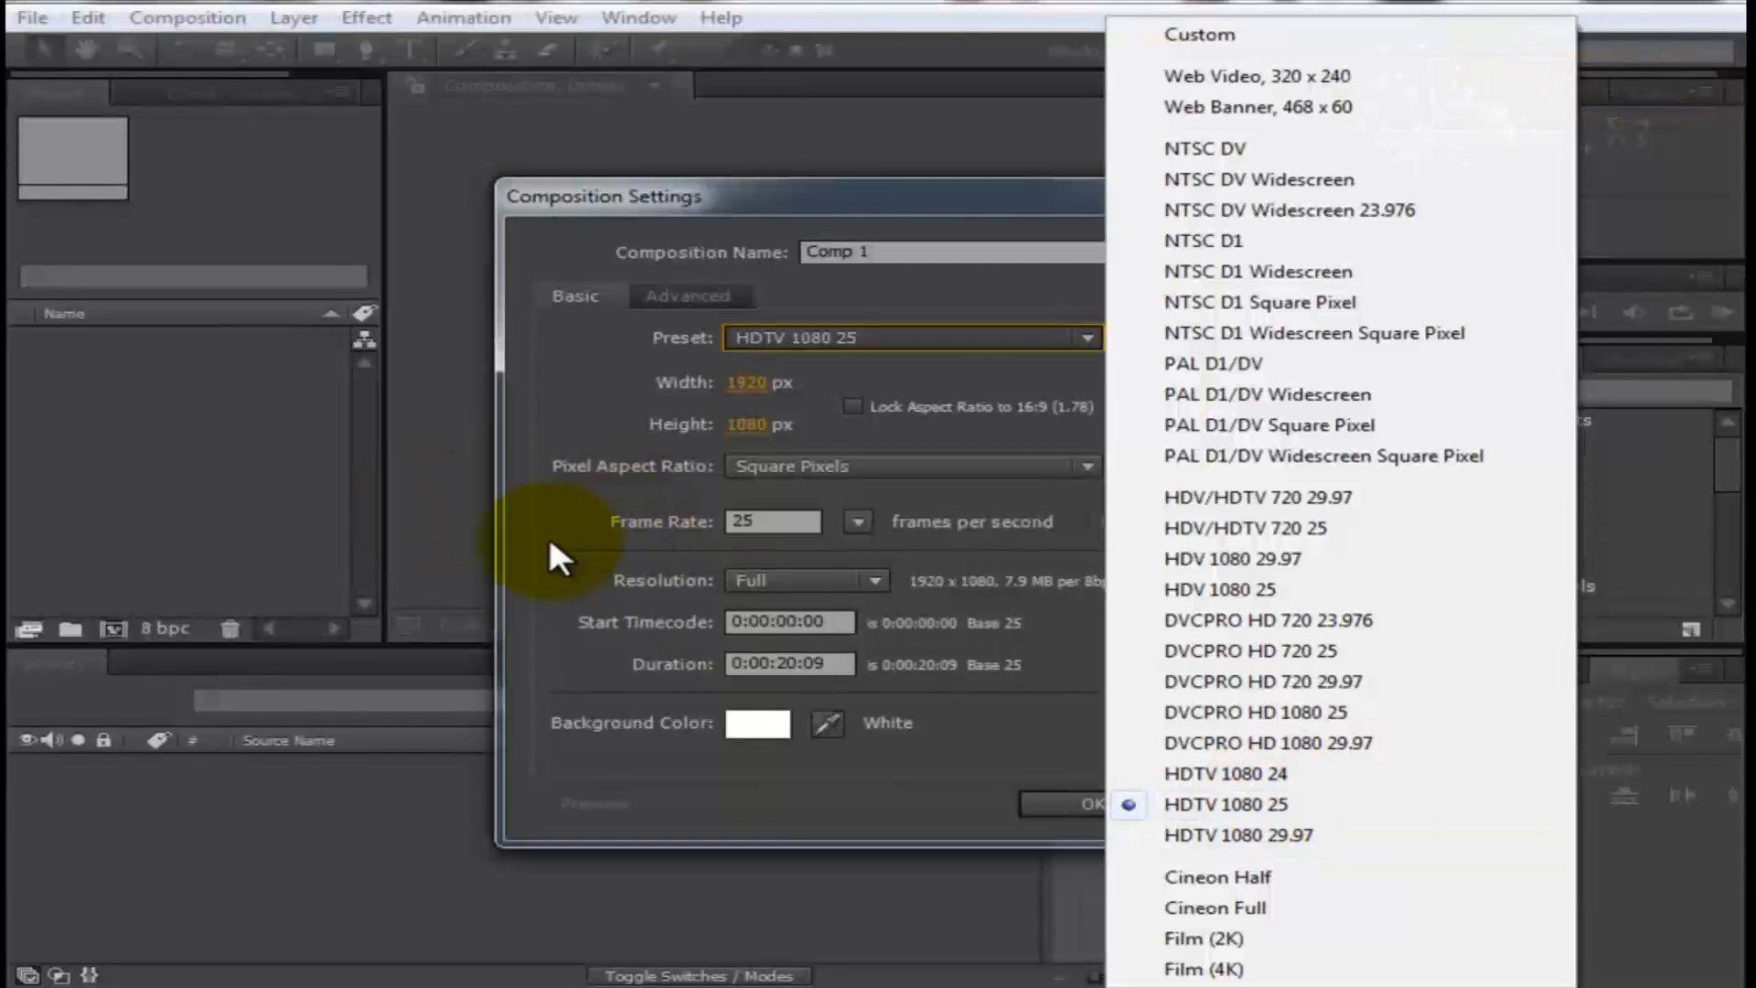
click(743, 319)
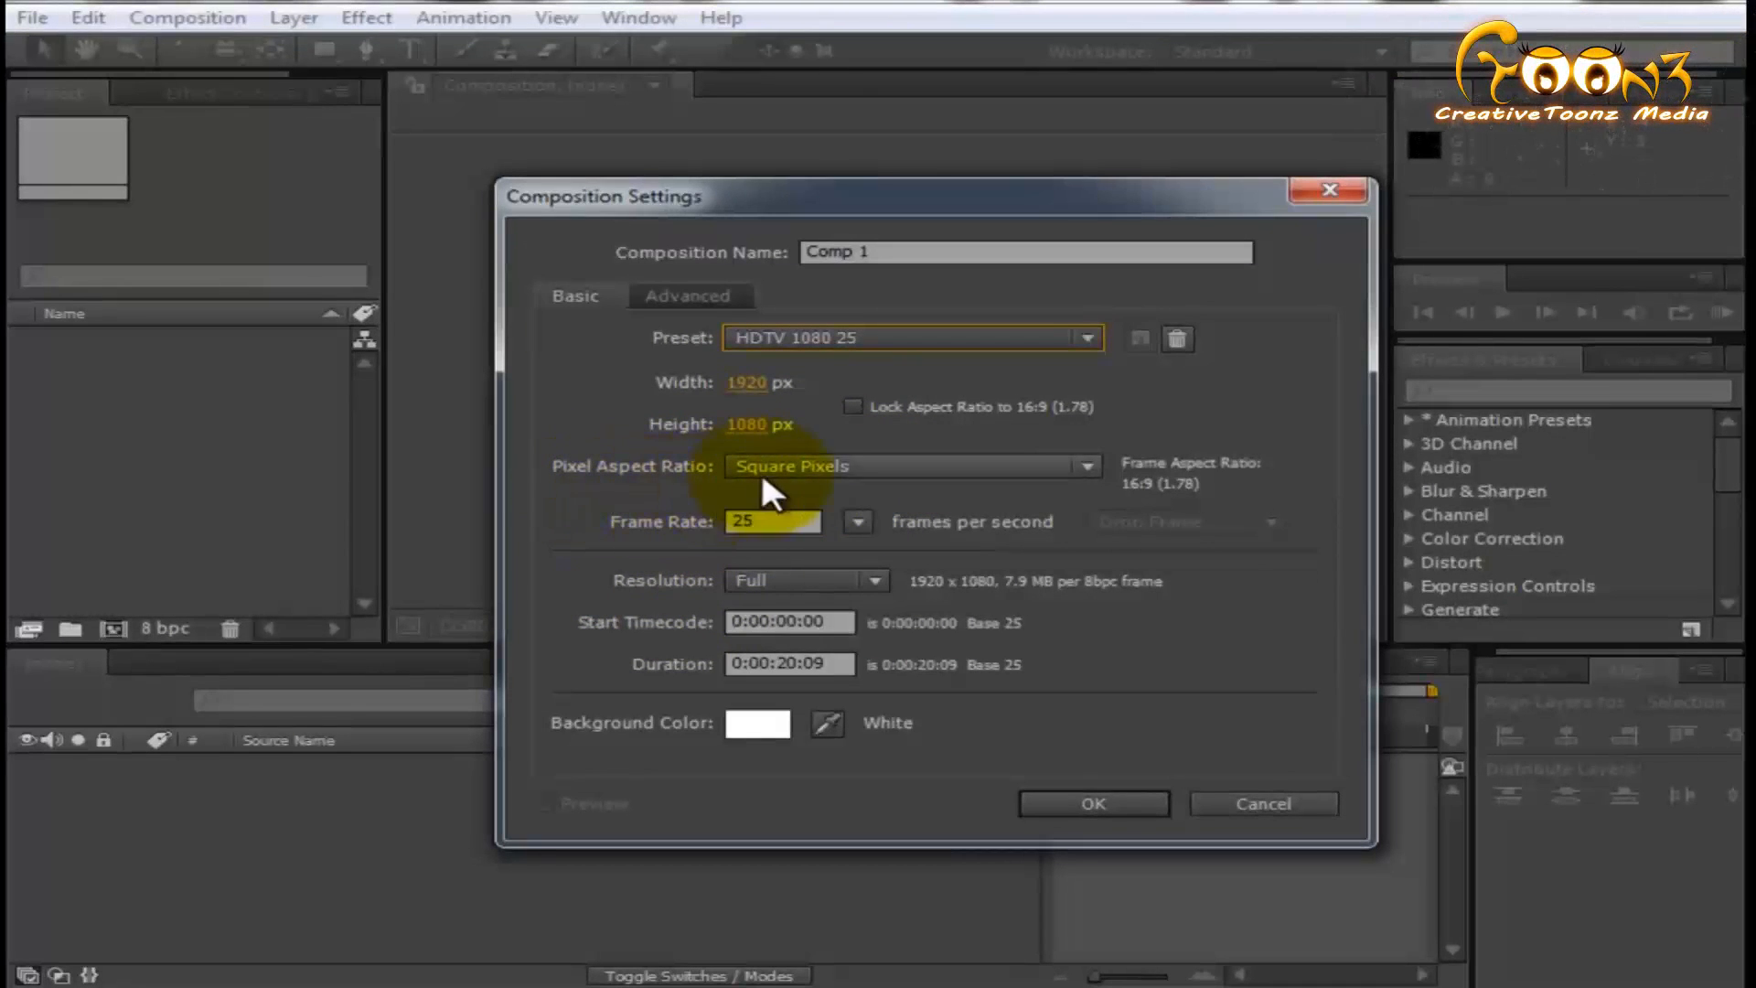
- Review the composition's pixel aspect ratio, frame rate and resolution options, keeping Square Pixels, 25 fps and Full
click(792, 466)
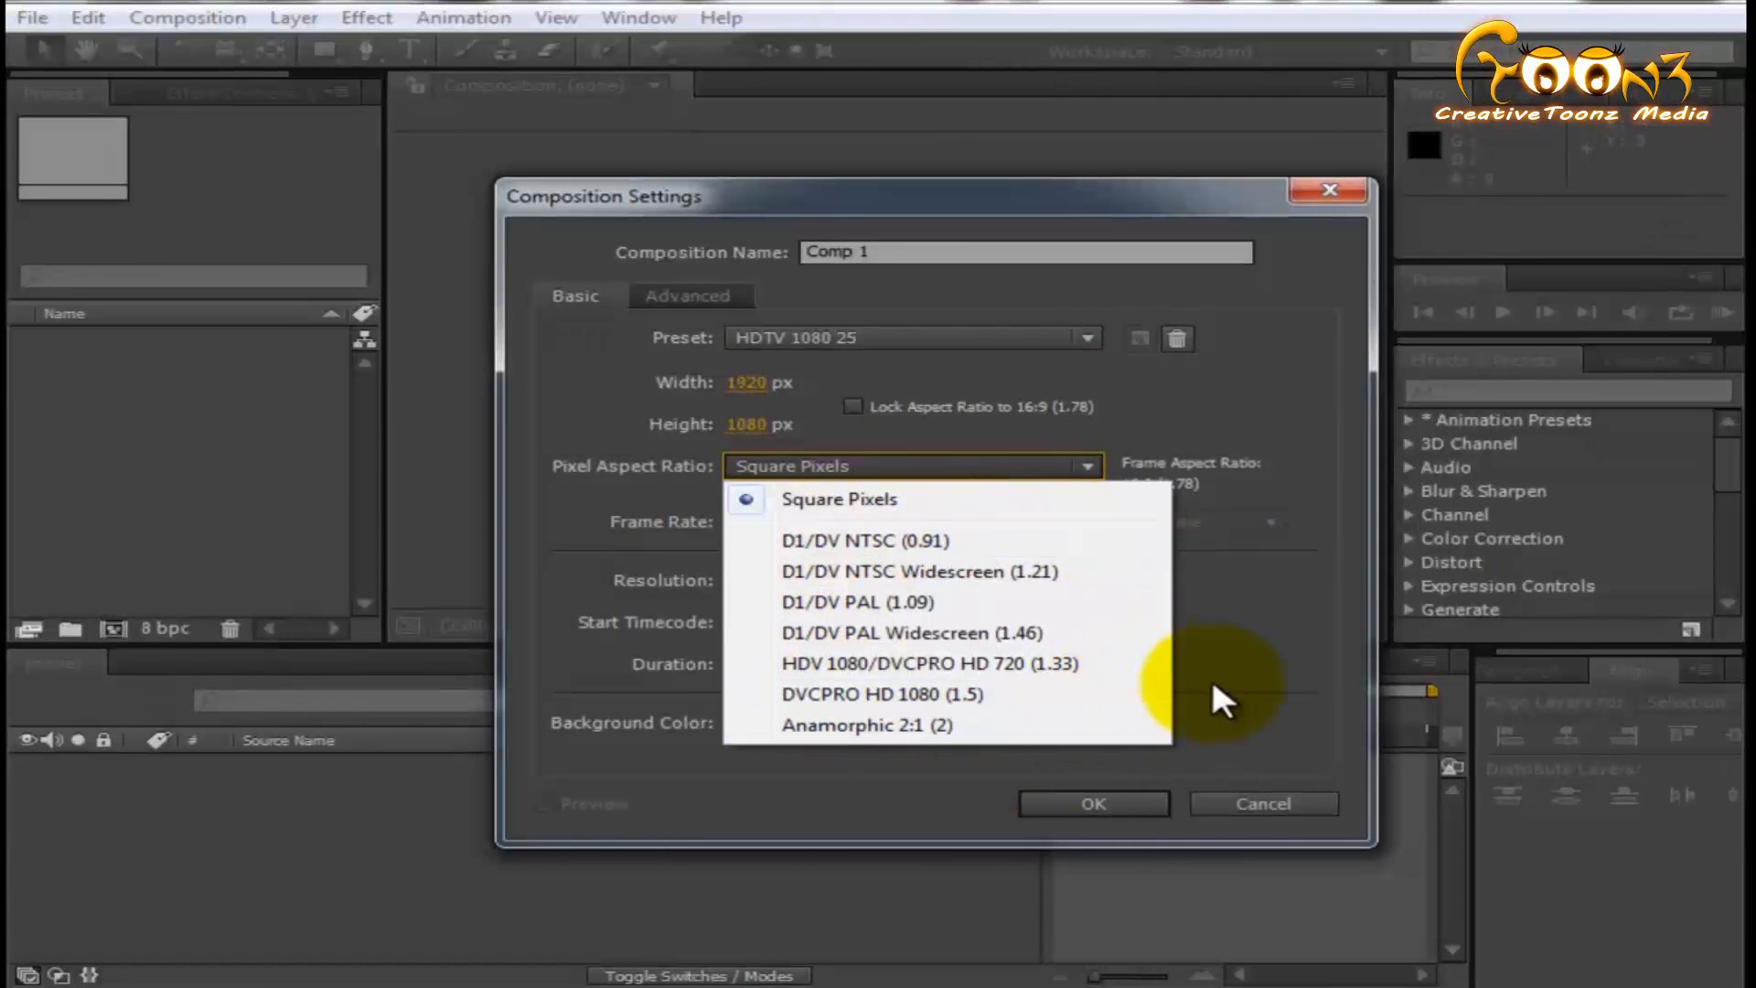
click(1266, 534)
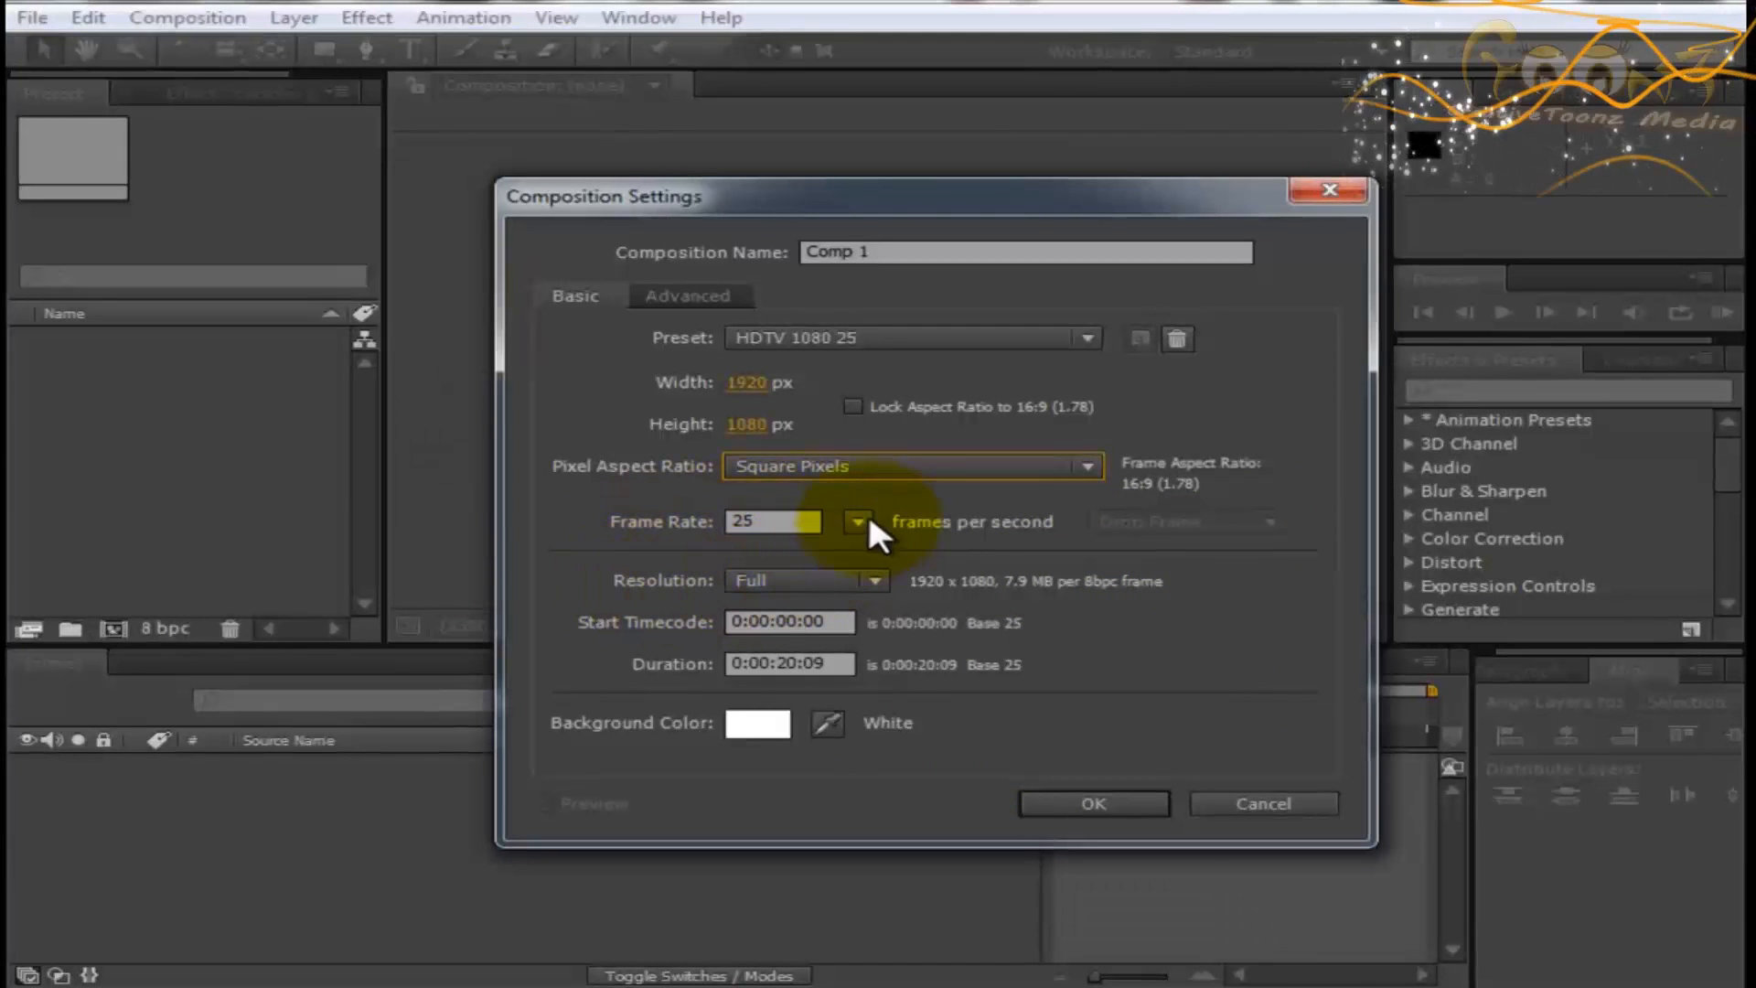
click(773, 521)
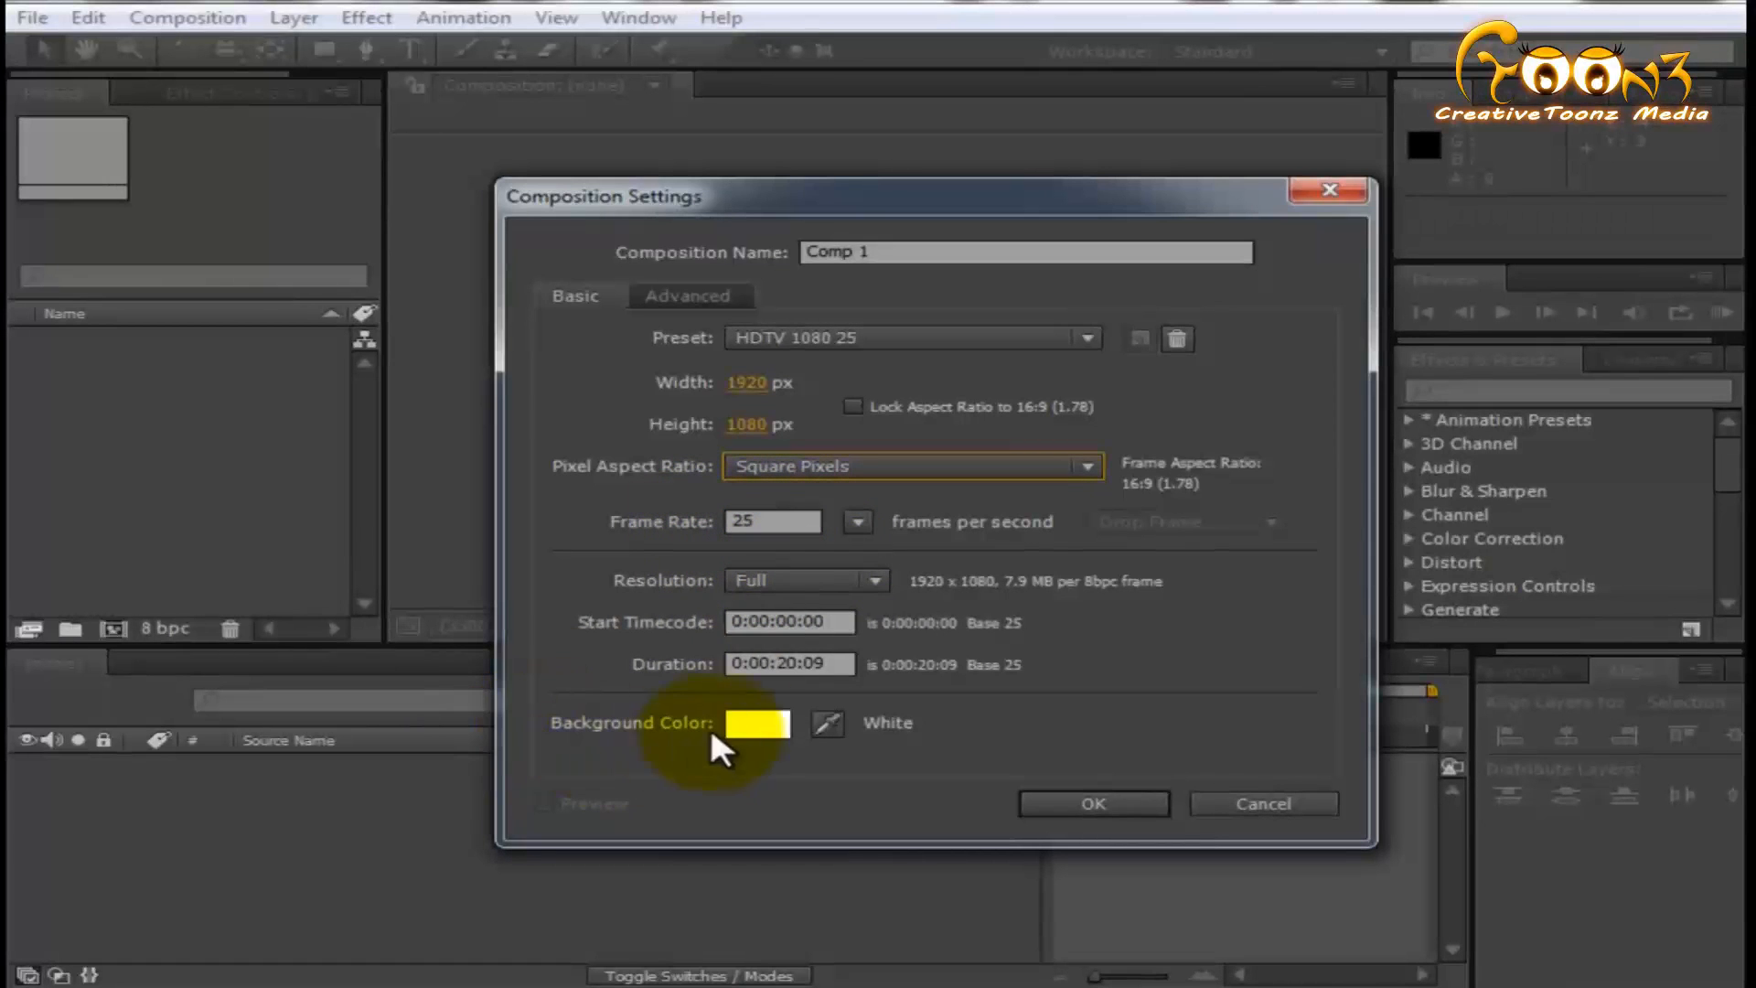
click(771, 578)
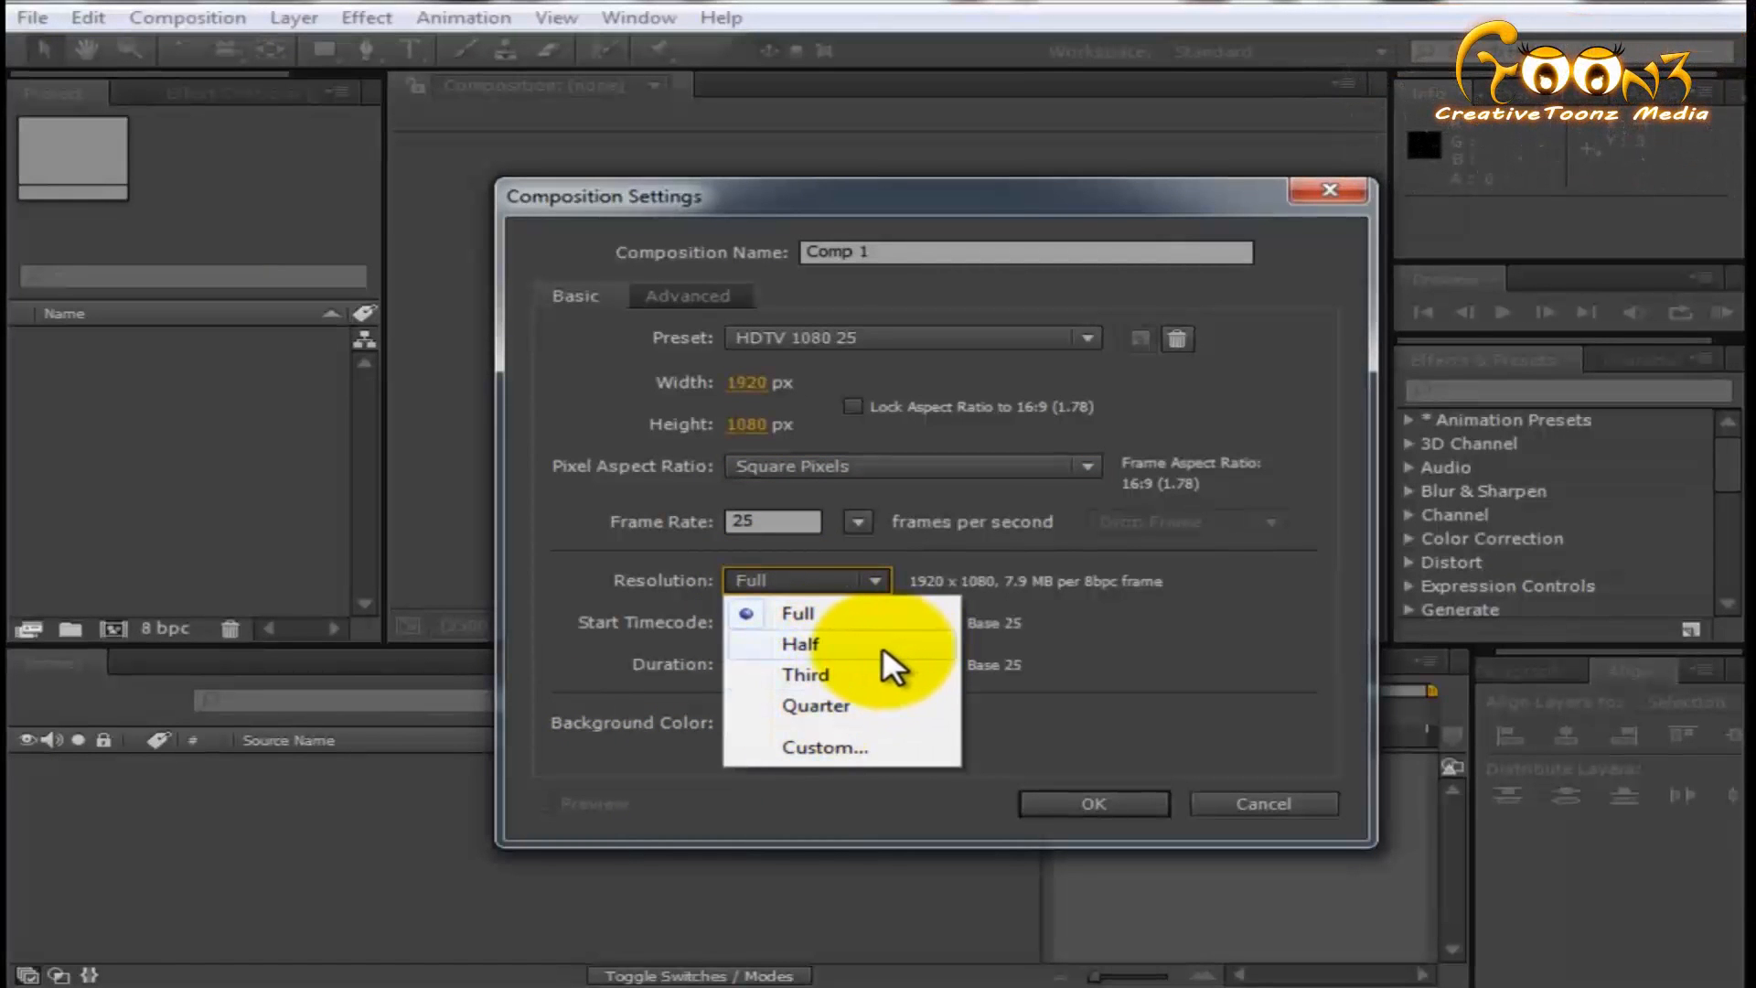
click(1267, 683)
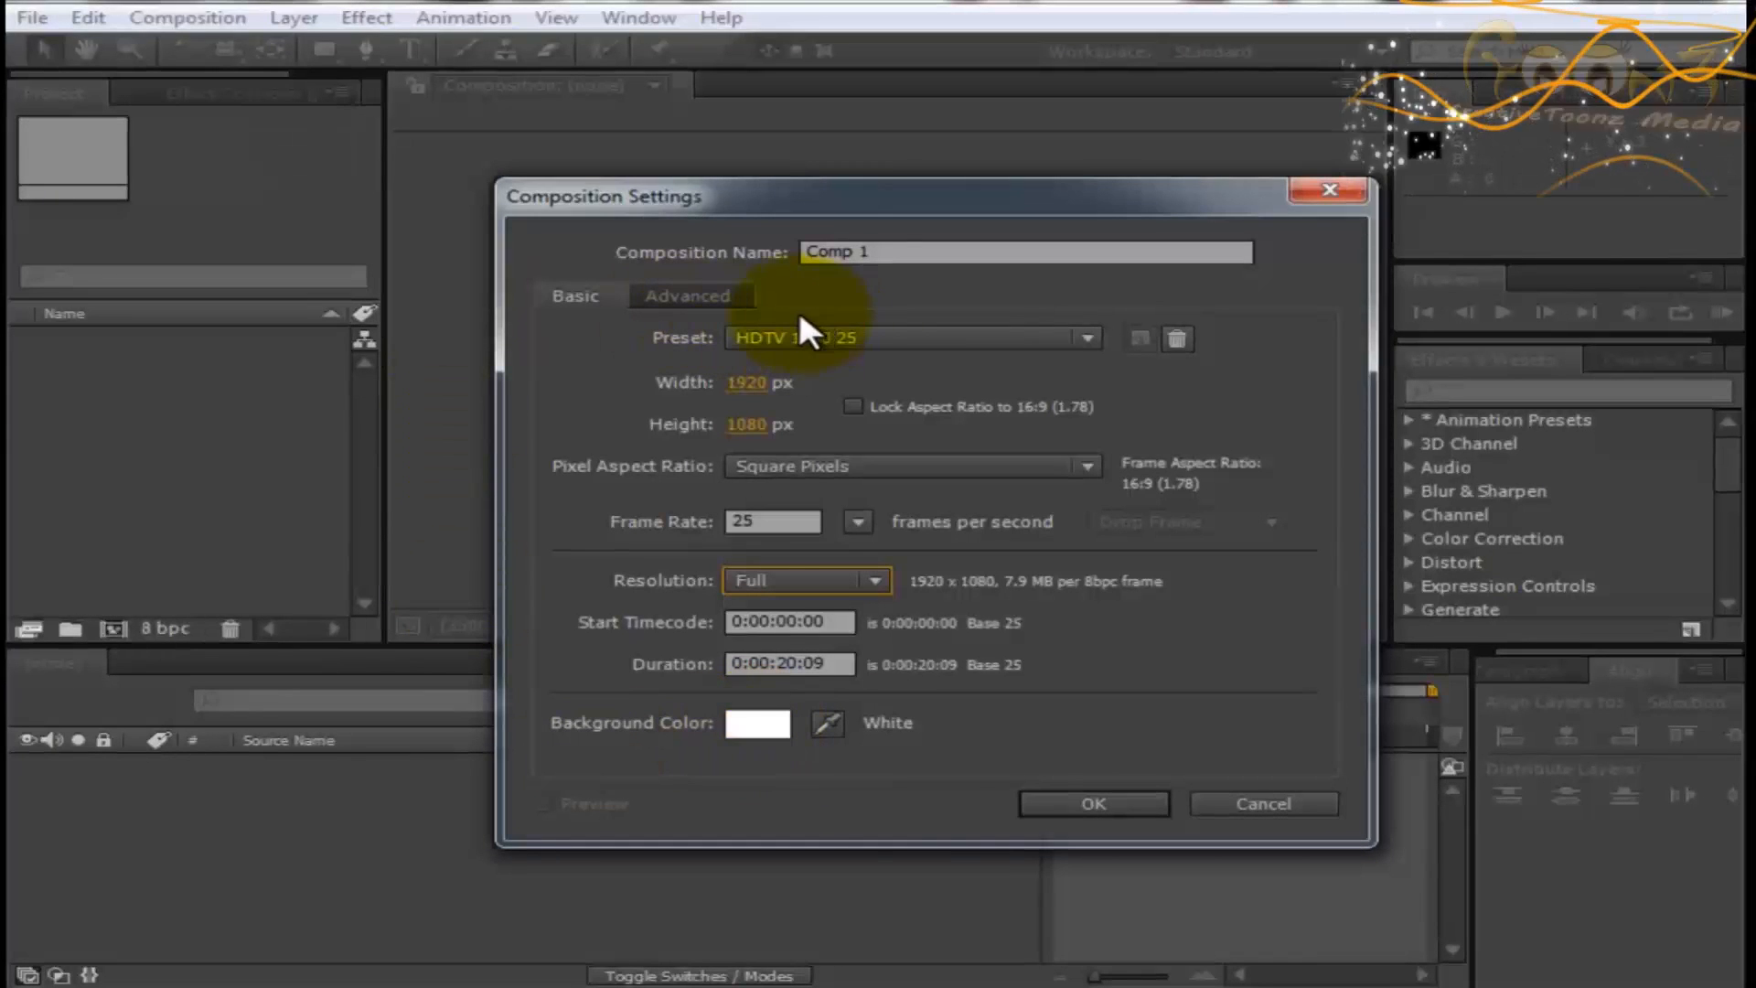
- Review the composition's advanced settings and its renderer choices, keeping Classic 3D
click(694, 291)
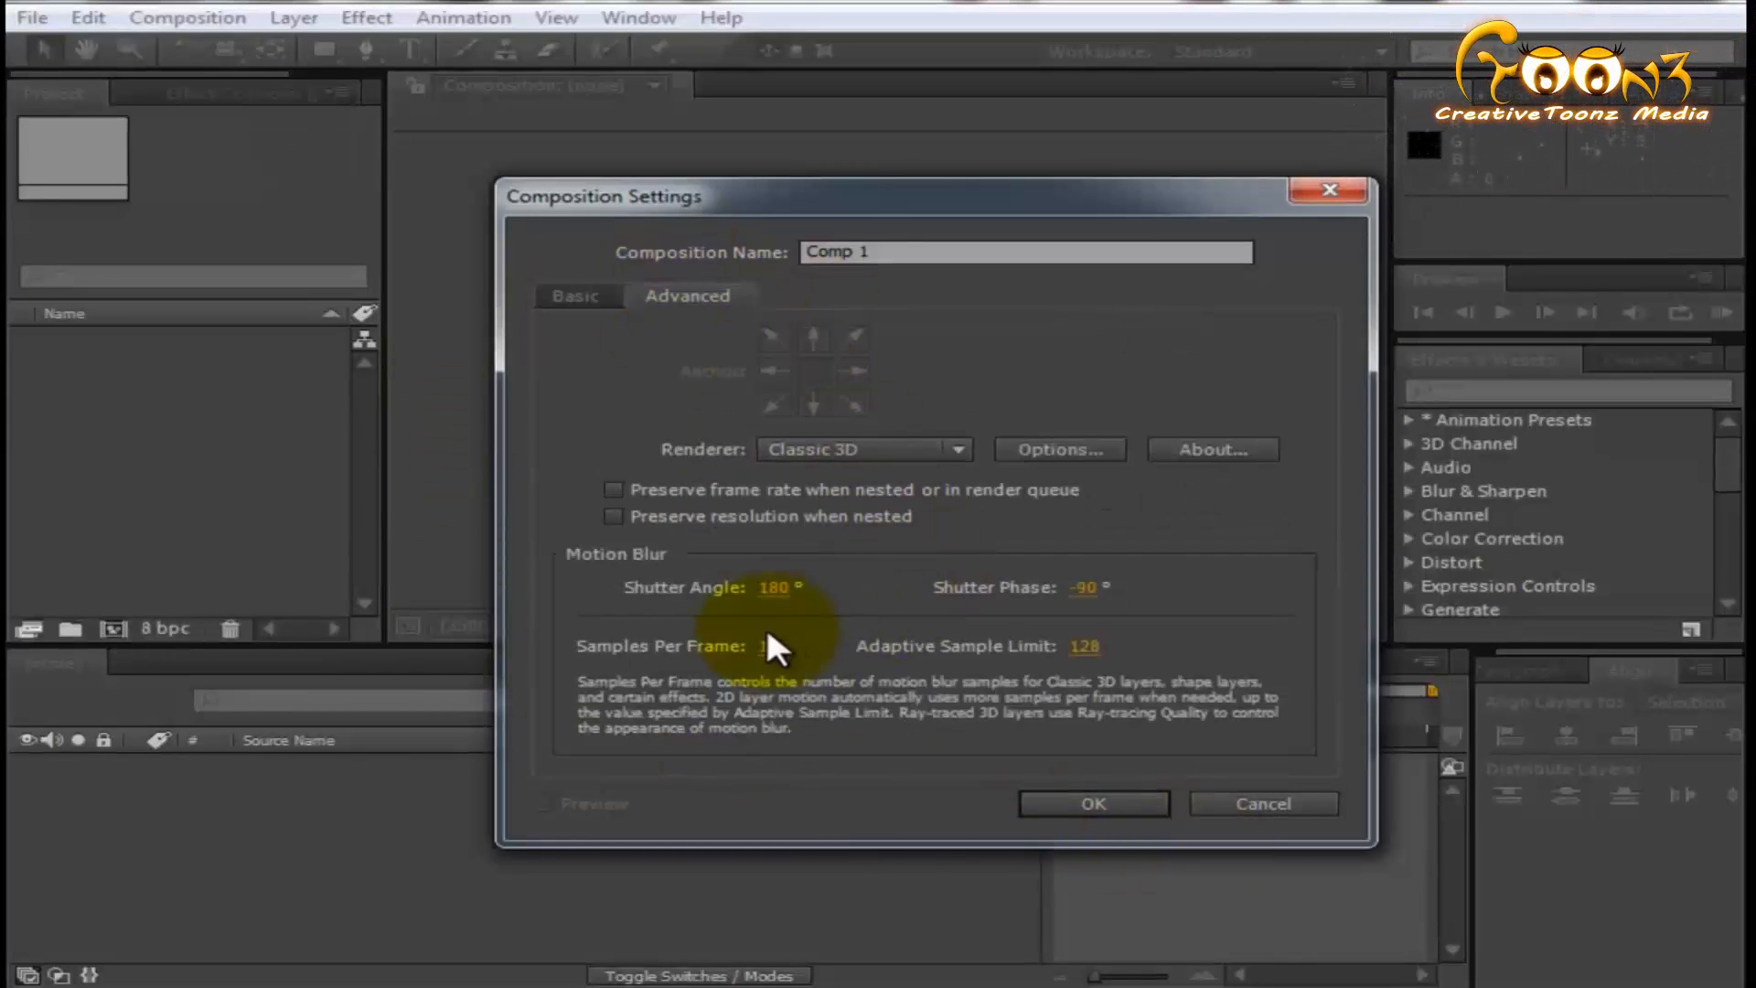
click(844, 453)
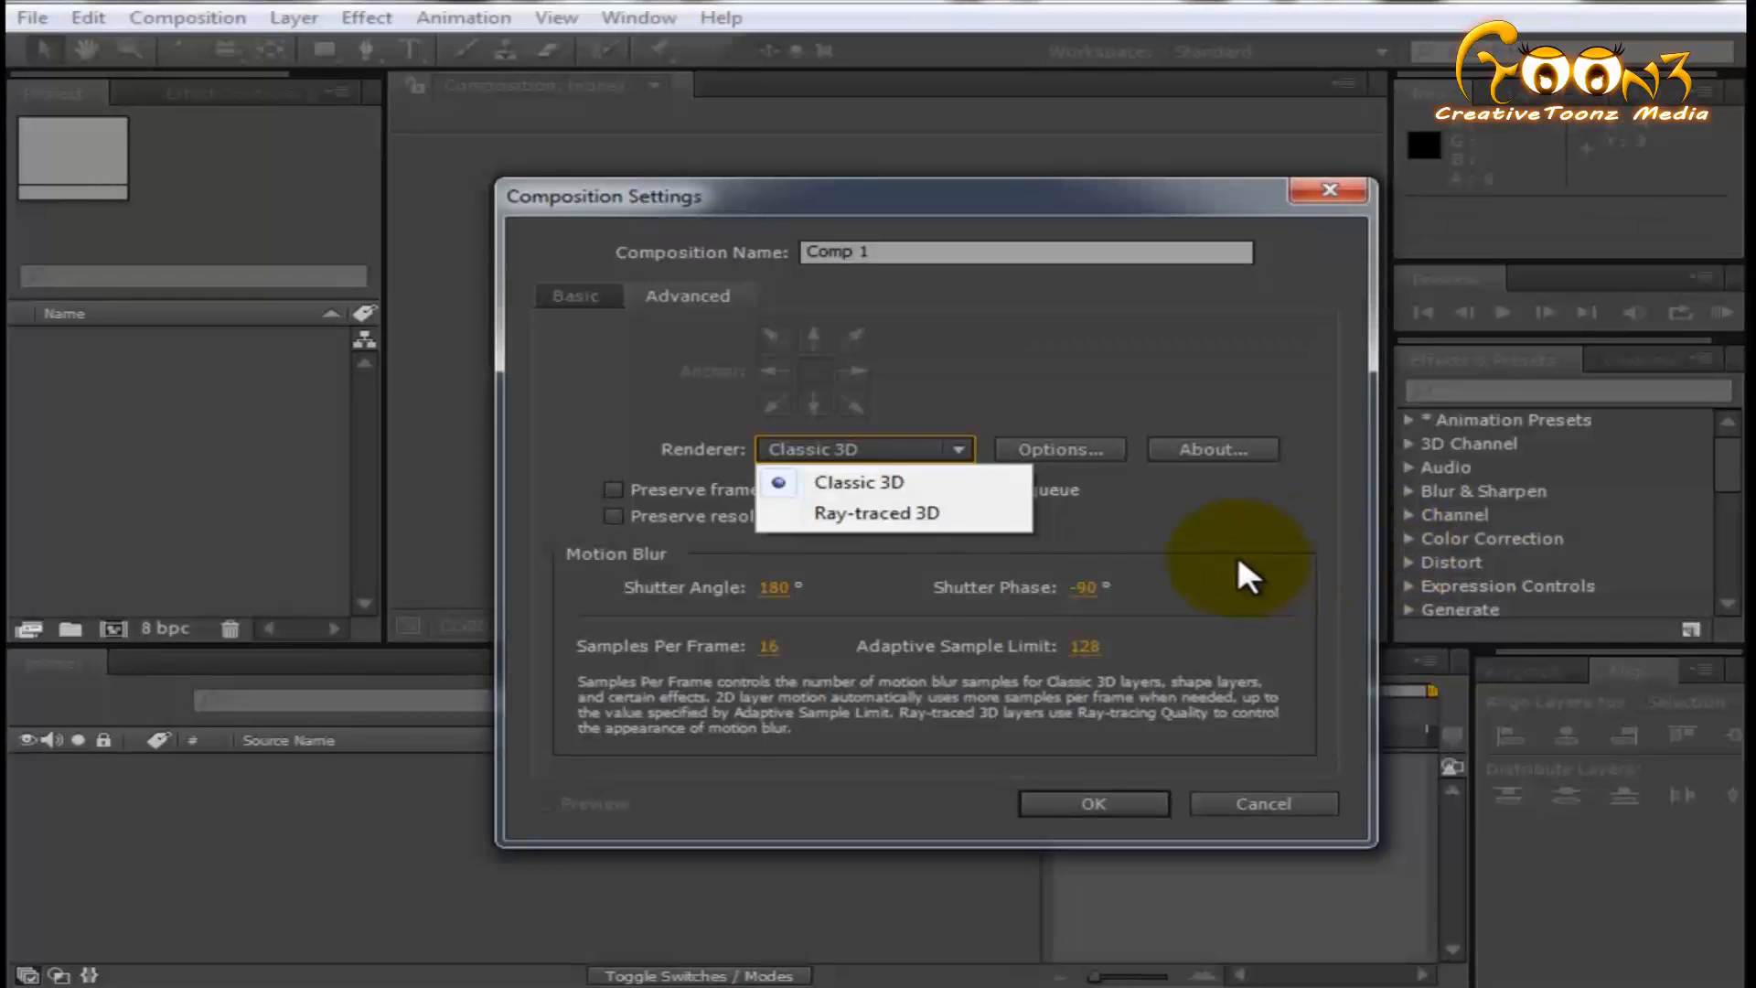
click(1247, 576)
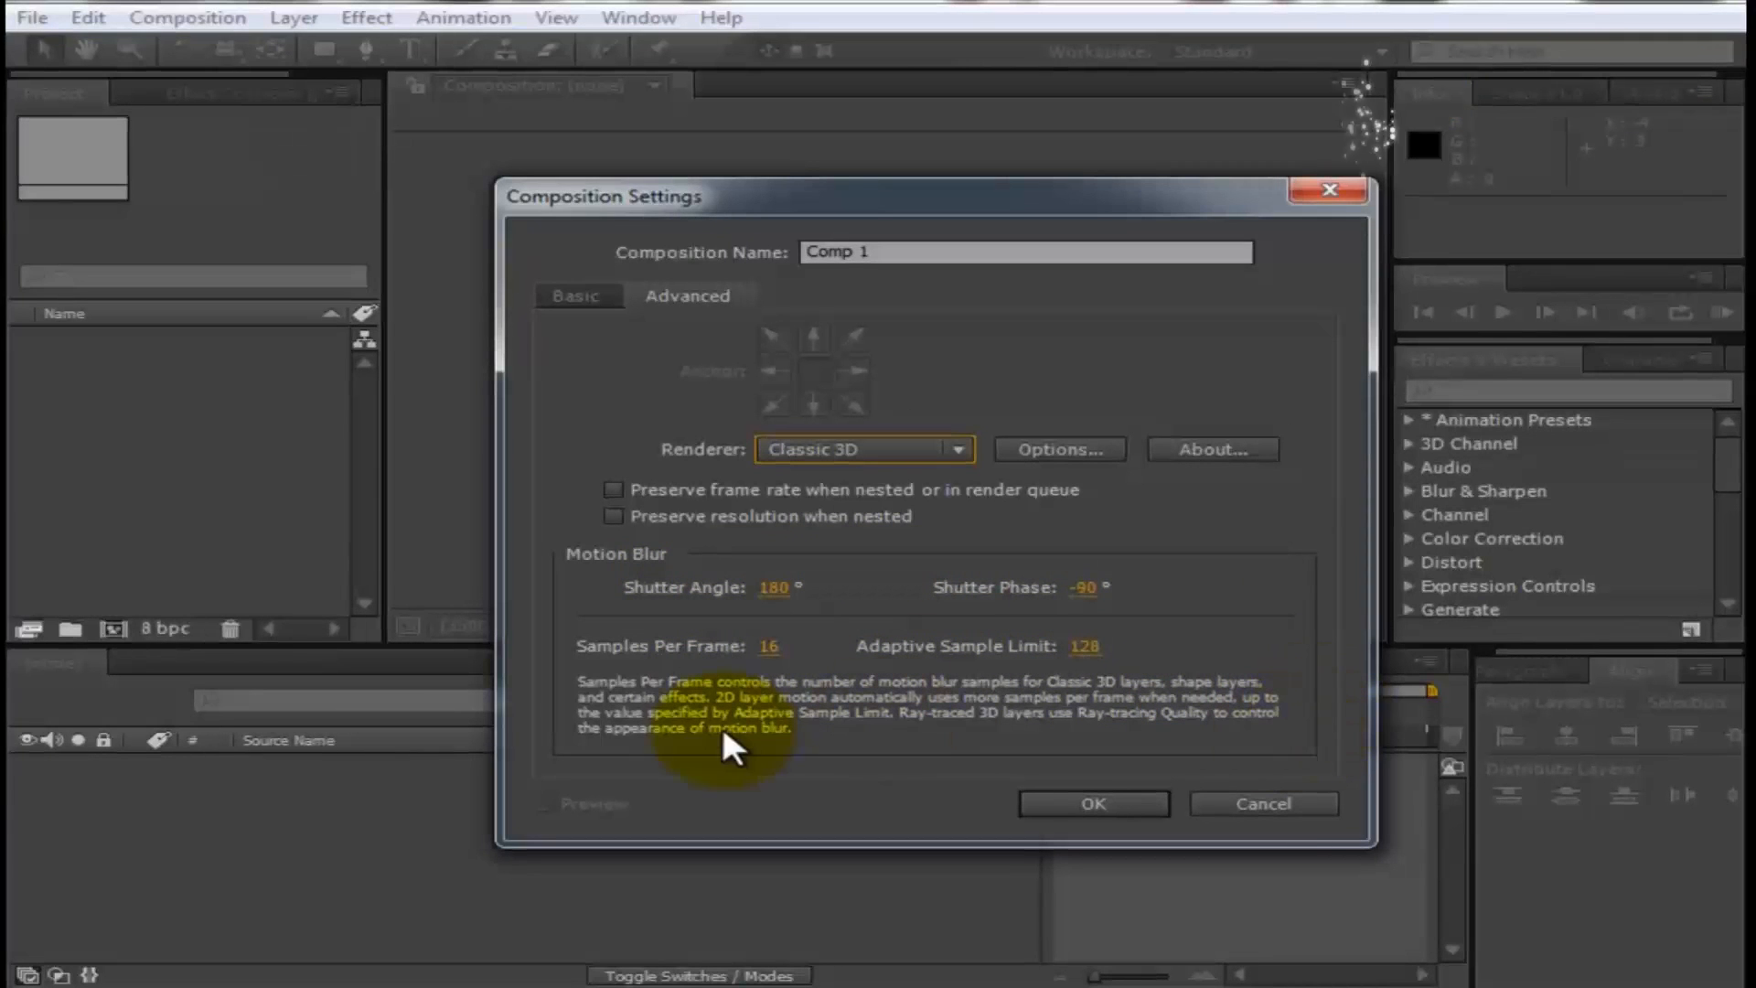
- Create the composition at 1920 x 1080 and 25 fps, with a duration of 0:00:20:09 and a white background
click(572, 297)
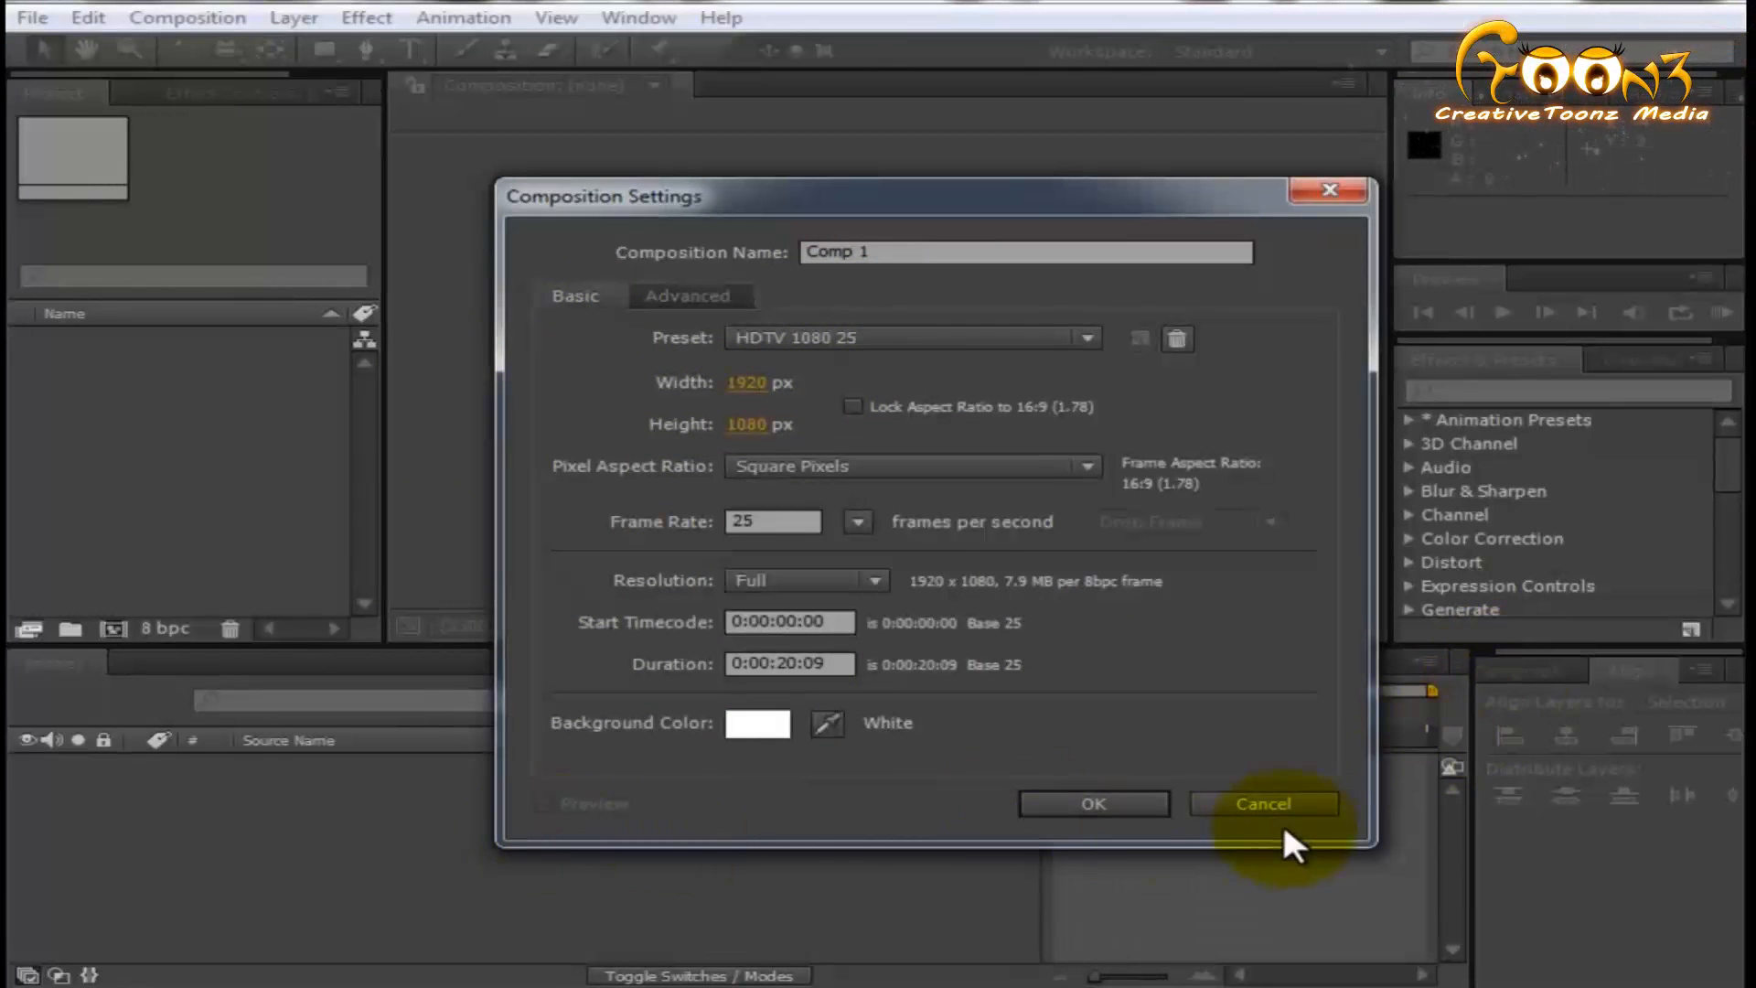
click(1088, 805)
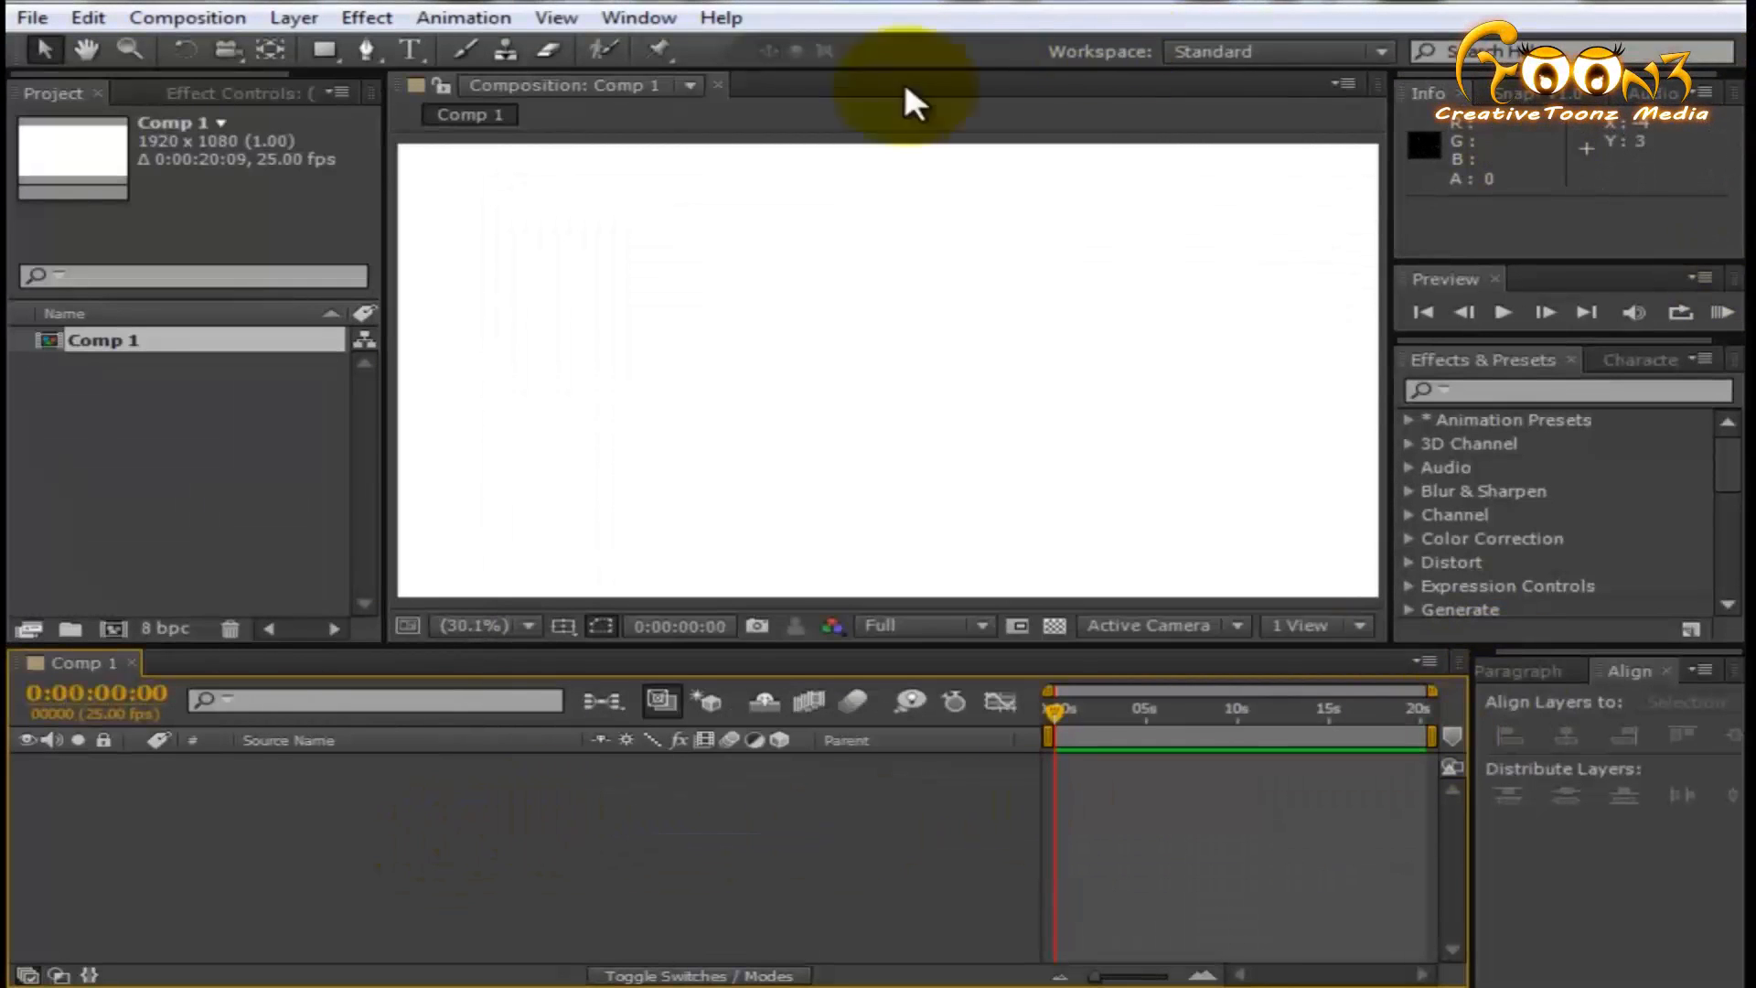
scroll(794, 301, down, 2)
scroll(821, 389, up, 2)
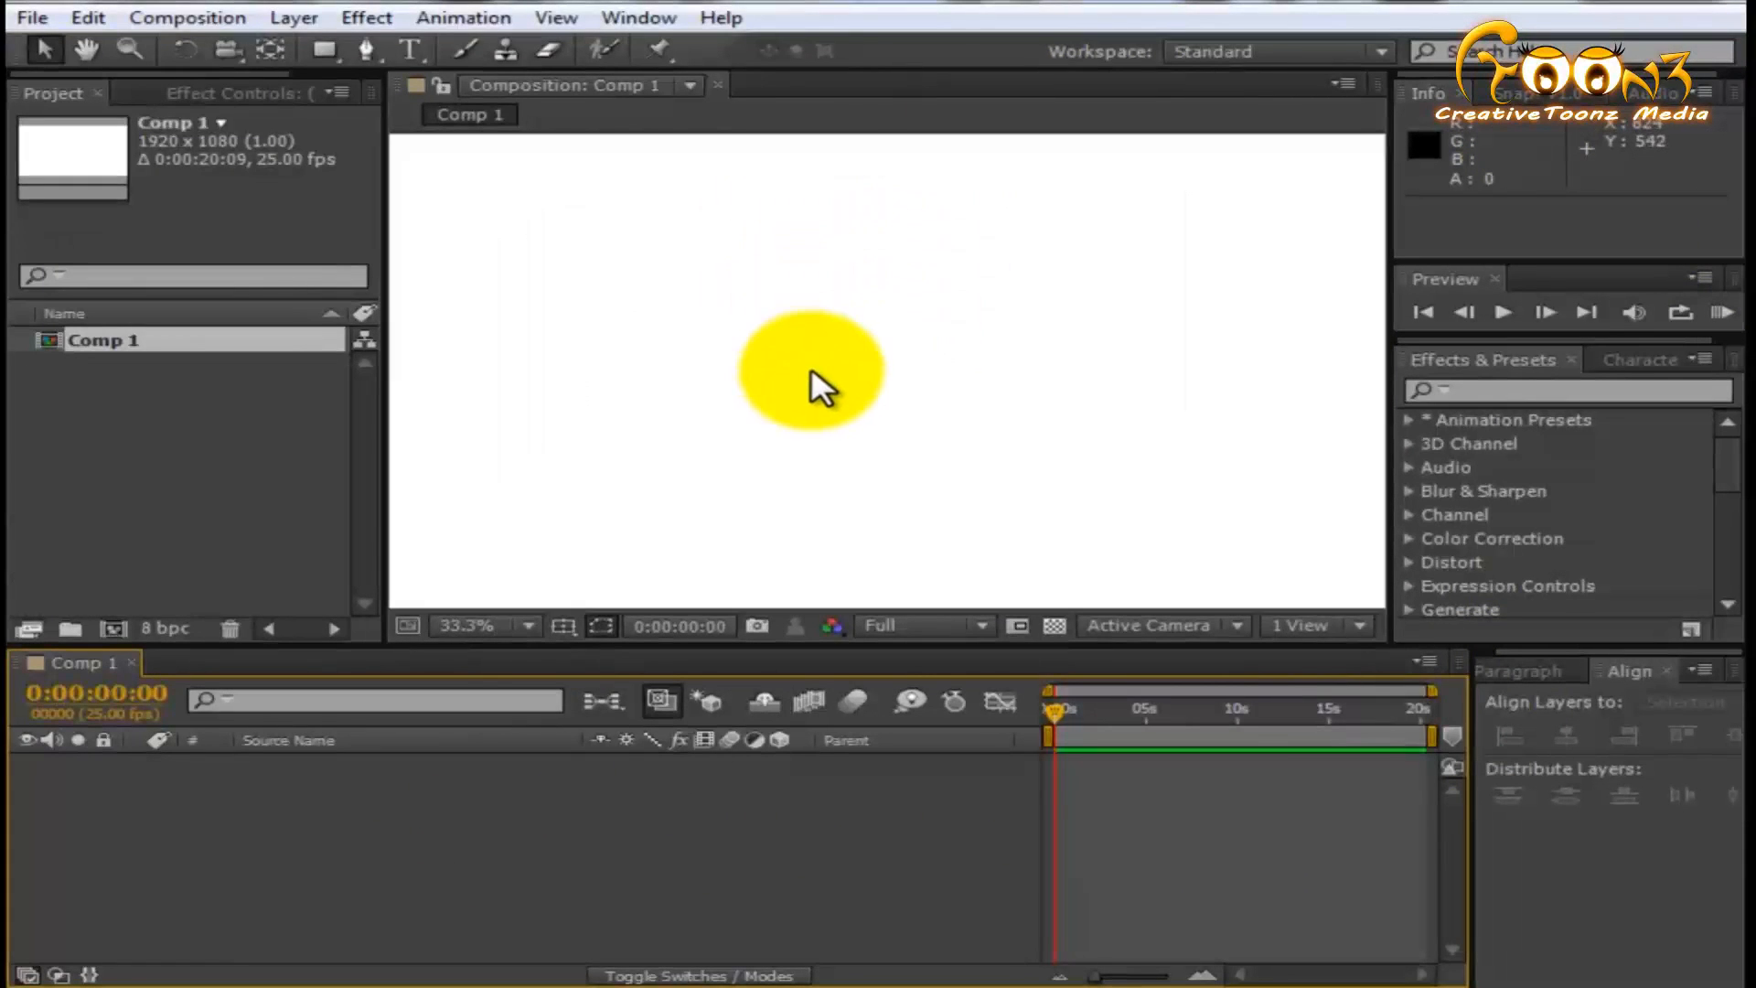
scroll(887, 356, down, 2)
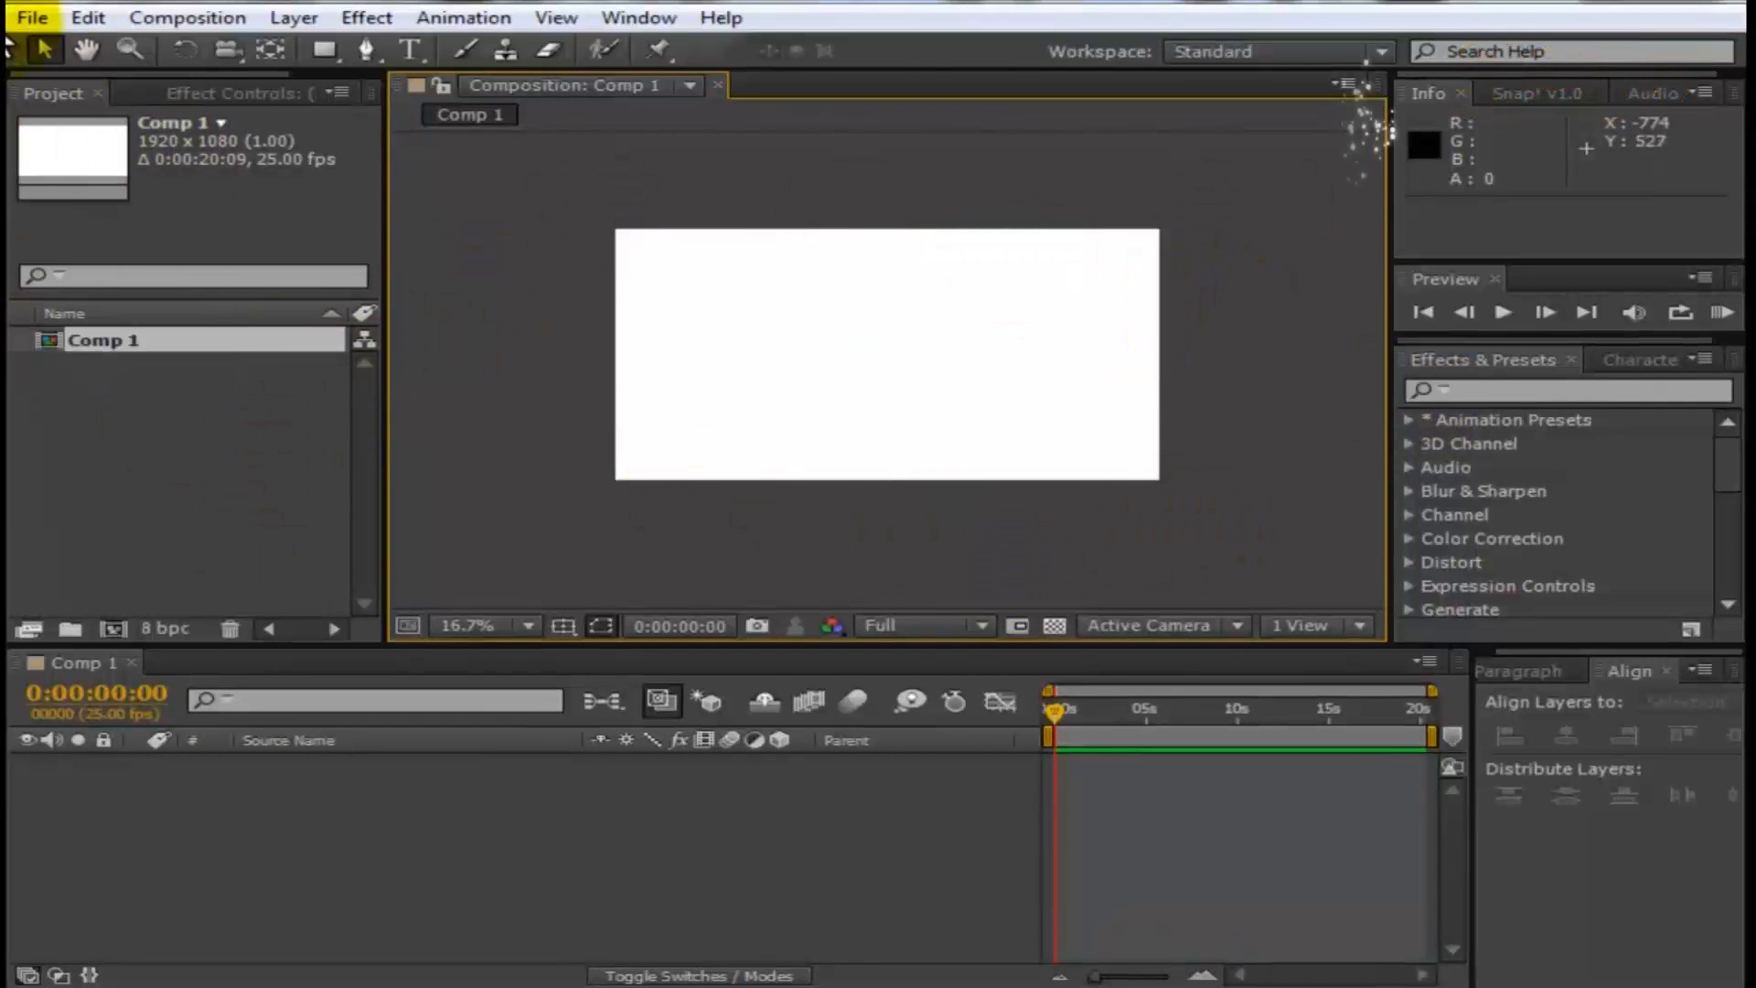
- Close the current project
click(12, 18)
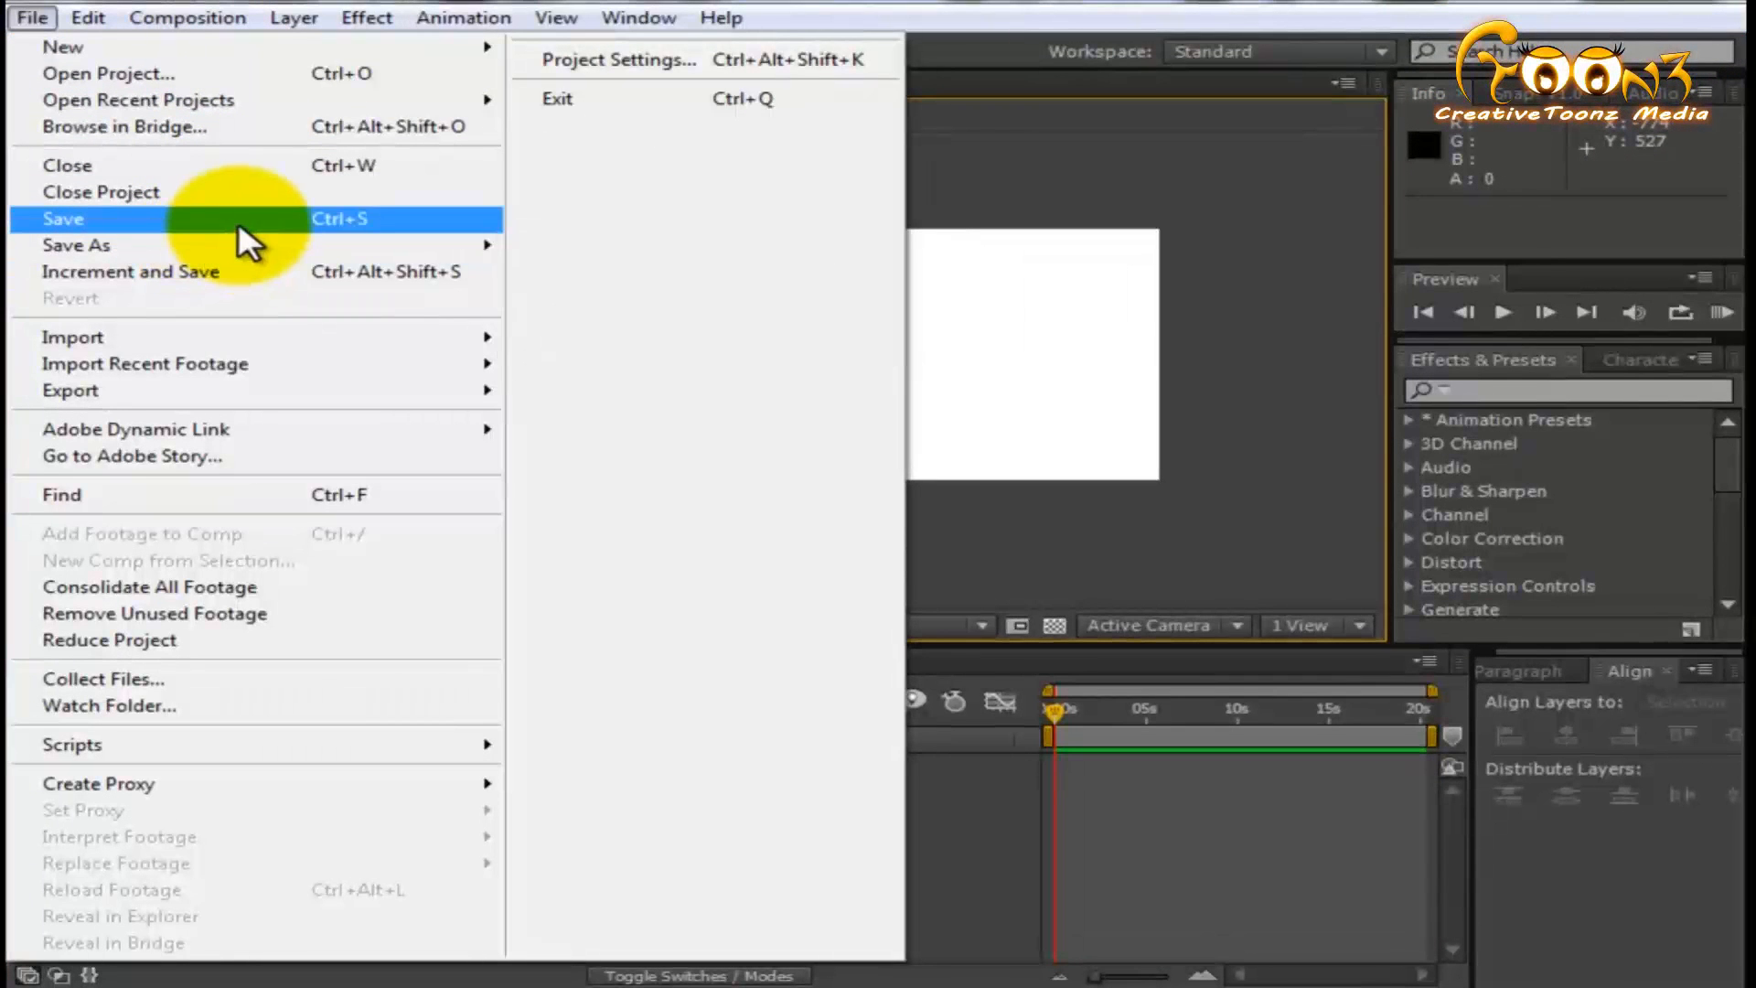
mouse_move(233, 240)
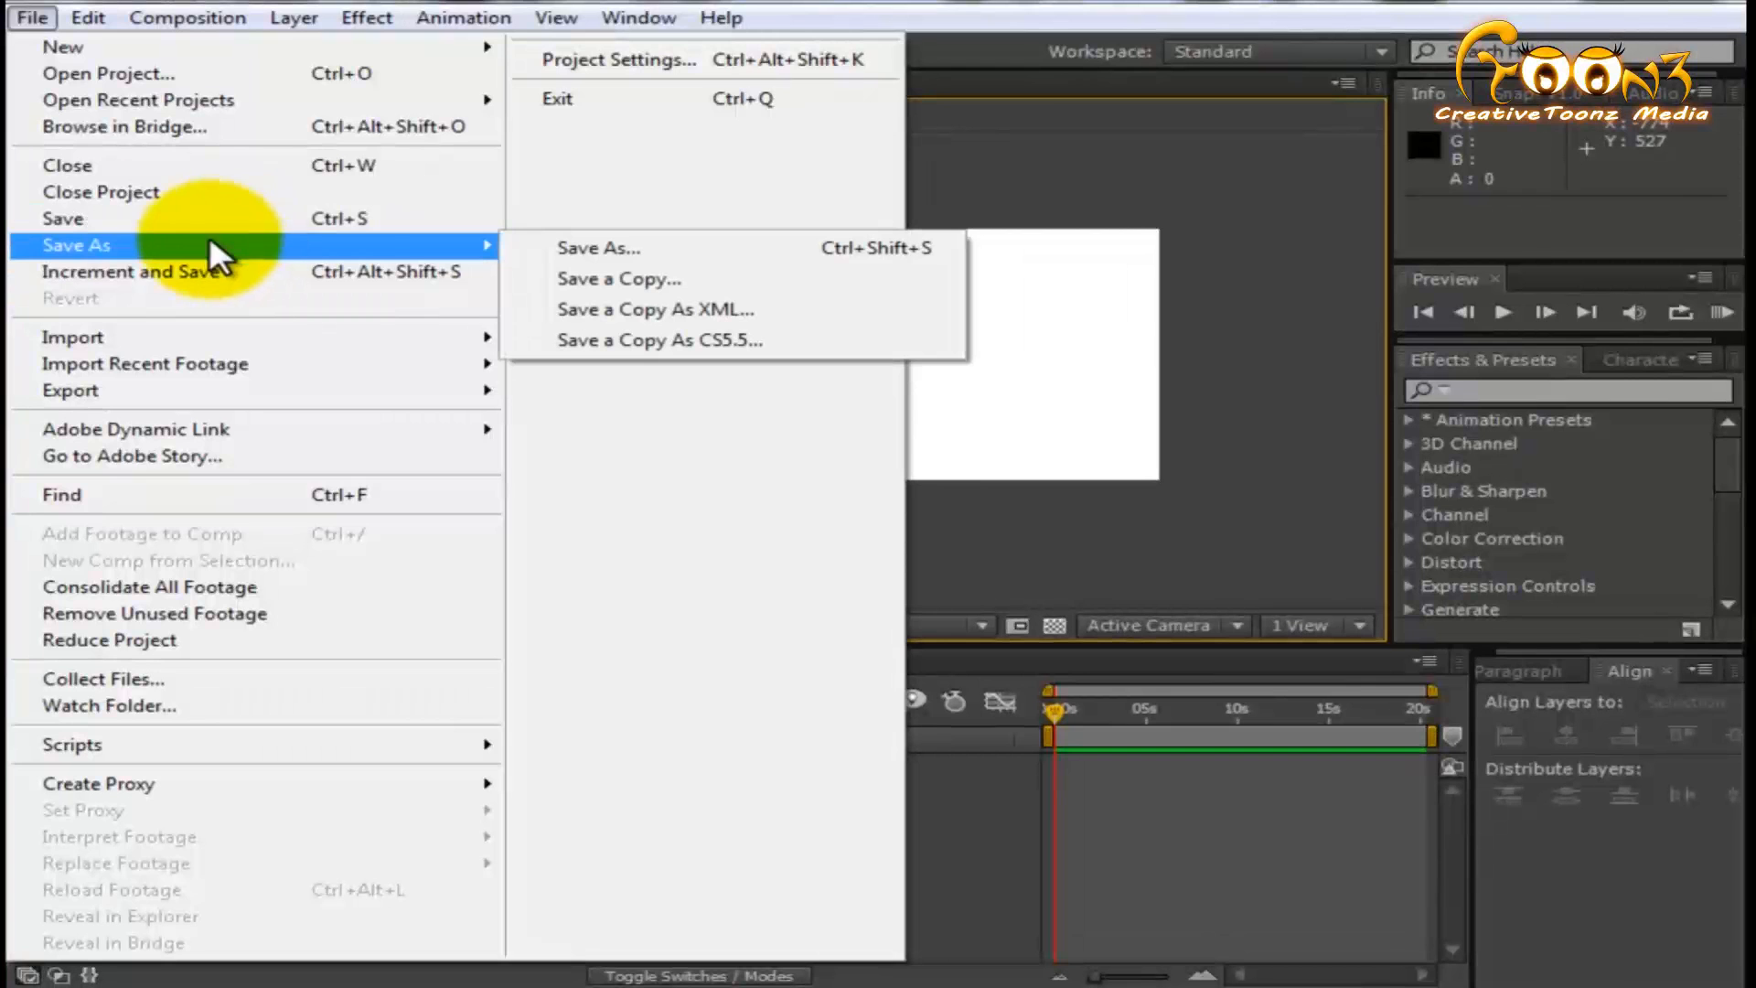
click(60, 194)
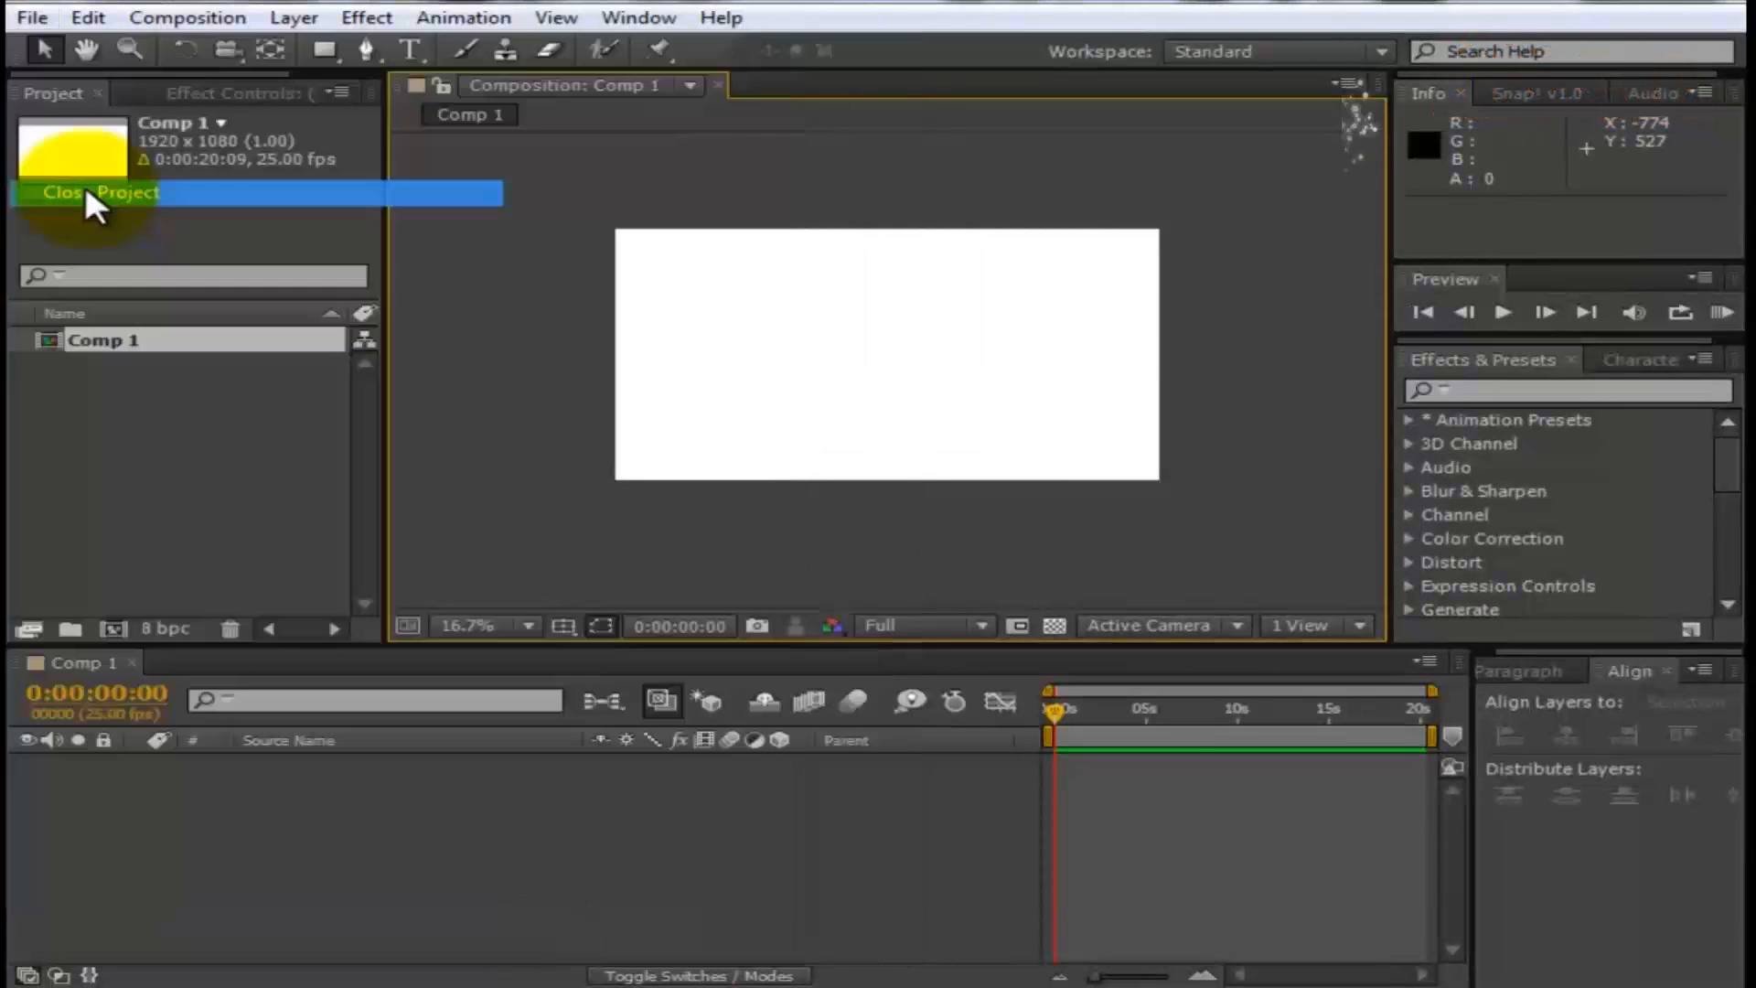
click(943, 531)
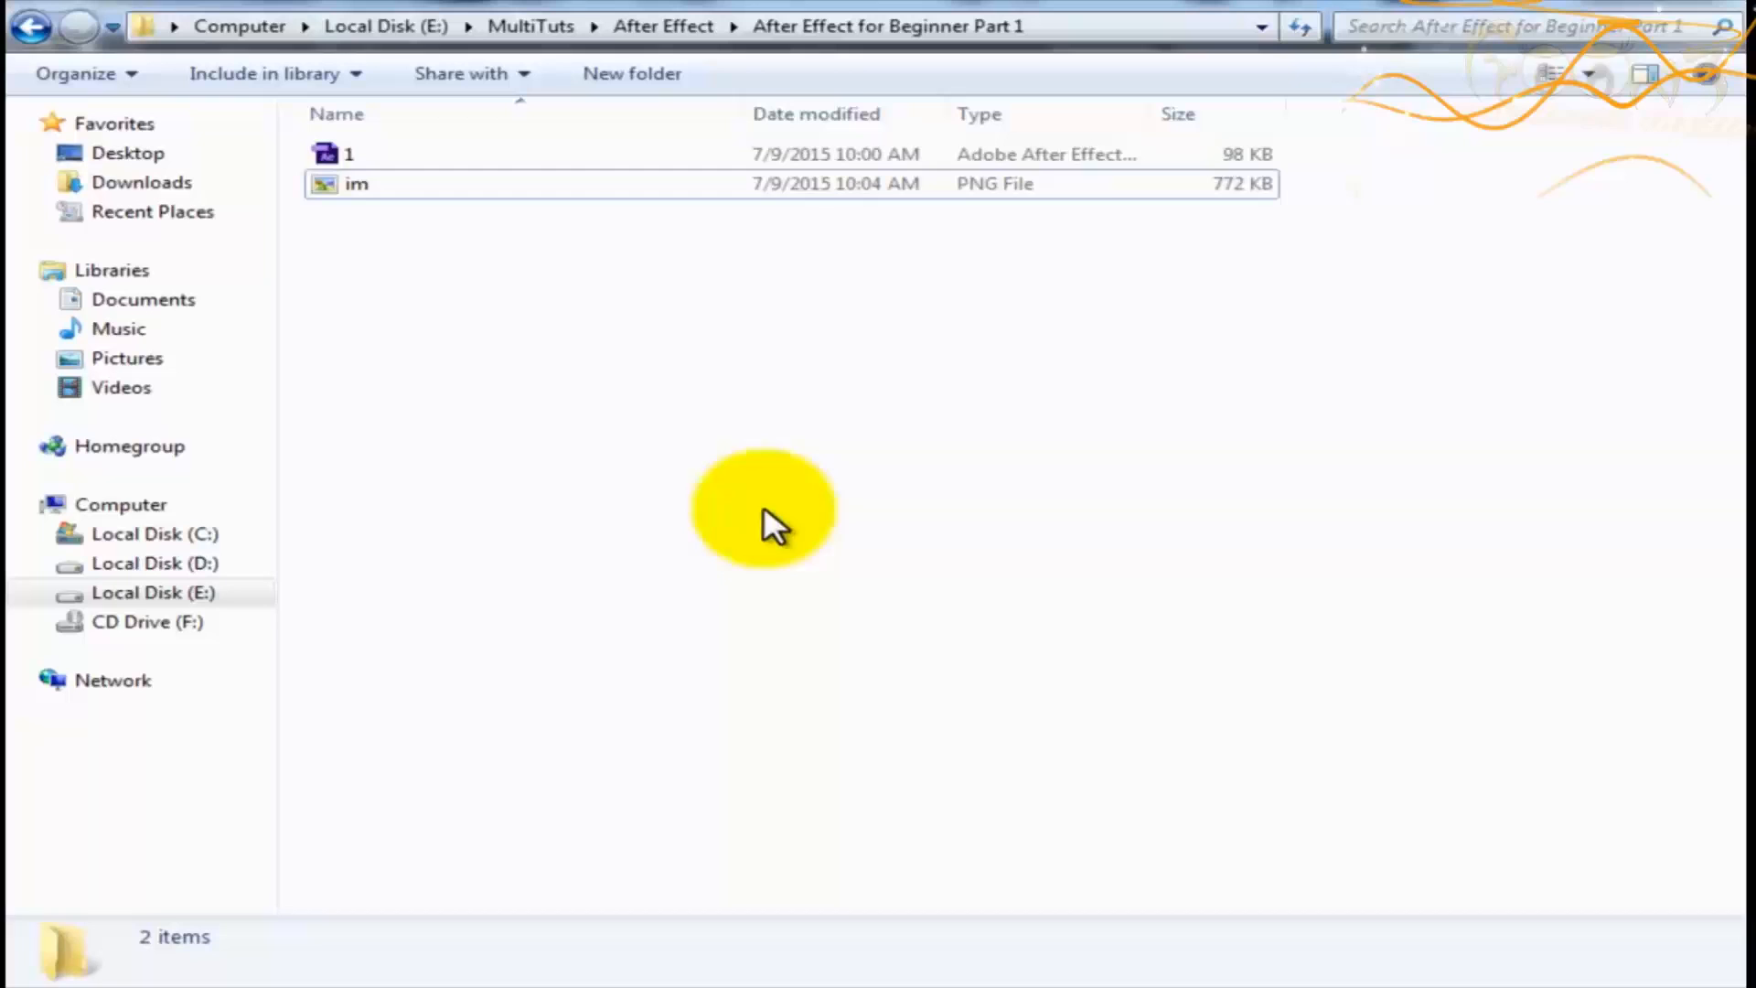
- Open the After Effects project file 1 from the "After Effect for Beginner Part 1" folder and maximize its window
double_click(384, 160)
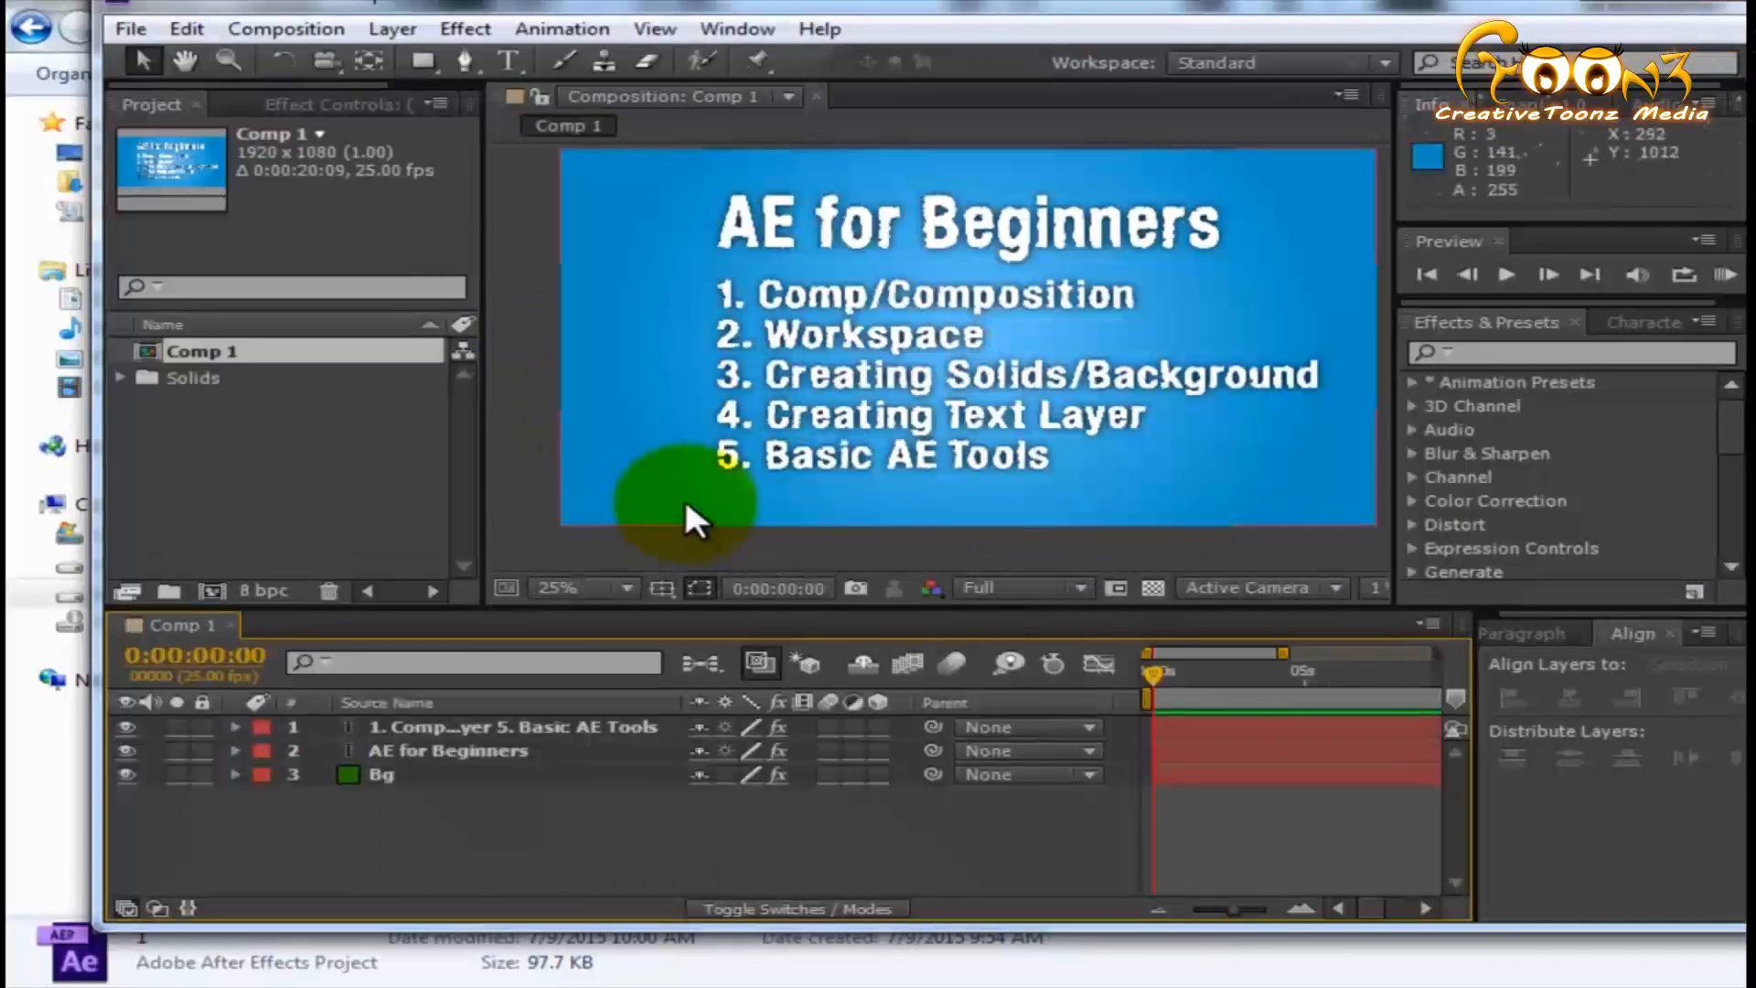
double_click(1379, 8)
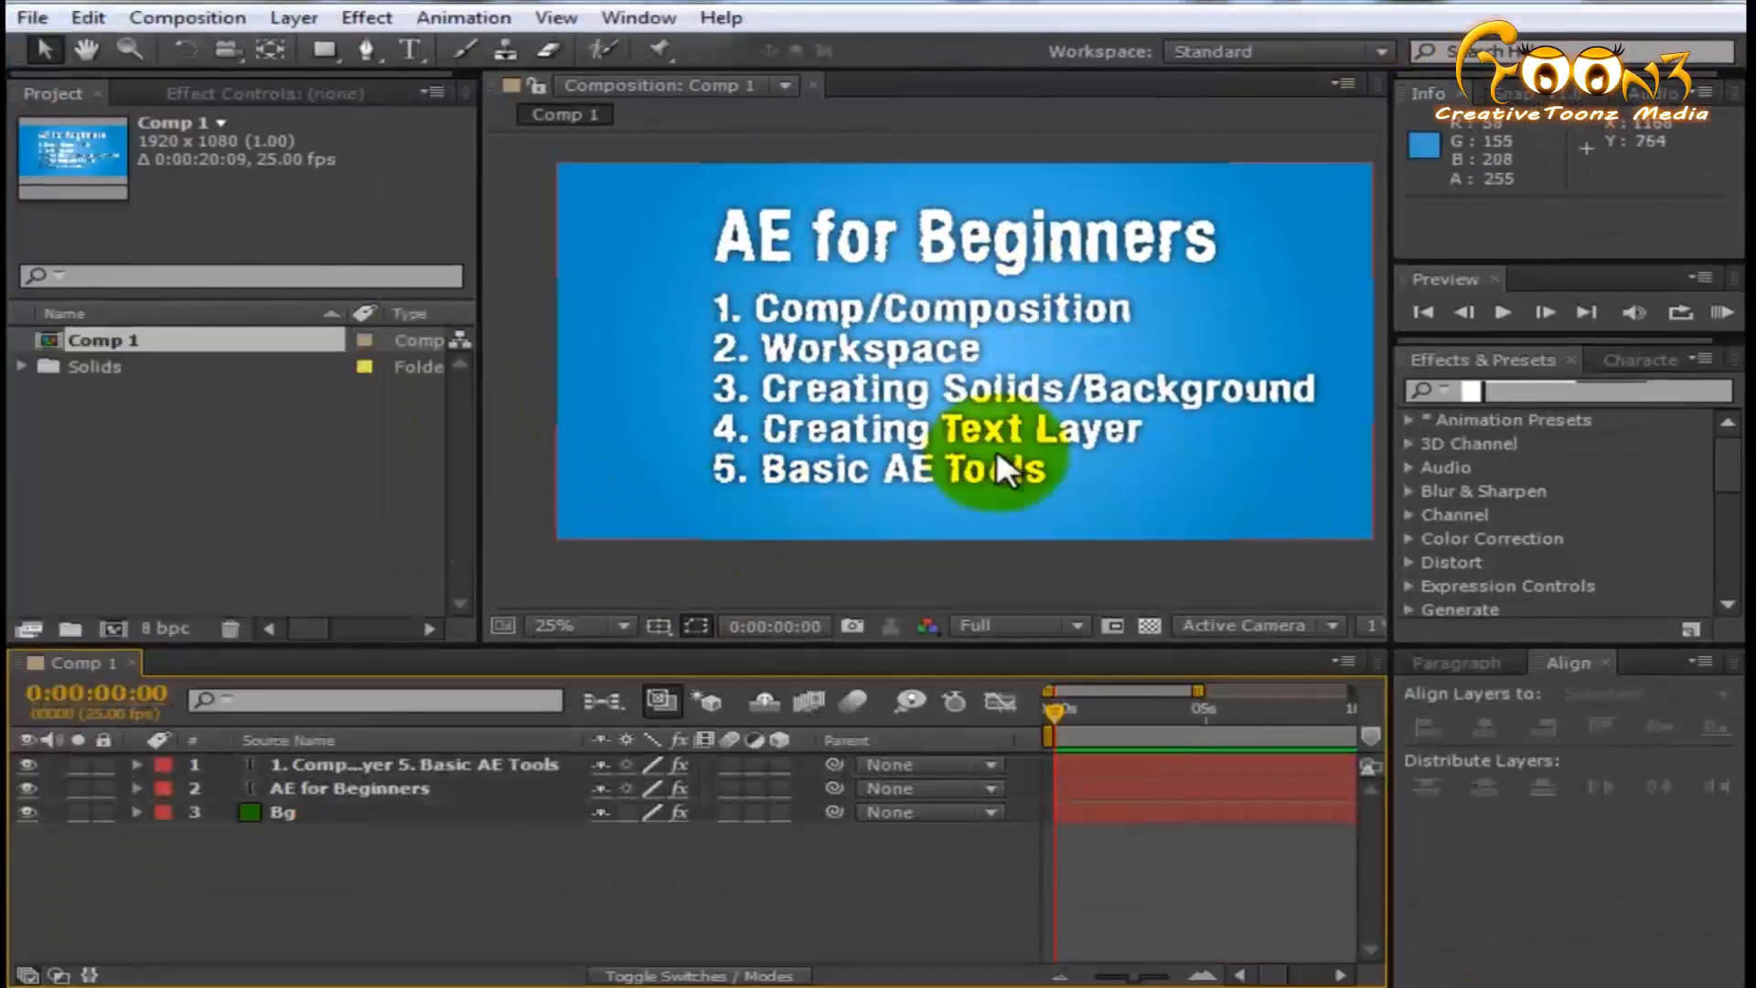
- Create a second composition at 1920 x 1080 and 25 fps with a duration of 0:00:20:09
mouse_move(1043, 556)
mouse_down()
mouse_move(963, 554)
mouse_move(1014, 566)
mouse_up()
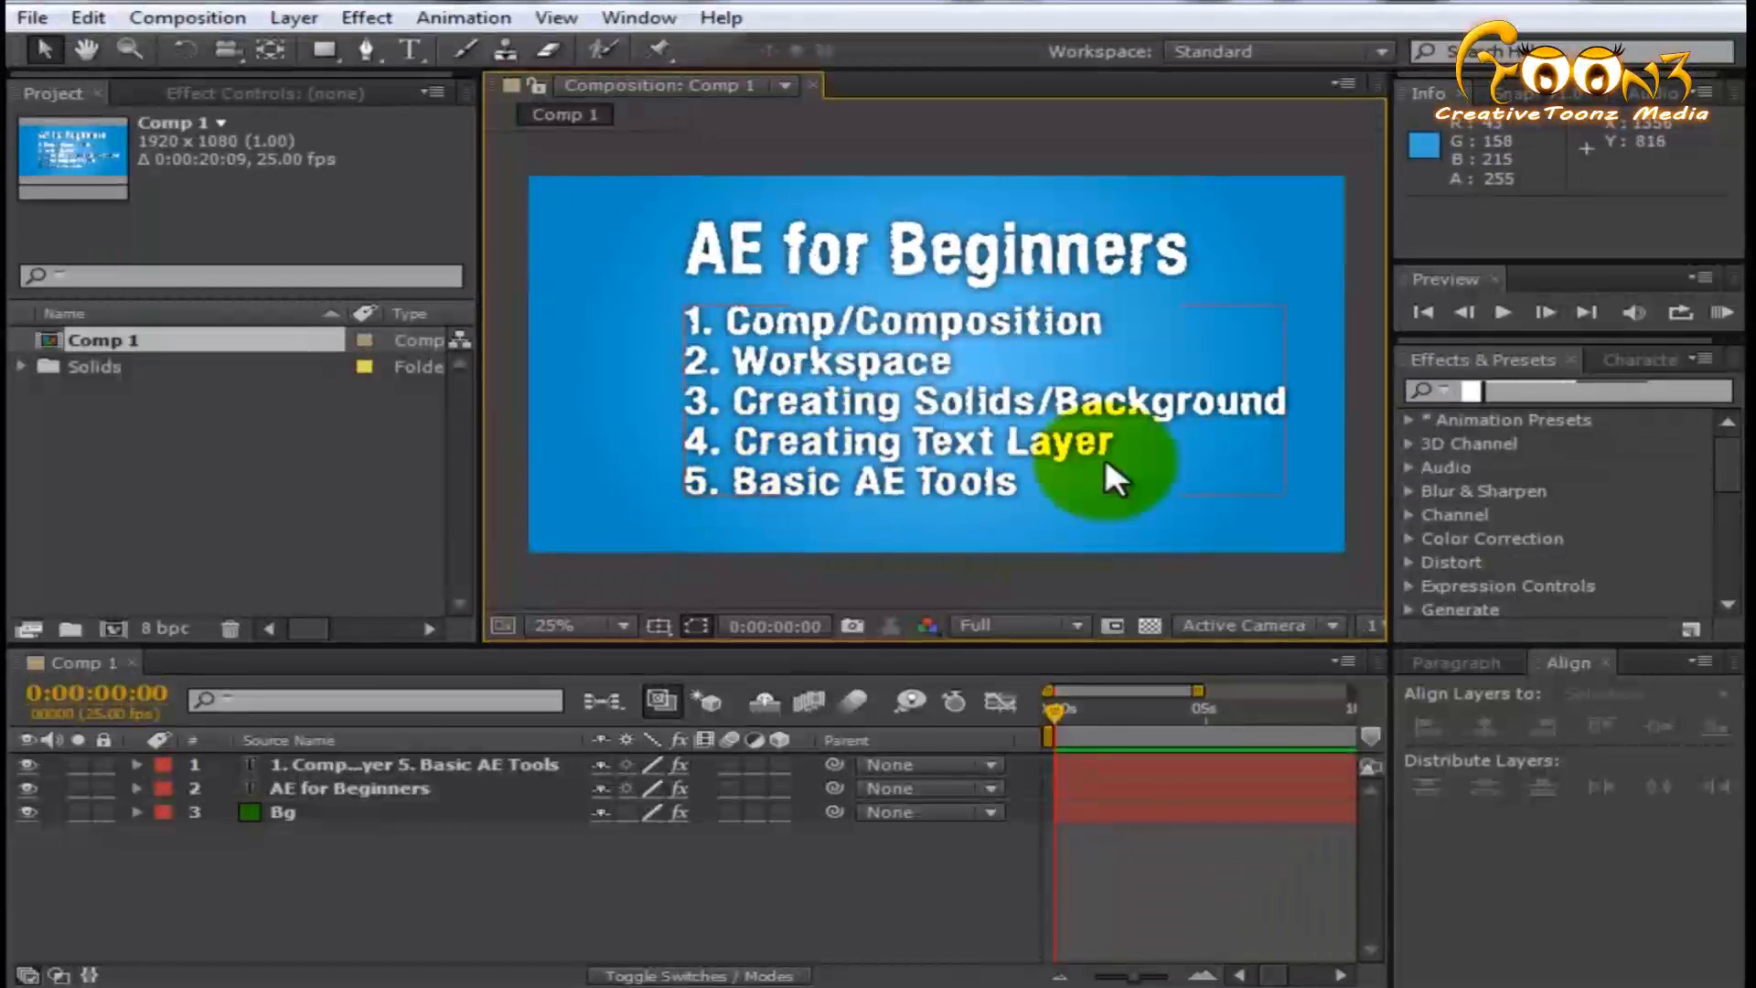
click(463, 933)
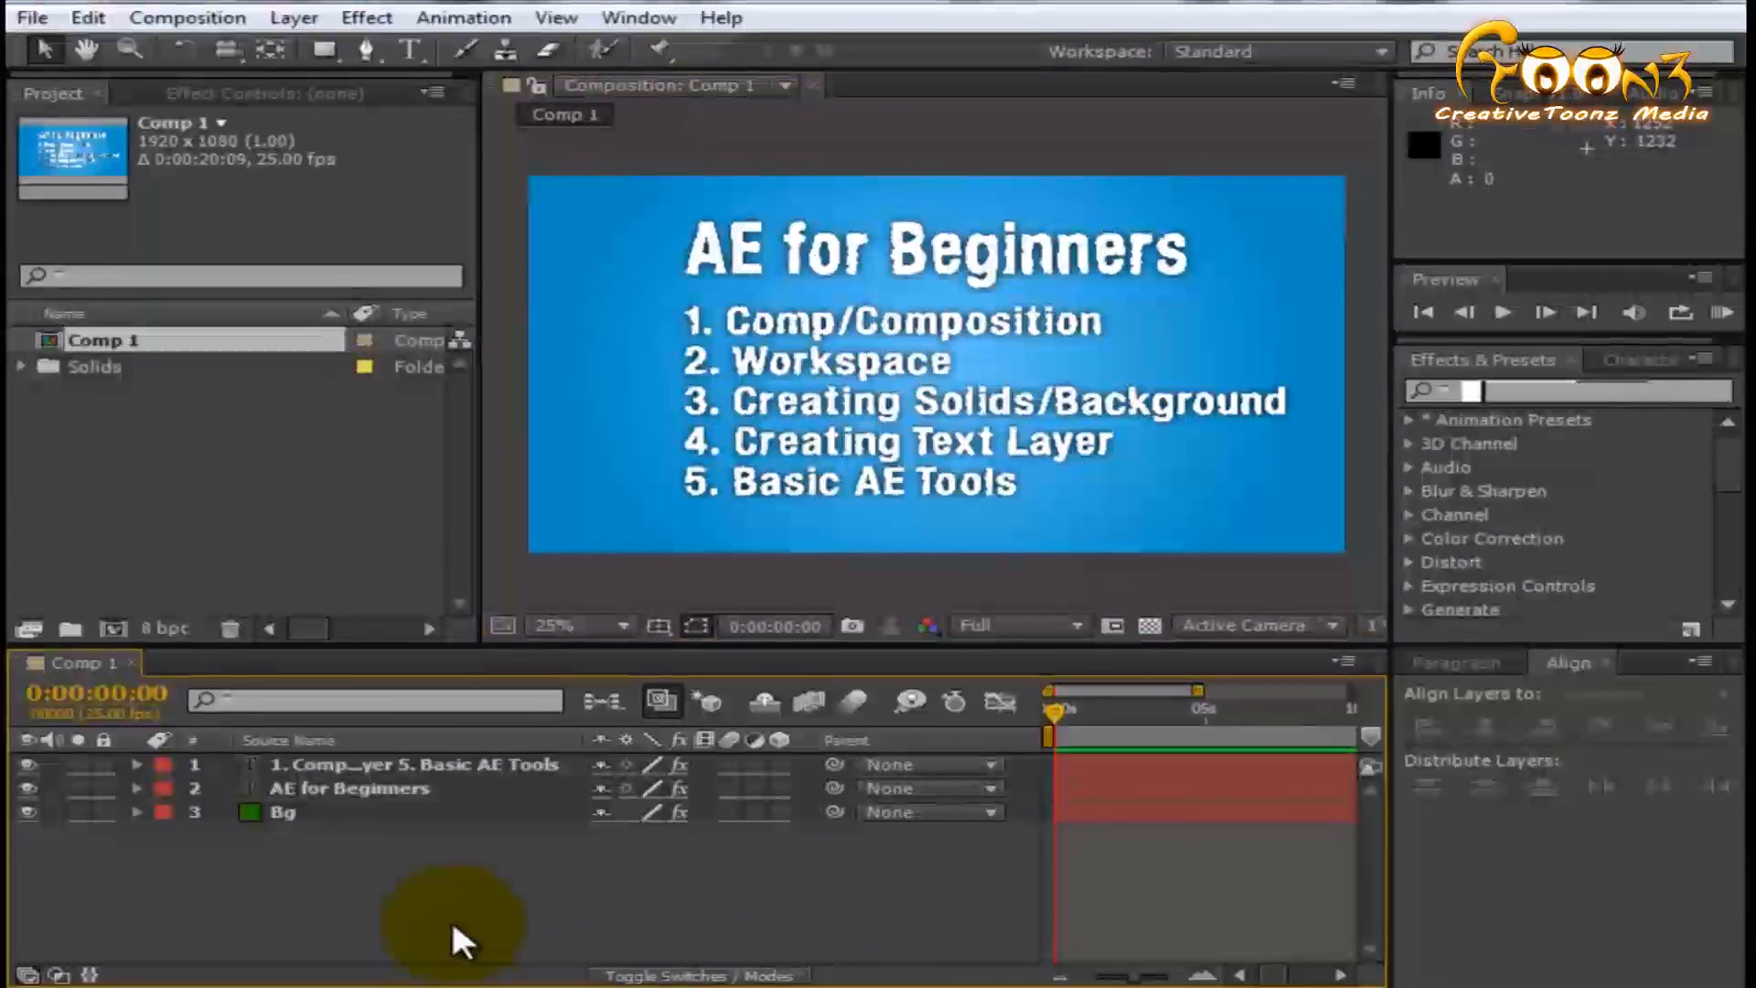
click(178, 17)
click(242, 49)
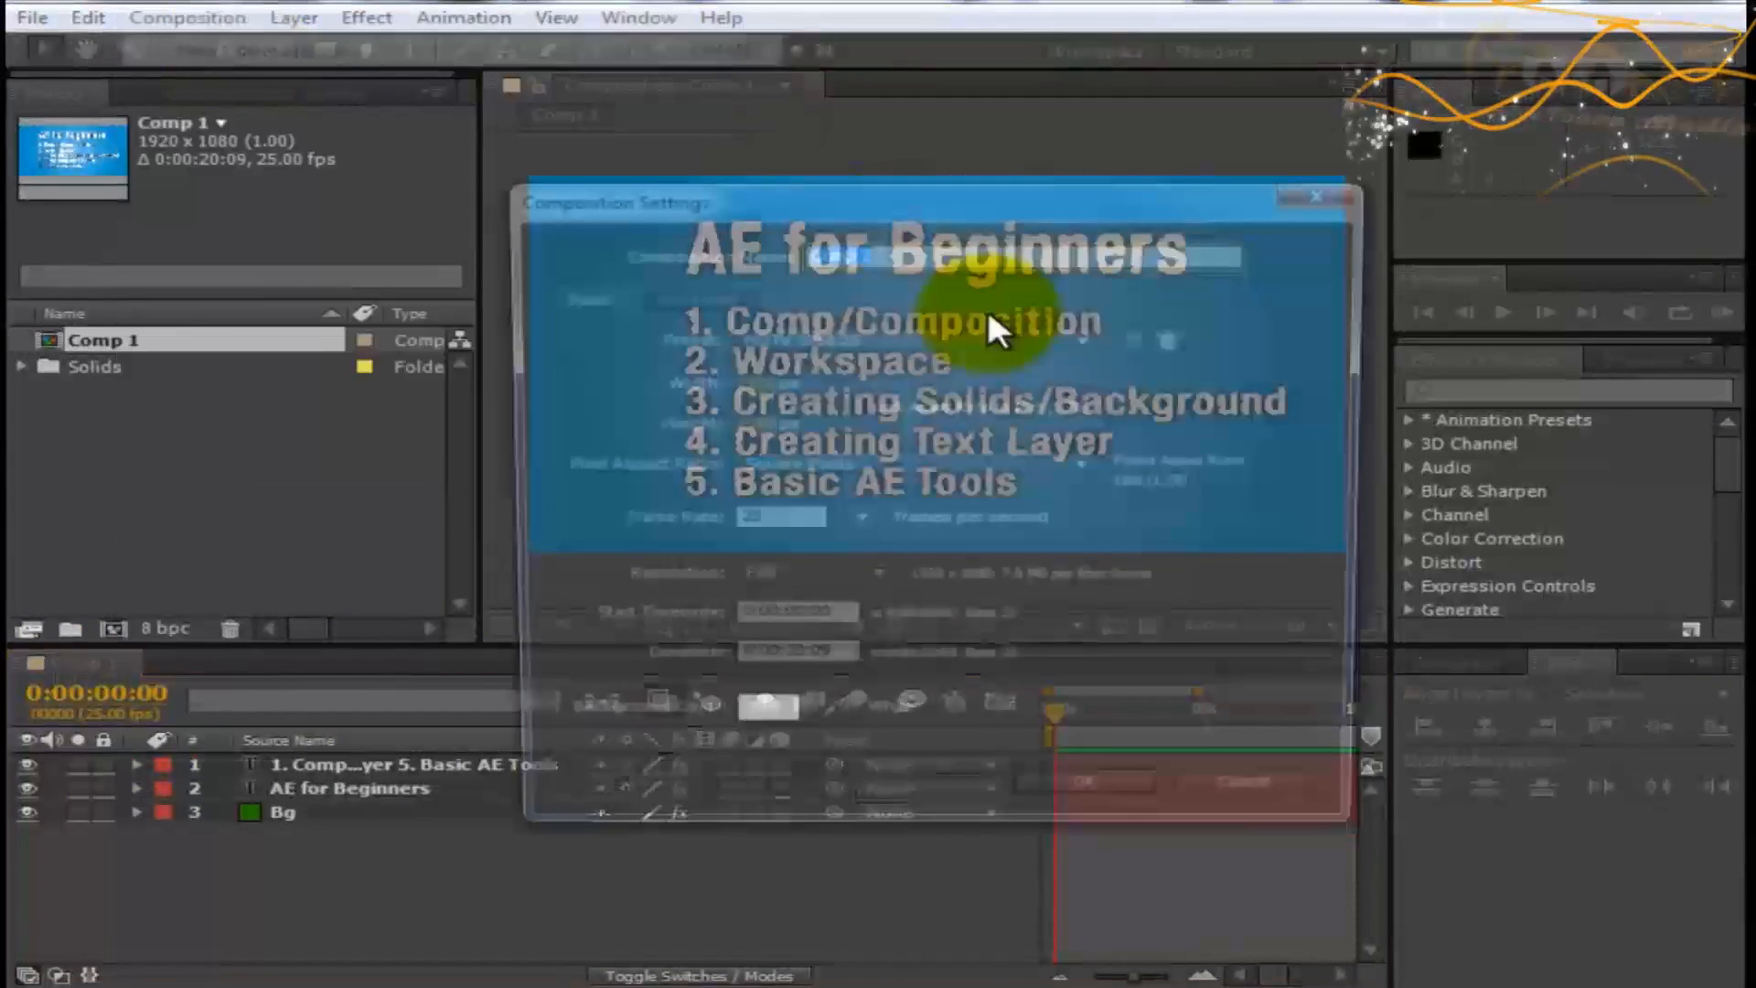
click(1093, 790)
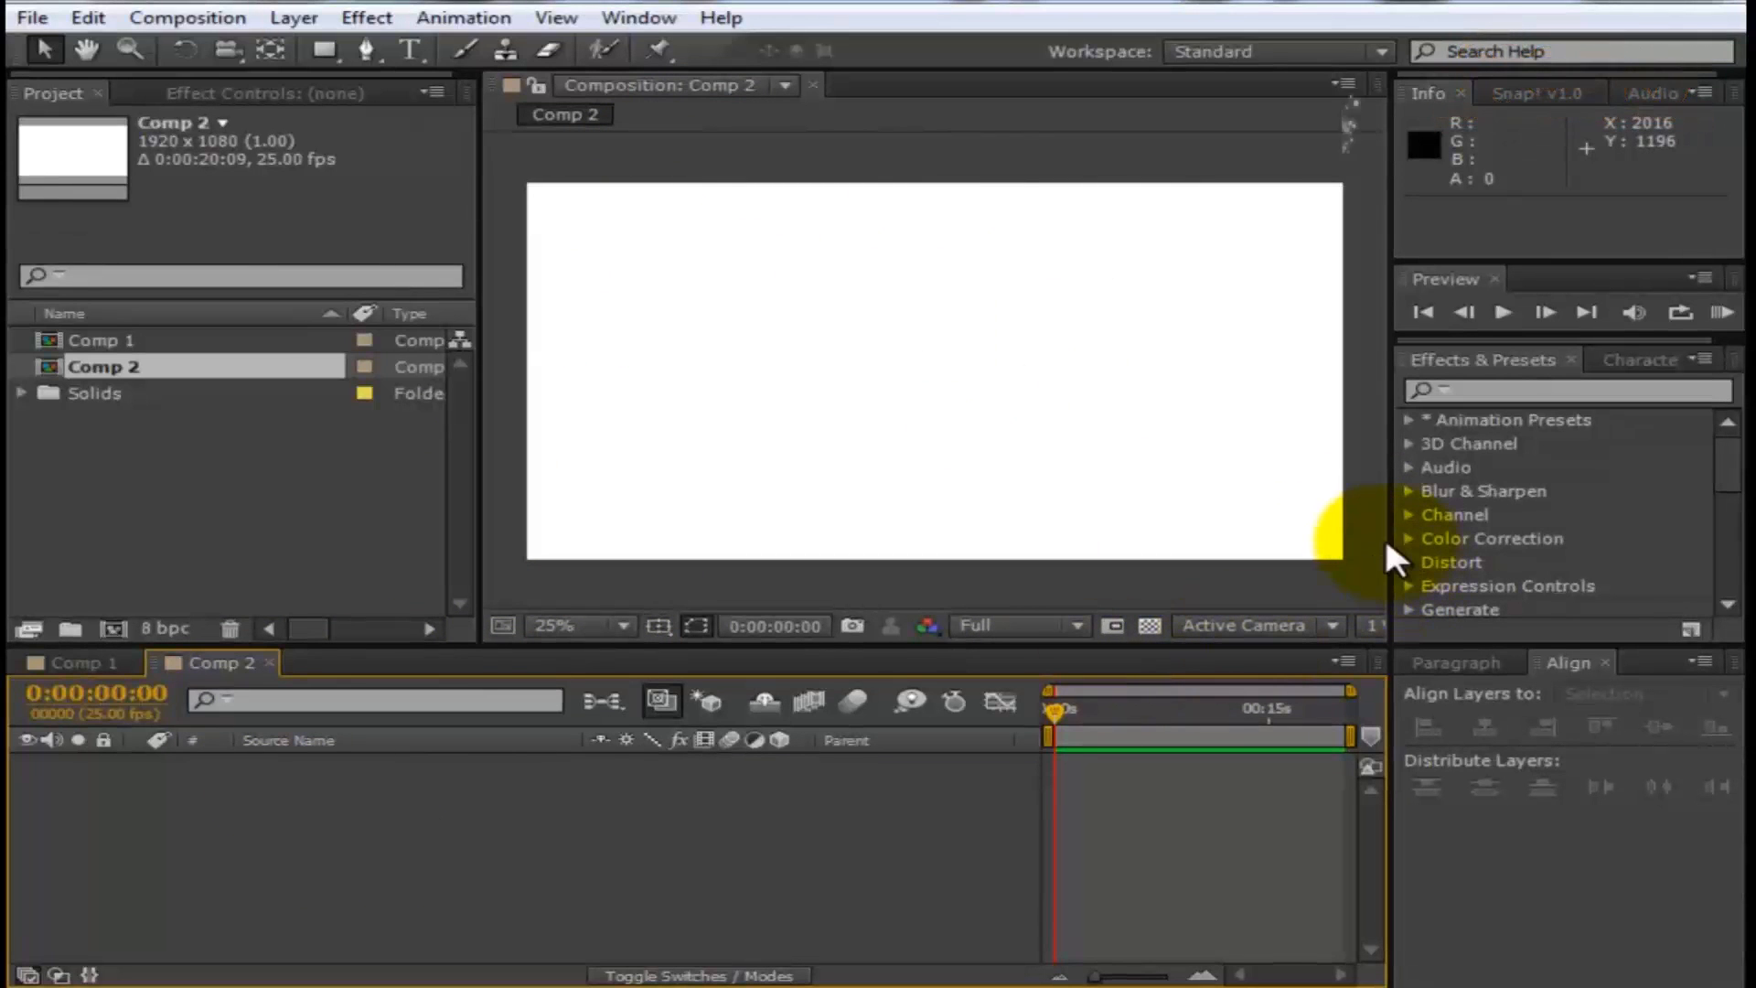
- Widen the composition viewer and toggle its transparency grid on and off
drag(1385, 540, 1423, 541)
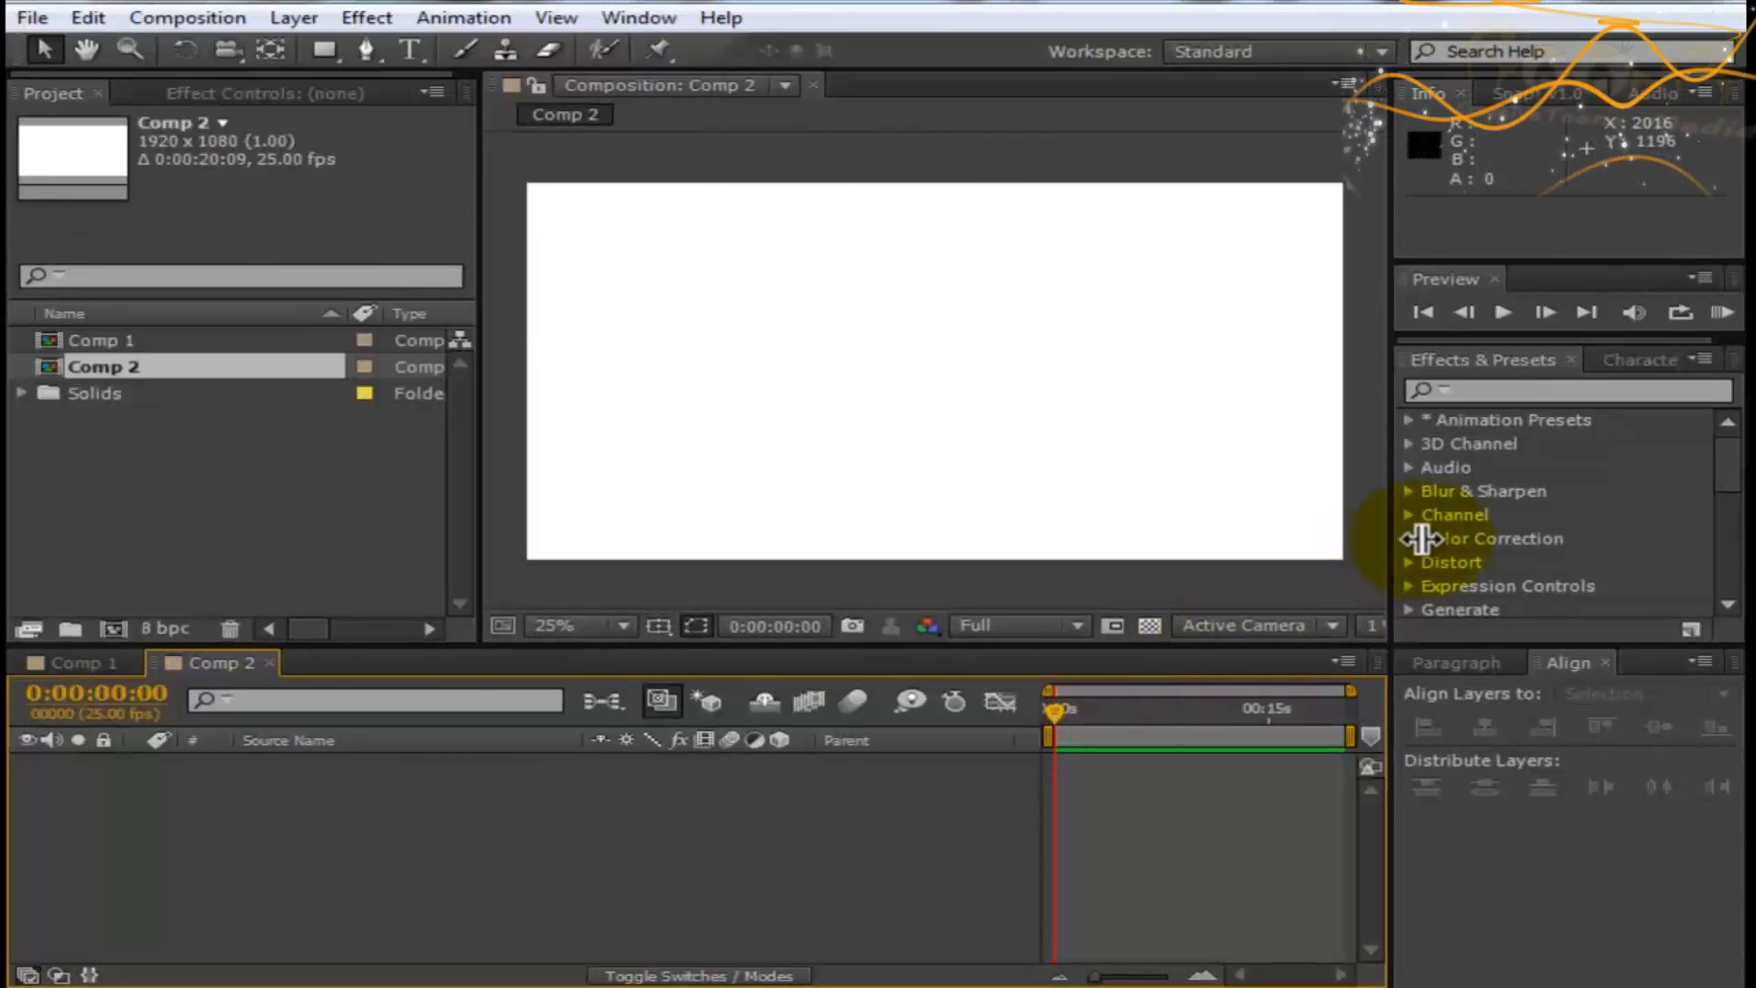
click(1150, 626)
click(1150, 626)
click(1150, 626)
click(1150, 626)
click(575, 827)
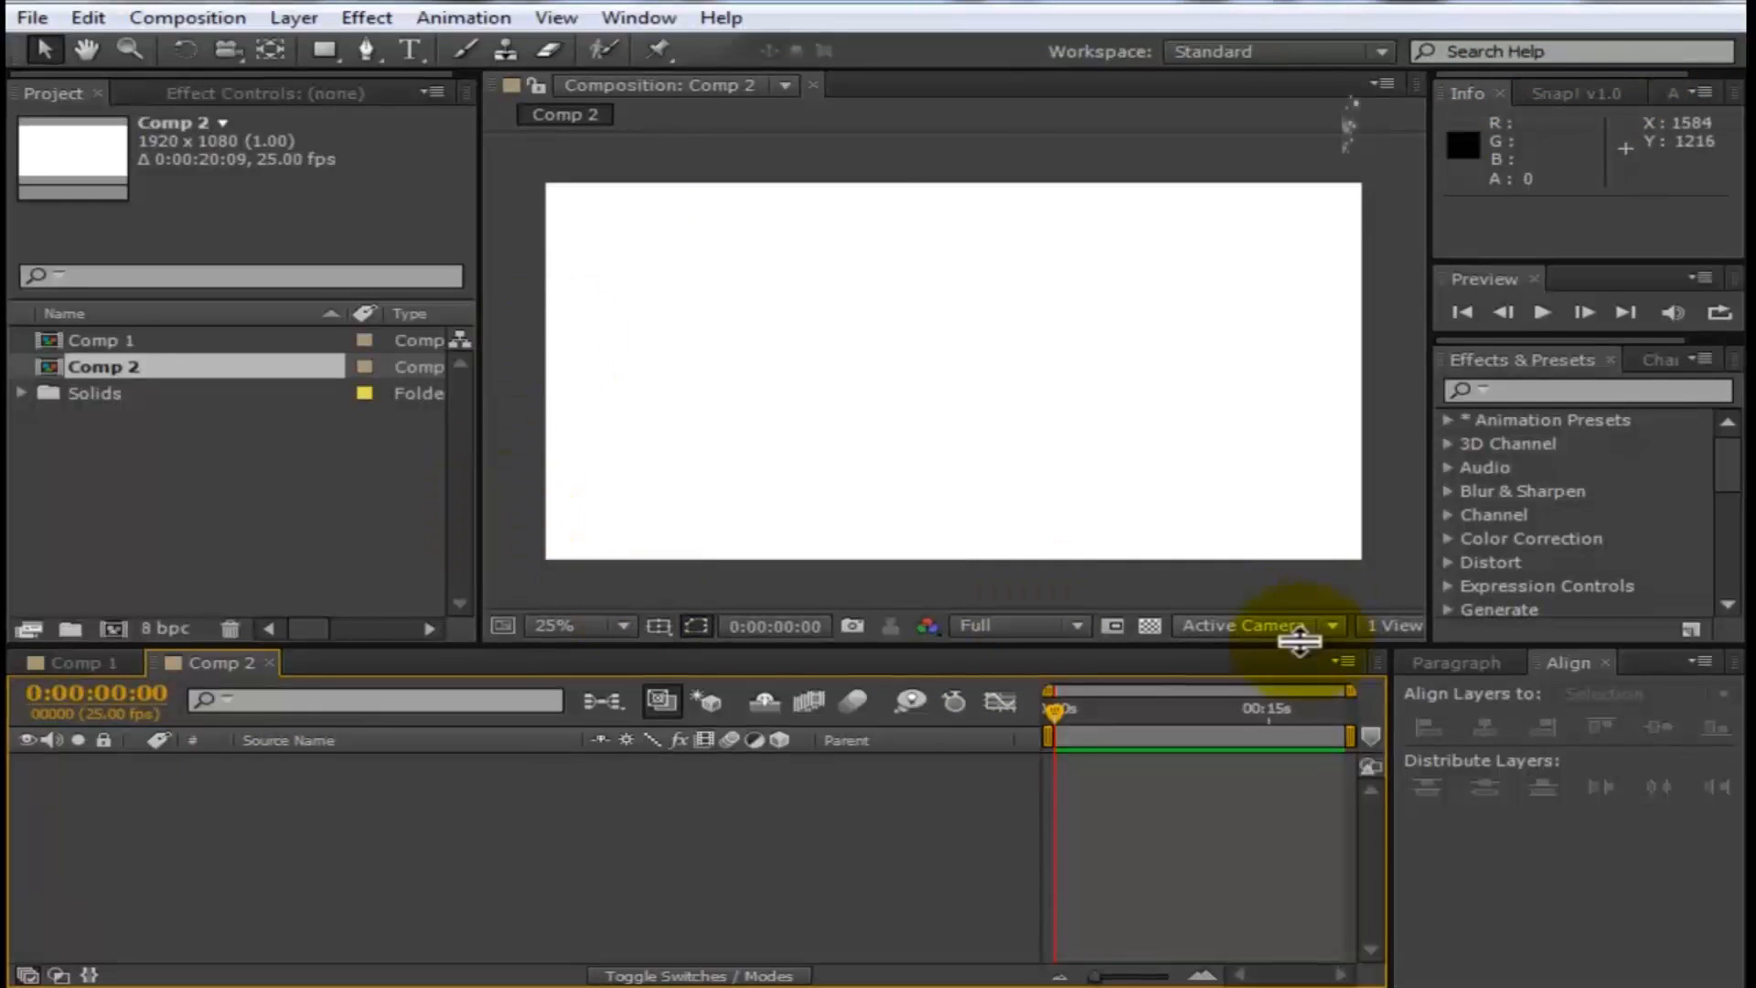
click(1155, 636)
click(384, 822)
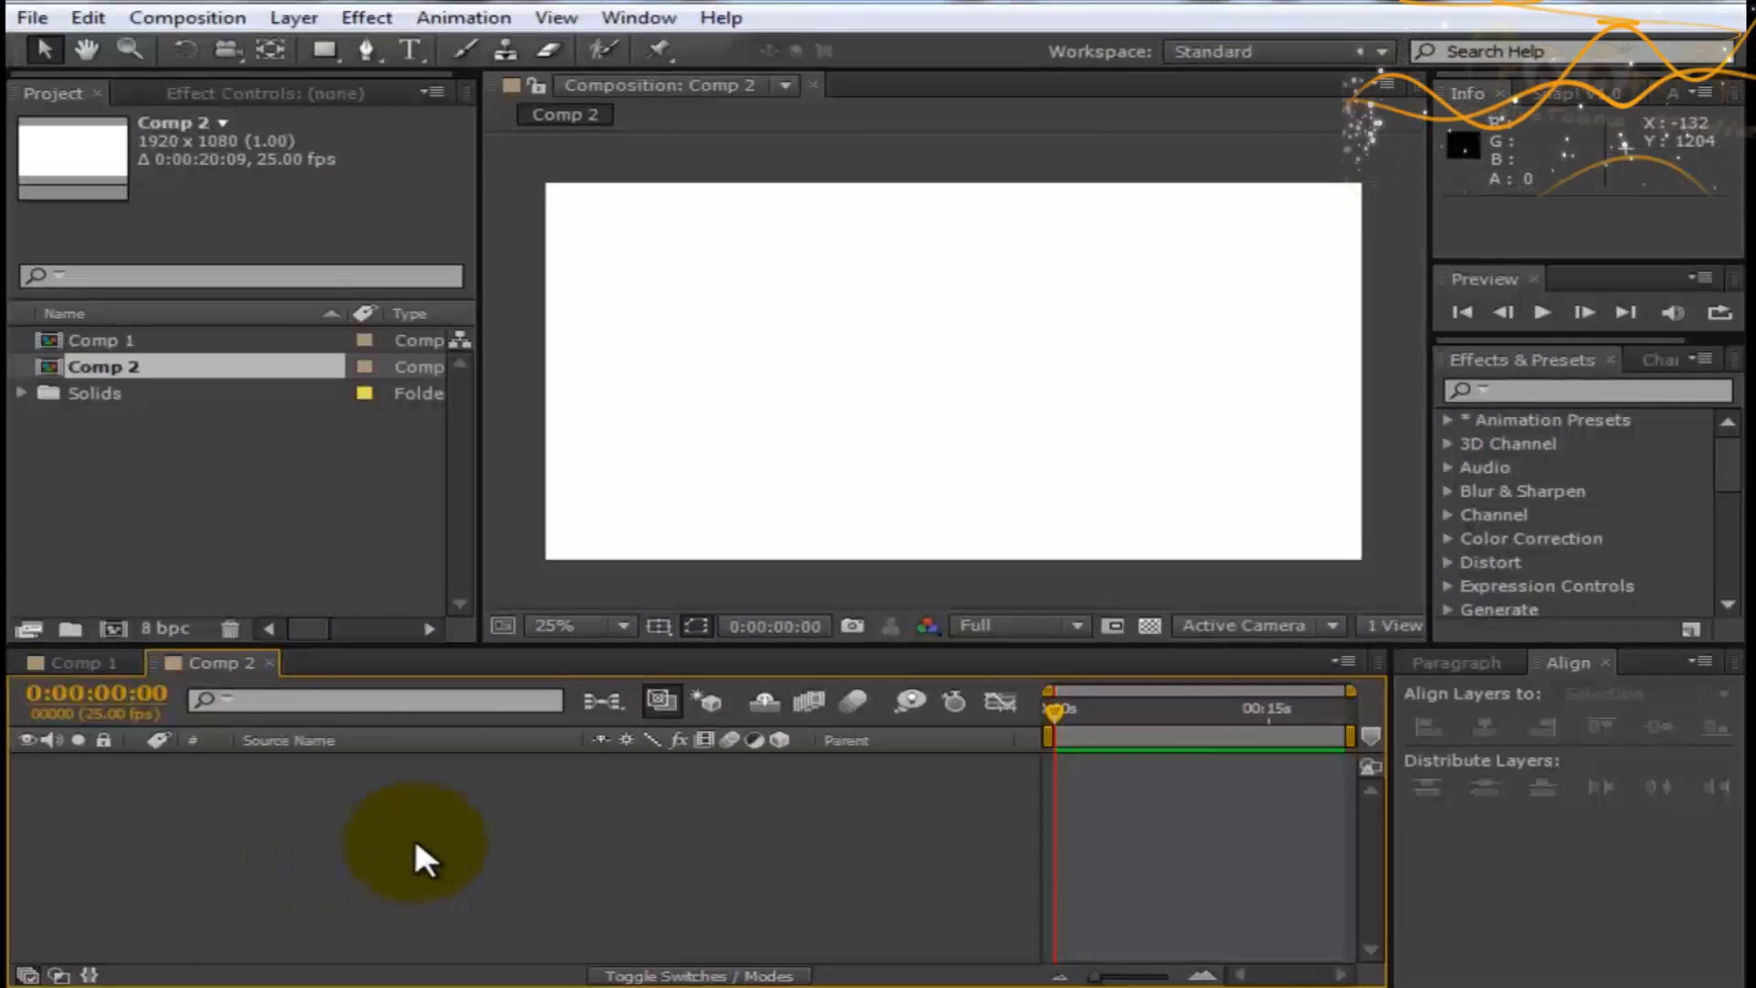
- Start a new solid layer in the empty composition and set its colour to blue 0070FA
right_click(452, 869)
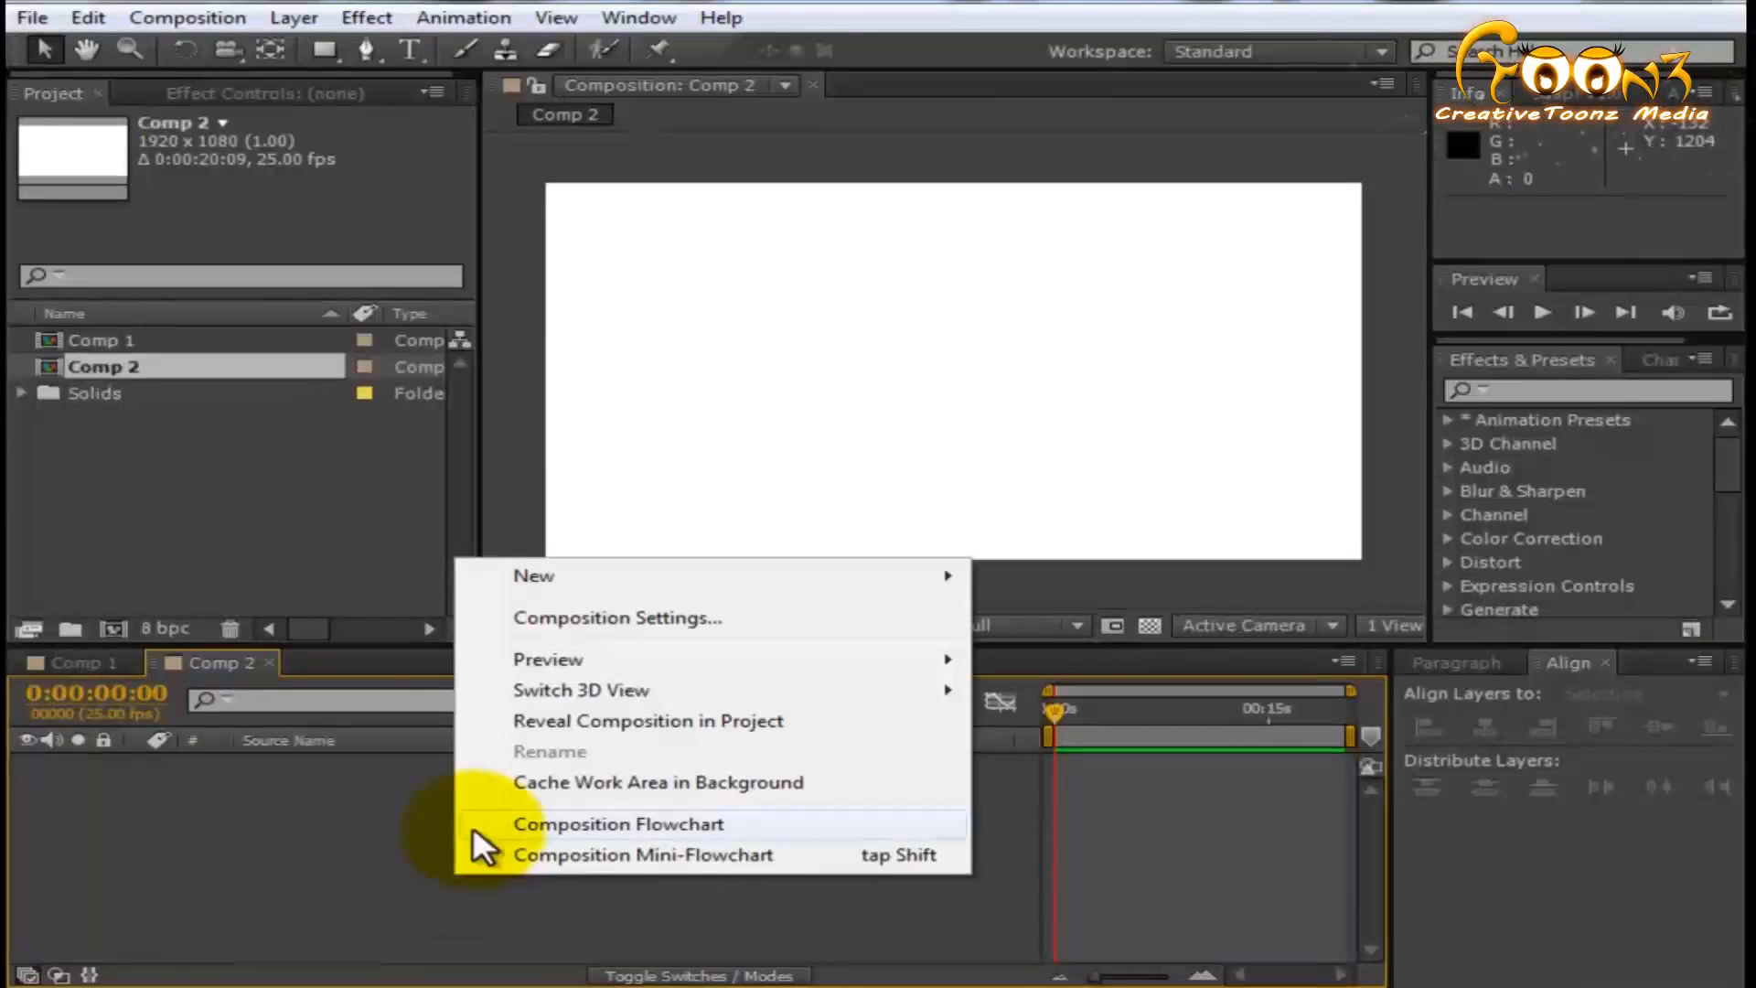
right_click(316, 865)
right_click(333, 872)
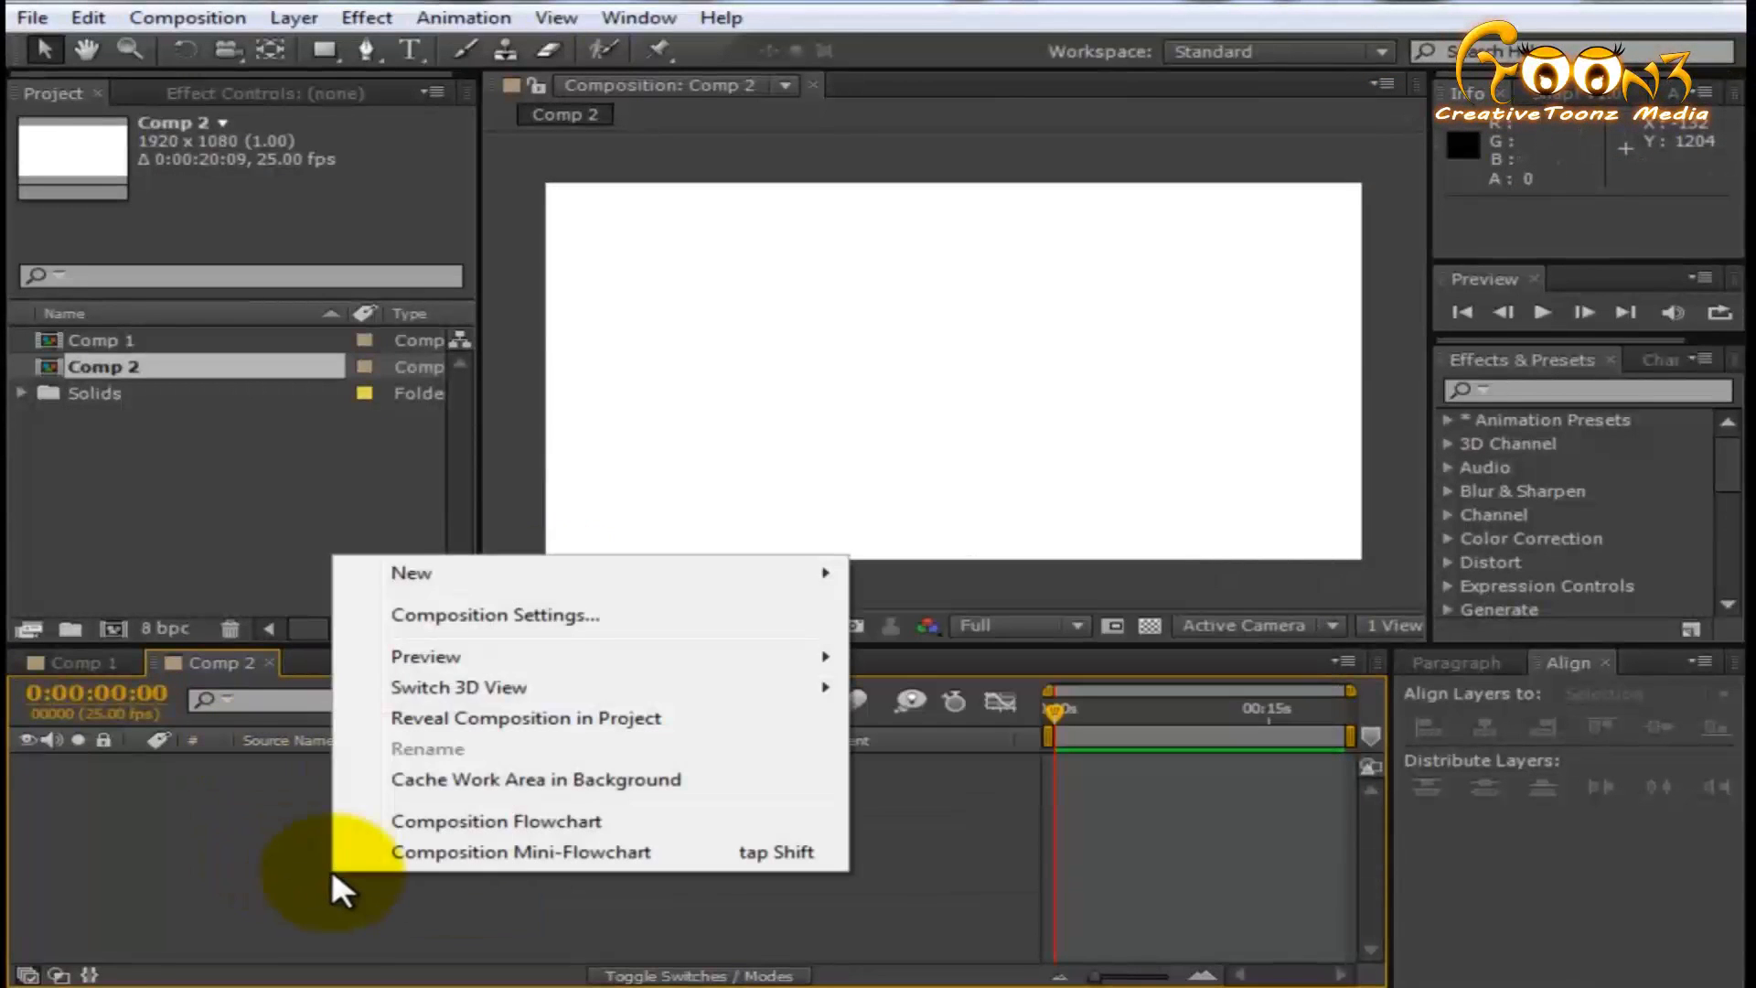
mouse_move(650, 575)
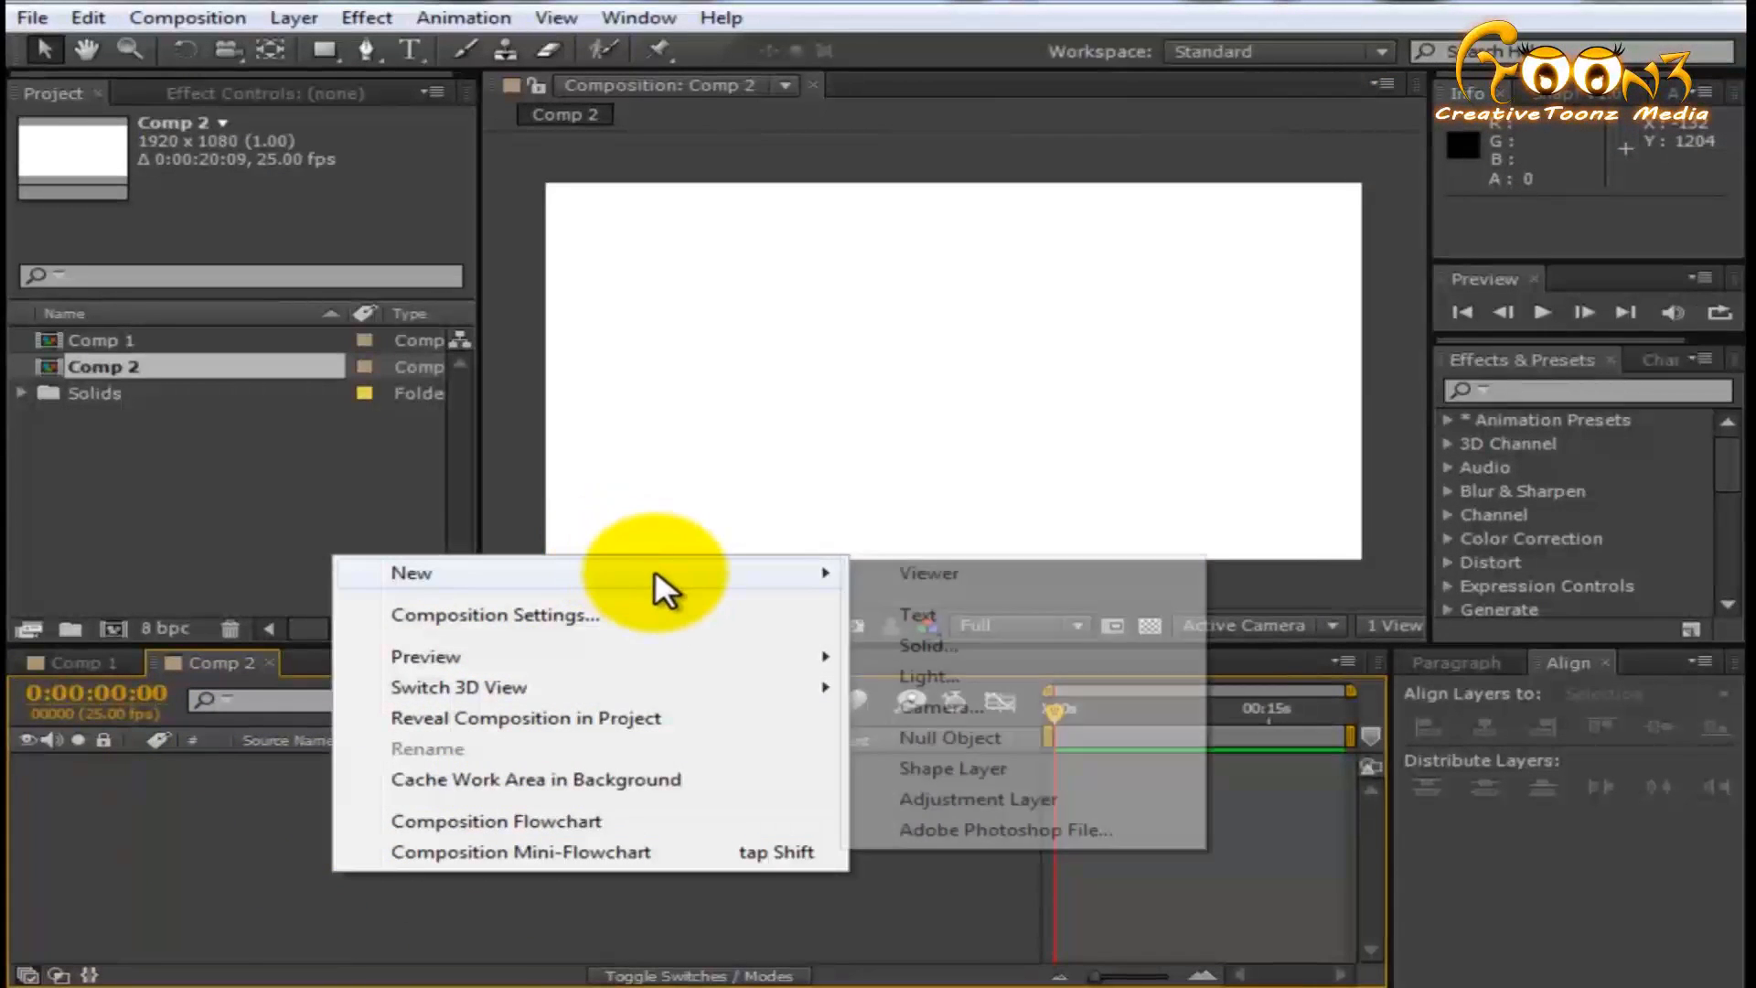
click(963, 641)
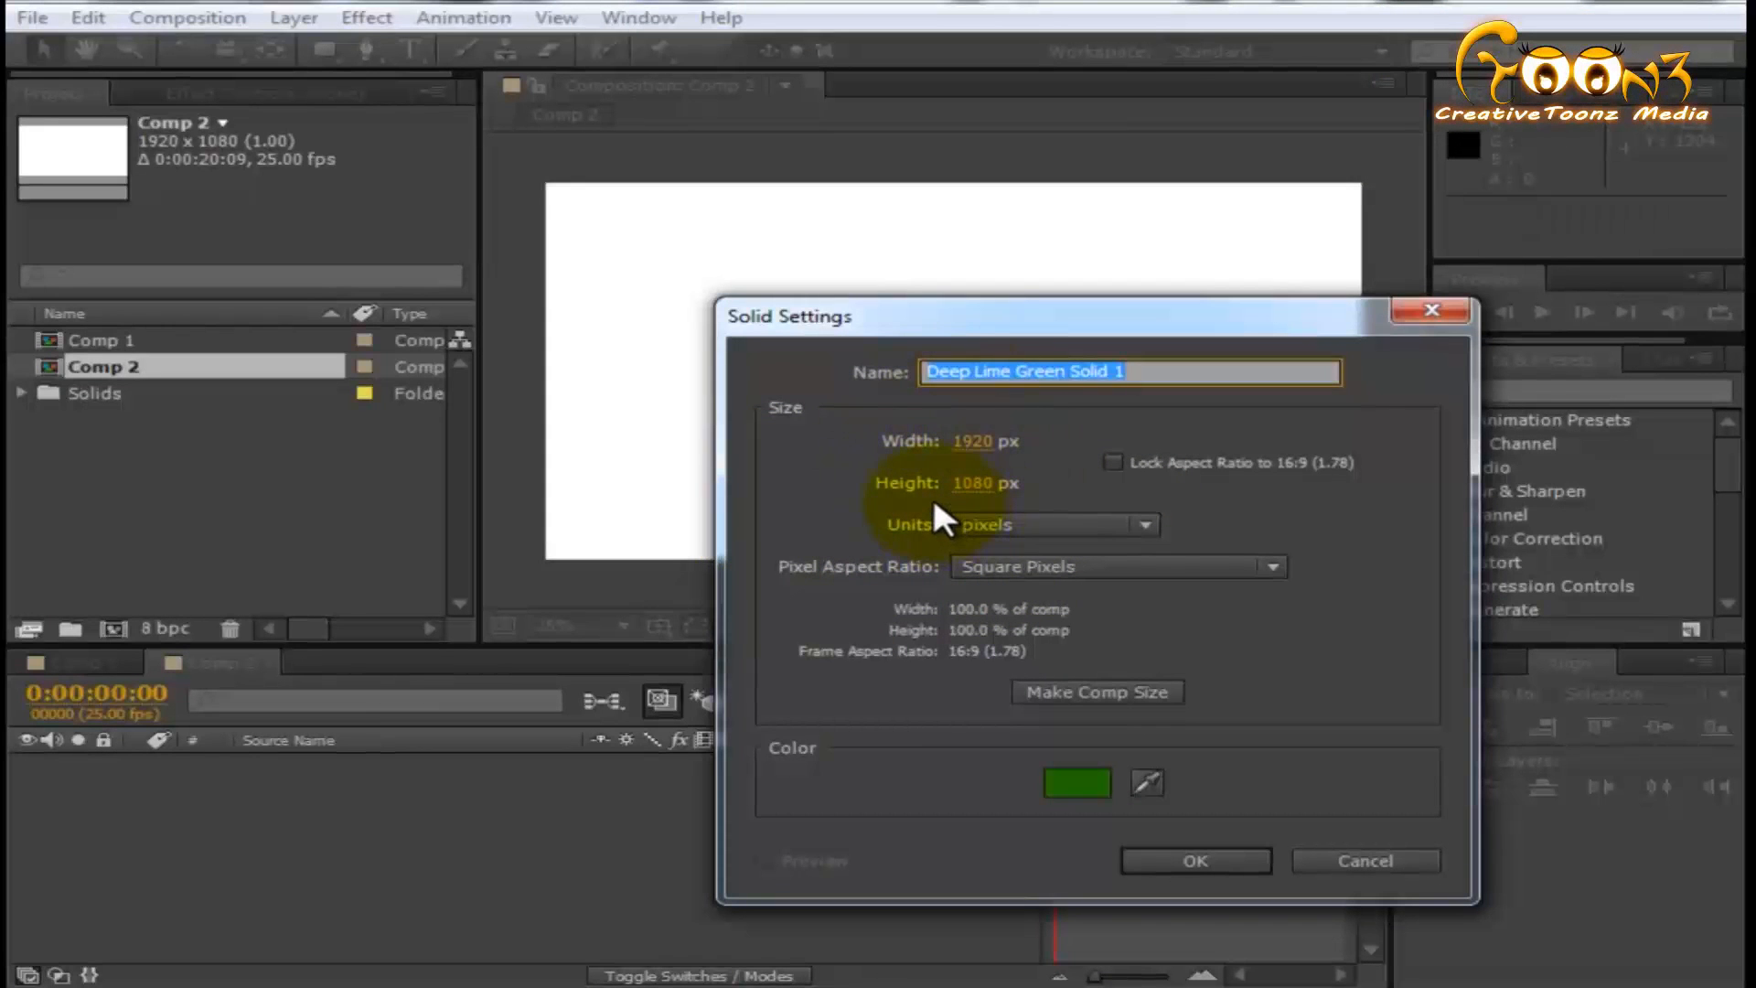
click(1076, 790)
drag(1203, 832, 1211, 789)
click(1175, 615)
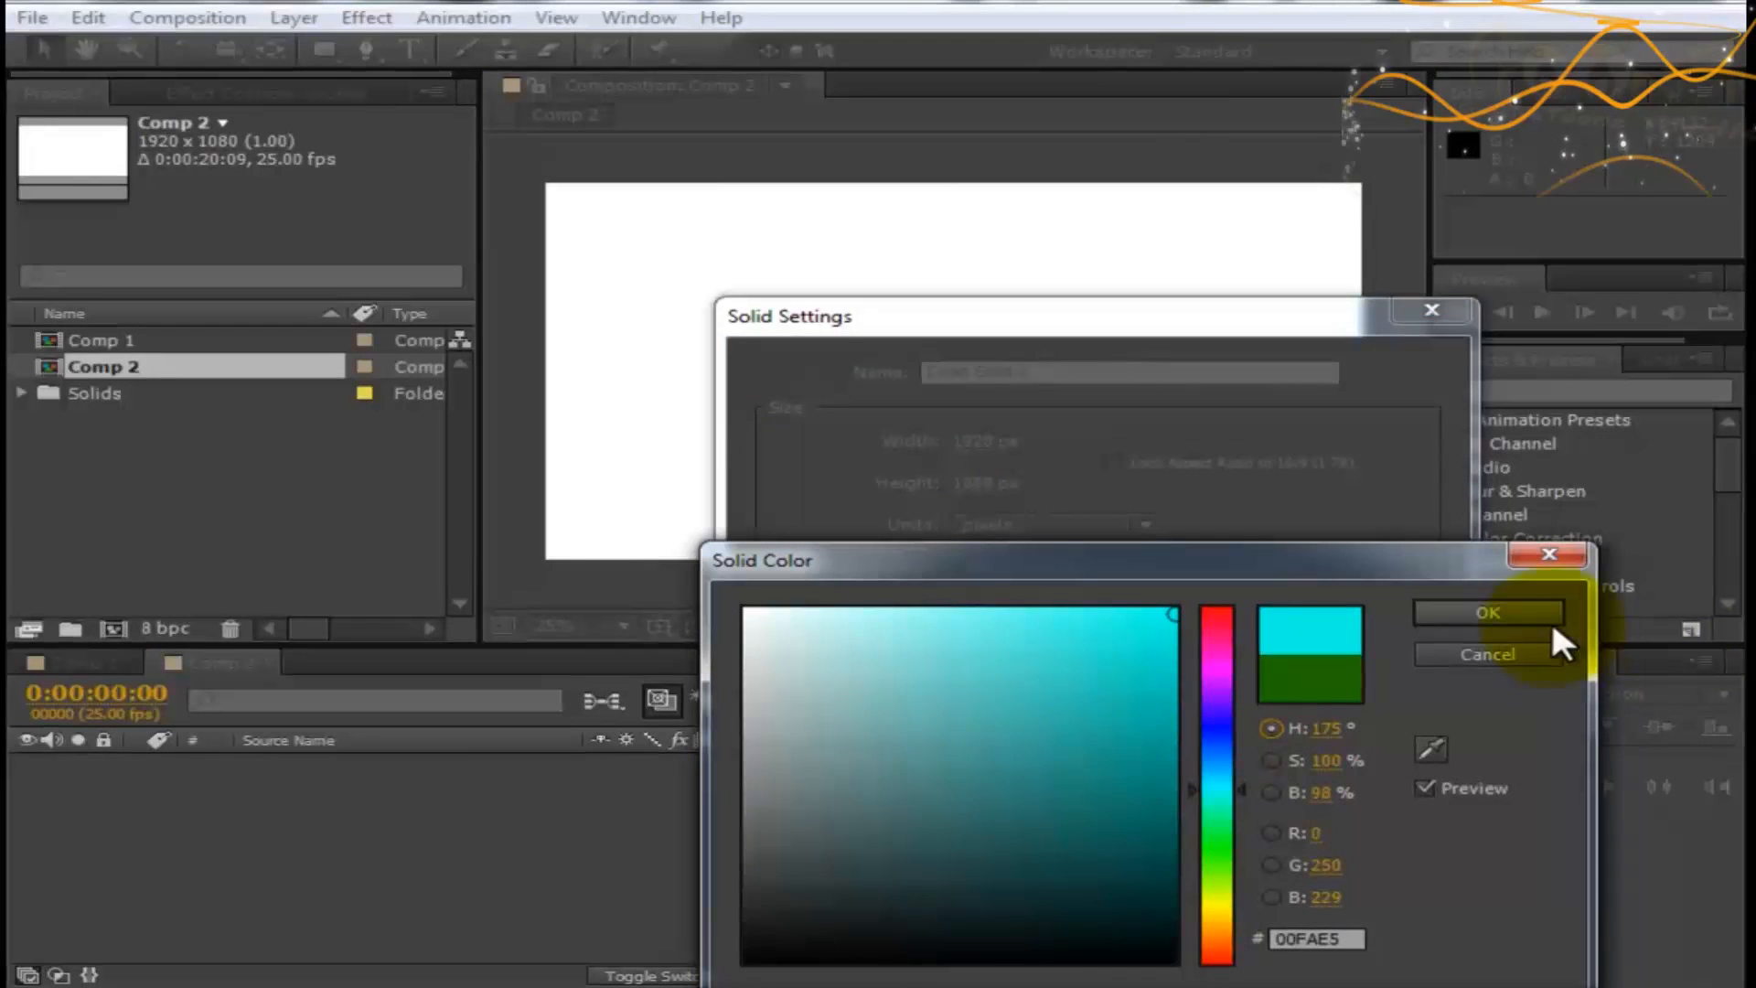
click(1221, 655)
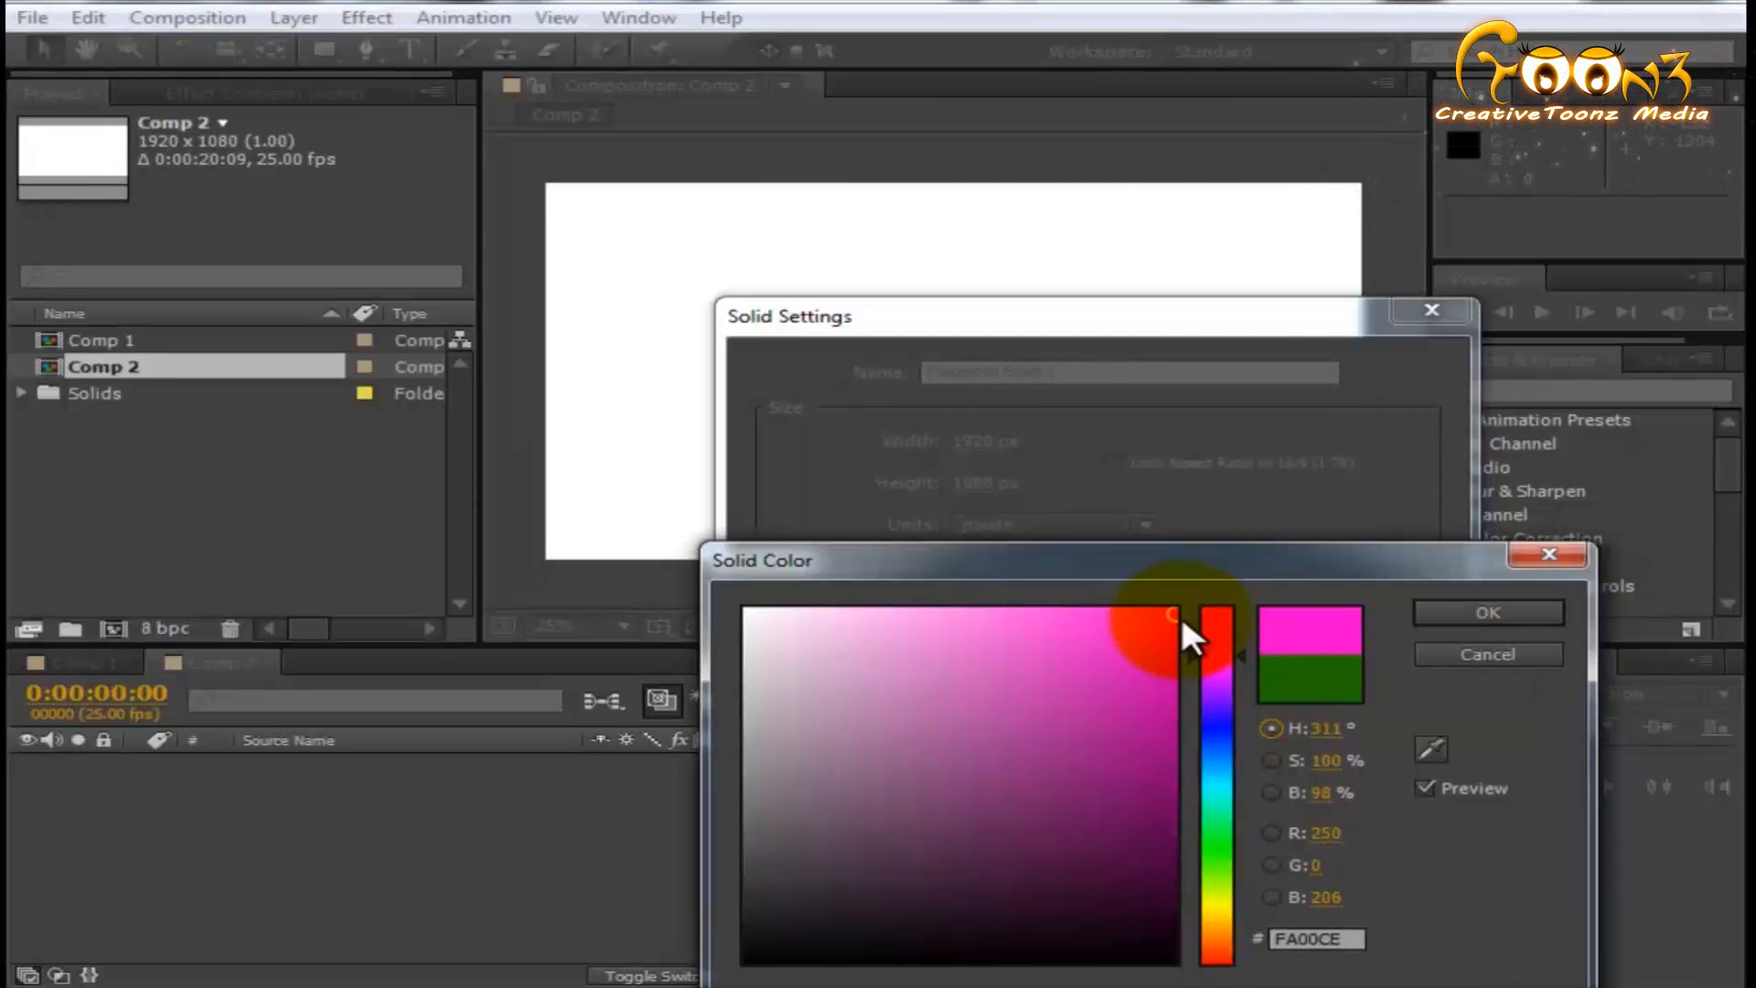
click(1218, 752)
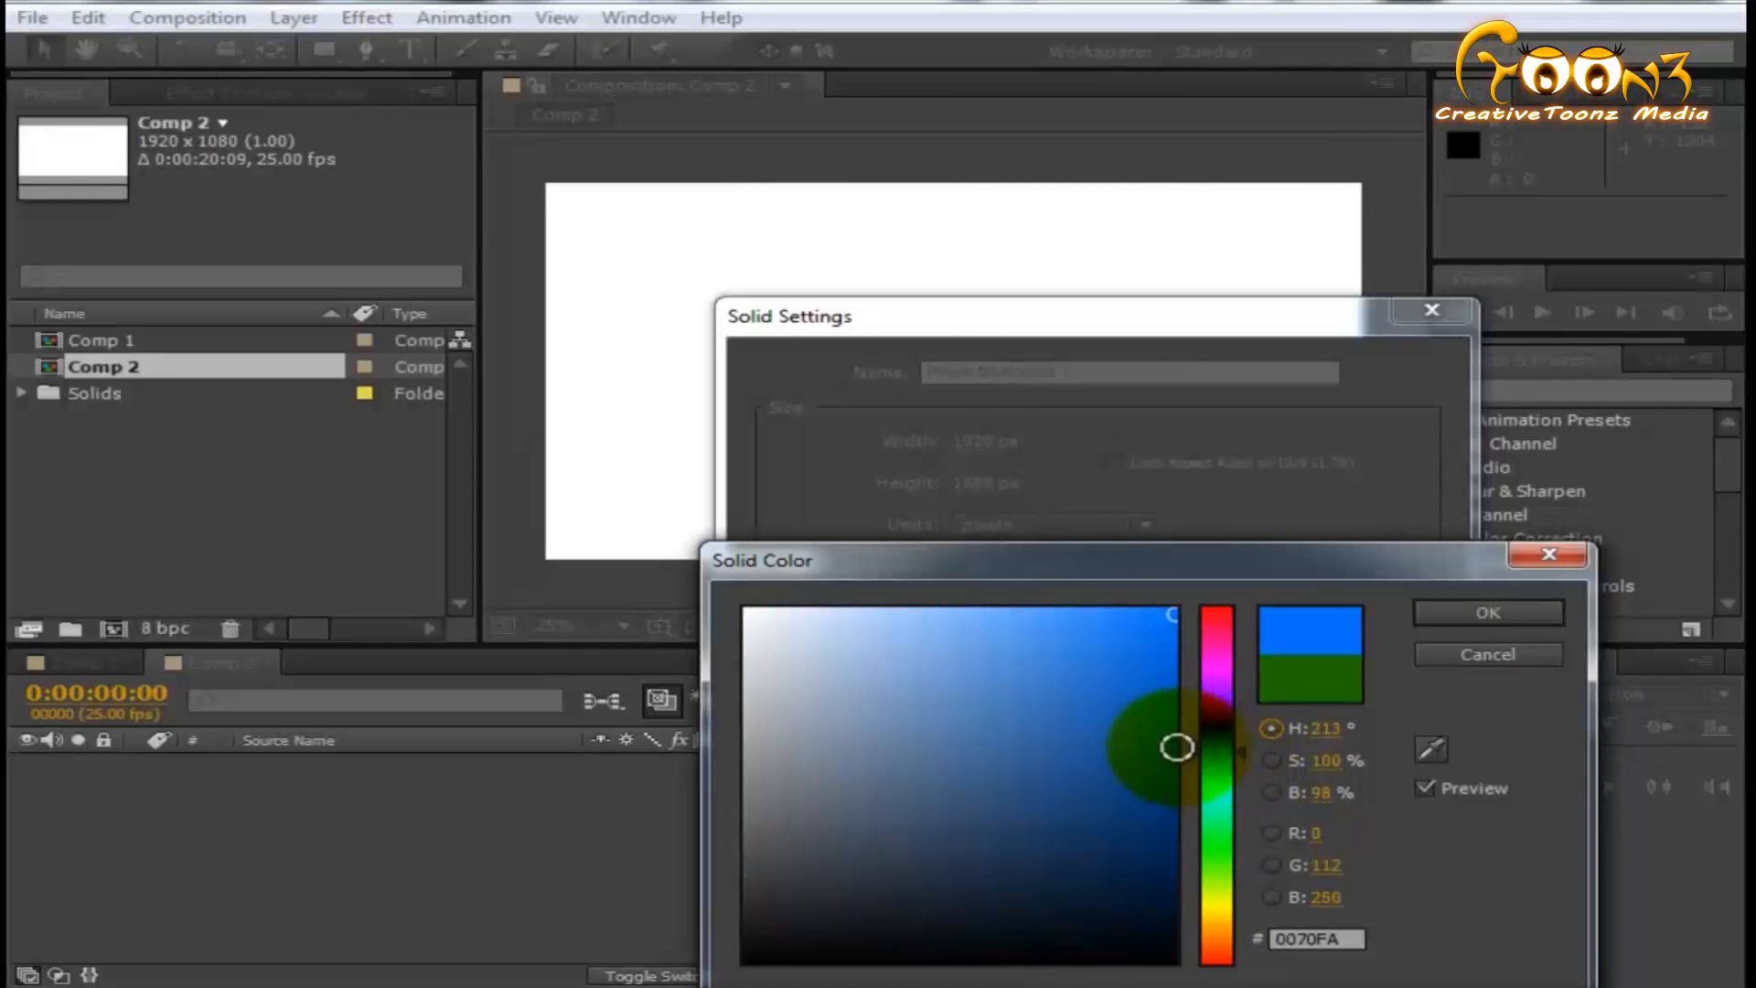
click(1457, 632)
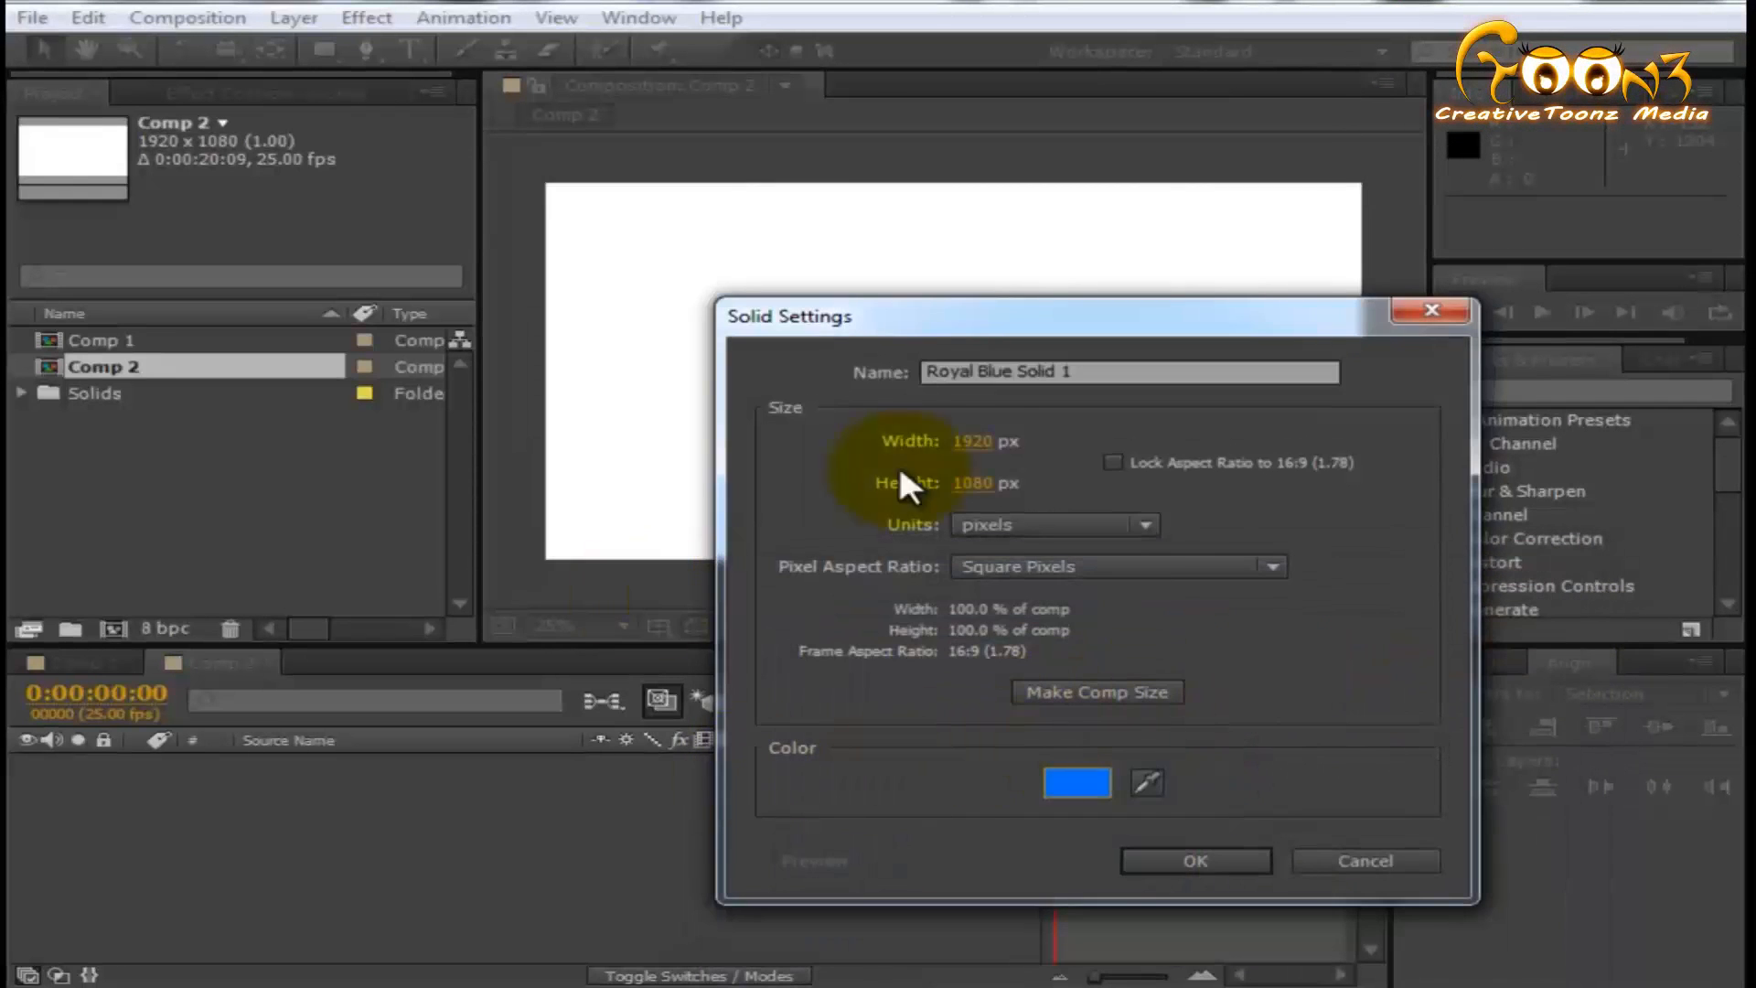
- Try a narrower solid width, restore the composition size of 1920 x 1080 px, and create the solid with the name Bg
drag(977, 442, 698, 442)
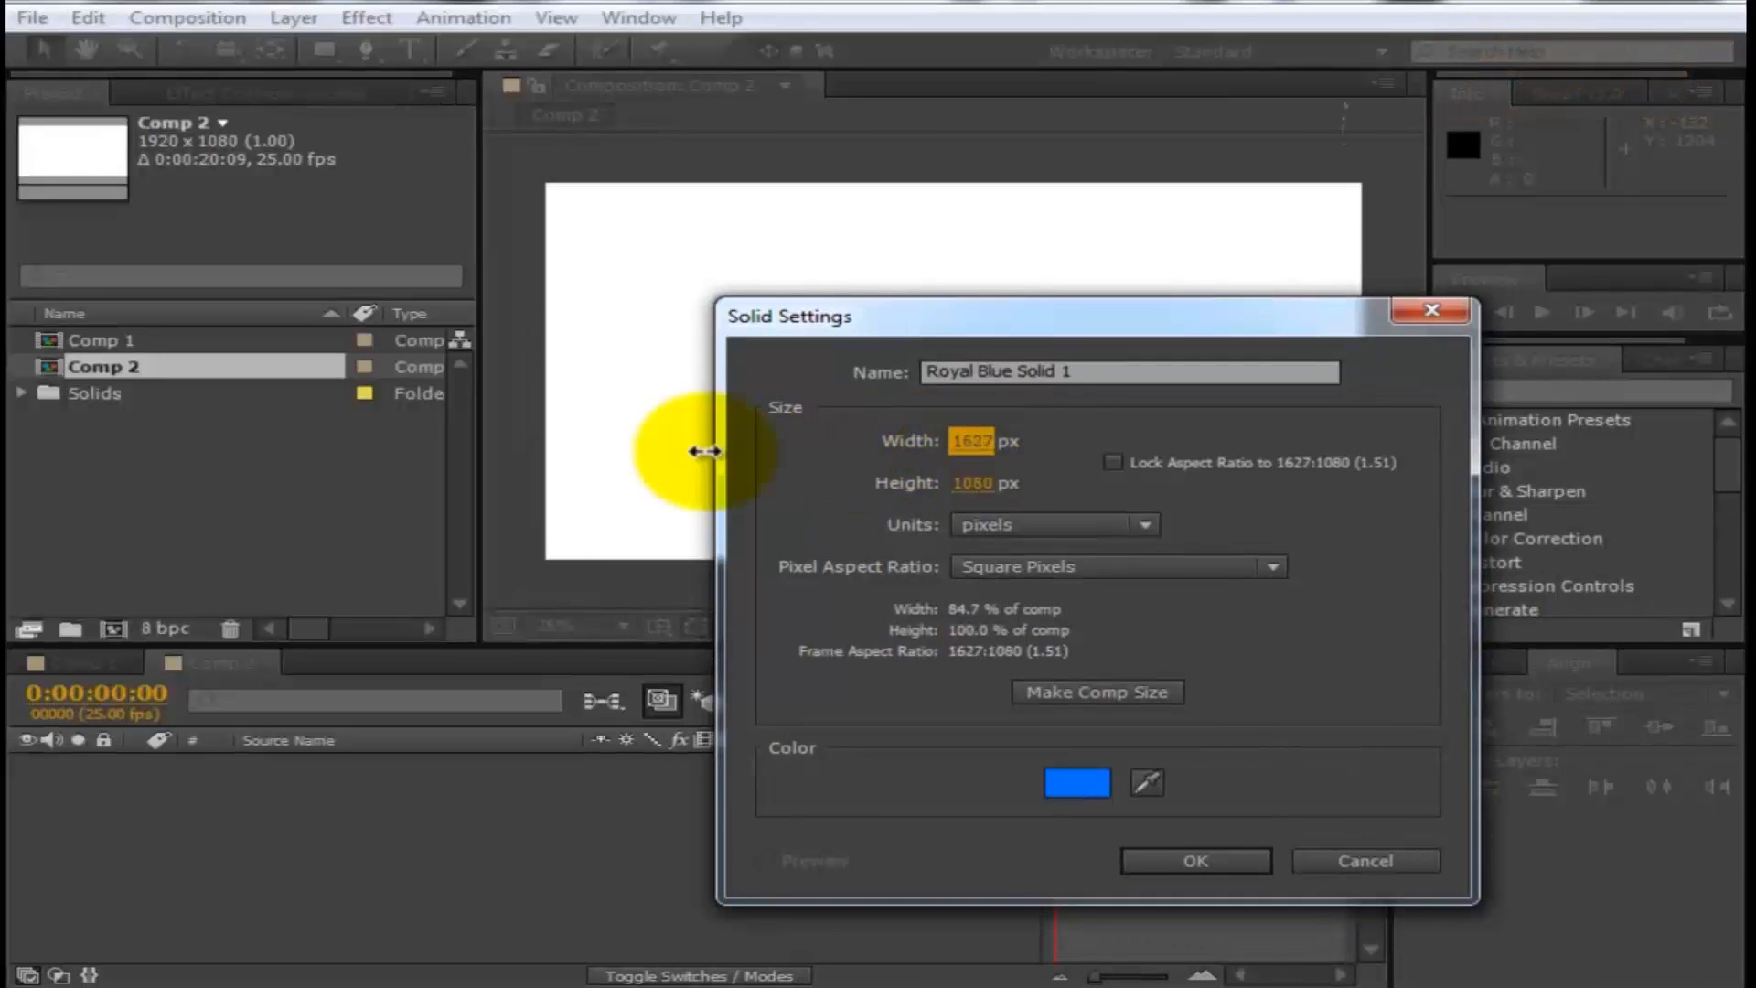
drag(977, 443, 717, 451)
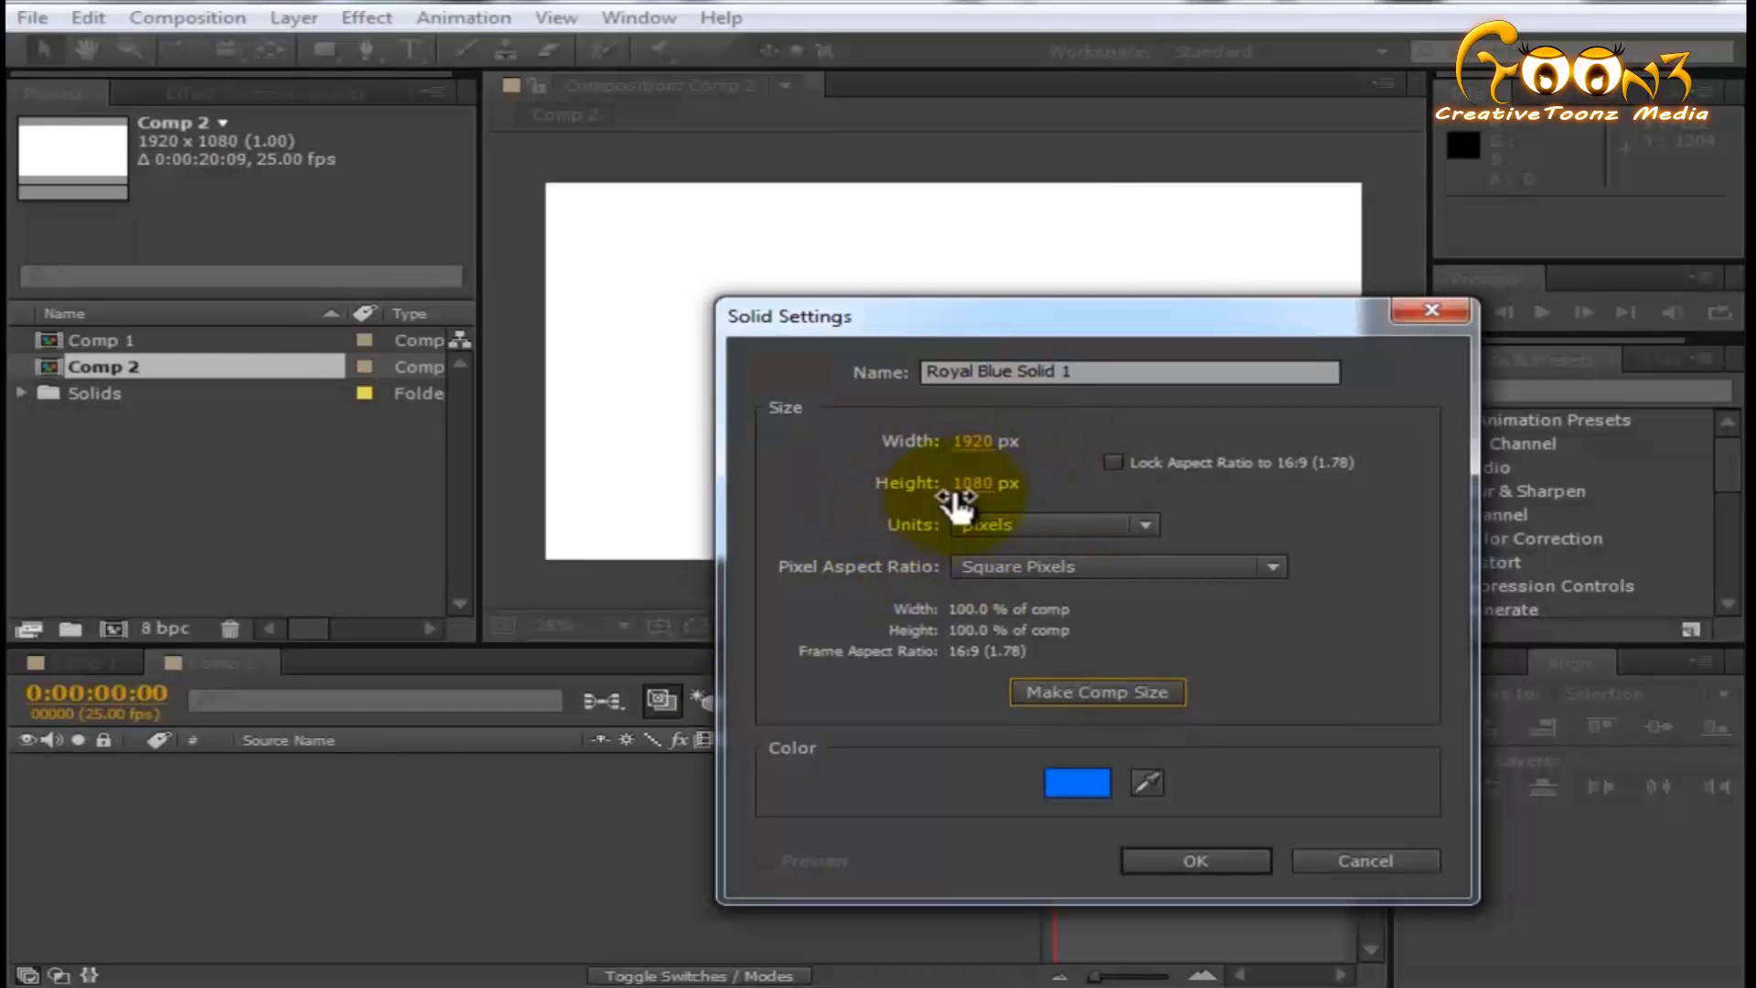
triple_click(1117, 369)
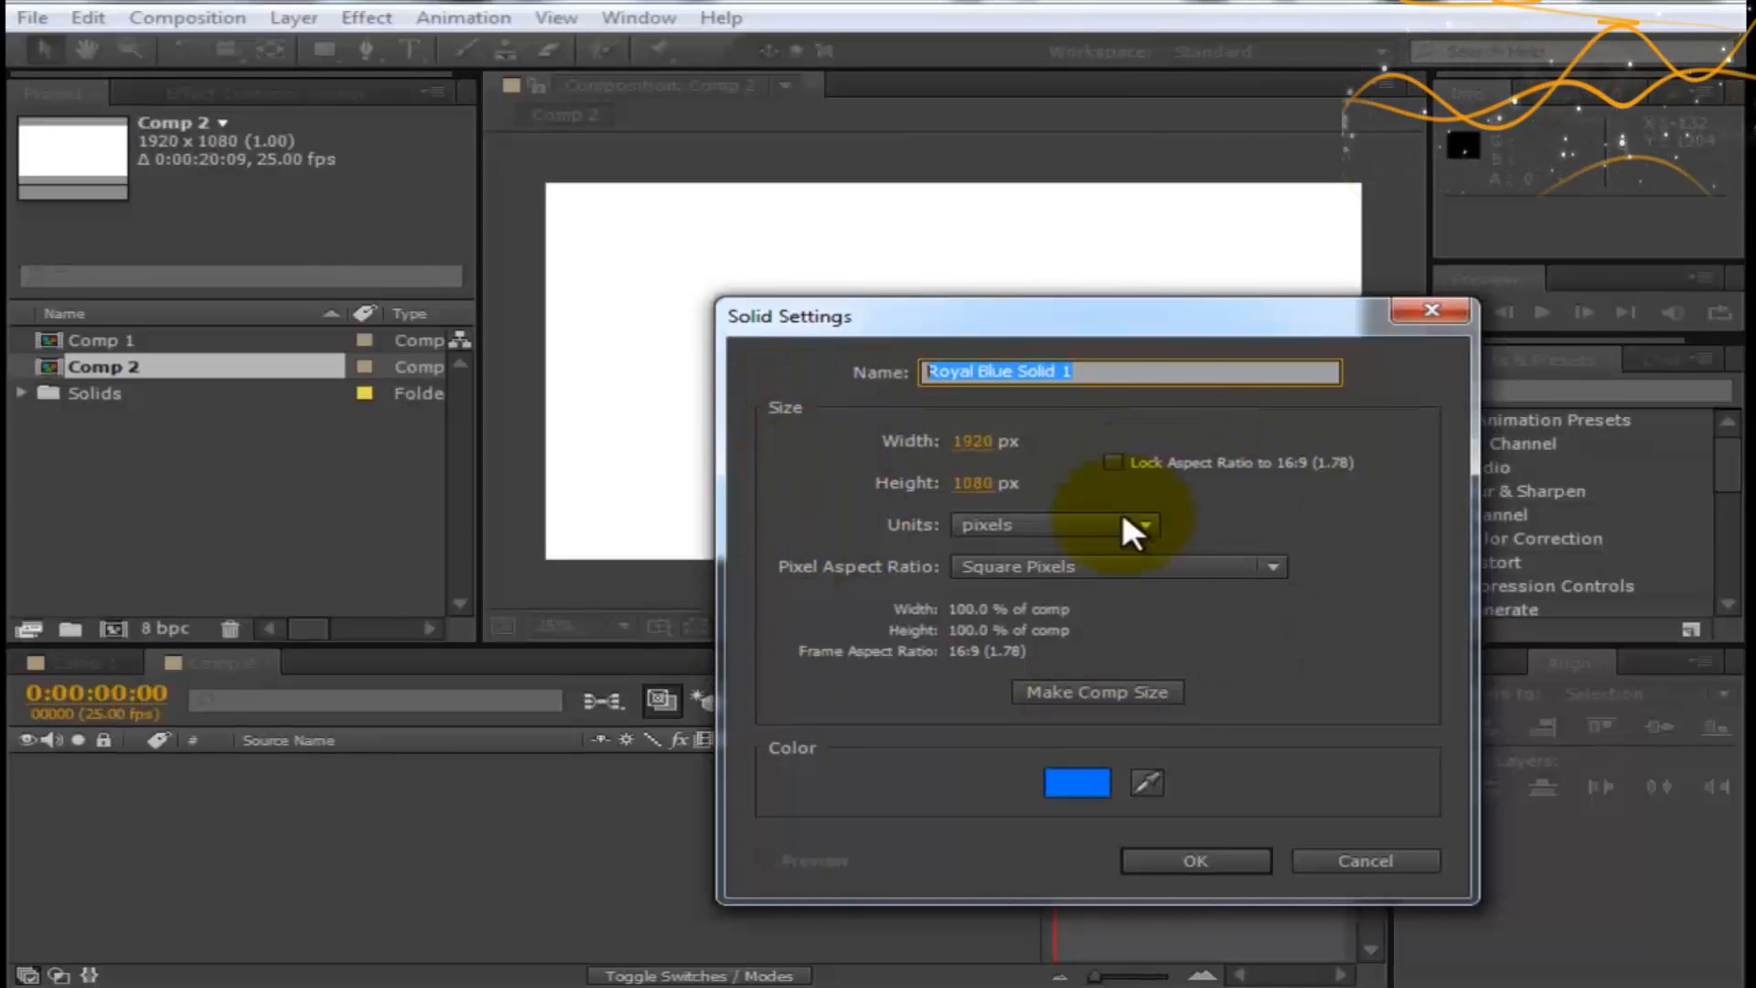
text(Bg)
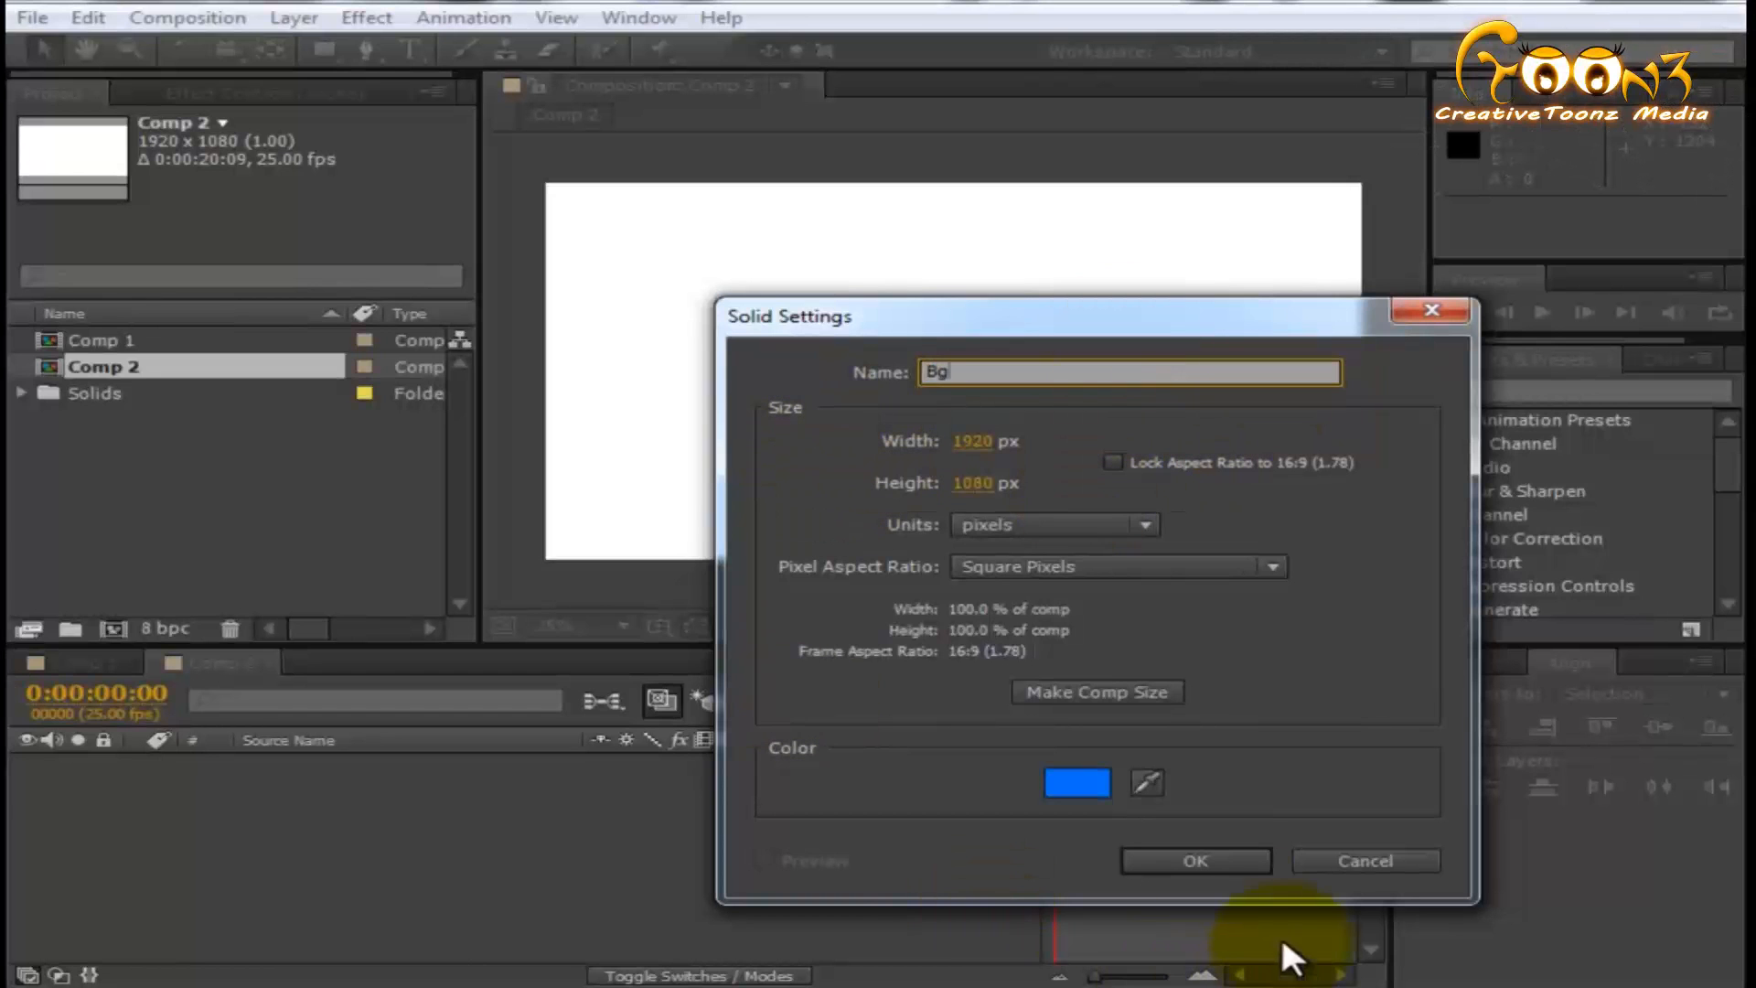
click(1196, 861)
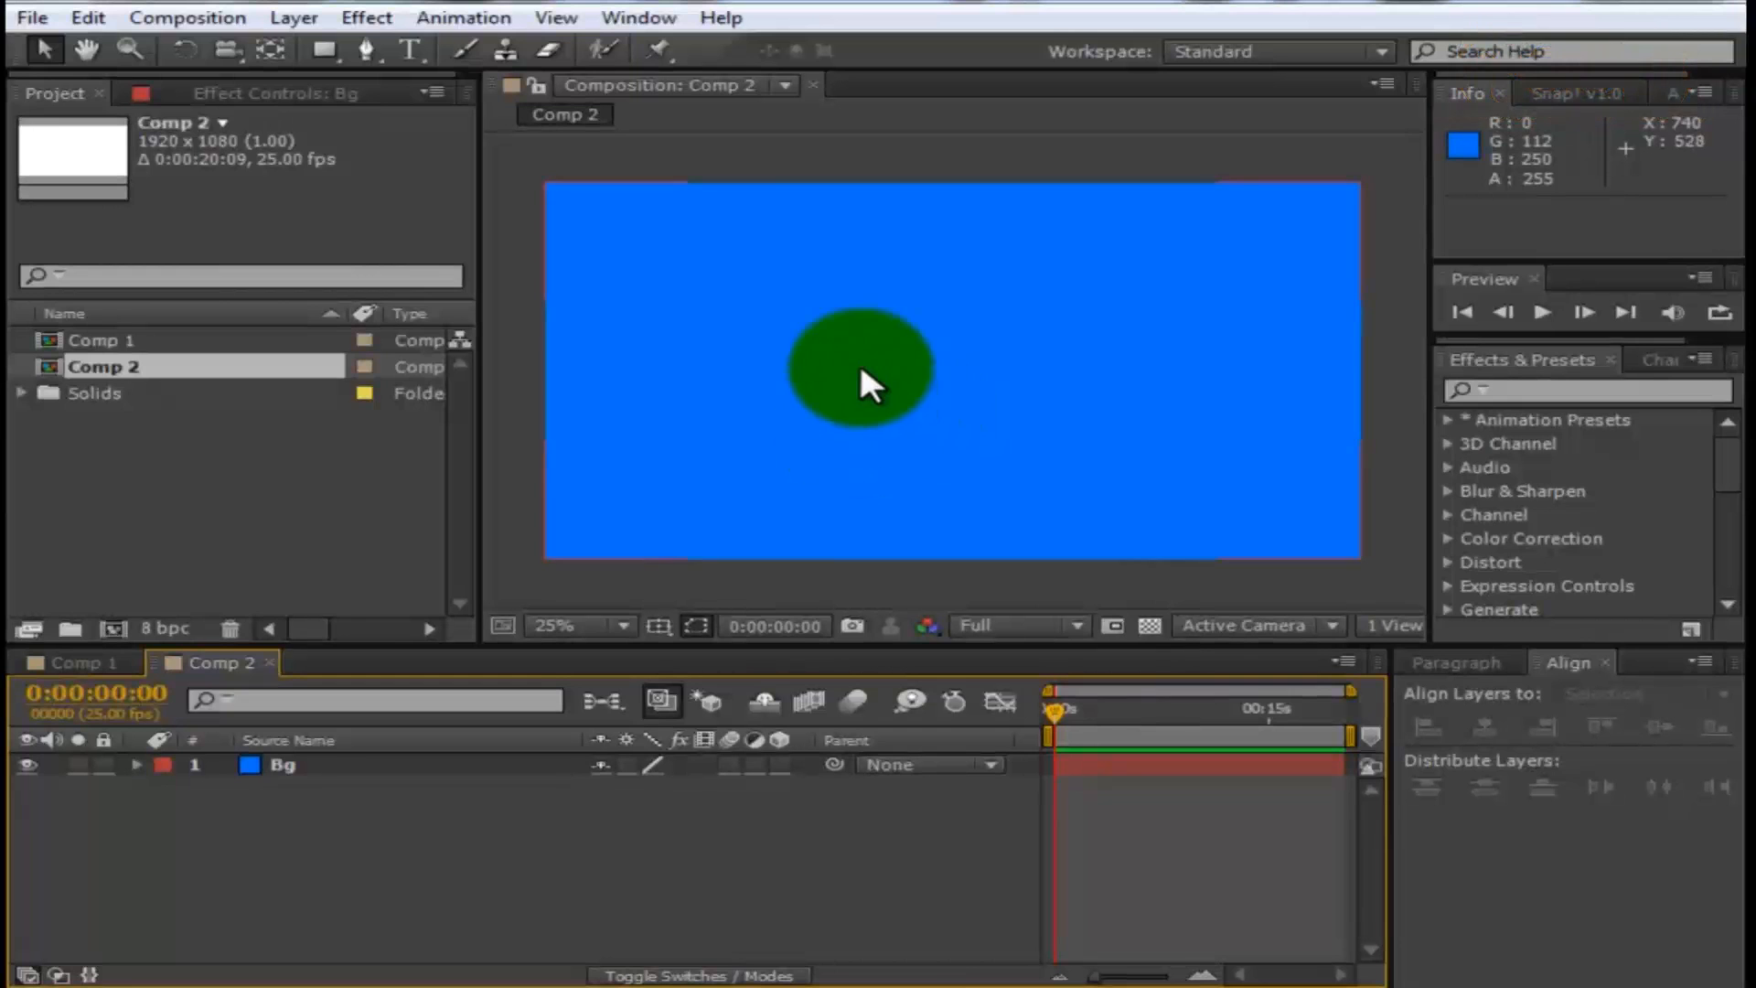
- Add the text "Ae for Beginners" over the blue background and set its font size to 132 px
click(408, 47)
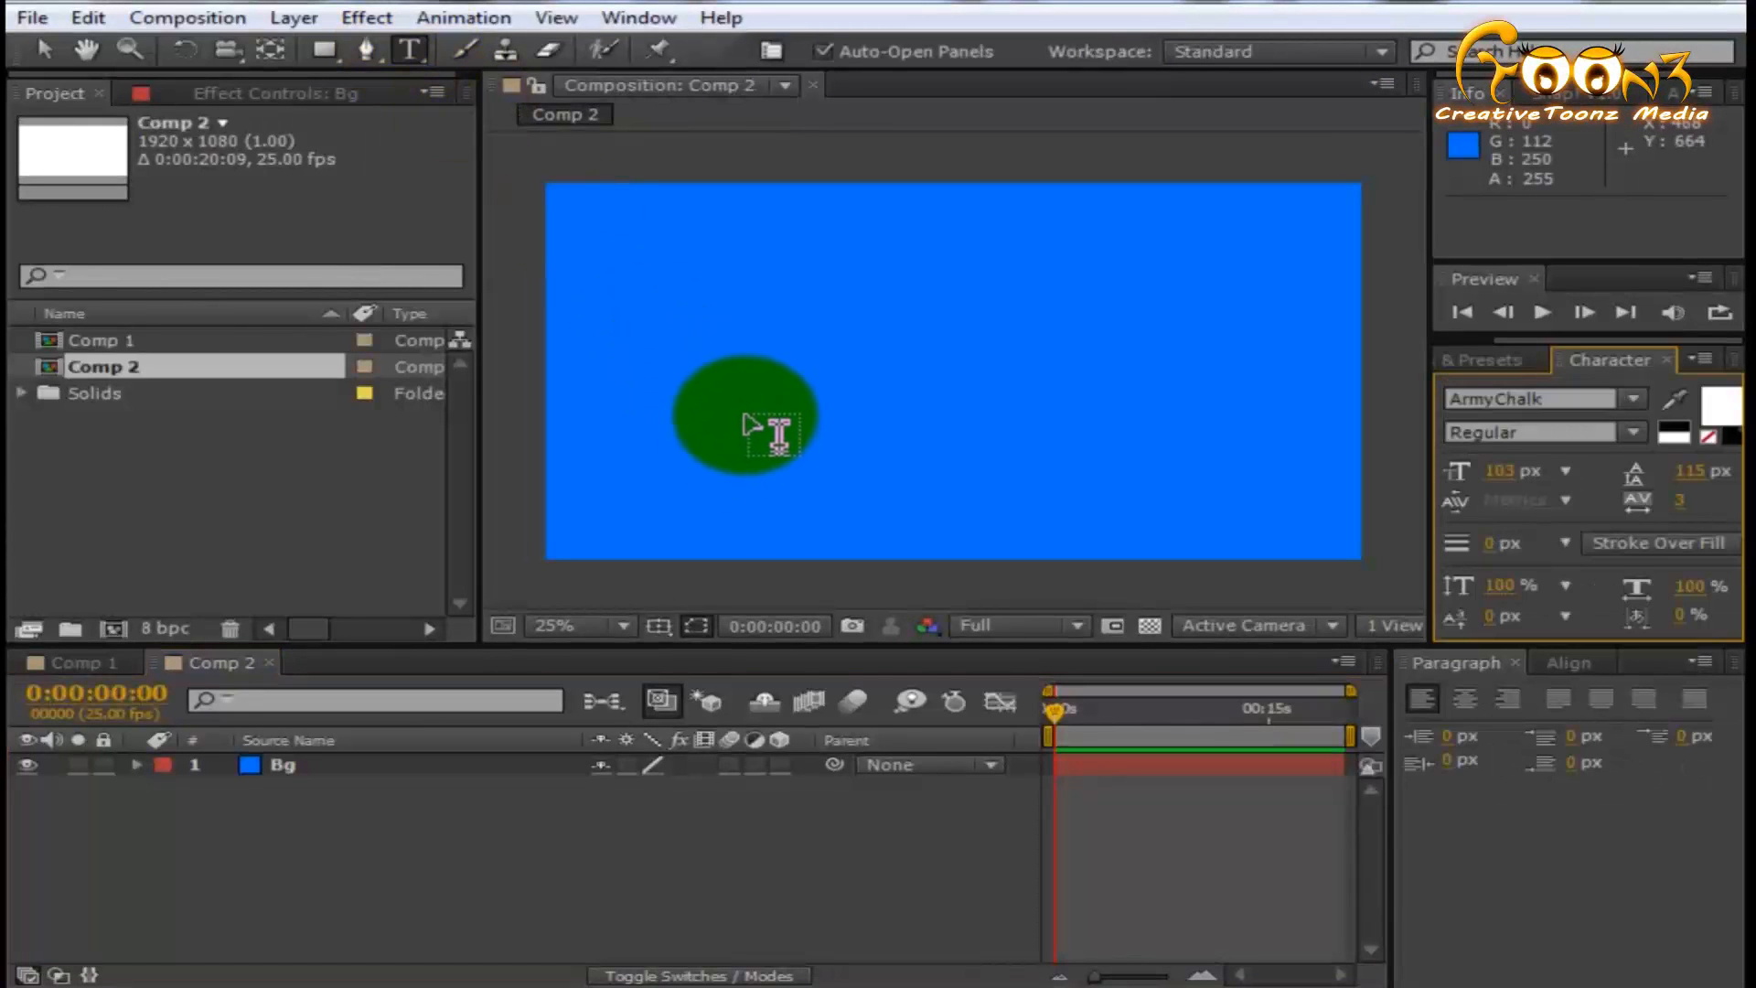
click(741, 379)
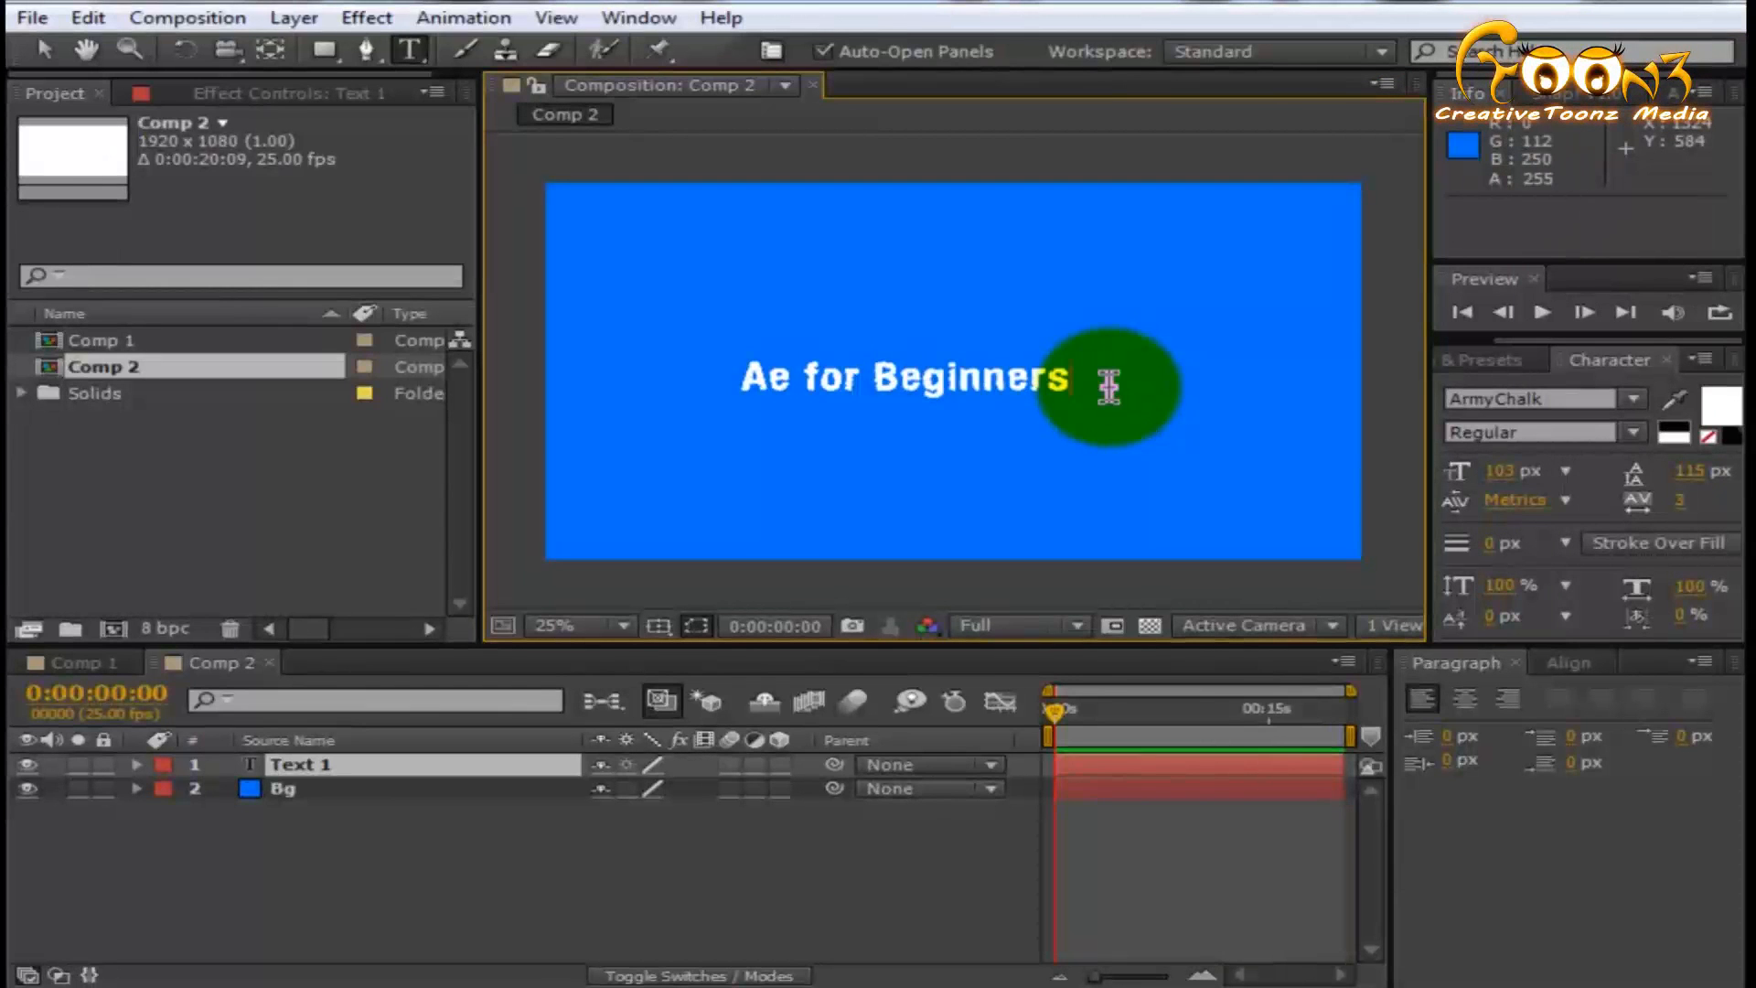
key(ctrl+a)
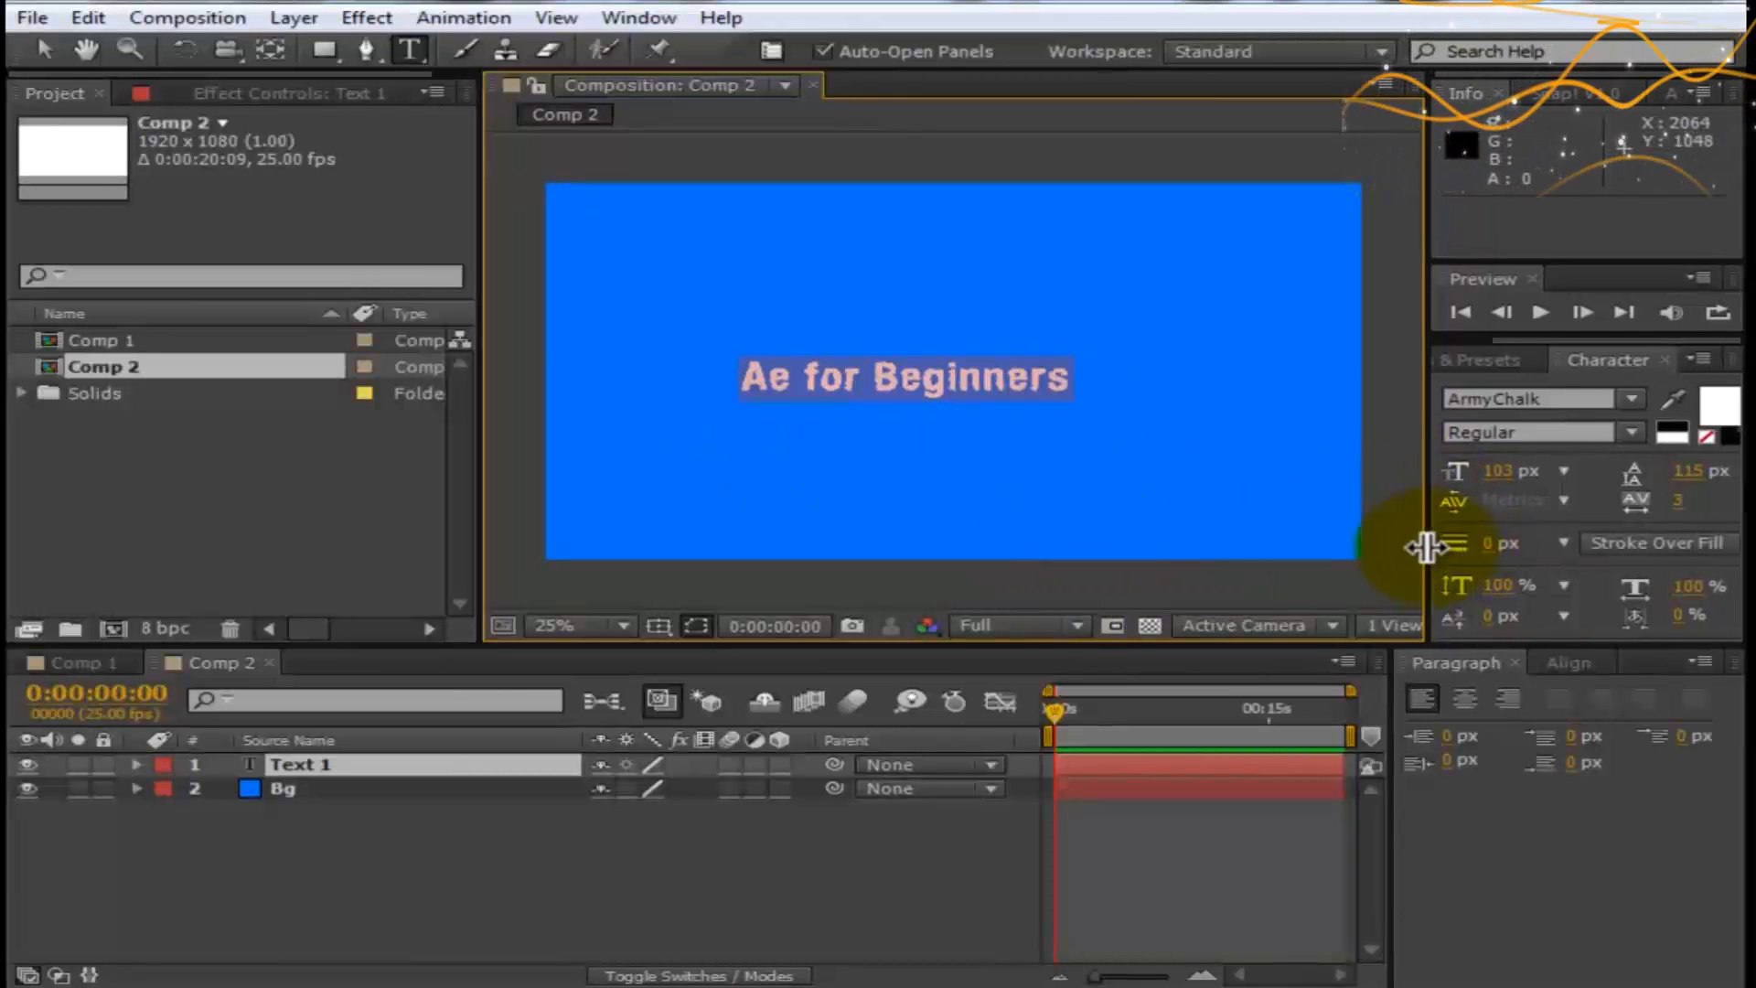
drag(1430, 545, 1377, 537)
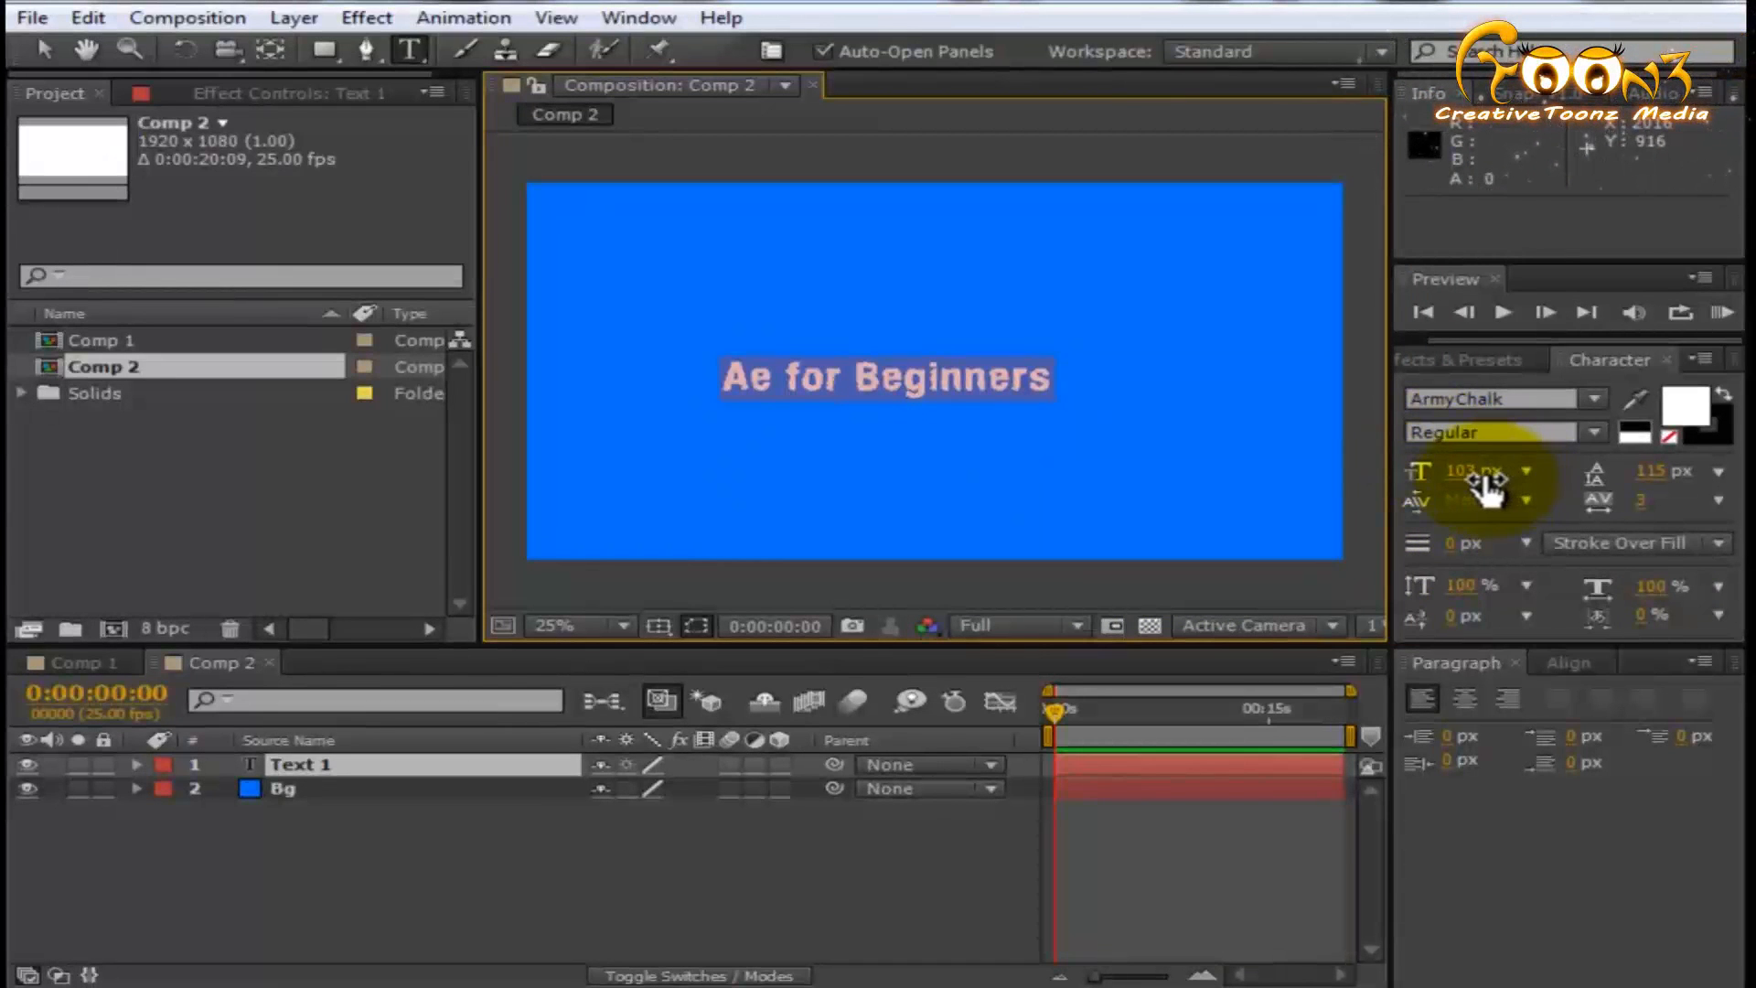
drag(1471, 485, 1537, 496)
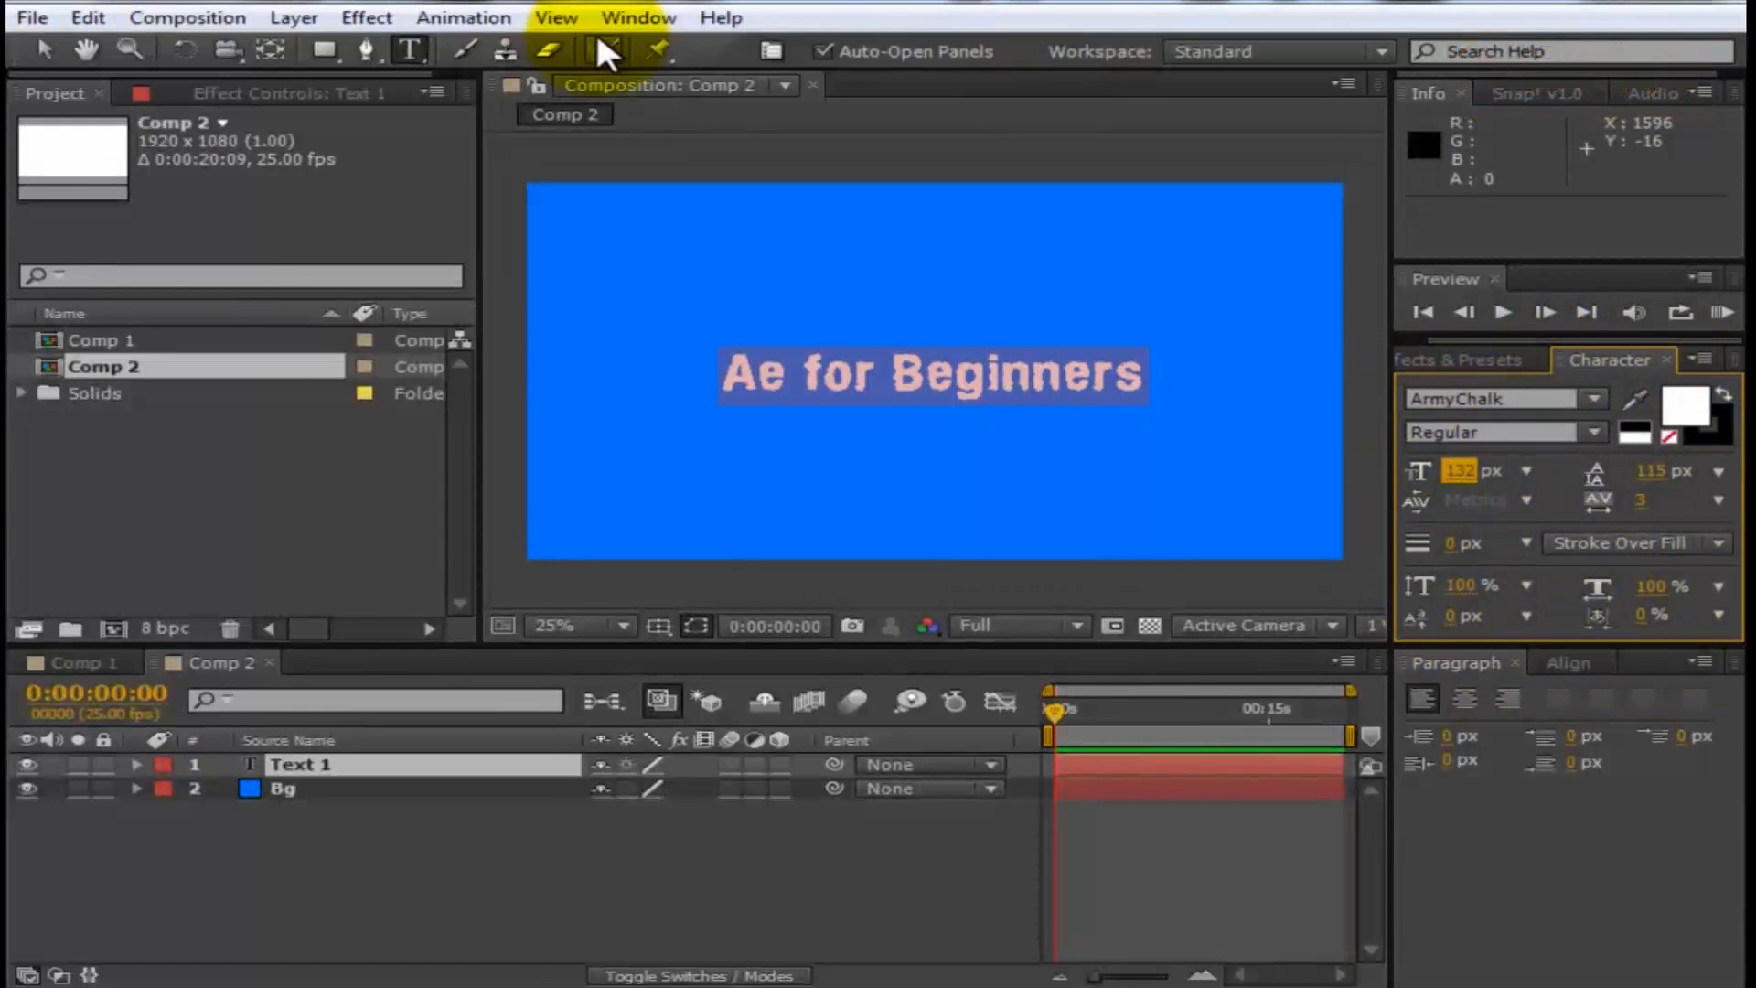
- Hide the Character panel and show it again
click(620, 18)
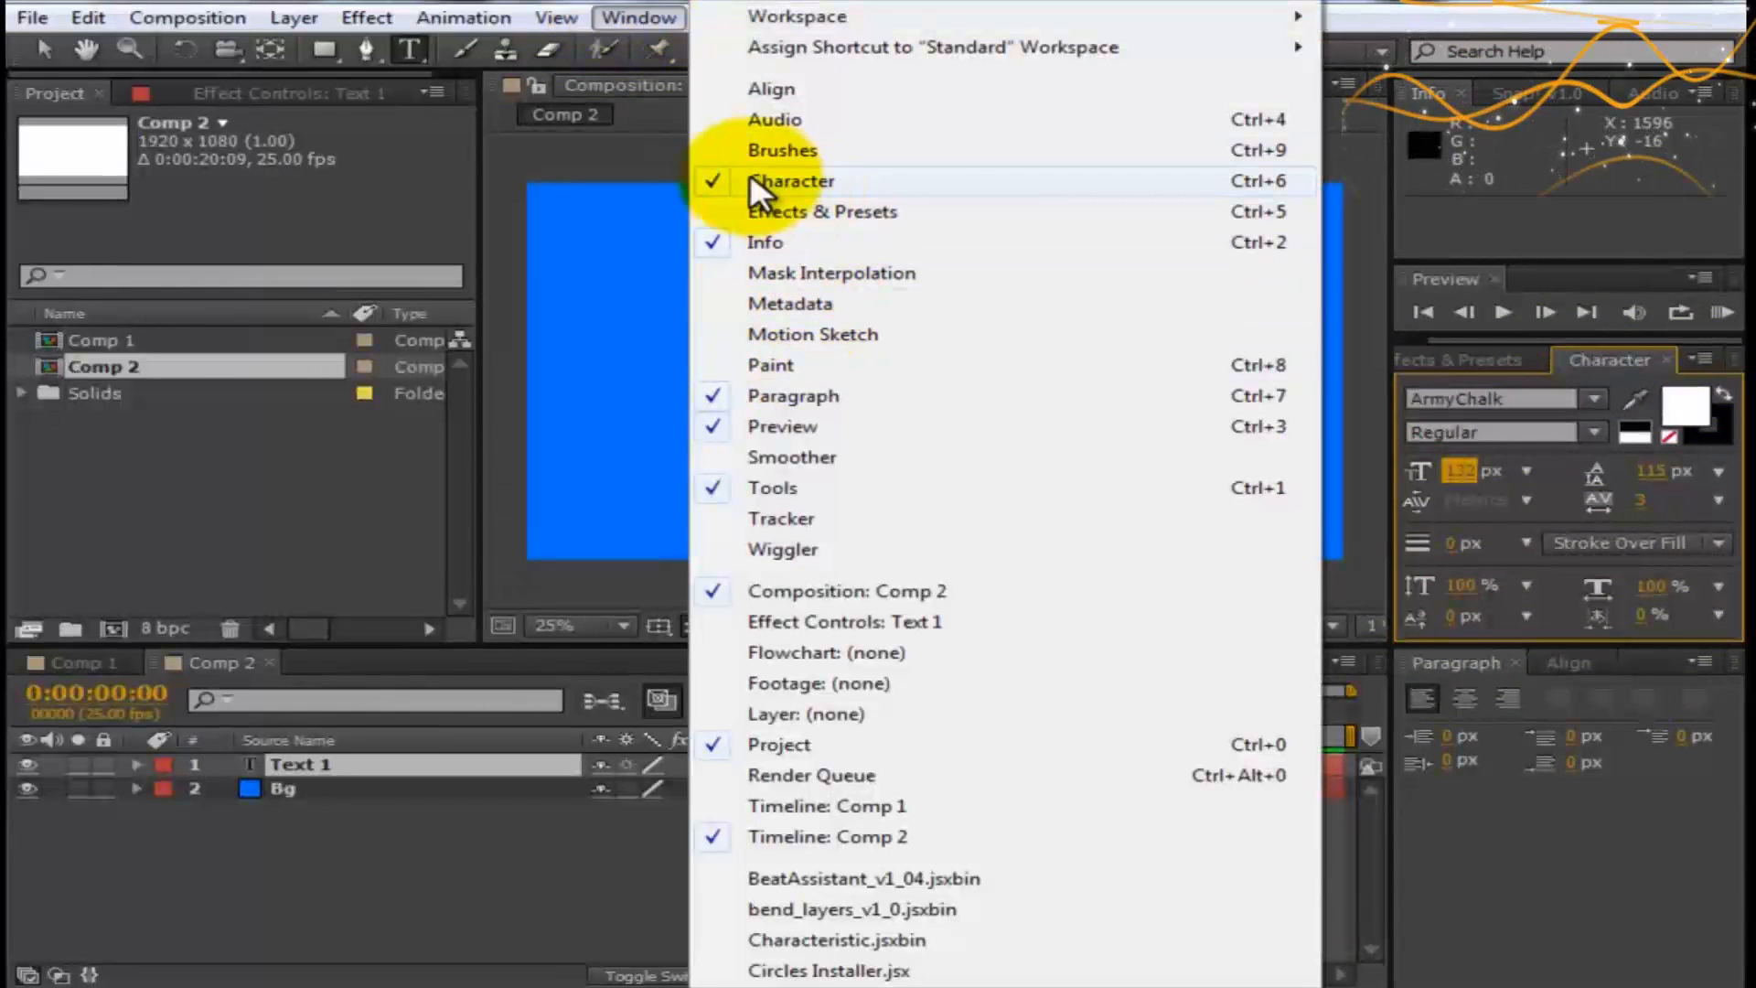
click(622, 18)
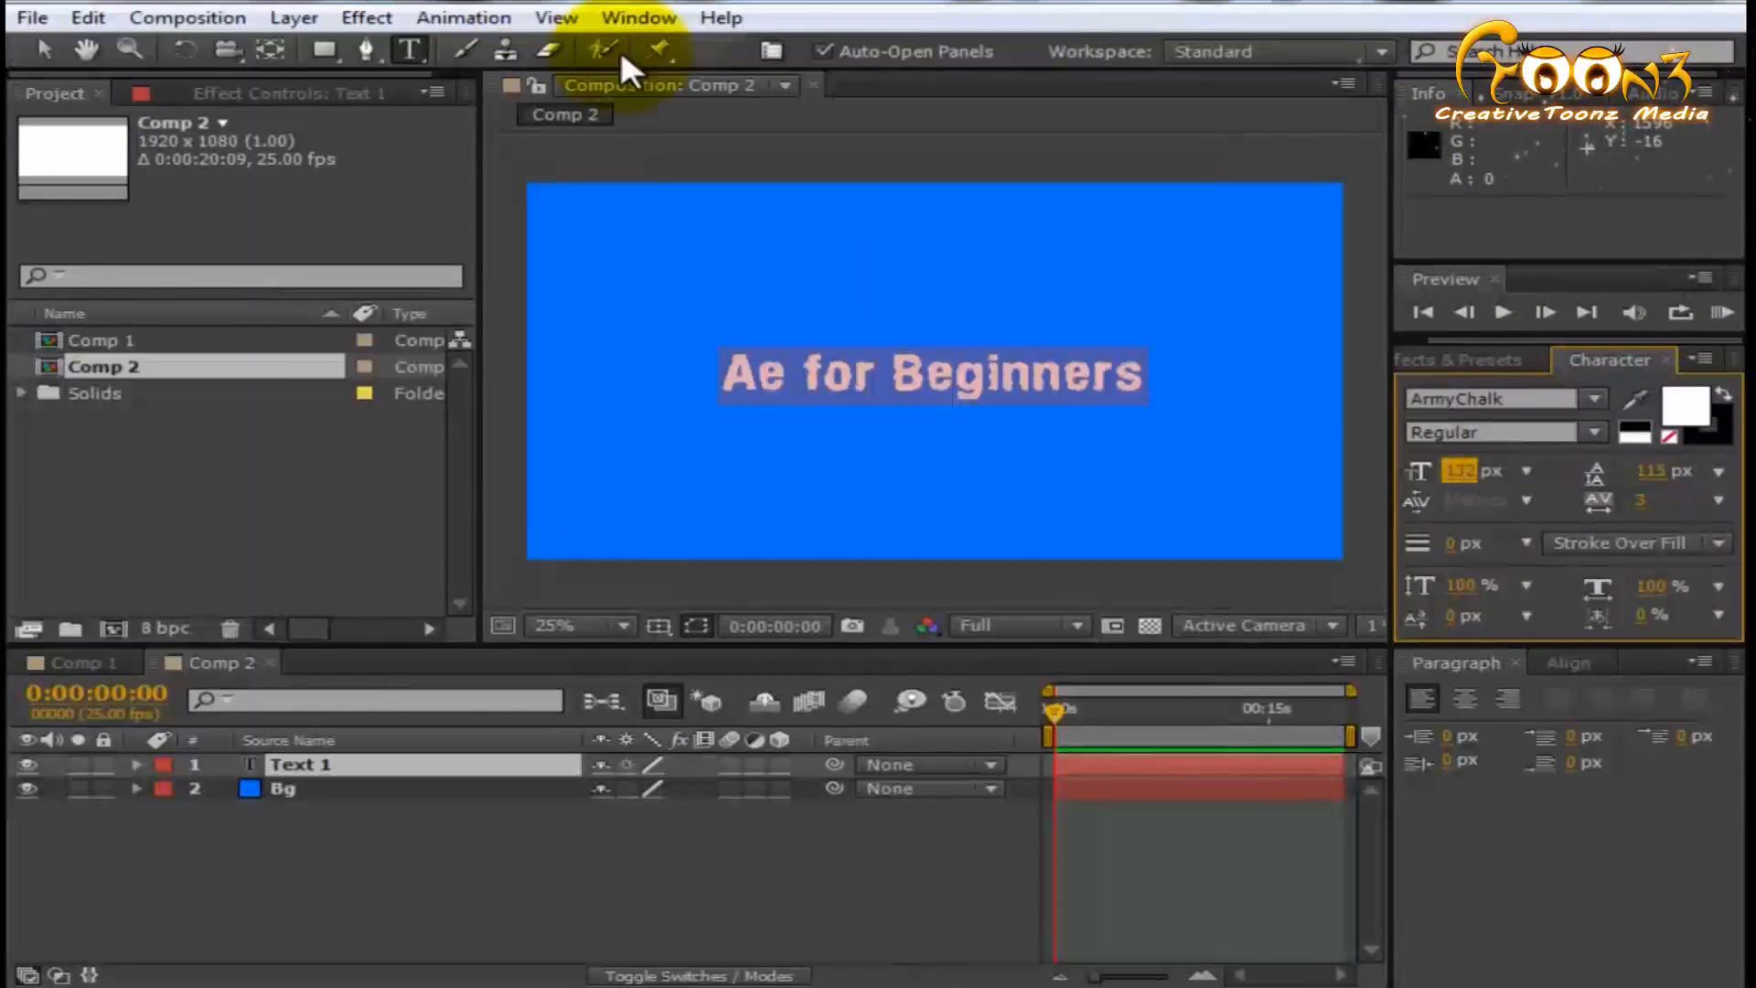
click(631, 18)
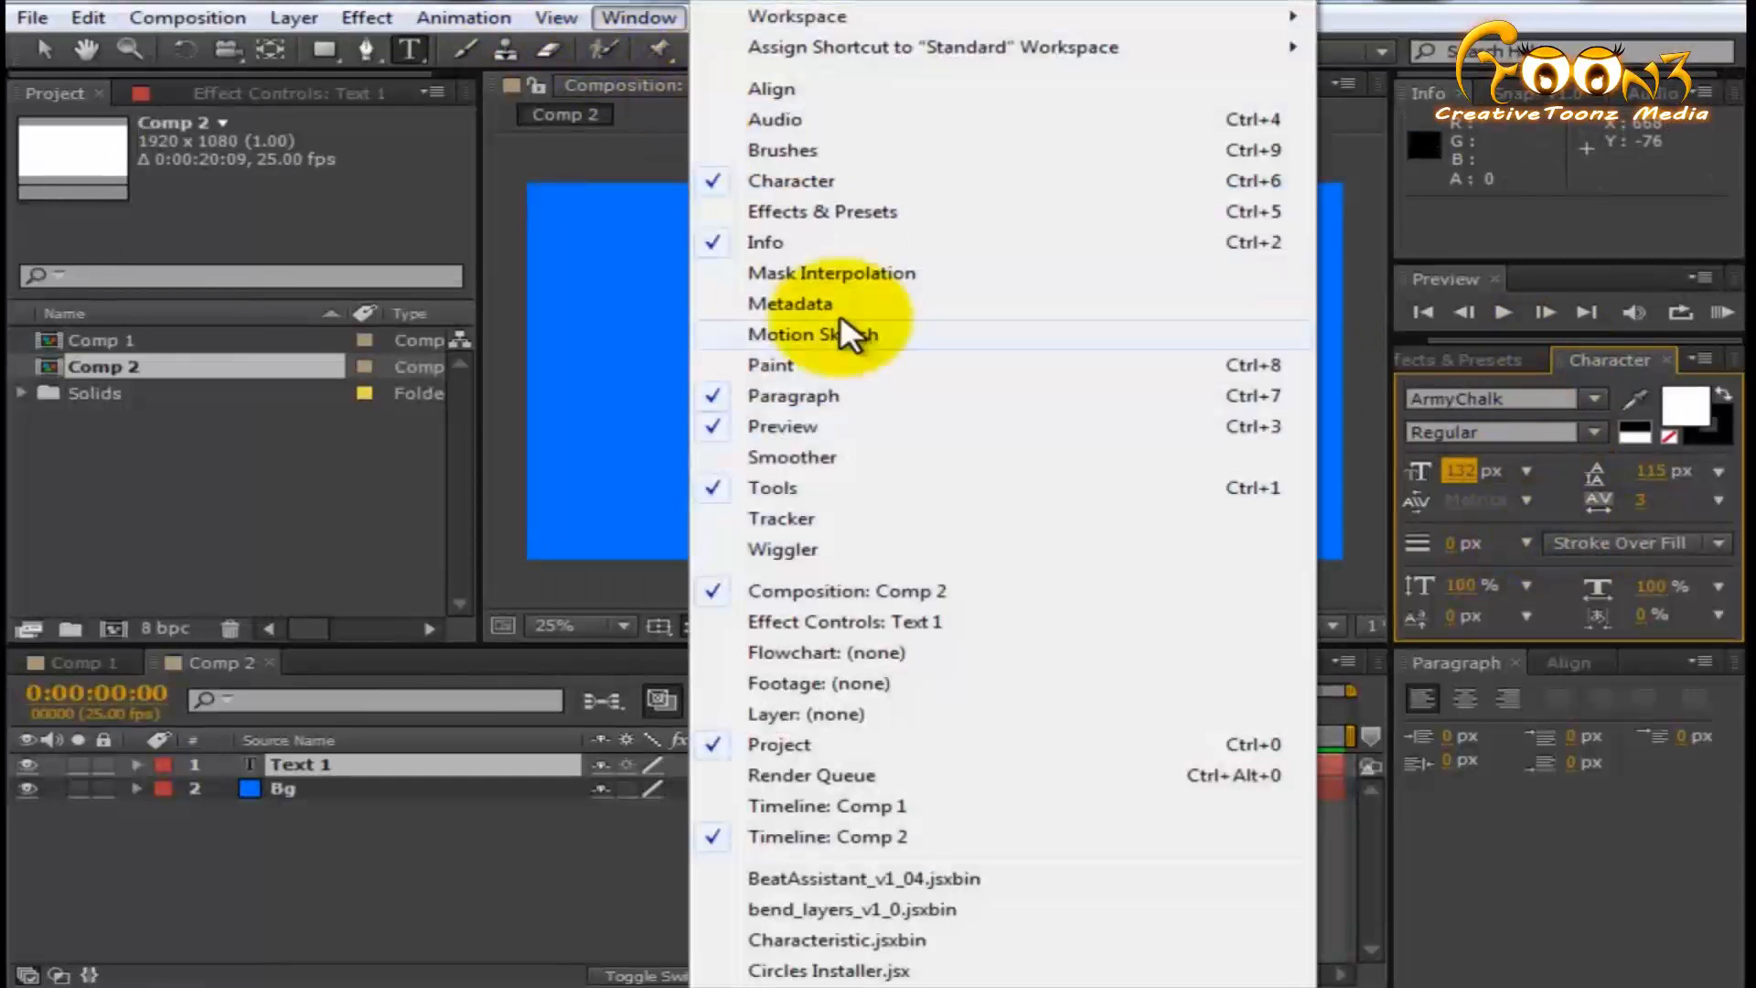
click(712, 182)
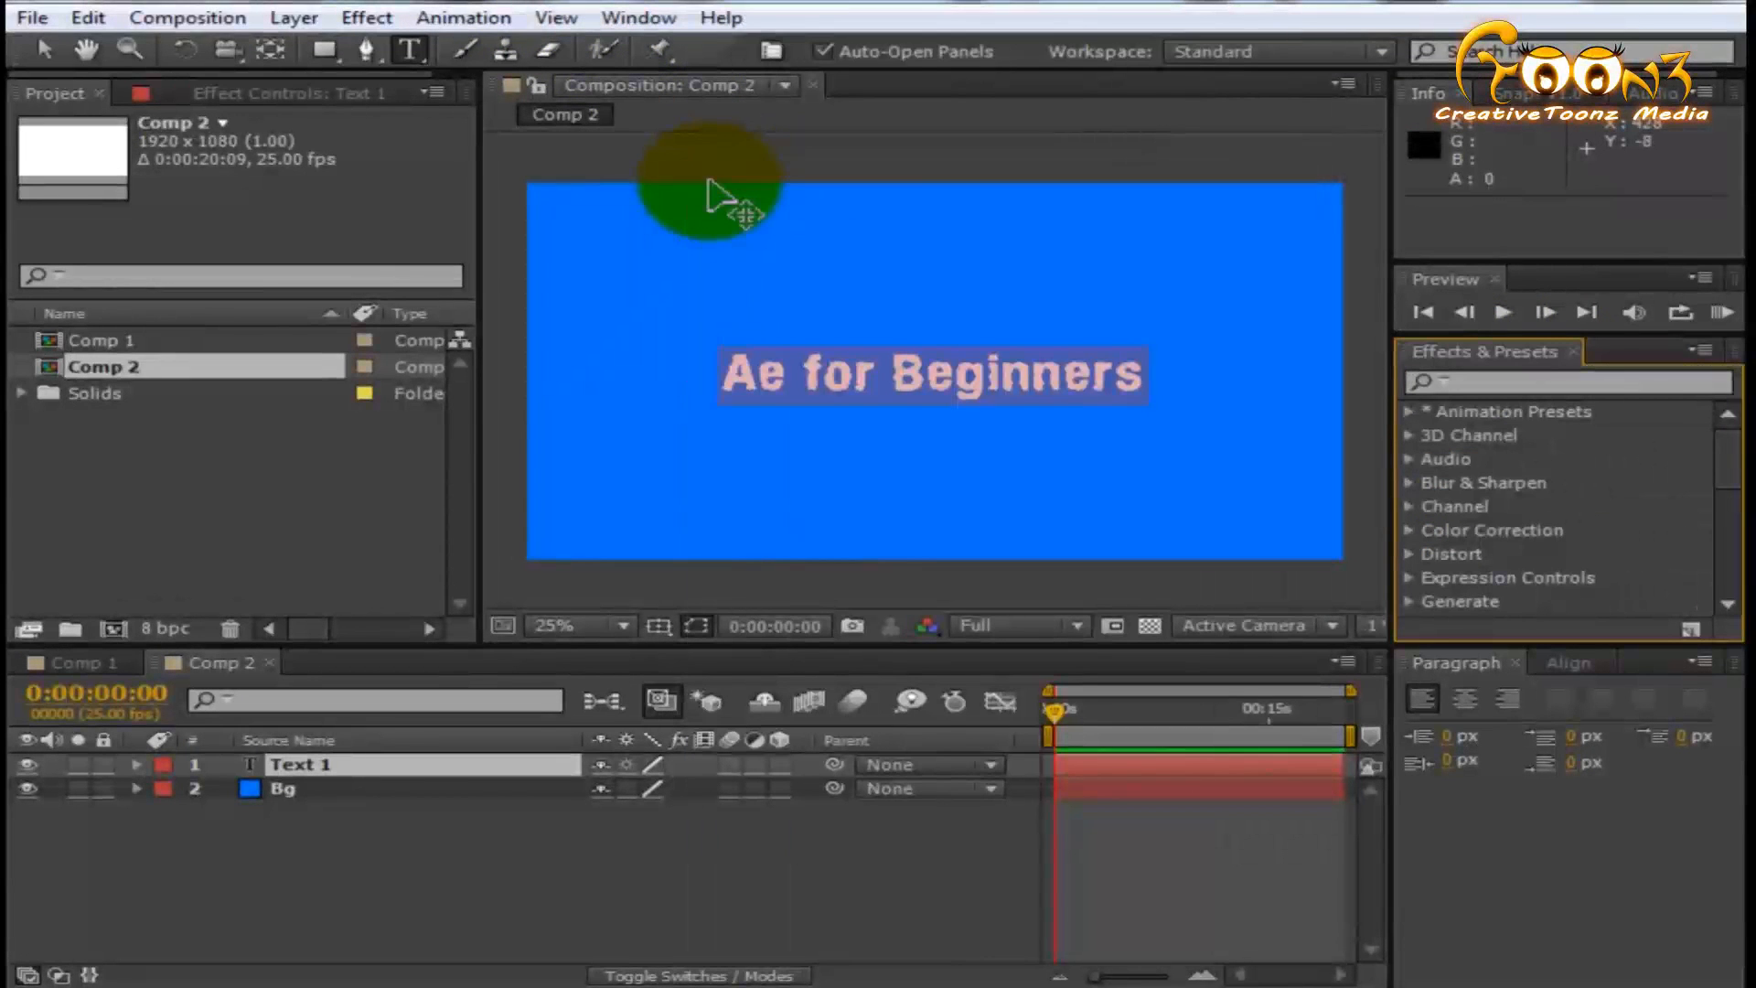
click(640, 16)
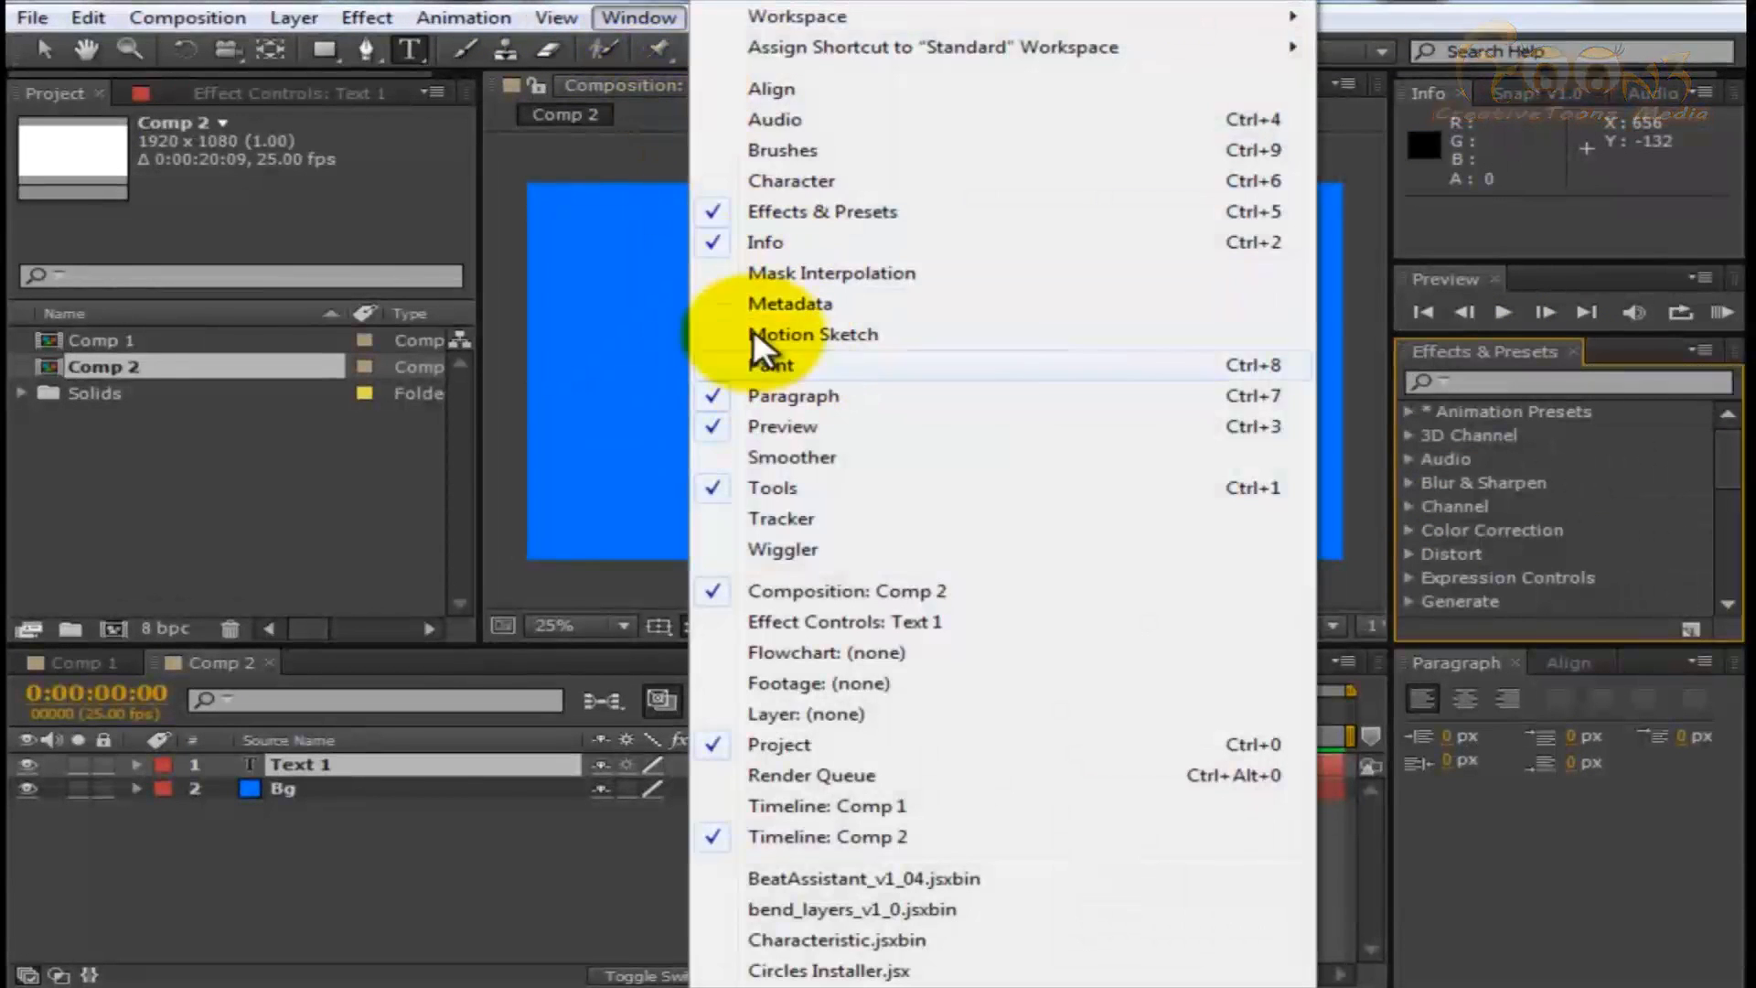
click(744, 180)
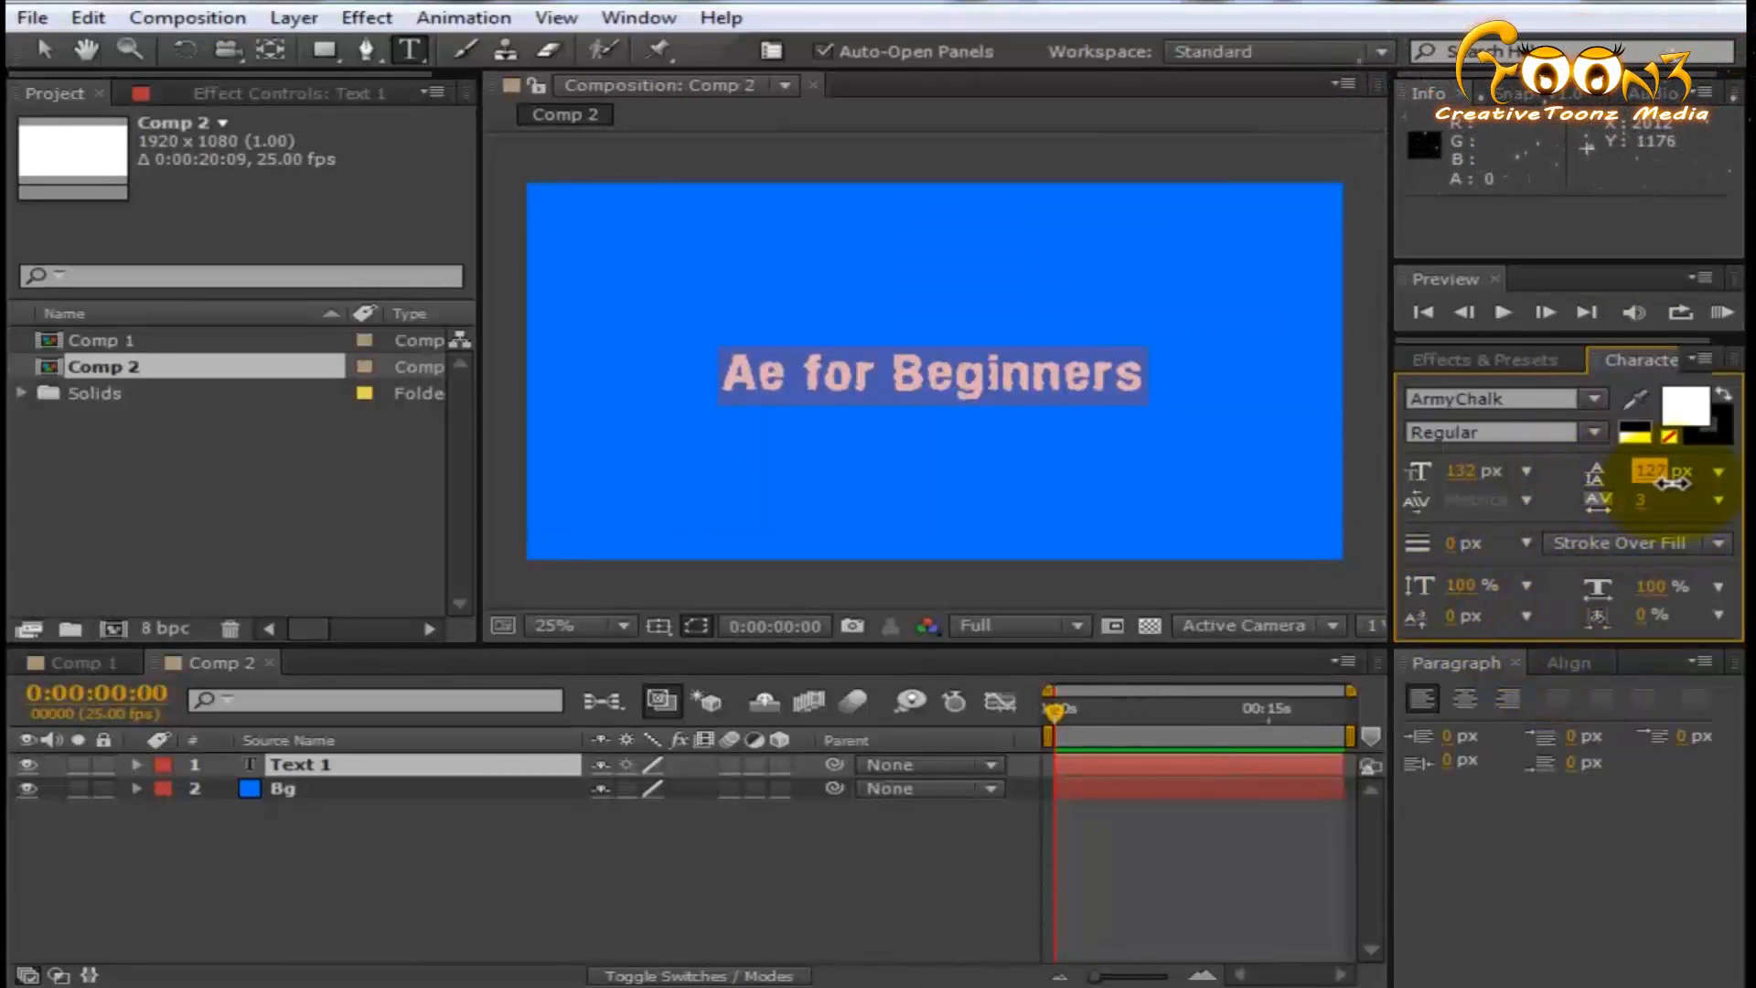
- Set the text's leading to 130 px, horizontal scale to 97%, vertical scale to 133% and font to Bodoni MT
mouse_move(1660, 590)
mouse_down()
mouse_move(1568, 589)
mouse_move(1651, 583)
mouse_up()
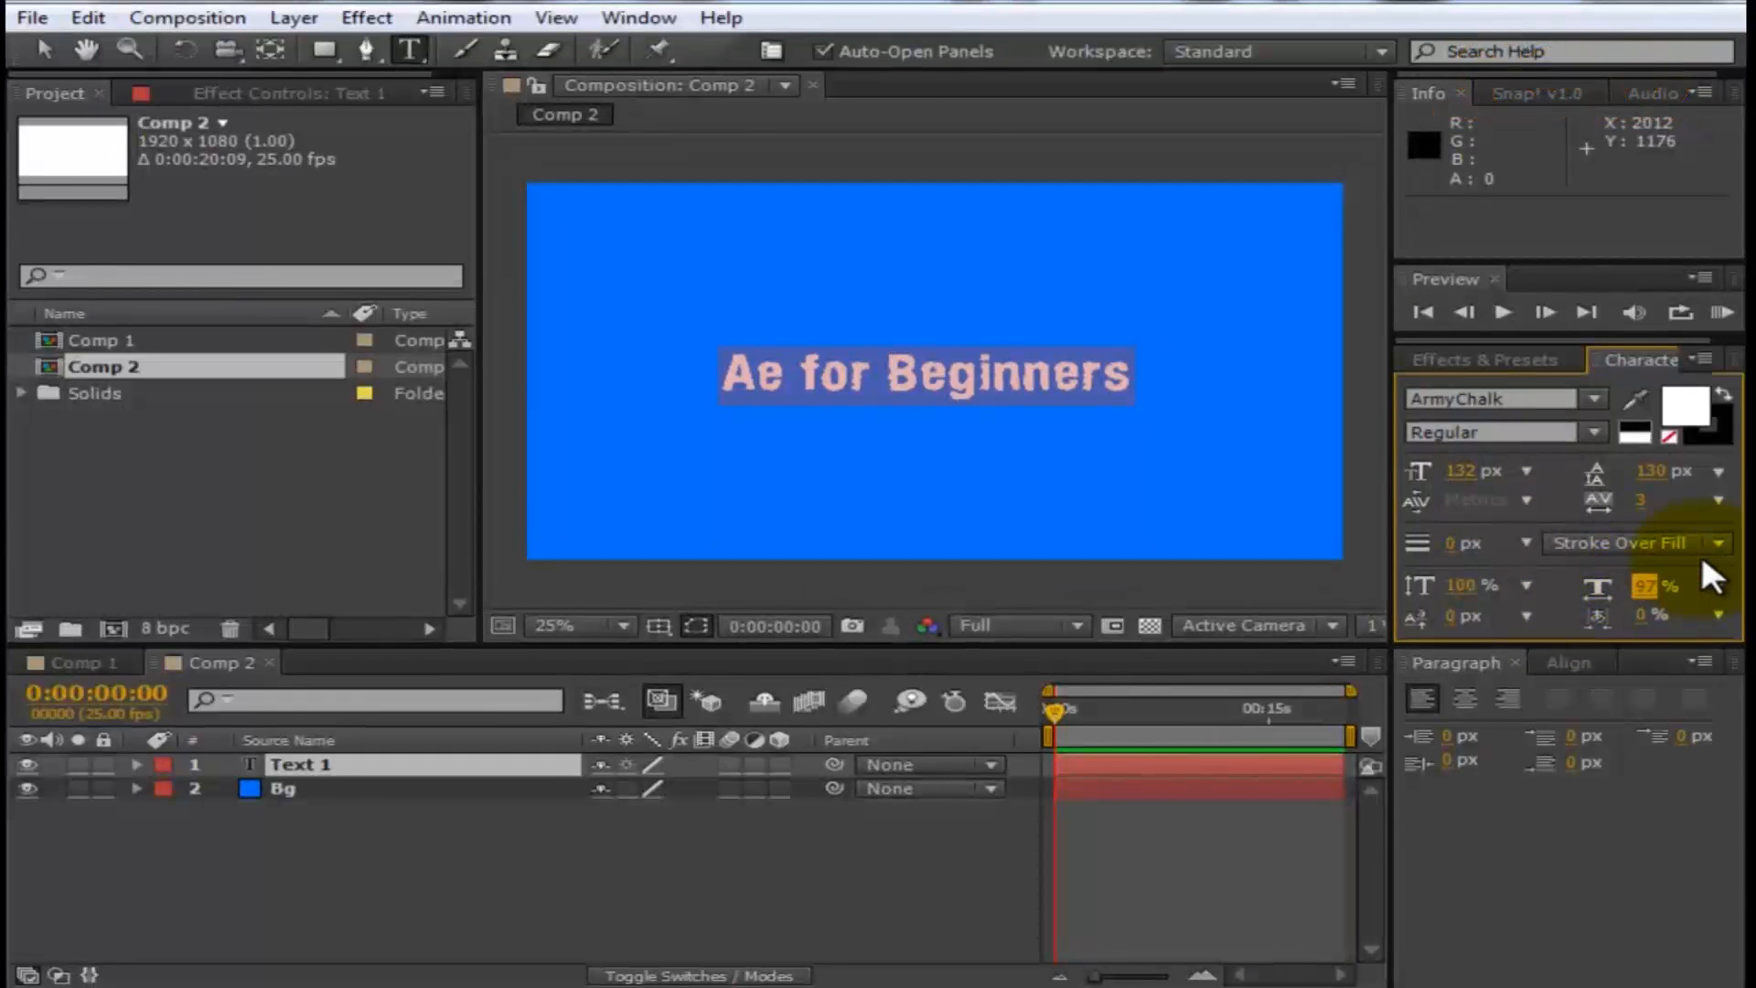
drag(1482, 586, 1554, 587)
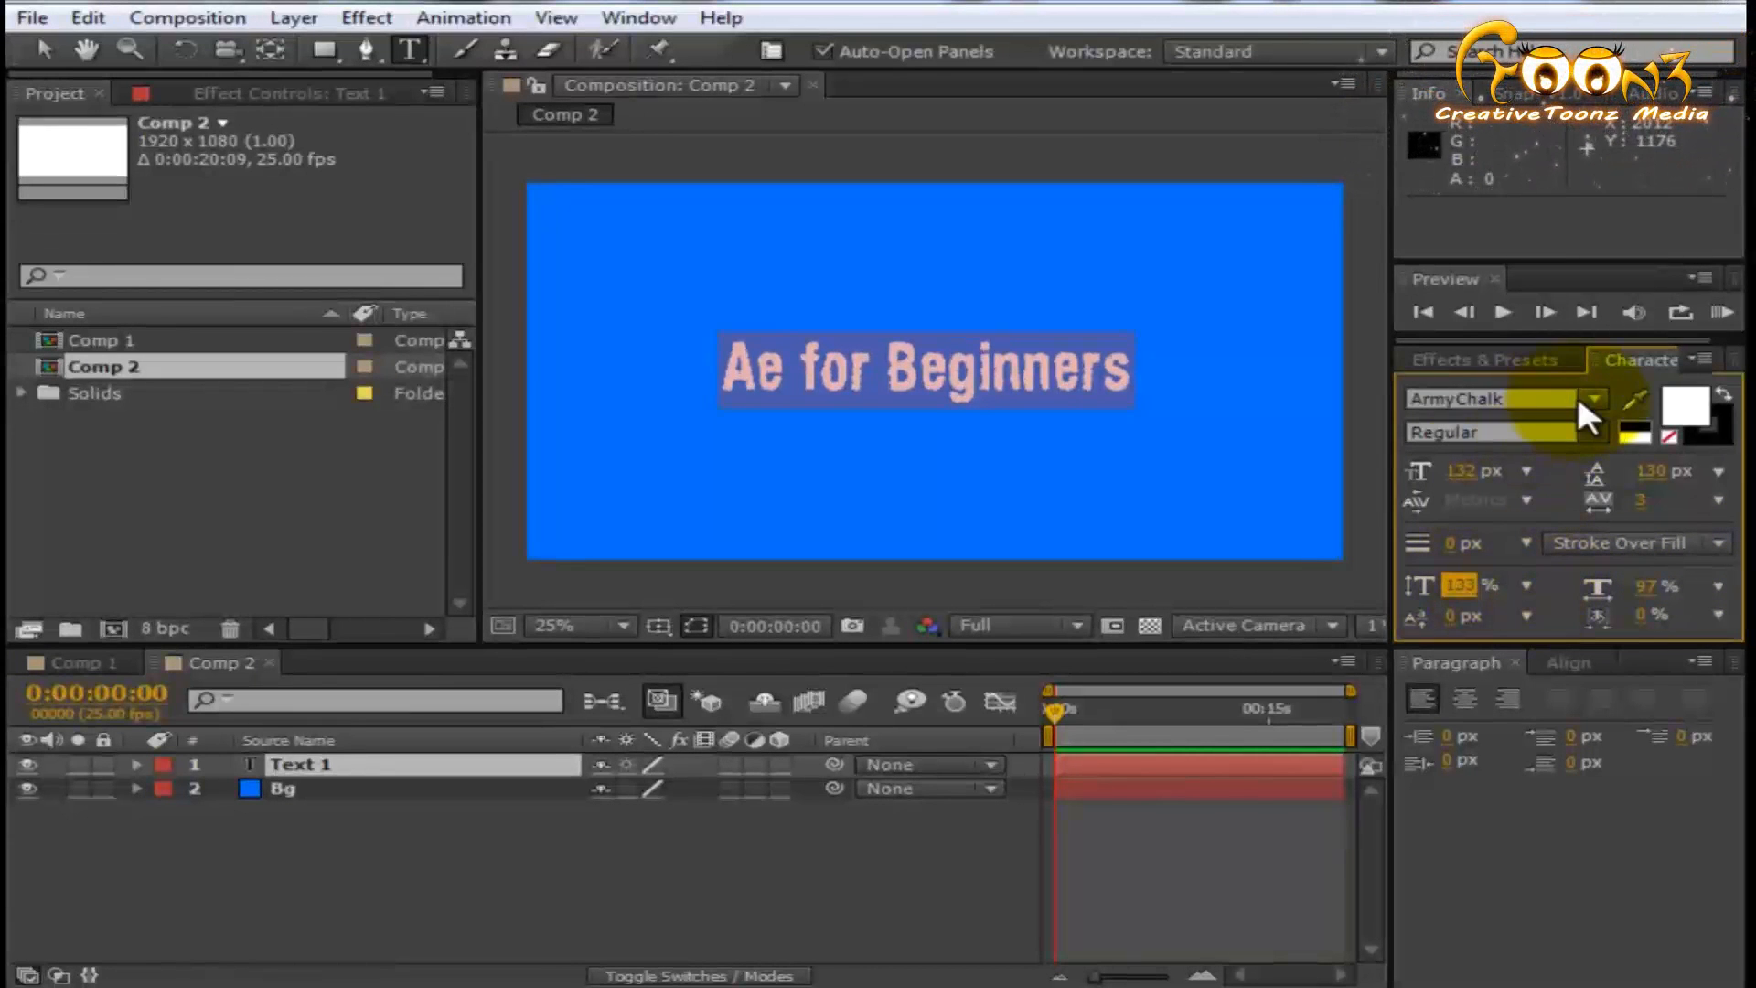
click(1581, 400)
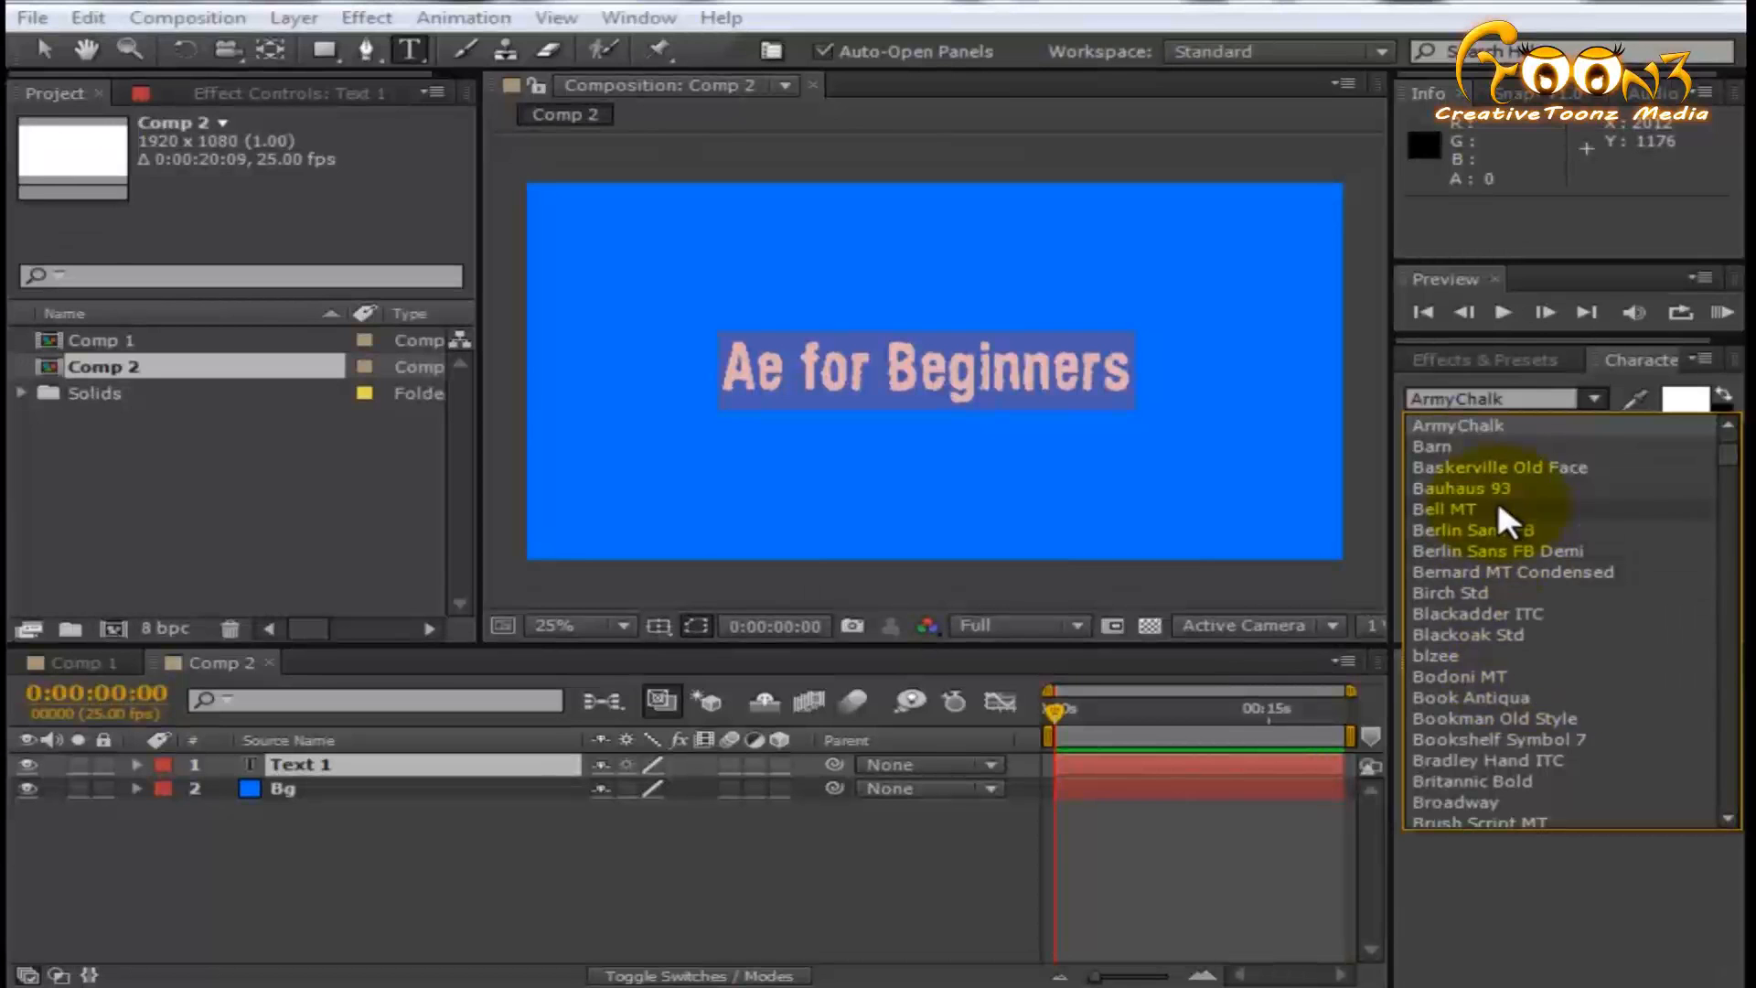
click(1506, 677)
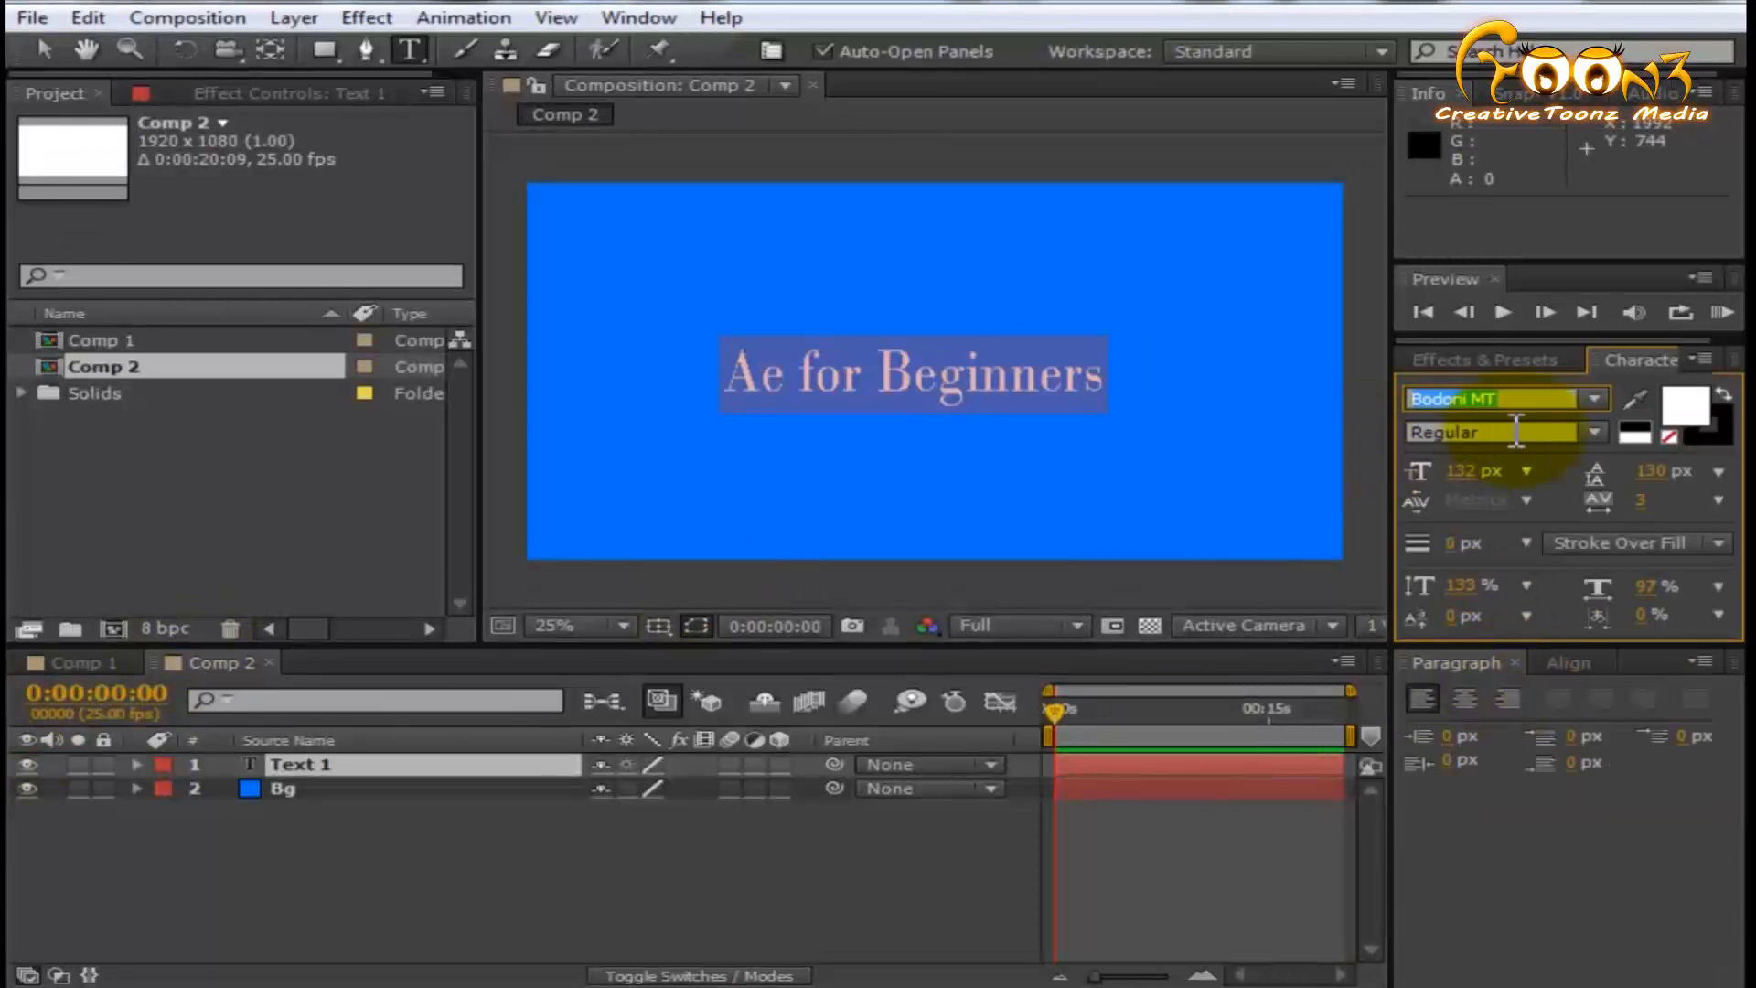
- Set the text's font to Arial with the Black style
text(Arial)
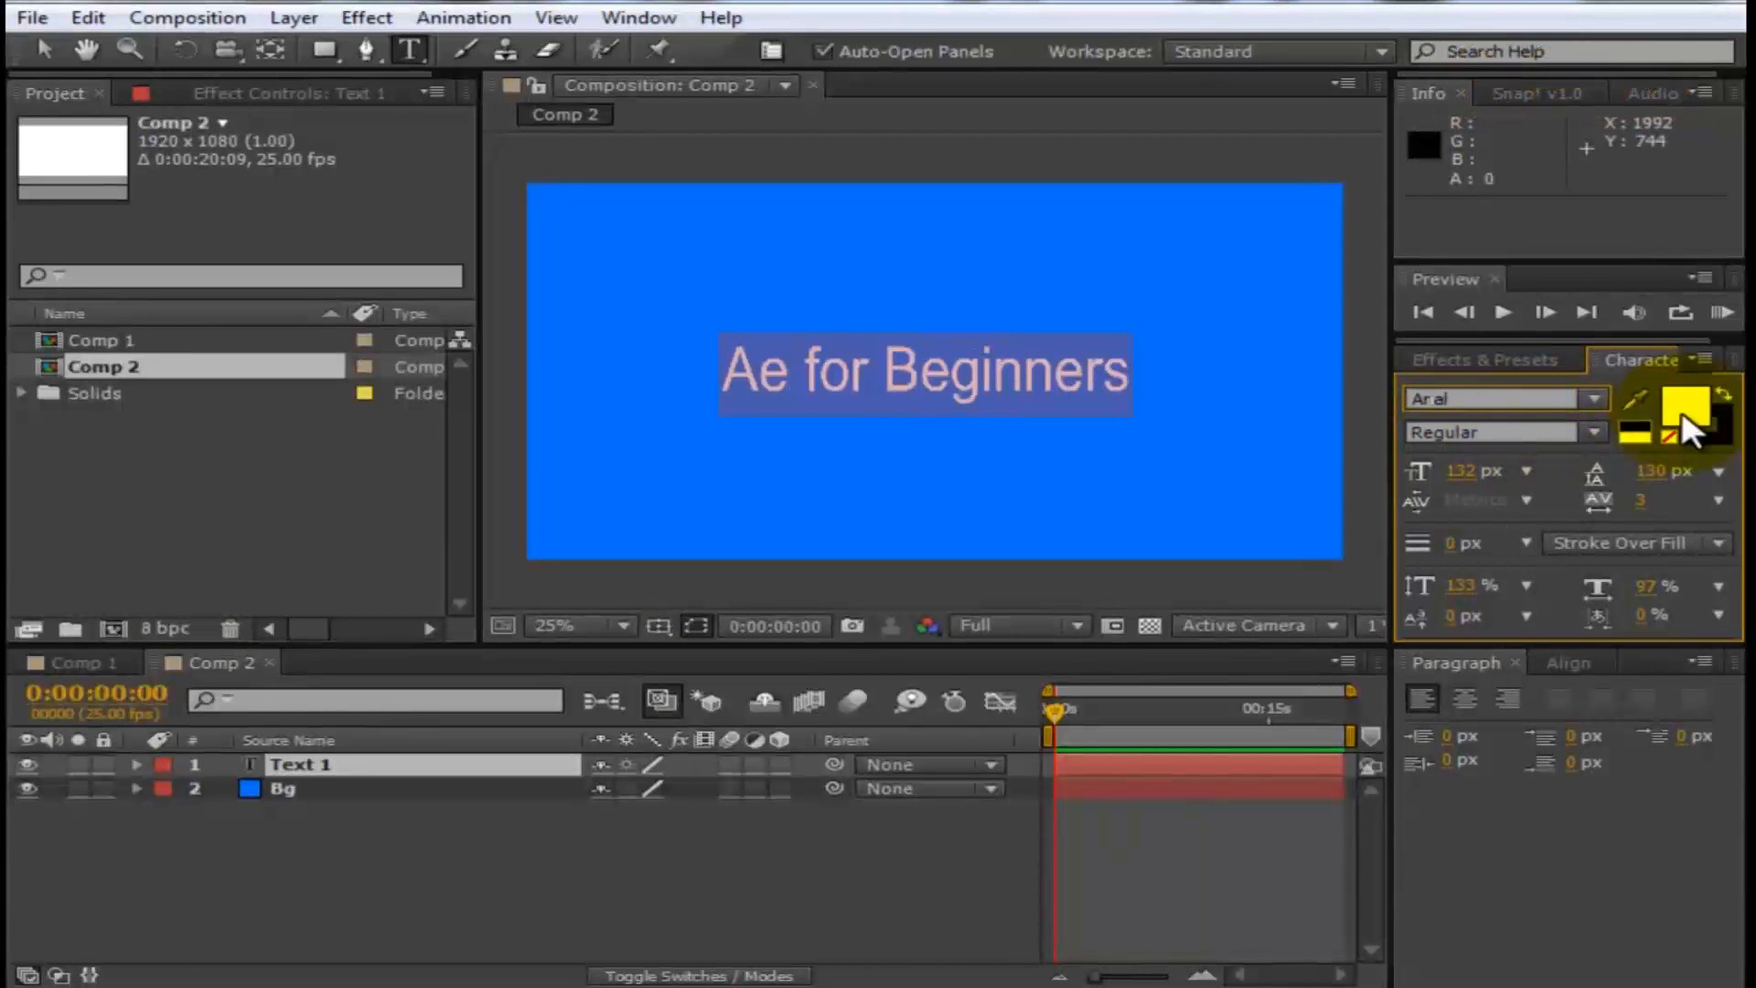
click(1570, 427)
click(1511, 617)
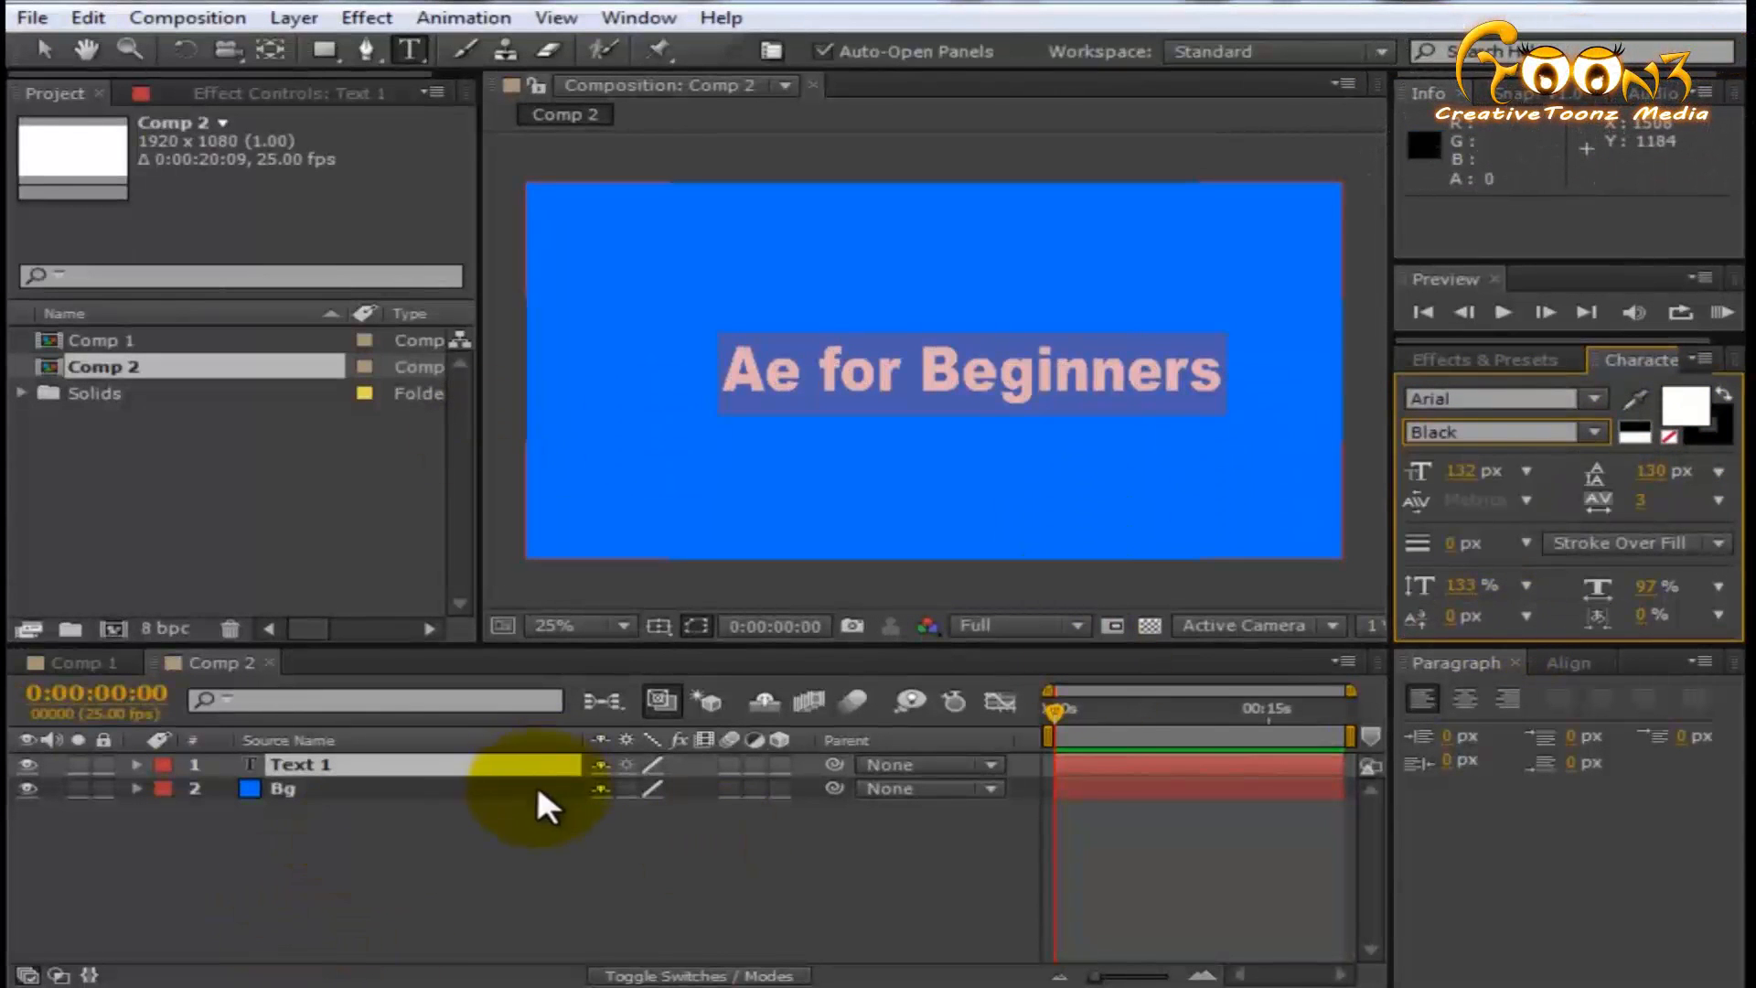
- Try red shades for the text fill, settle on magenta E401FF, and deselect the text layer
click(1683, 413)
click(1174, 761)
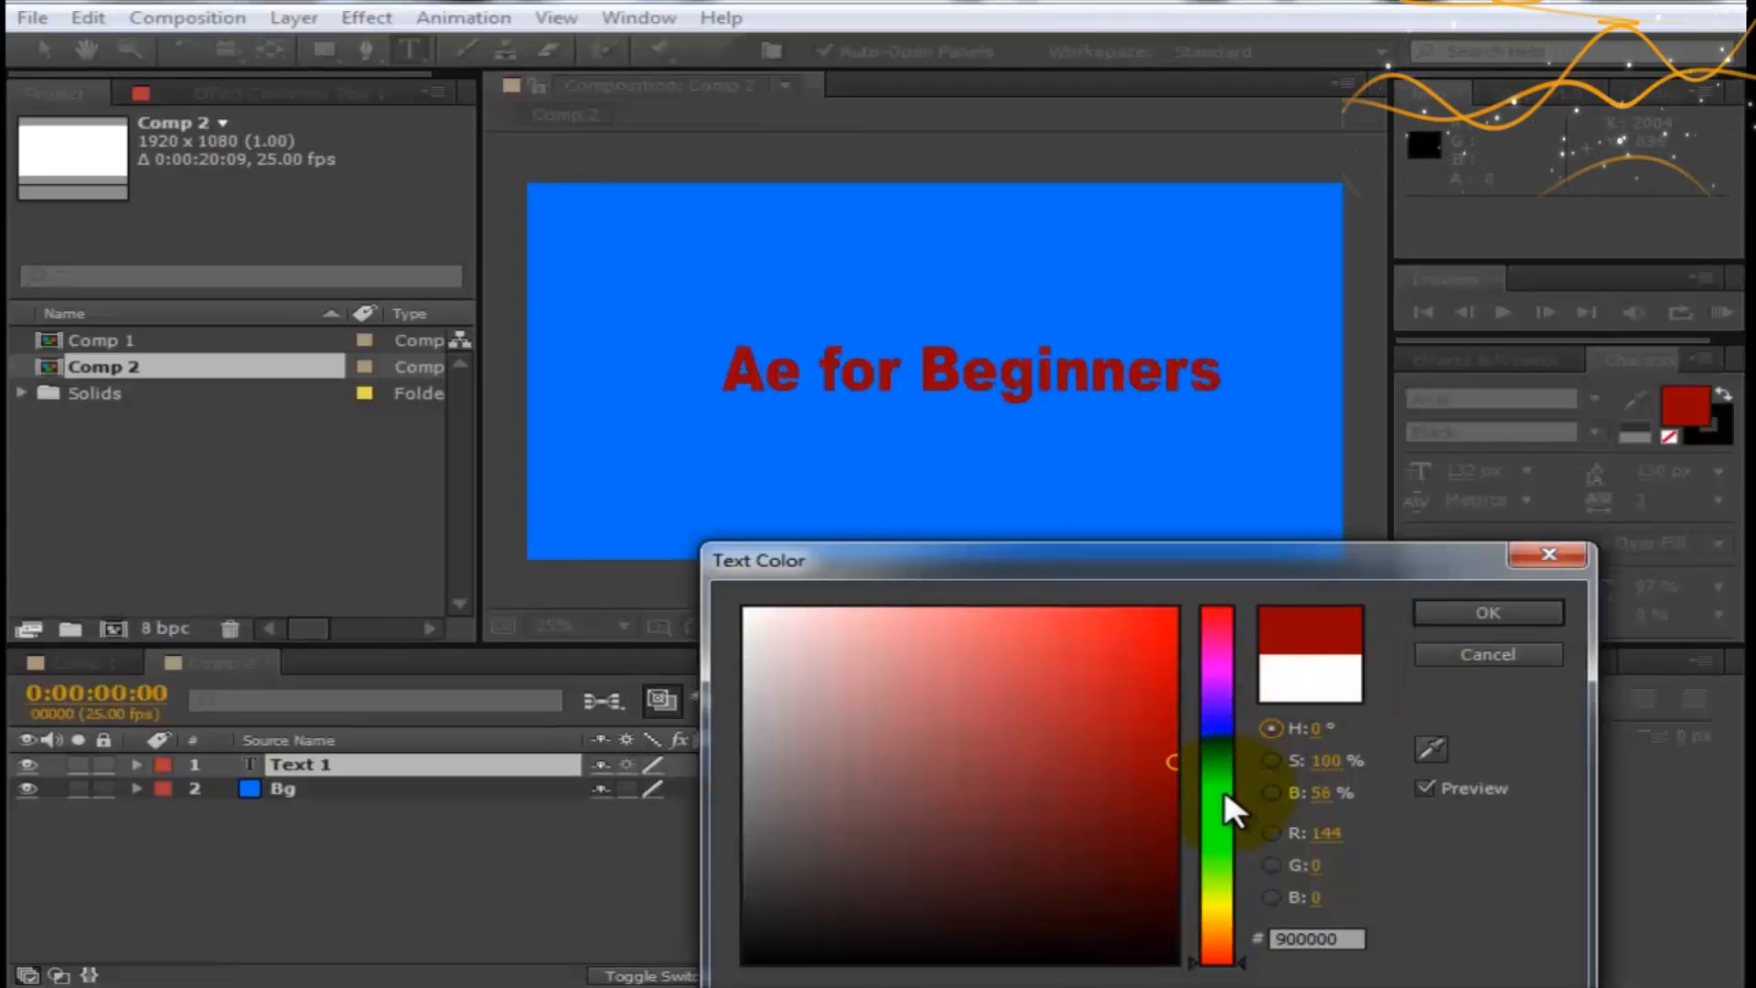
click(732, 602)
click(1137, 627)
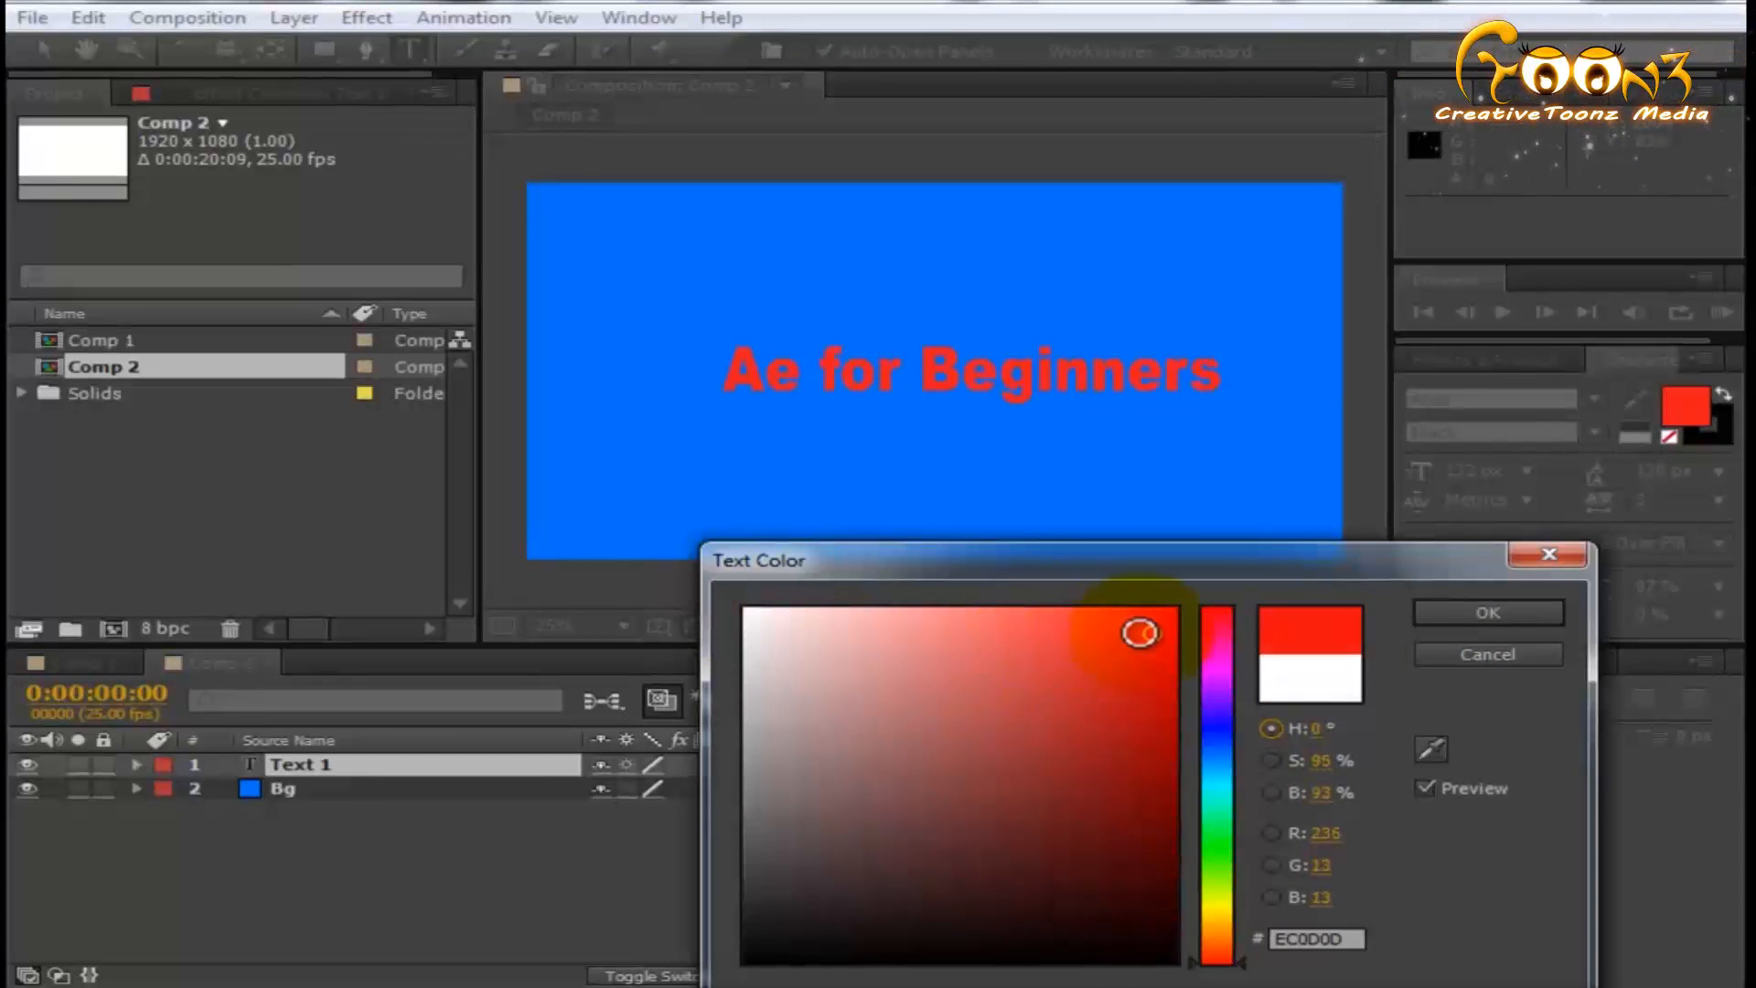
click(1217, 673)
click(1140, 699)
click(1169, 599)
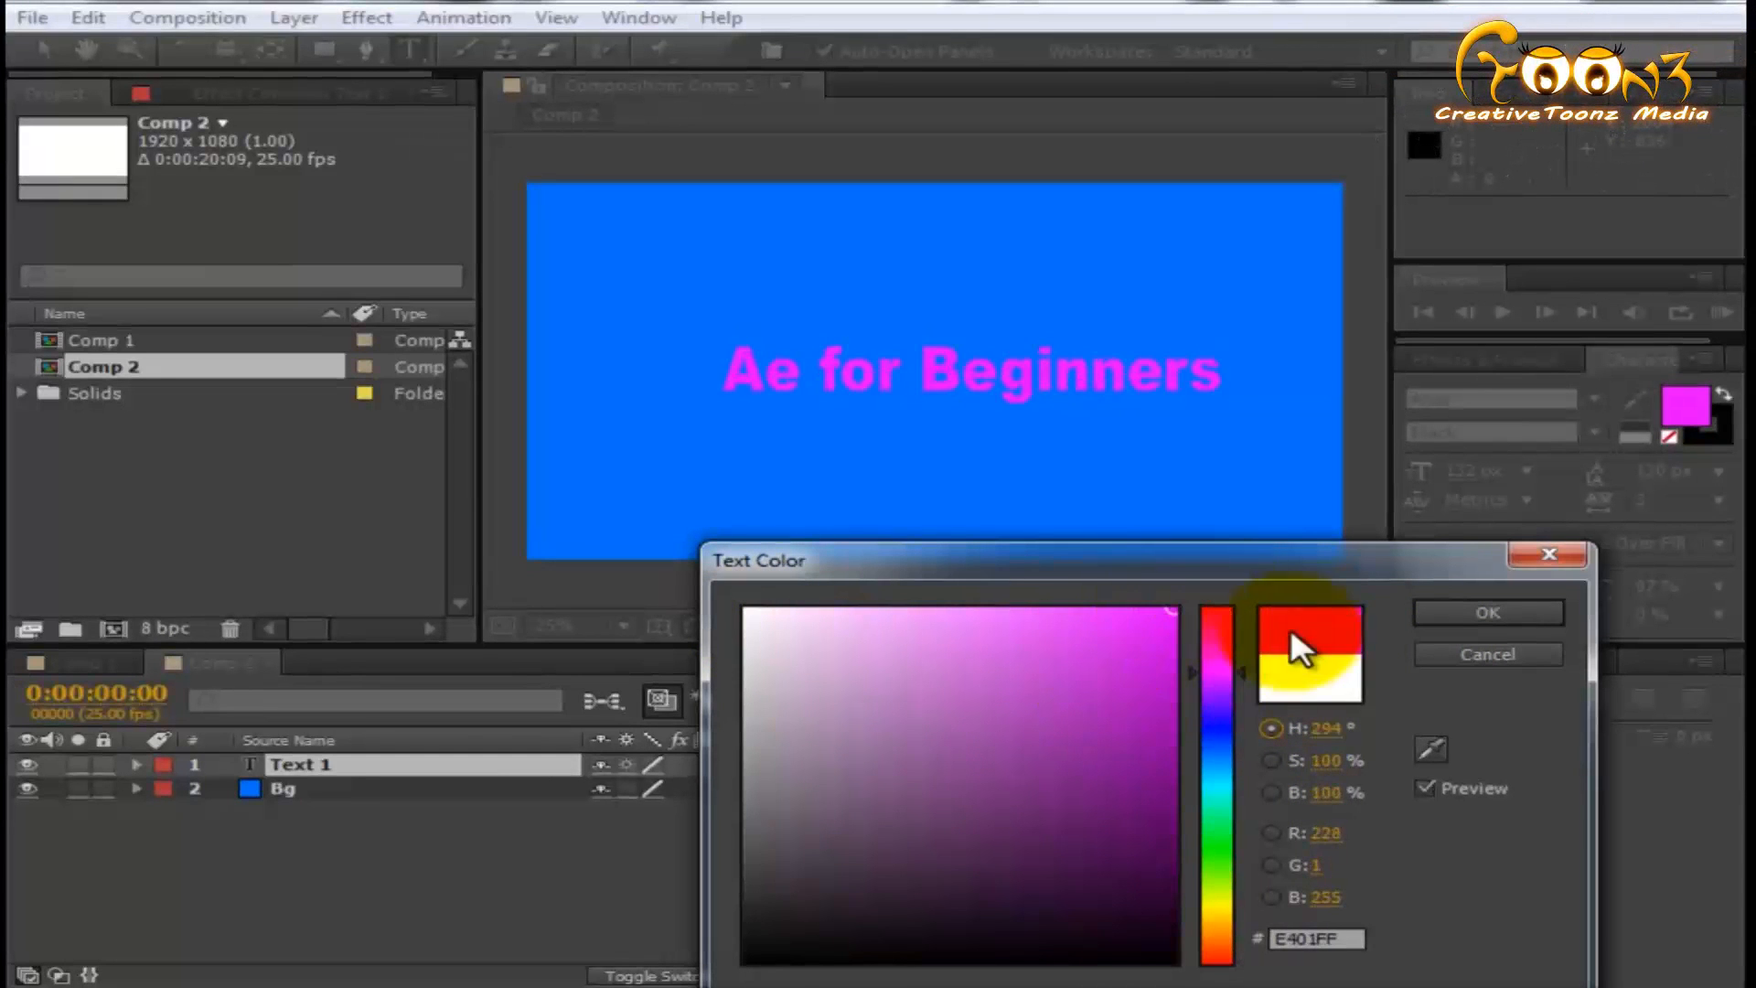
click(1444, 611)
click(755, 849)
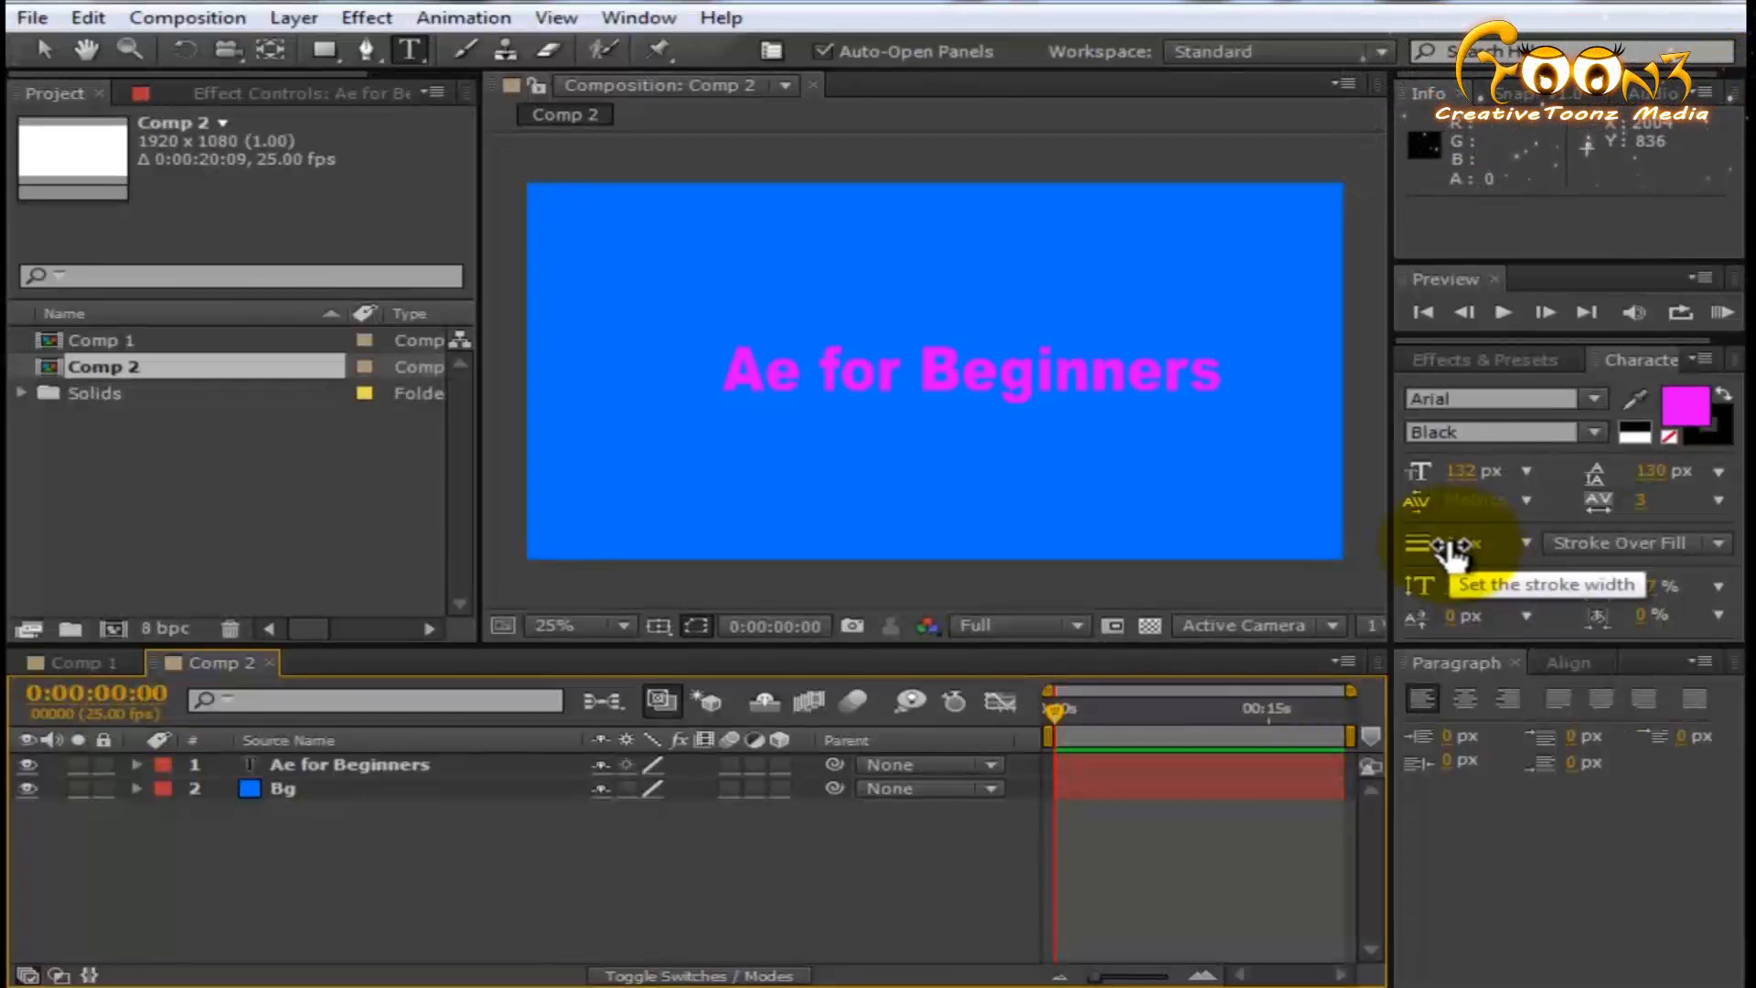
- Try a 6 px stroke width with Fill Over Stroke while no layer is selected
click(1454, 547)
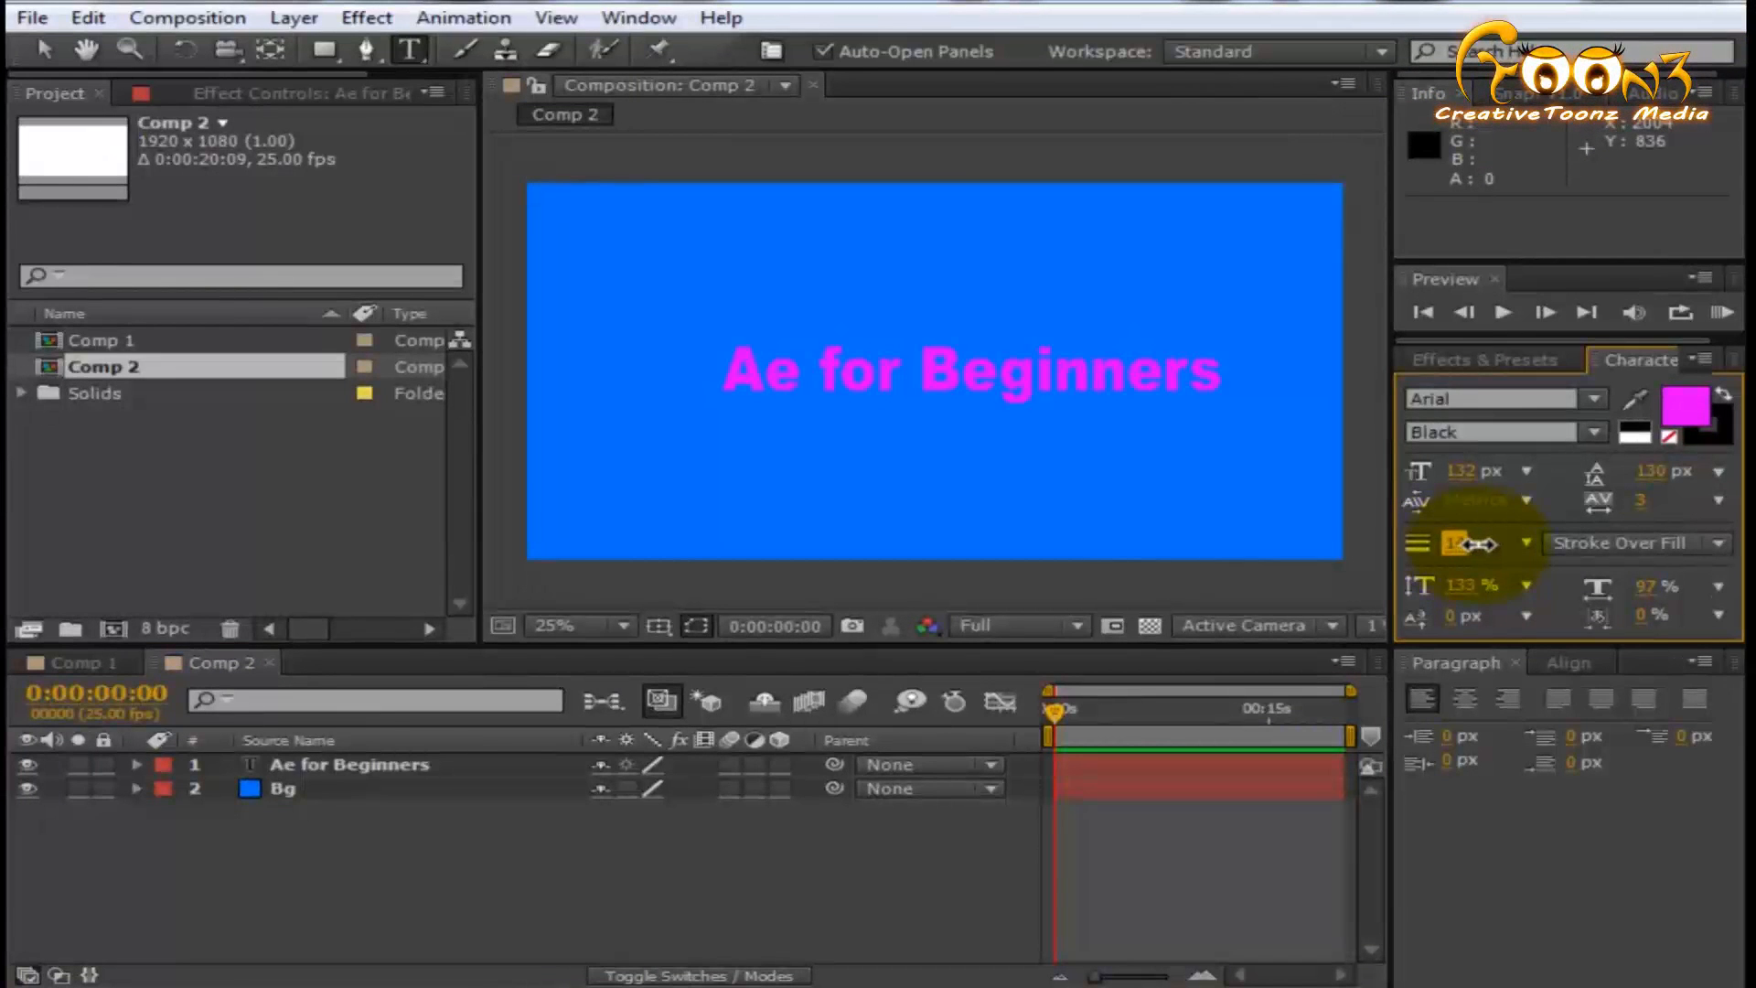
click(1623, 543)
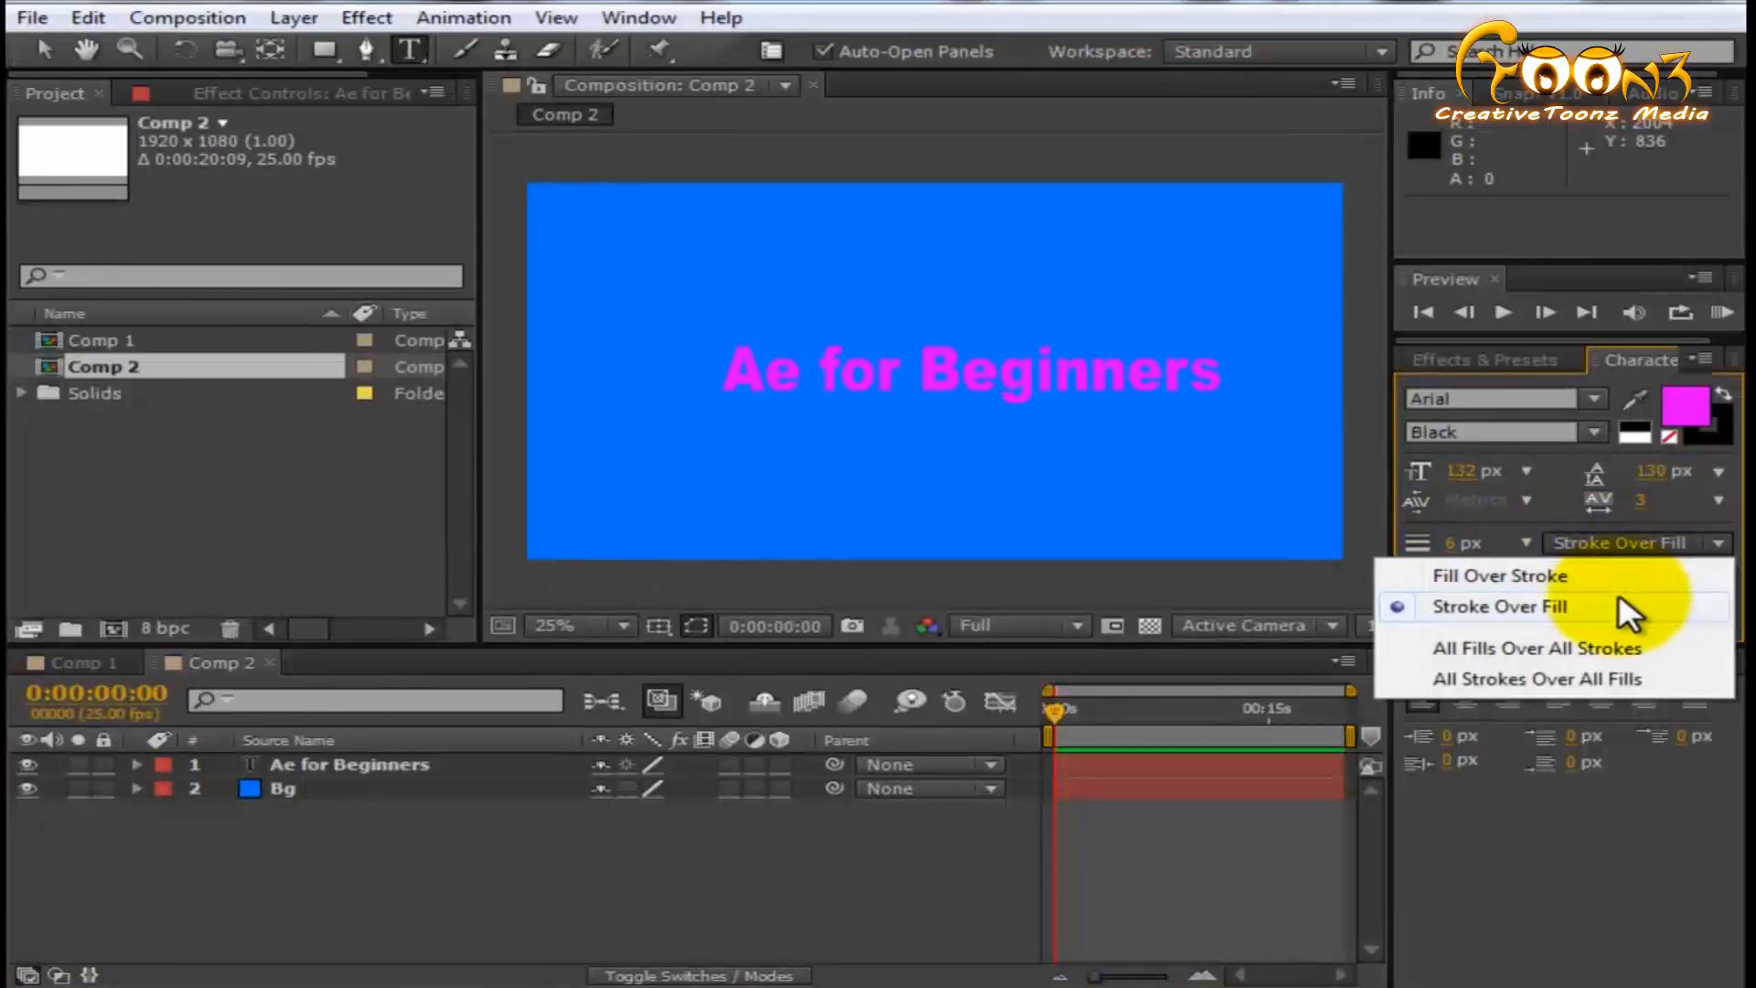
click(1581, 574)
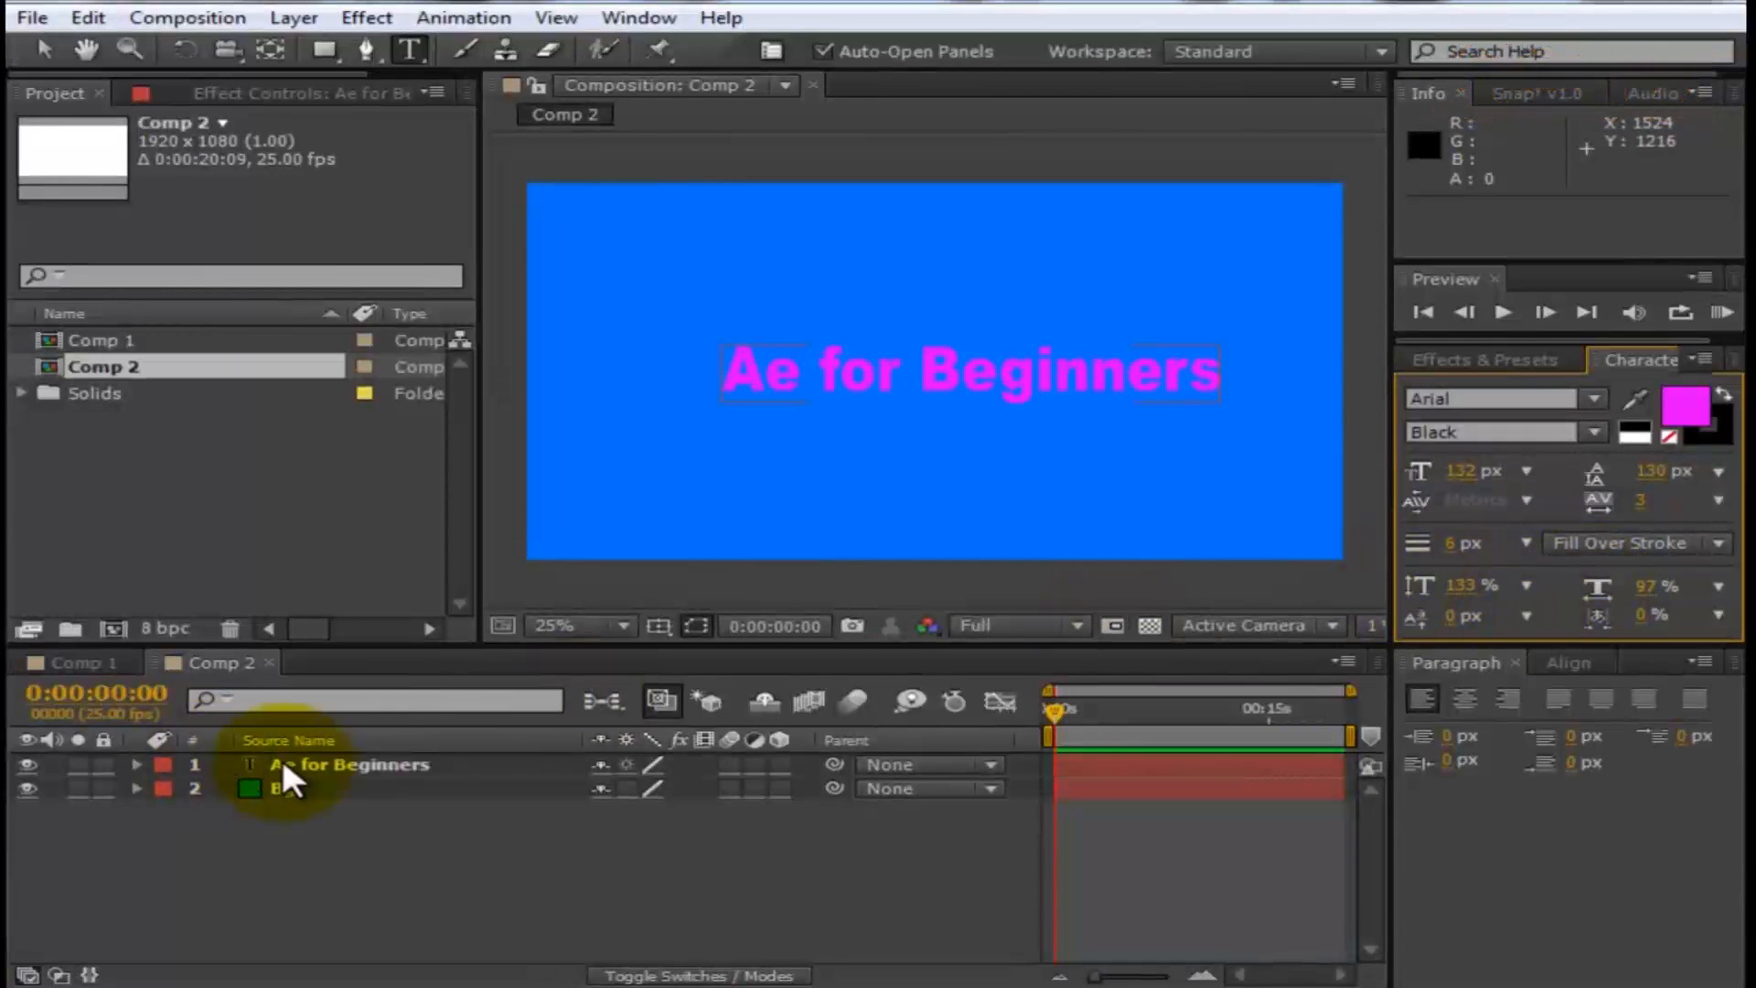
- Select the "Ae for Beginners" layer and set its stroke width to 6 px
click(353, 765)
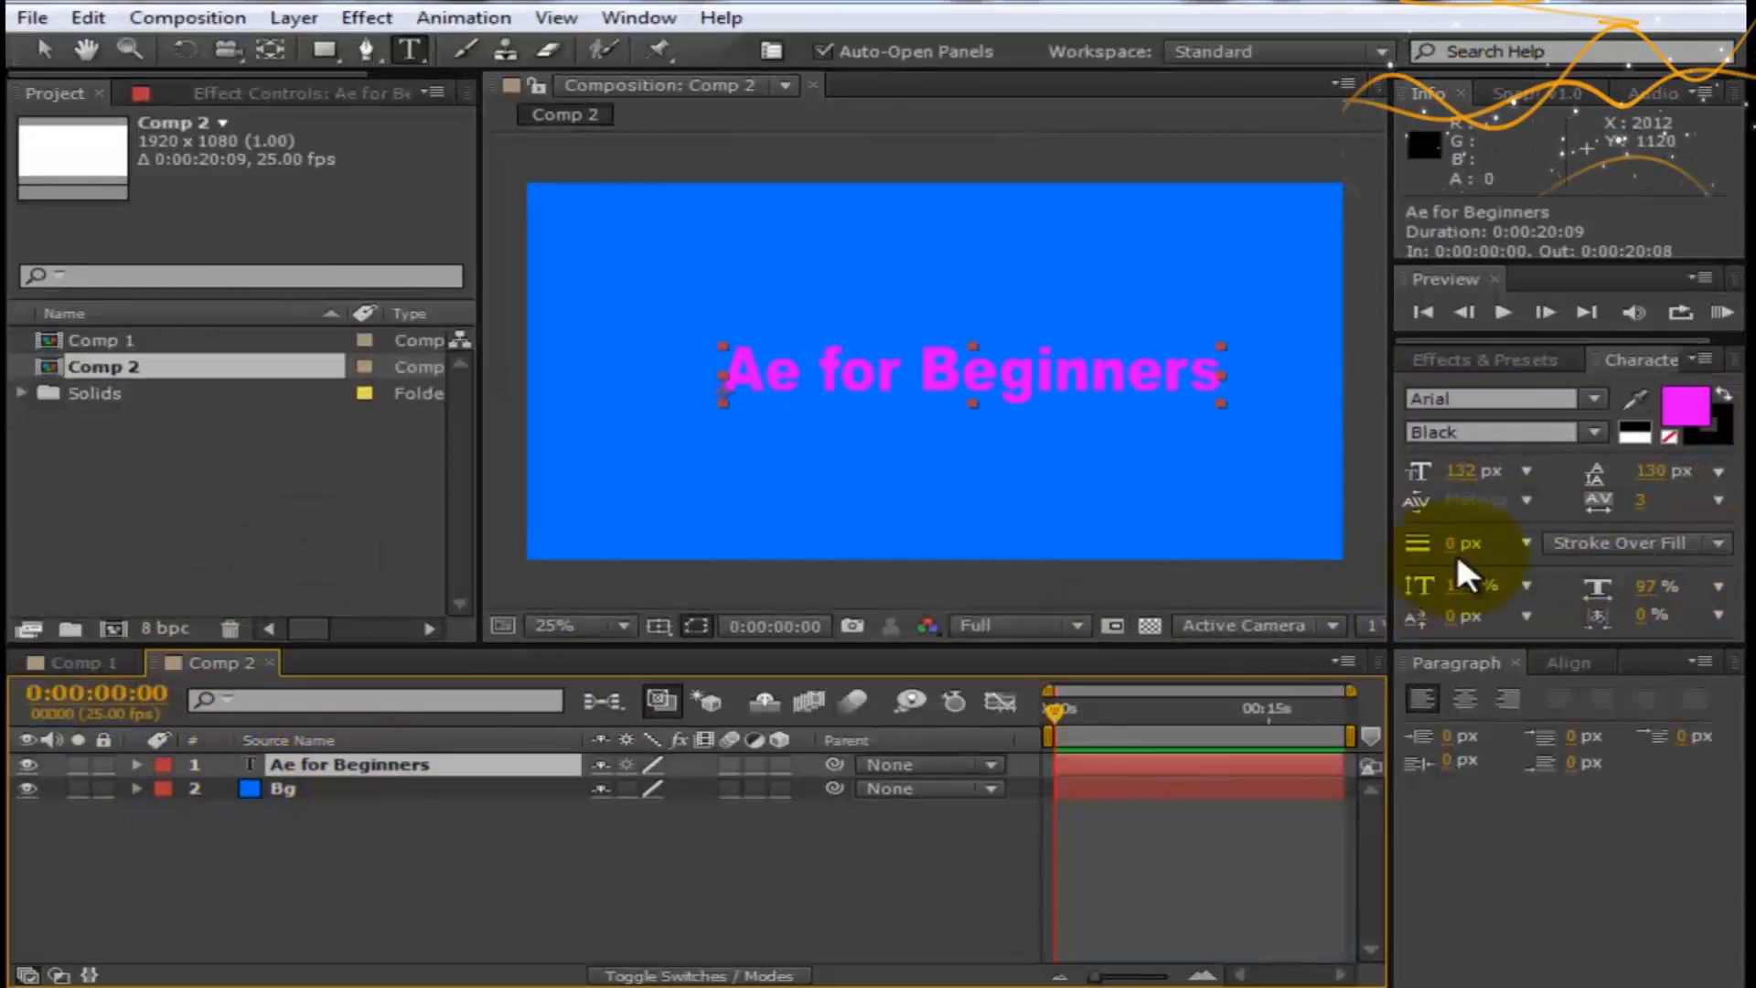
drag(1455, 543, 1470, 553)
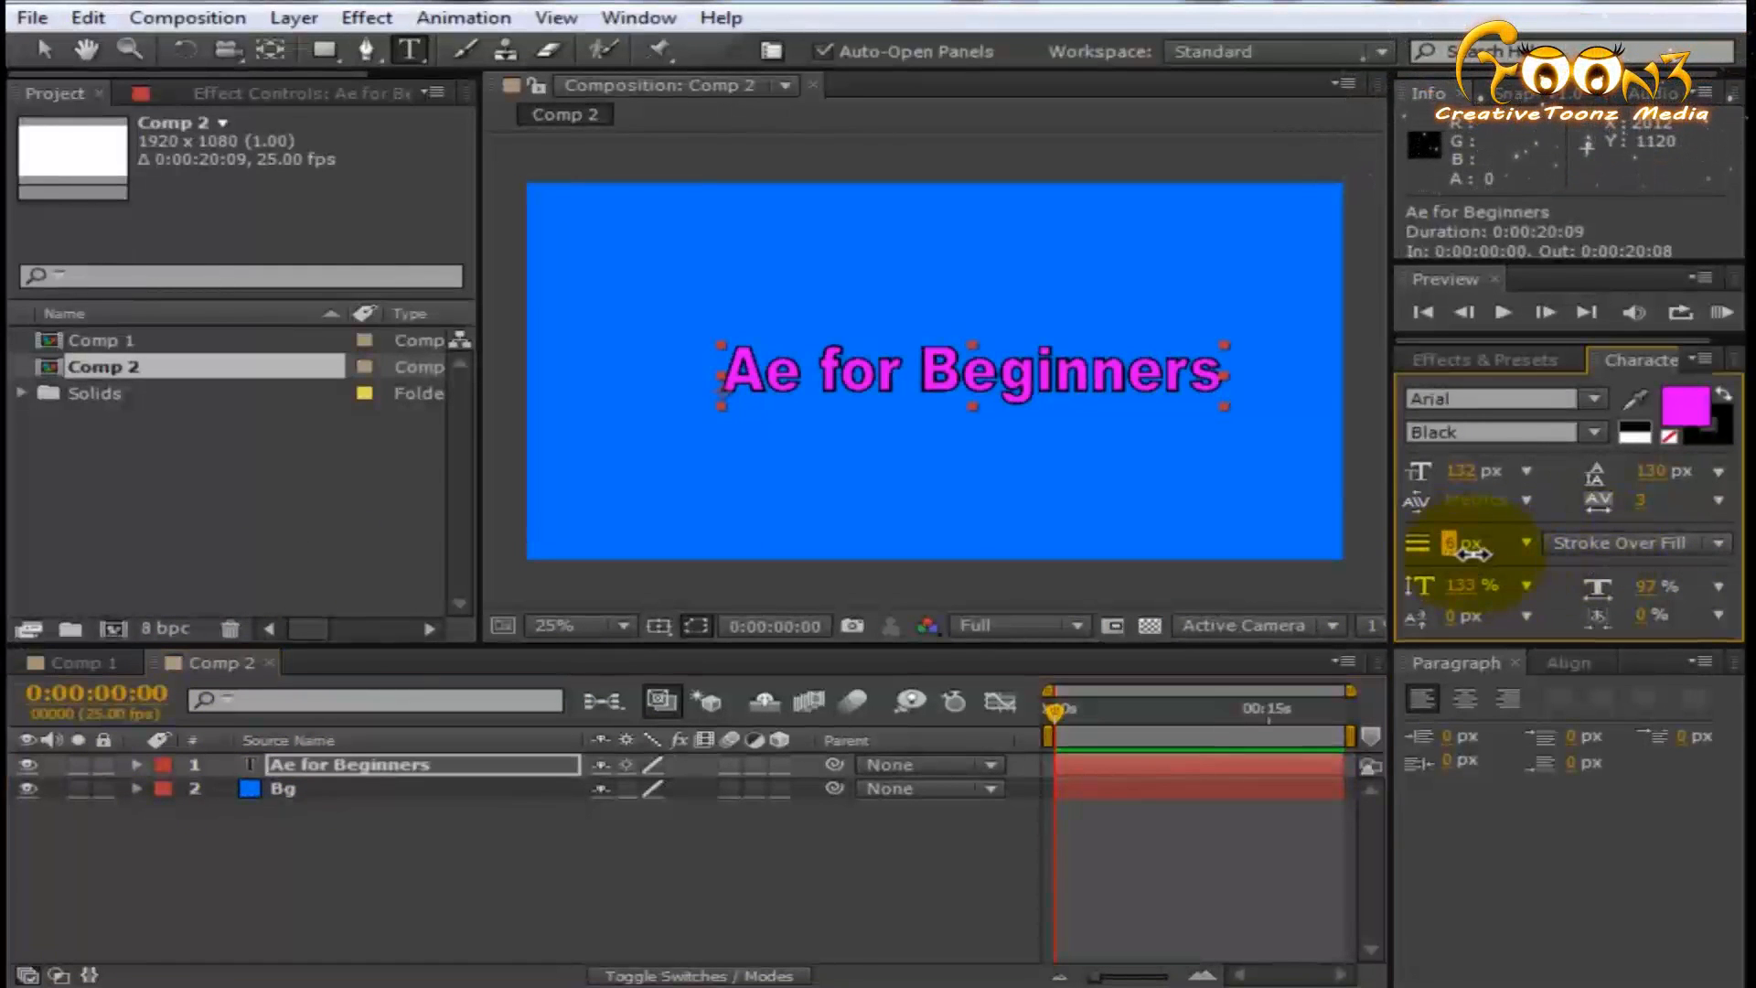
scroll(940, 340, up, 2)
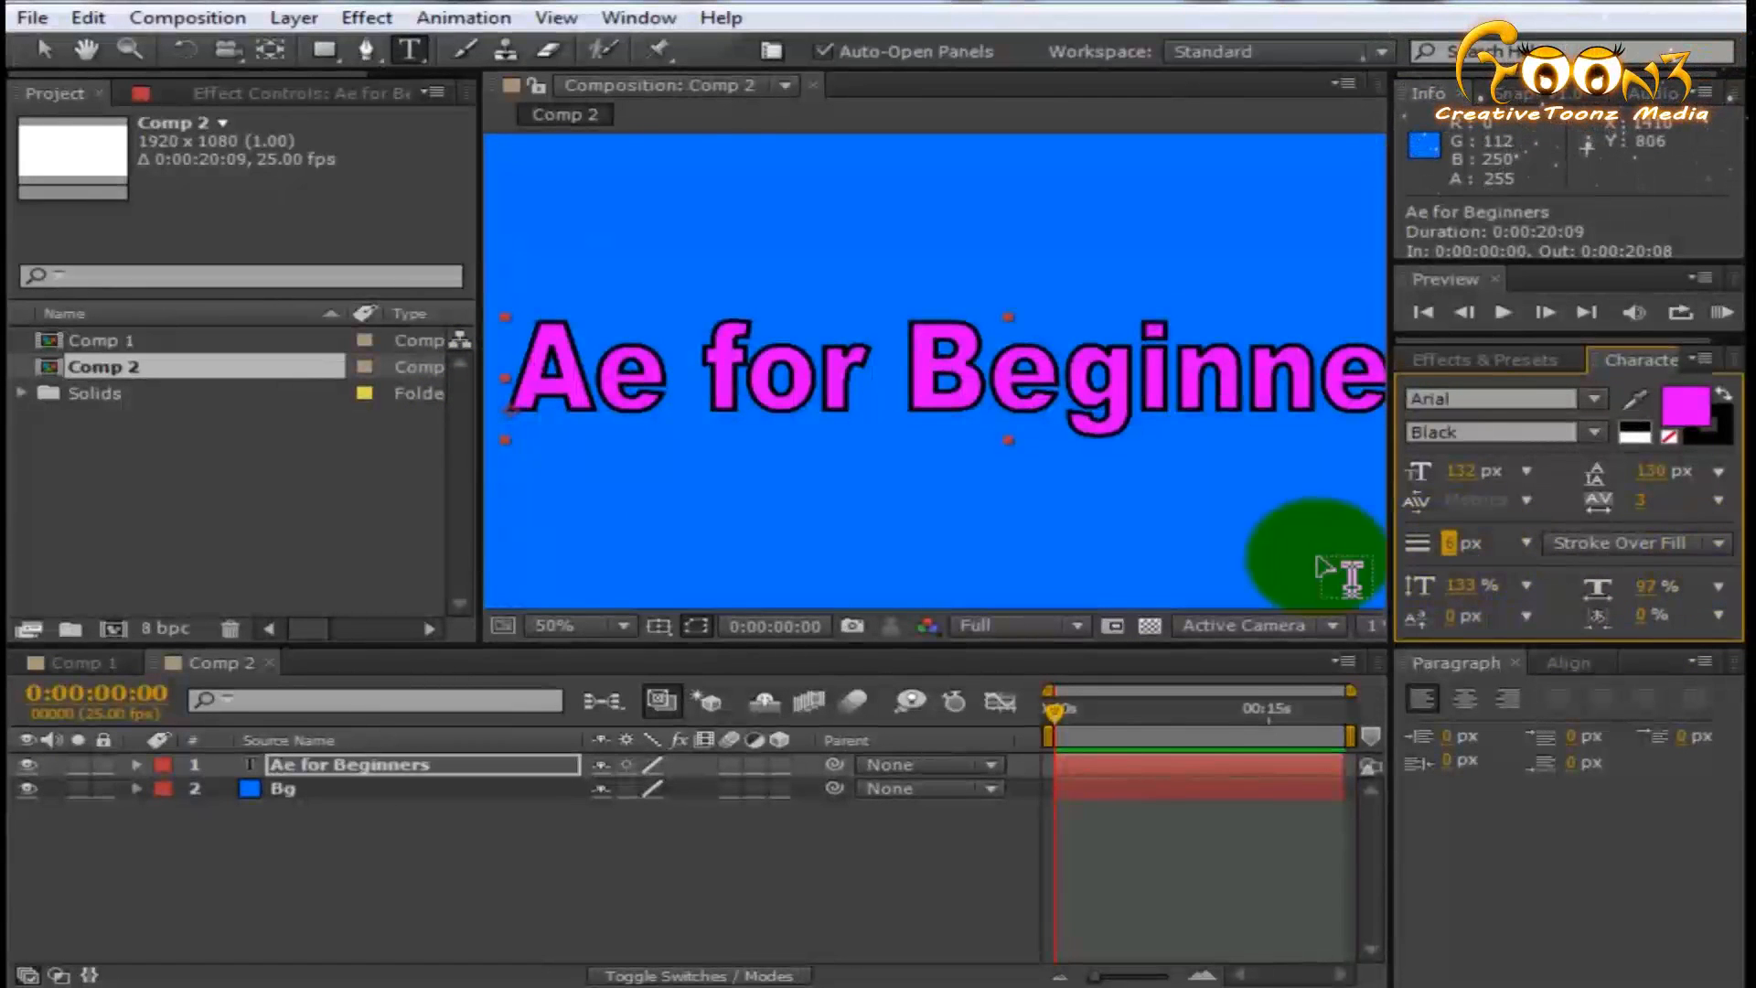
- Switch the text's stroke order to Fill Over Stroke and back to Stroke Over Fill
click(1654, 544)
click(1574, 575)
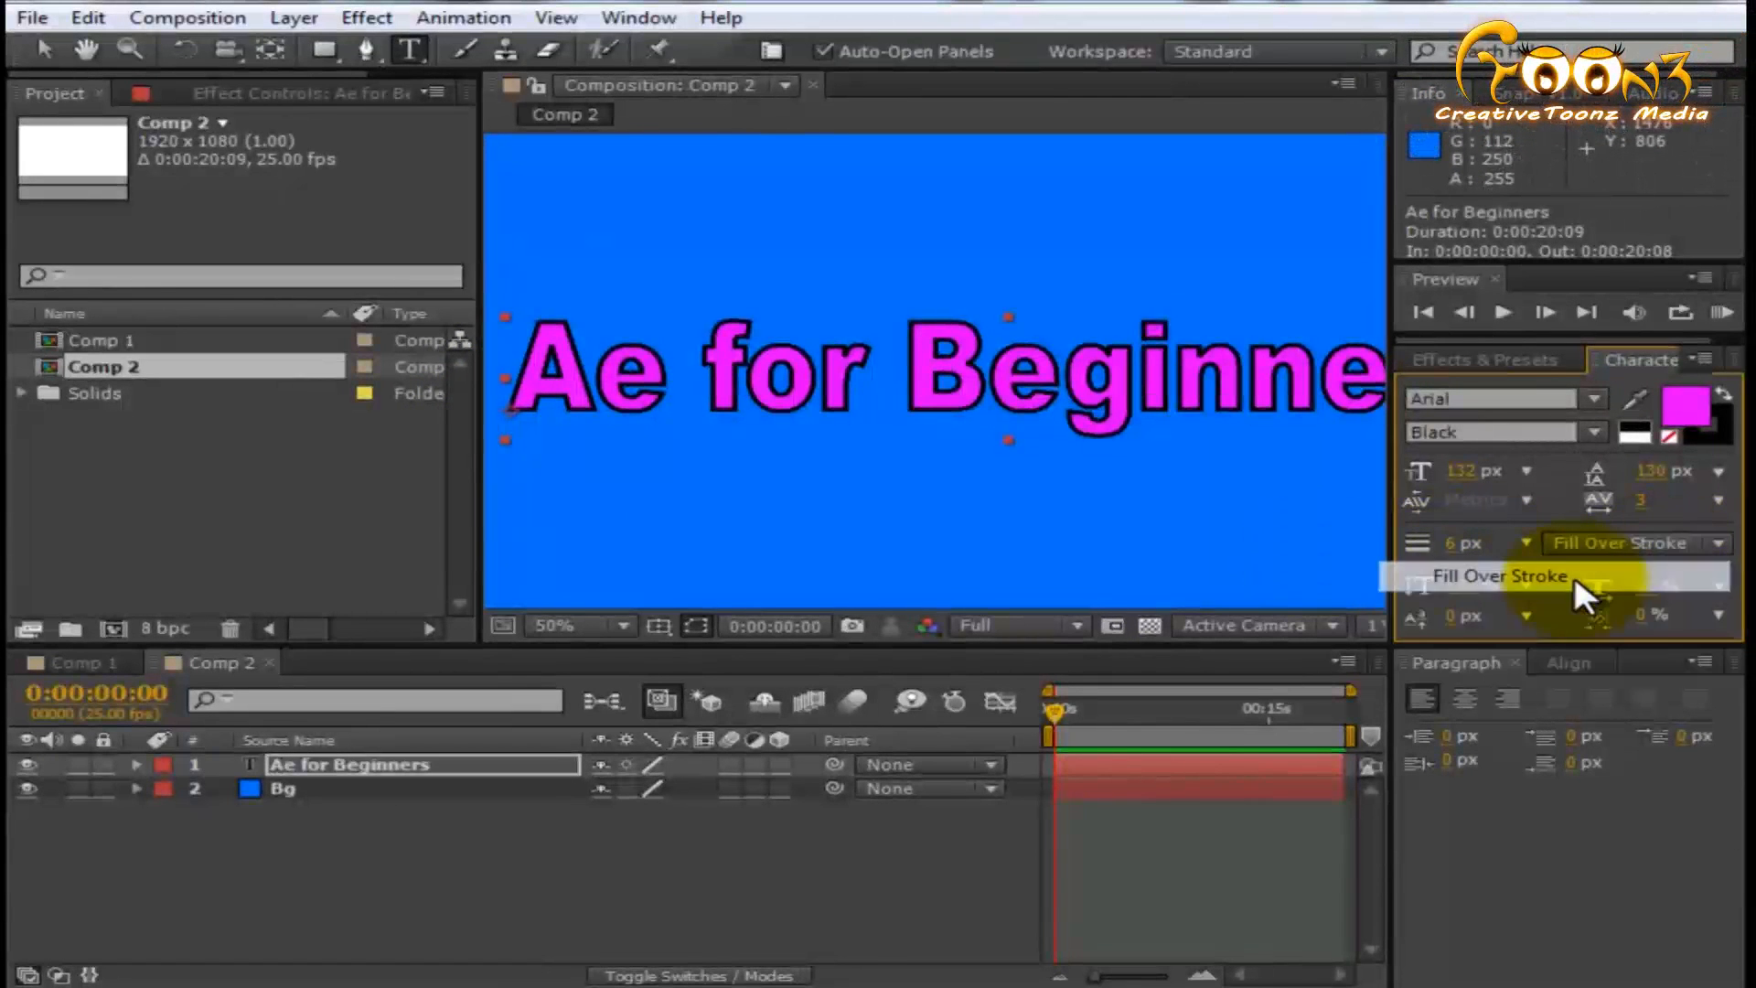
click(1621, 546)
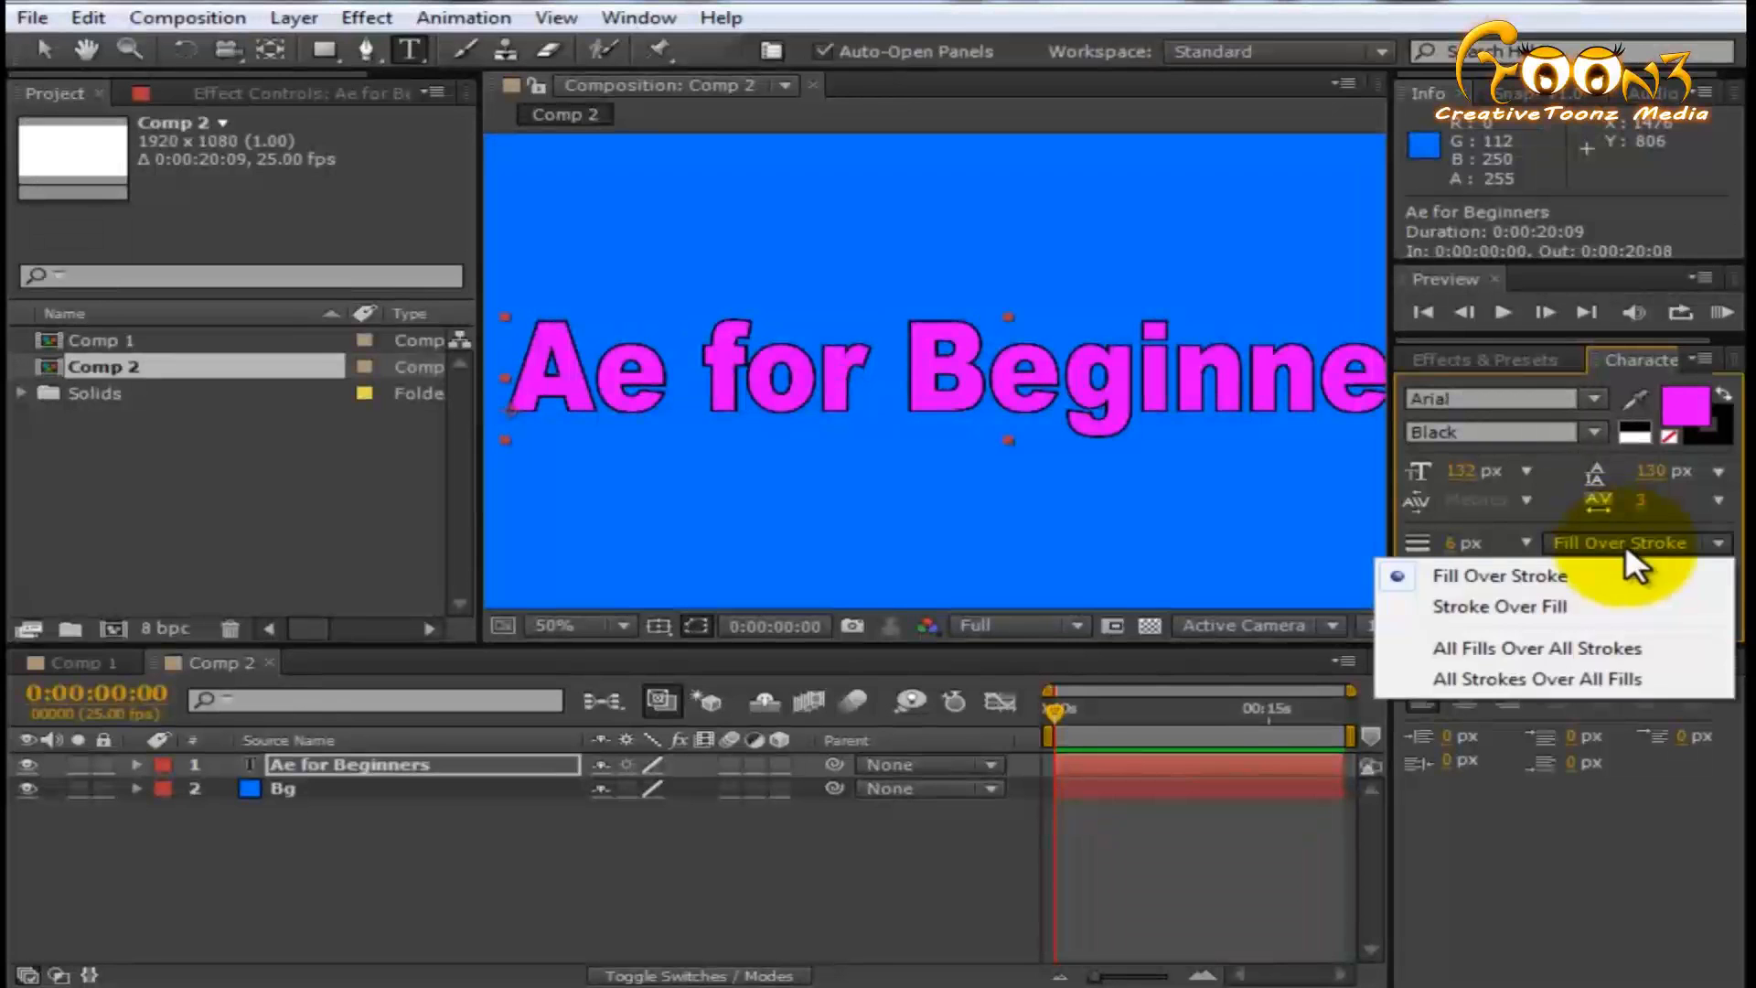
click(1518, 607)
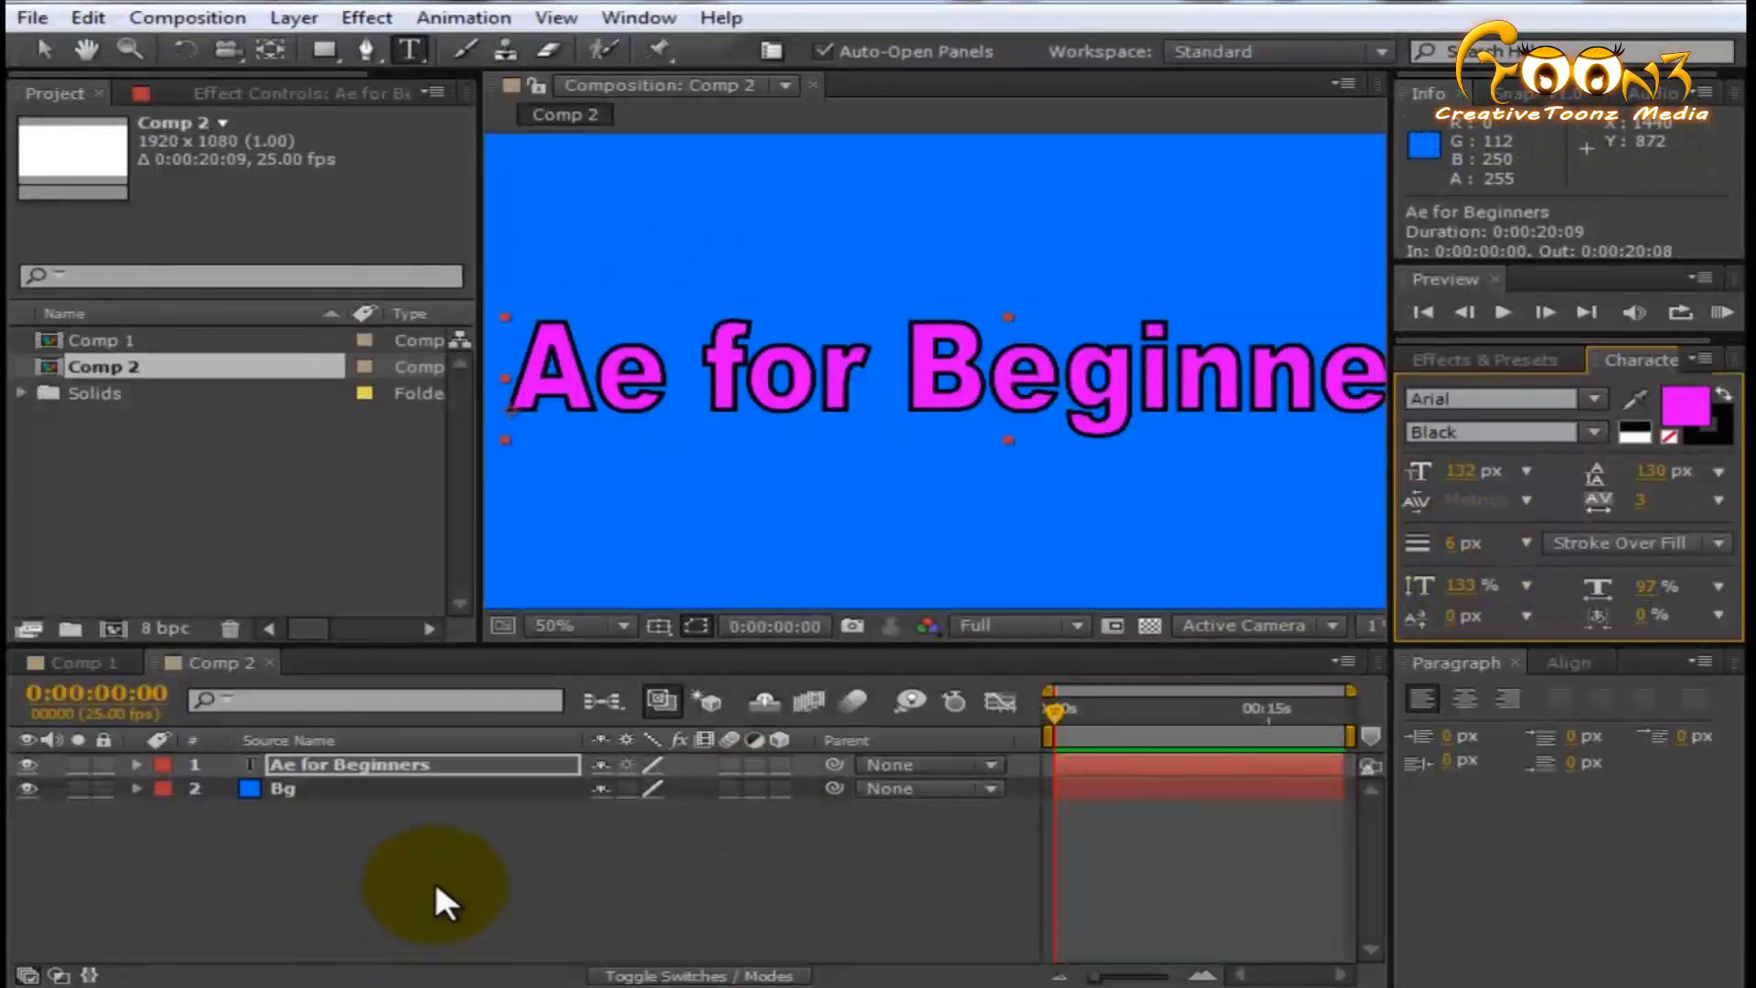
scroll(745, 380, down, 2)
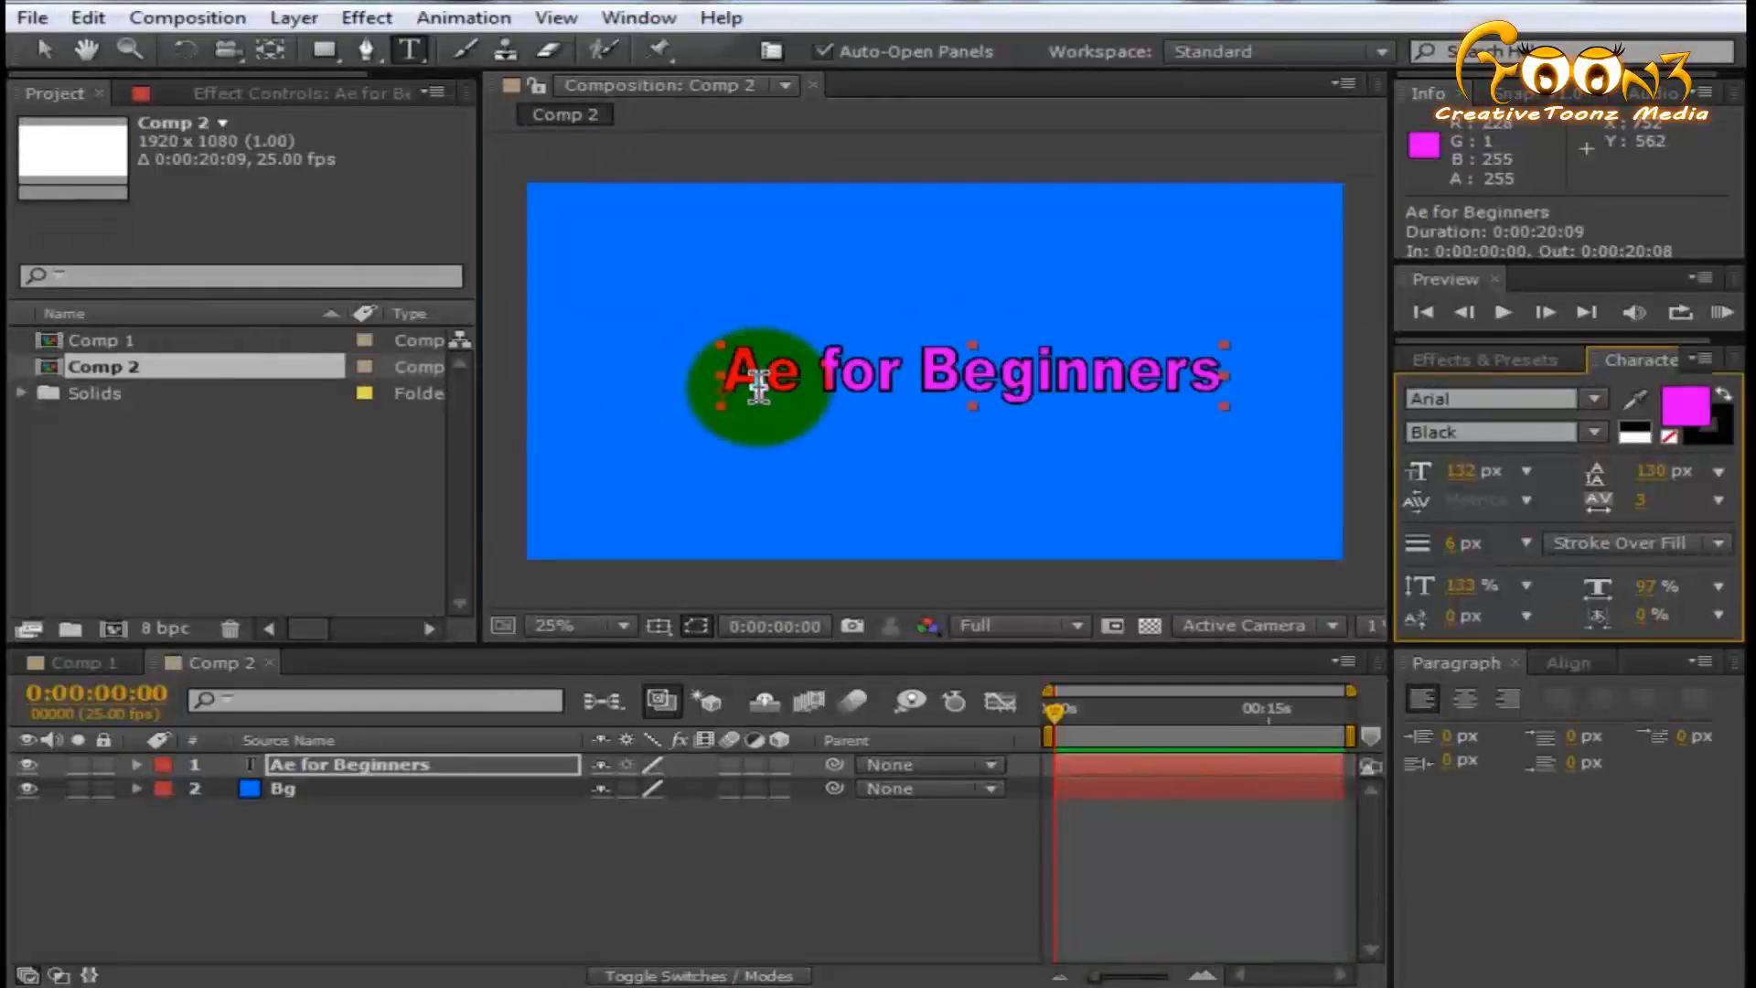
- Activate the Selection tool and select the "Ae for Beginners" text directly in the composition
click(42, 51)
click(799, 754)
click(481, 917)
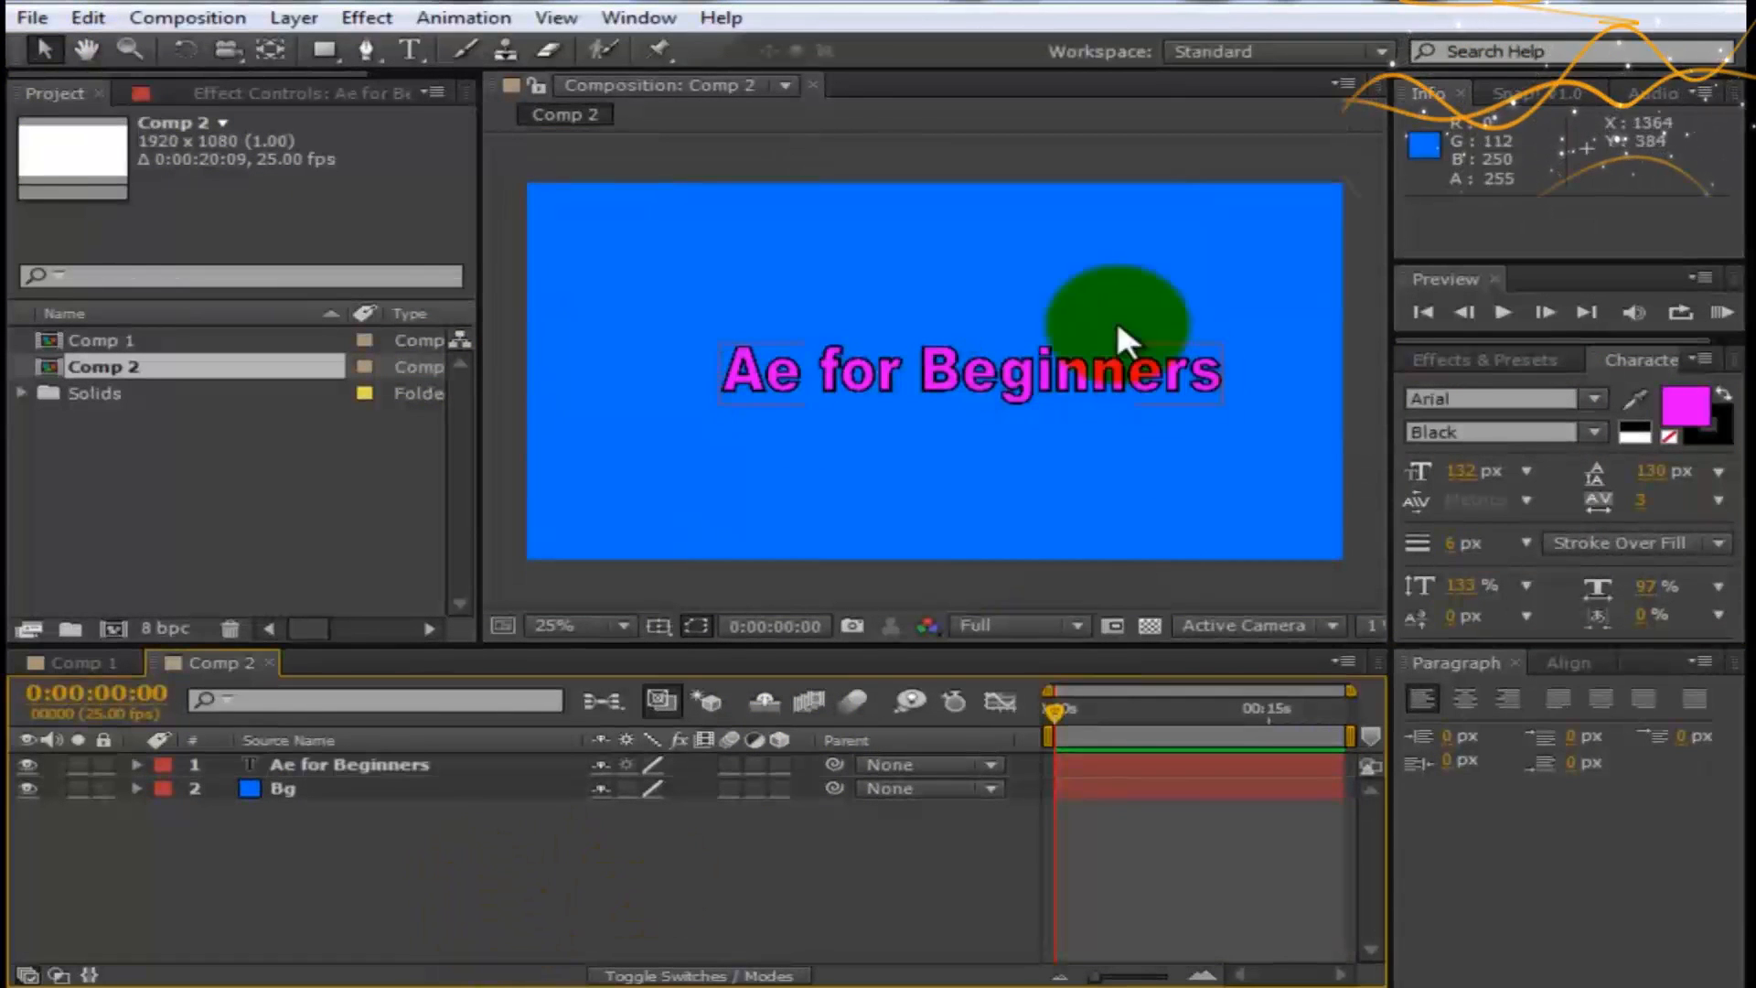
click(783, 377)
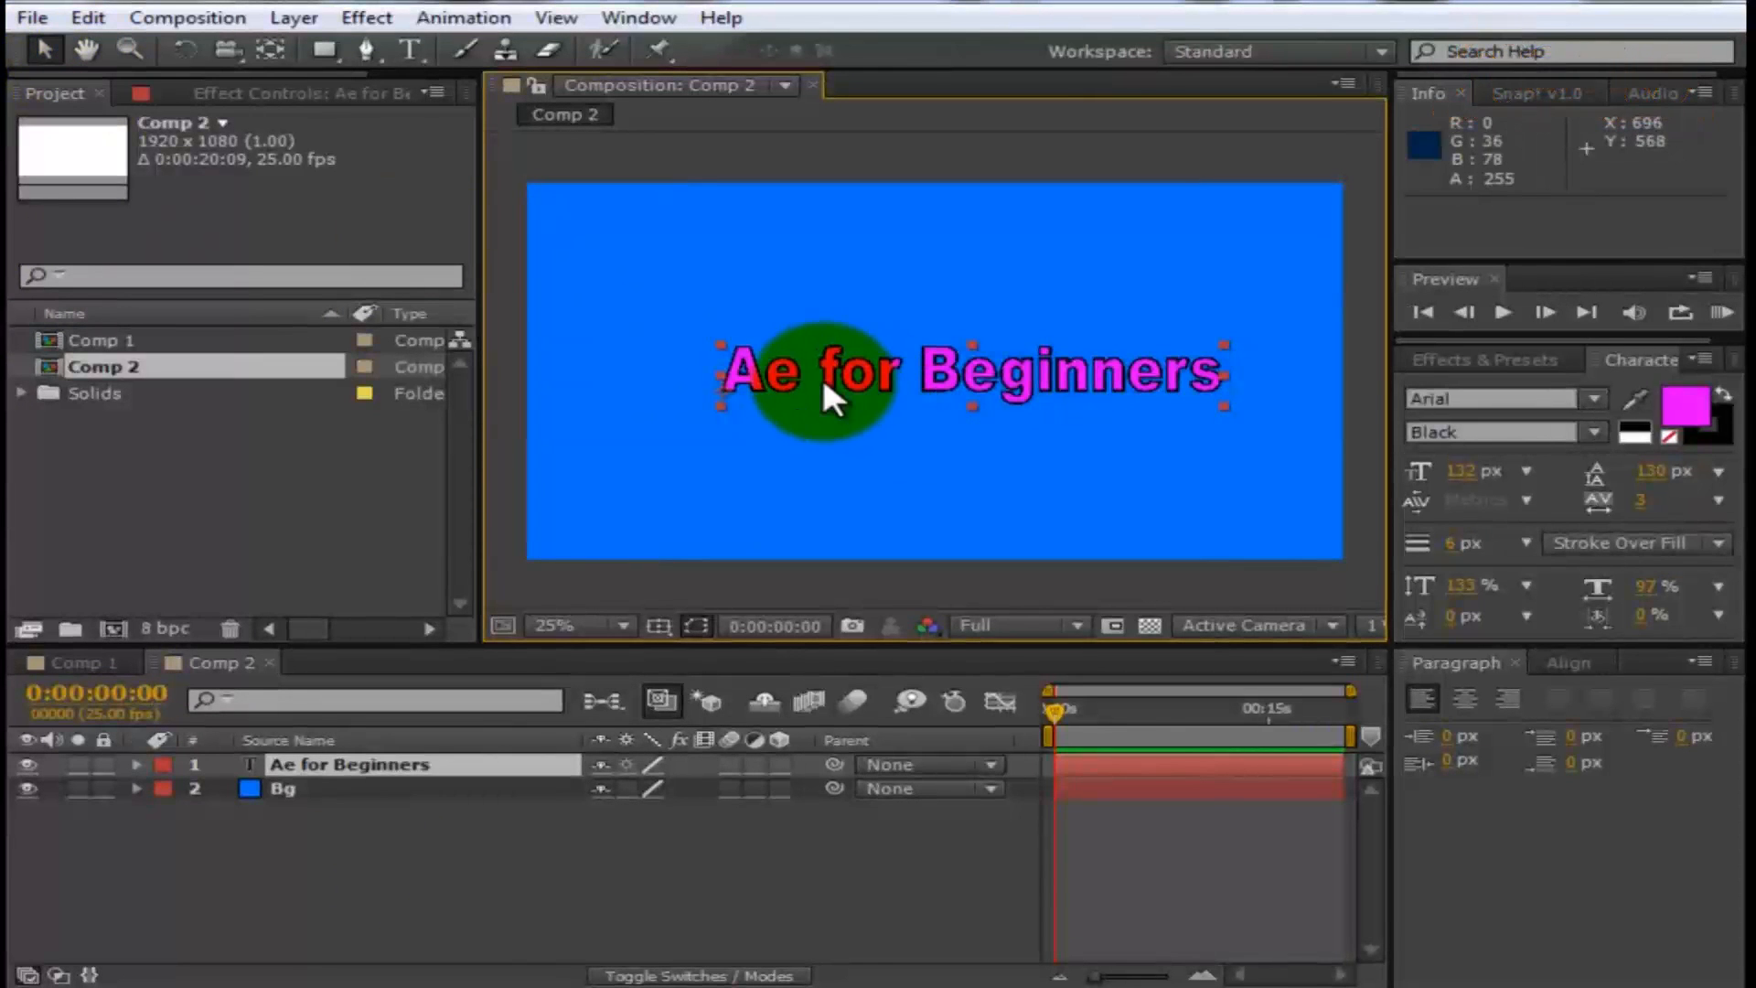
- Alternate the selection between the Bg and "Ae for Beginners" layers in the timeline, ending on the text layer
click(326, 789)
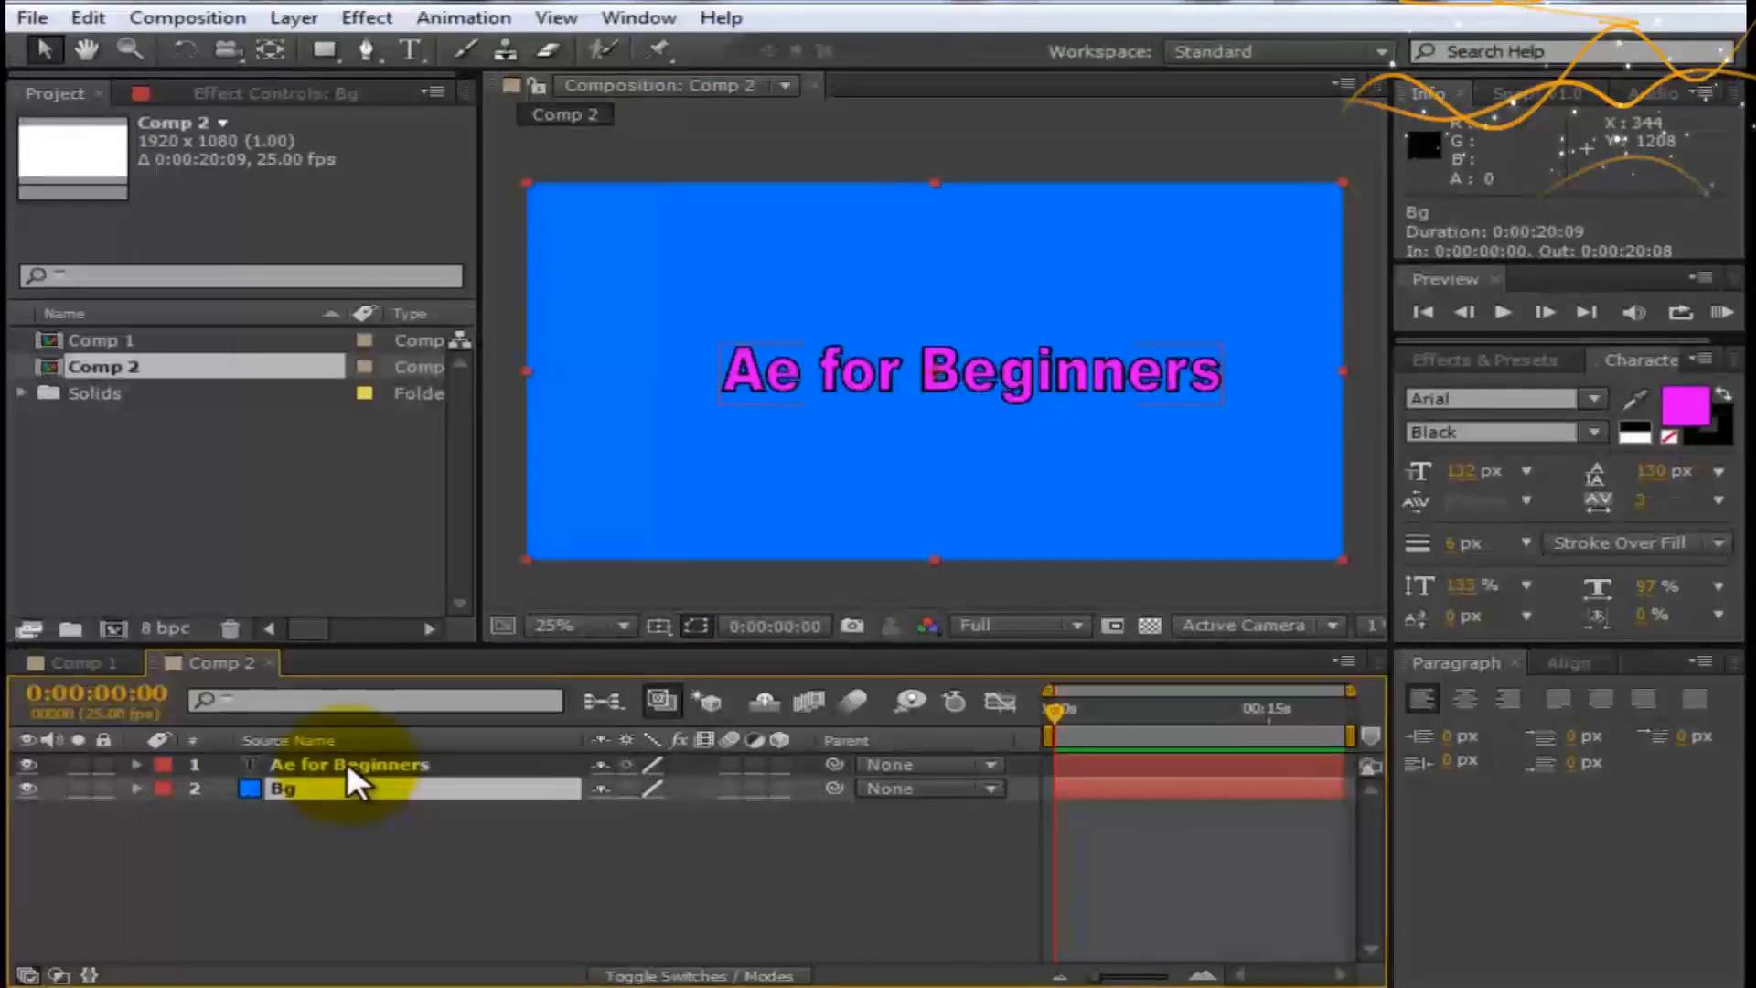
click(346, 764)
click(300, 791)
click(321, 767)
click(333, 785)
click(338, 765)
click(353, 787)
click(344, 765)
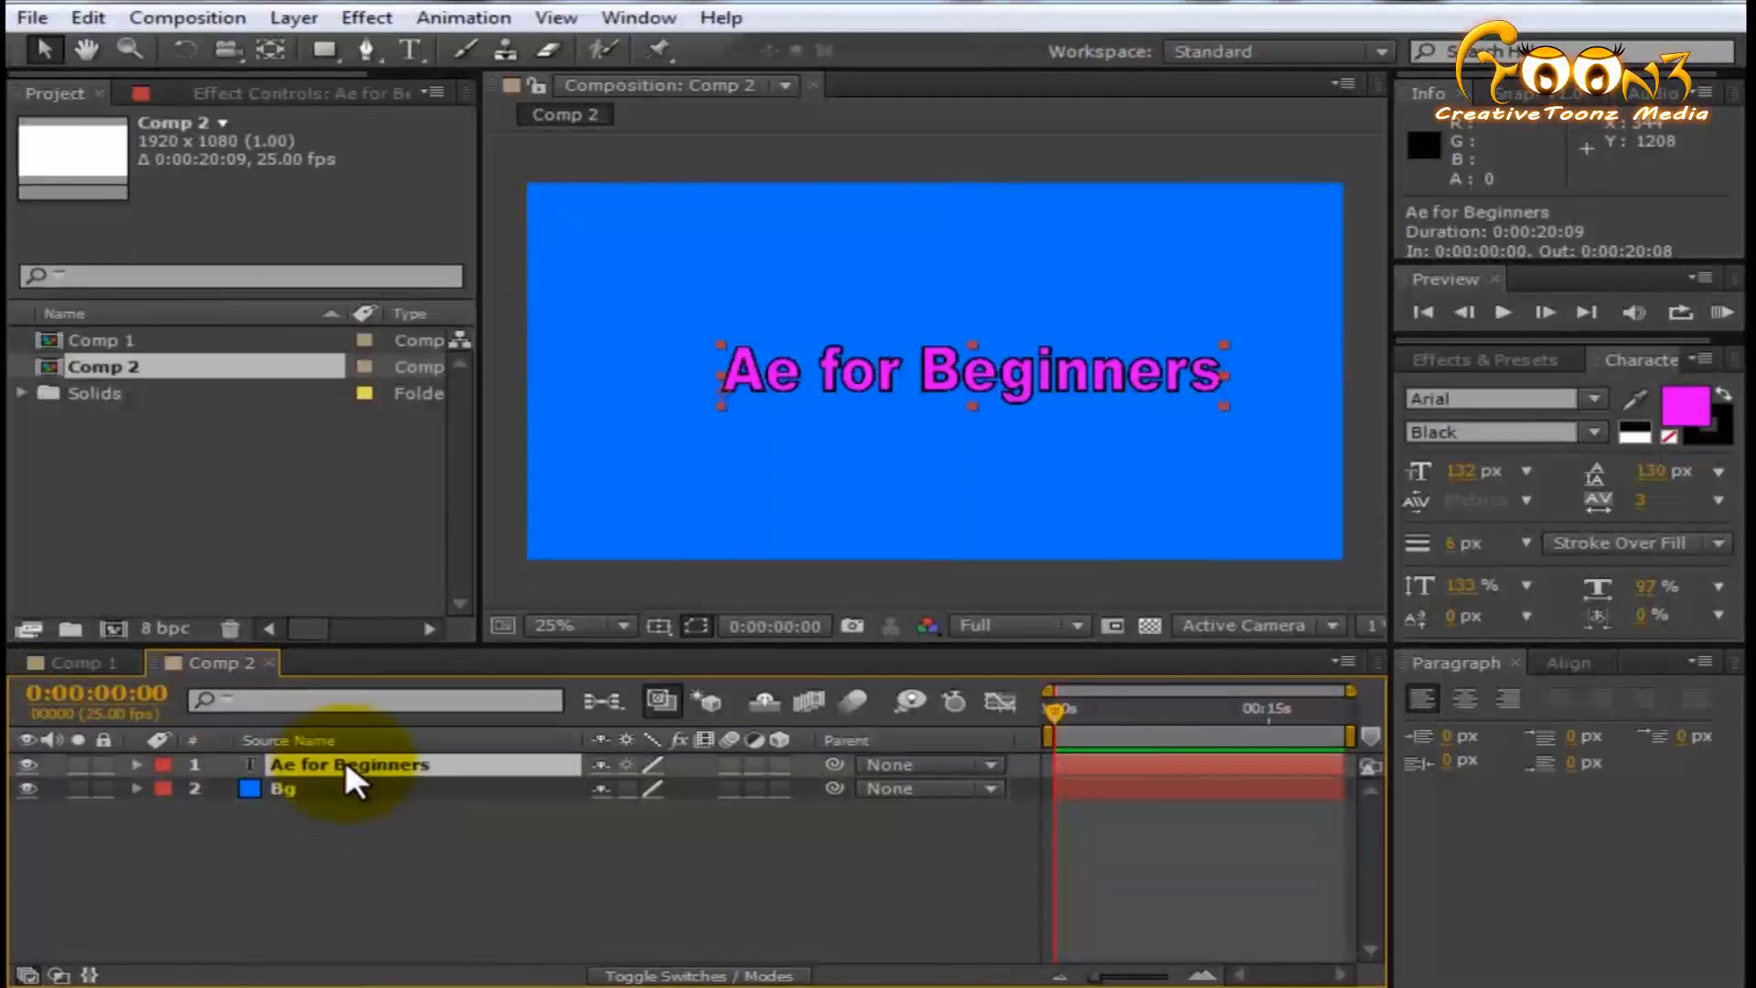
- Try moving the text to about 360, 388 and the Bg solid to about 1072, 748, and undo both moves
drag(837, 375, 772, 350)
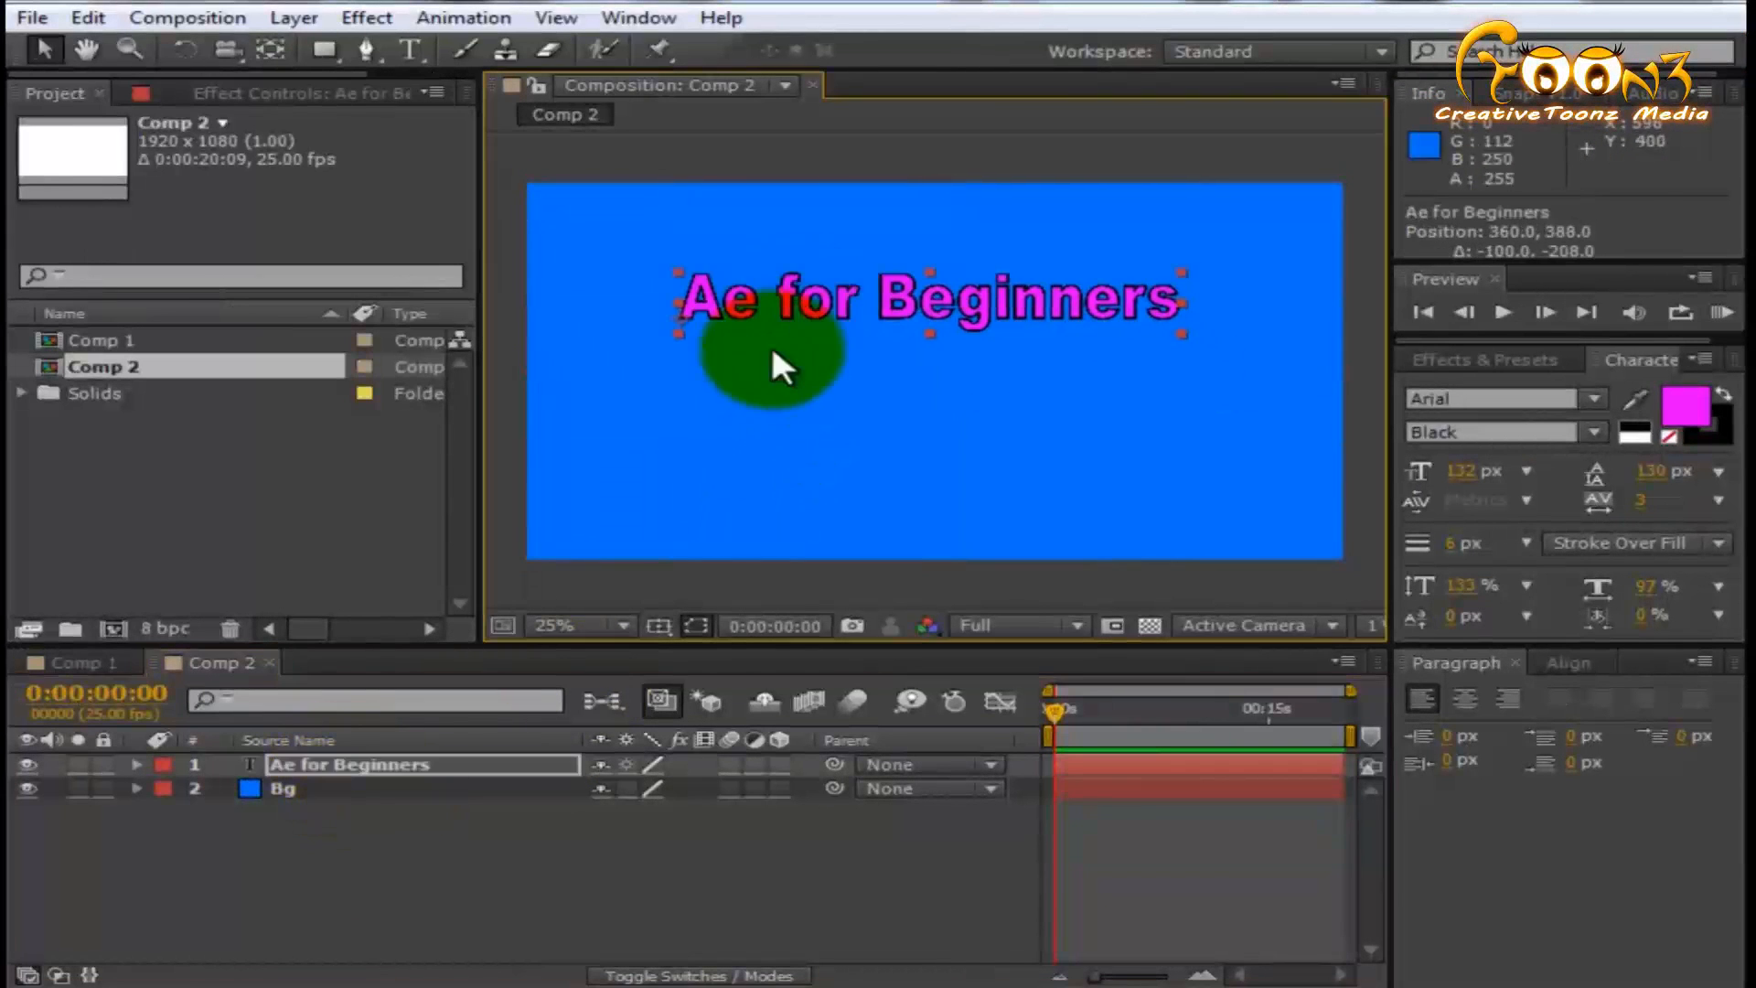
click(475, 787)
drag(712, 450, 760, 523)
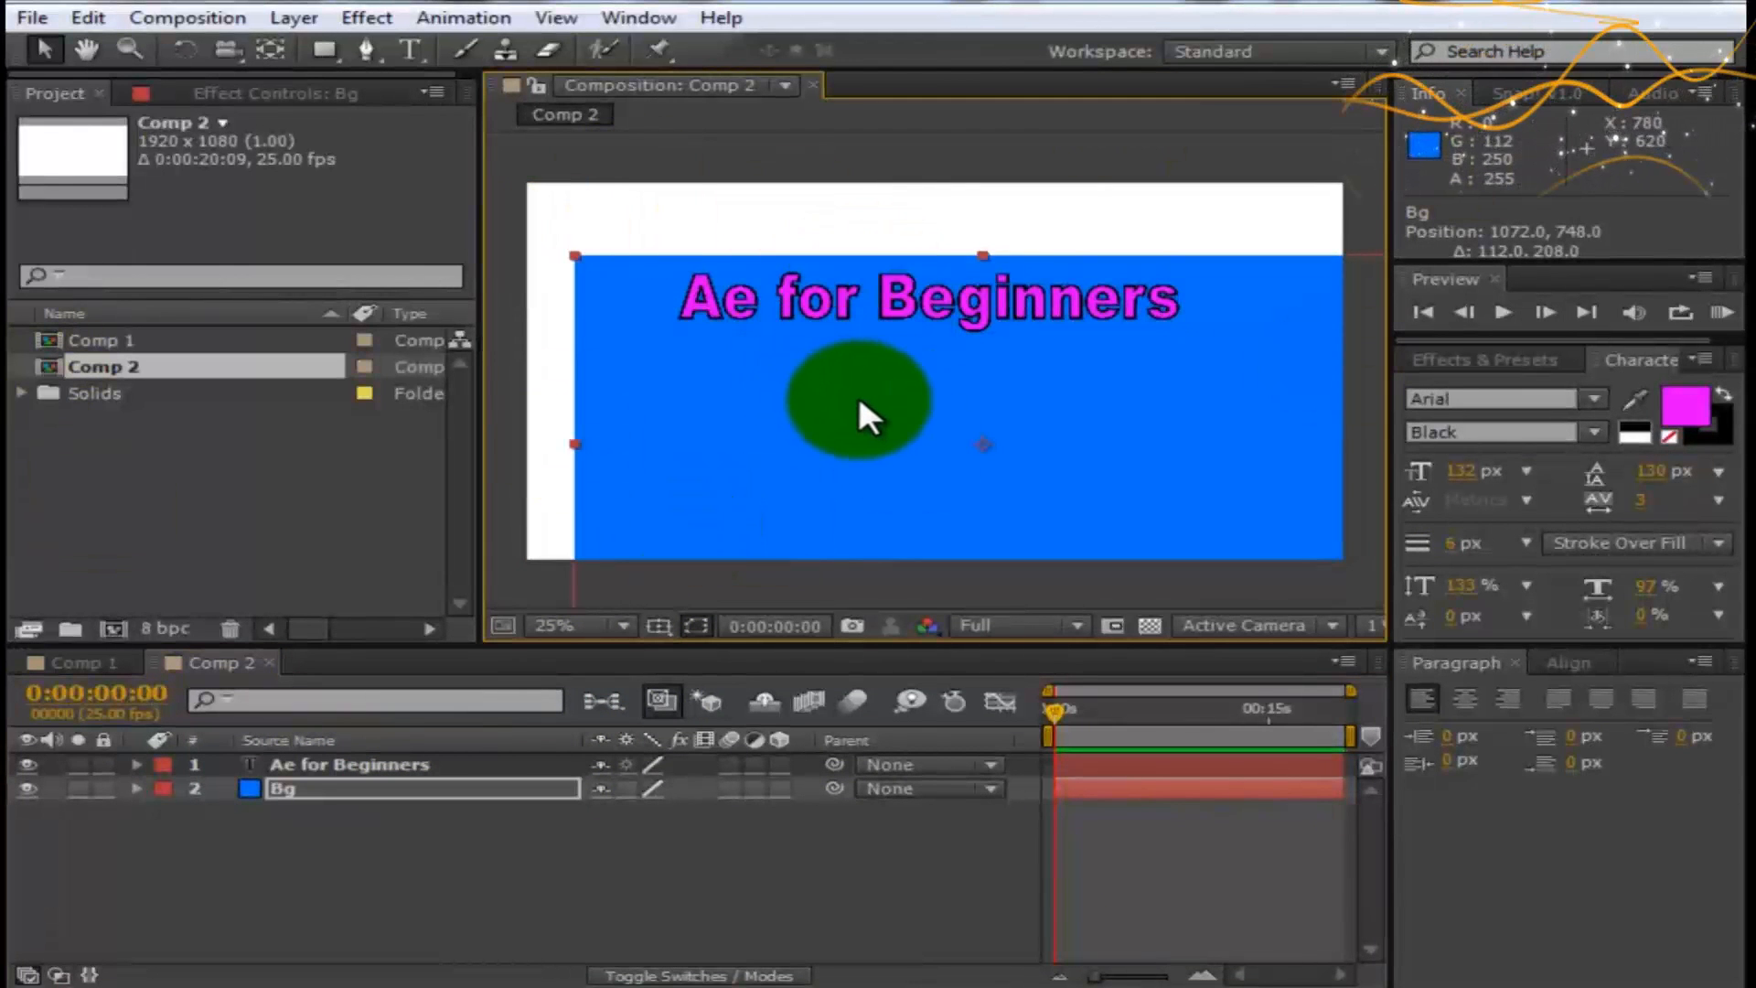
key(ctrl+z)
key(ctrl+z)
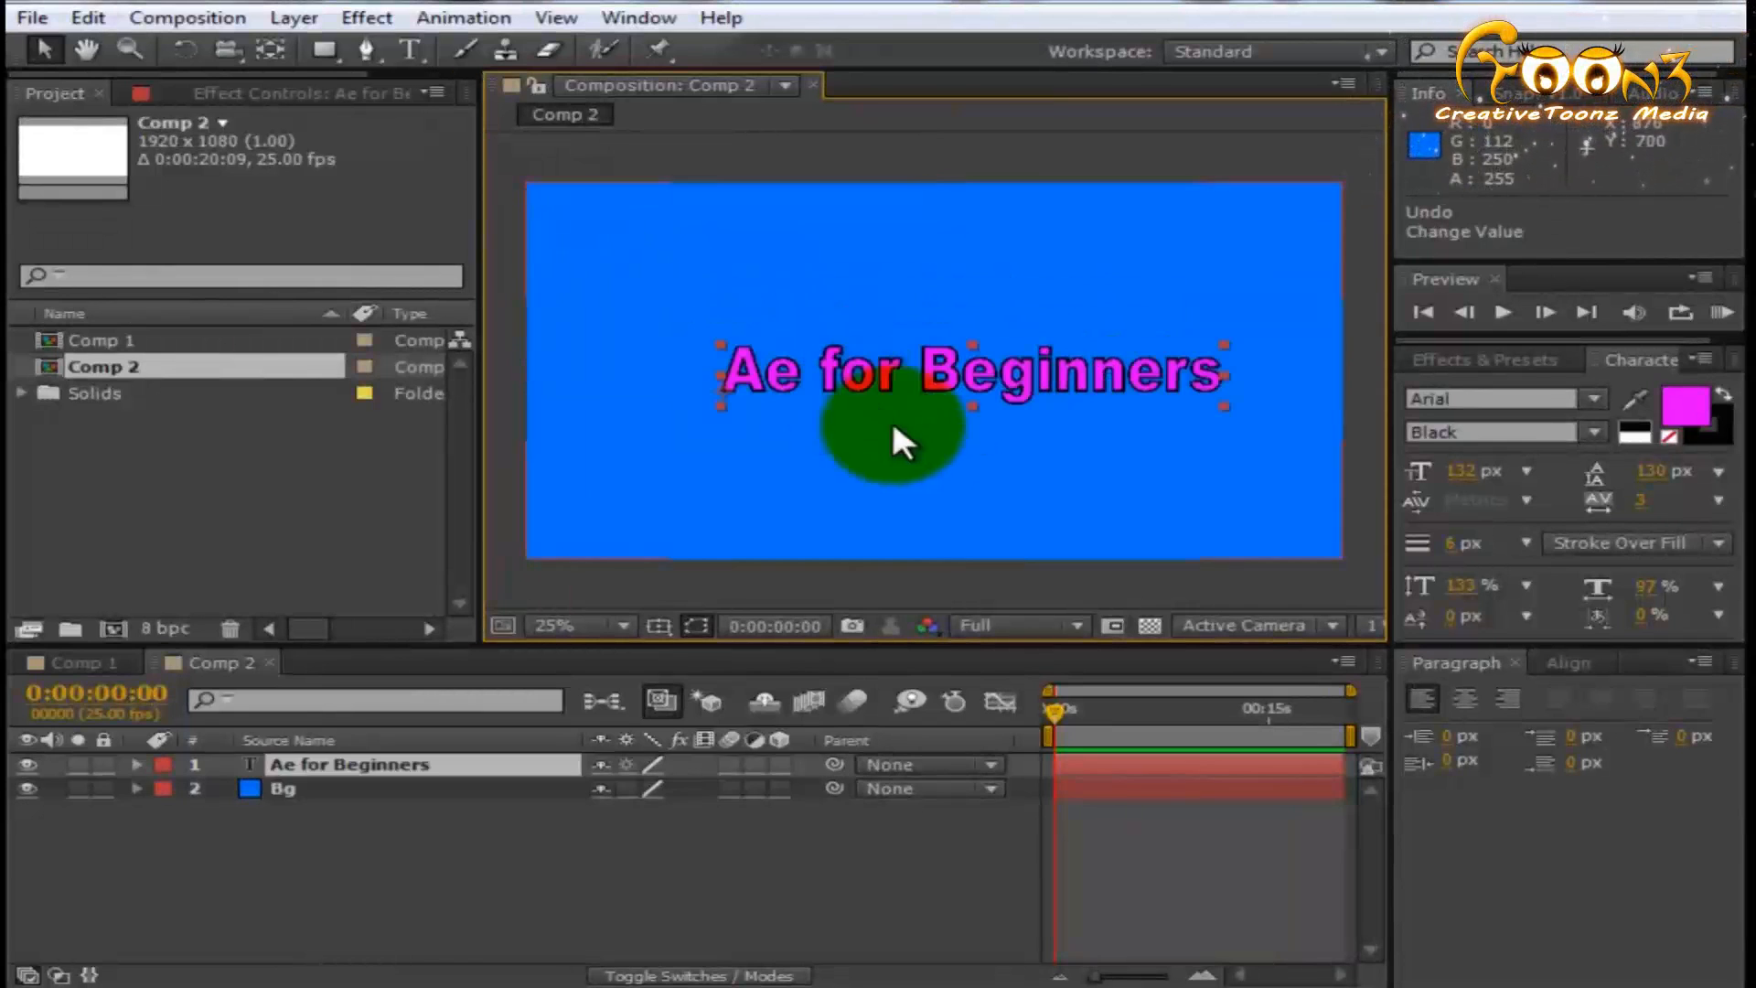
- Deselect all layers and pan the composition view with the Hand tool
click(437, 876)
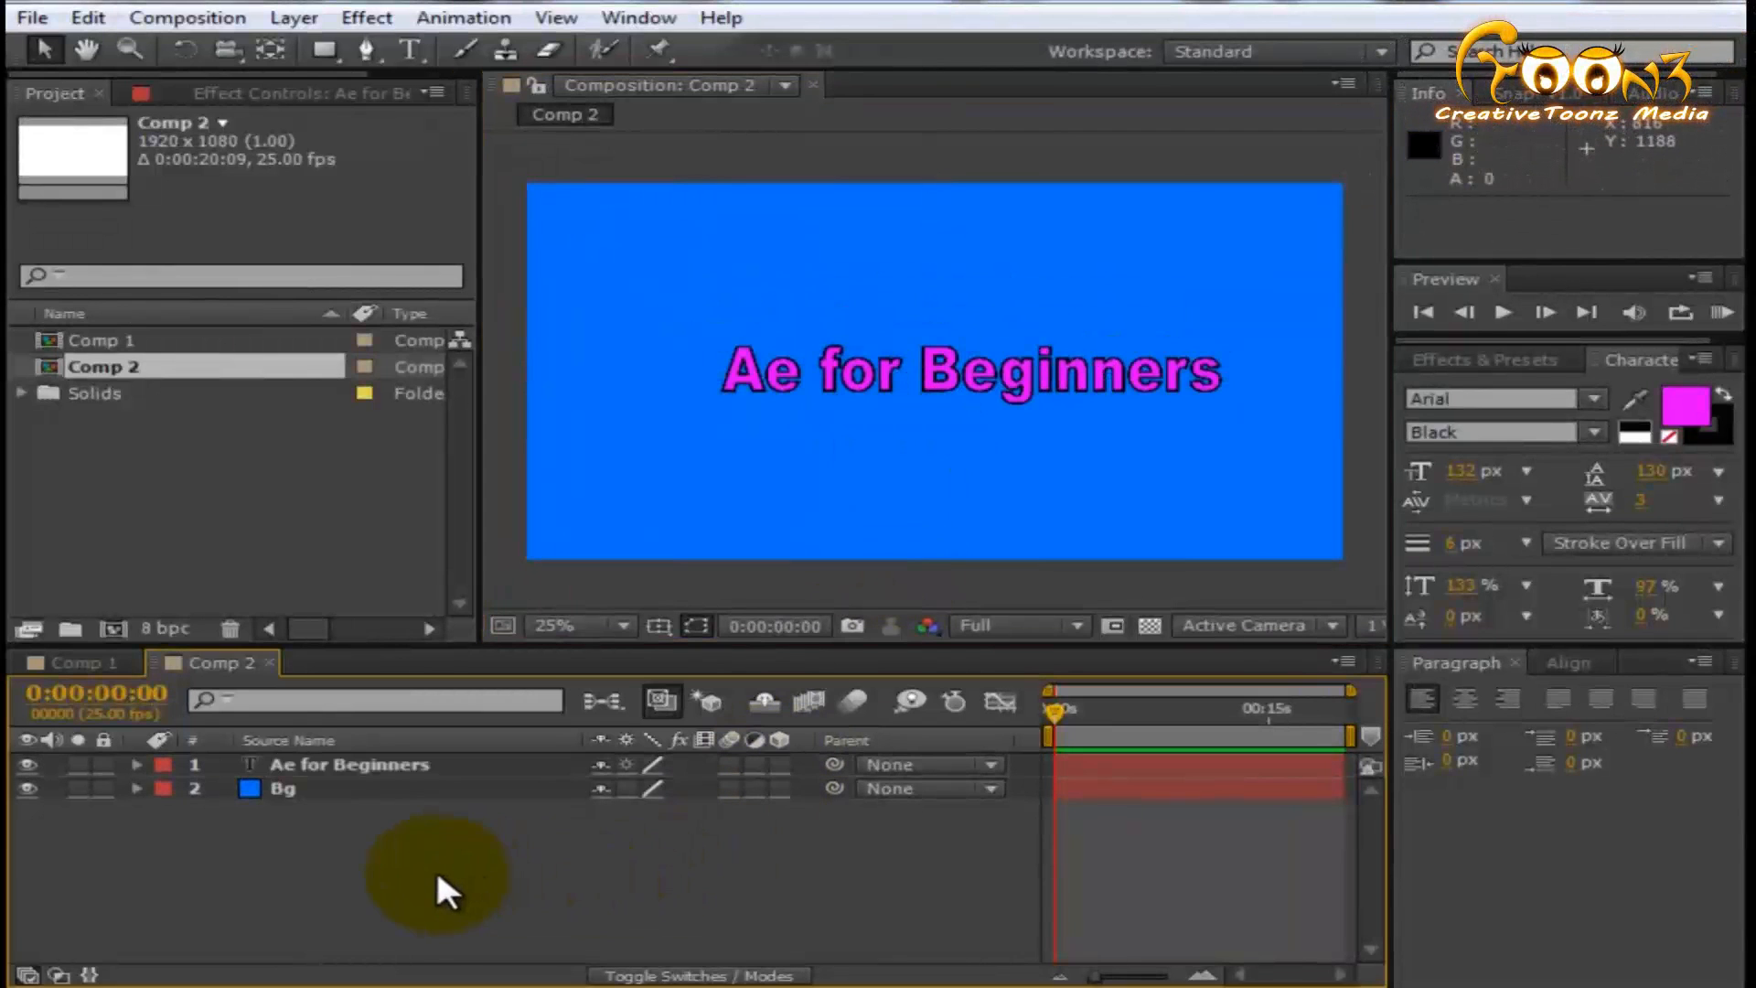
click(88, 48)
drag(886, 383, 811, 408)
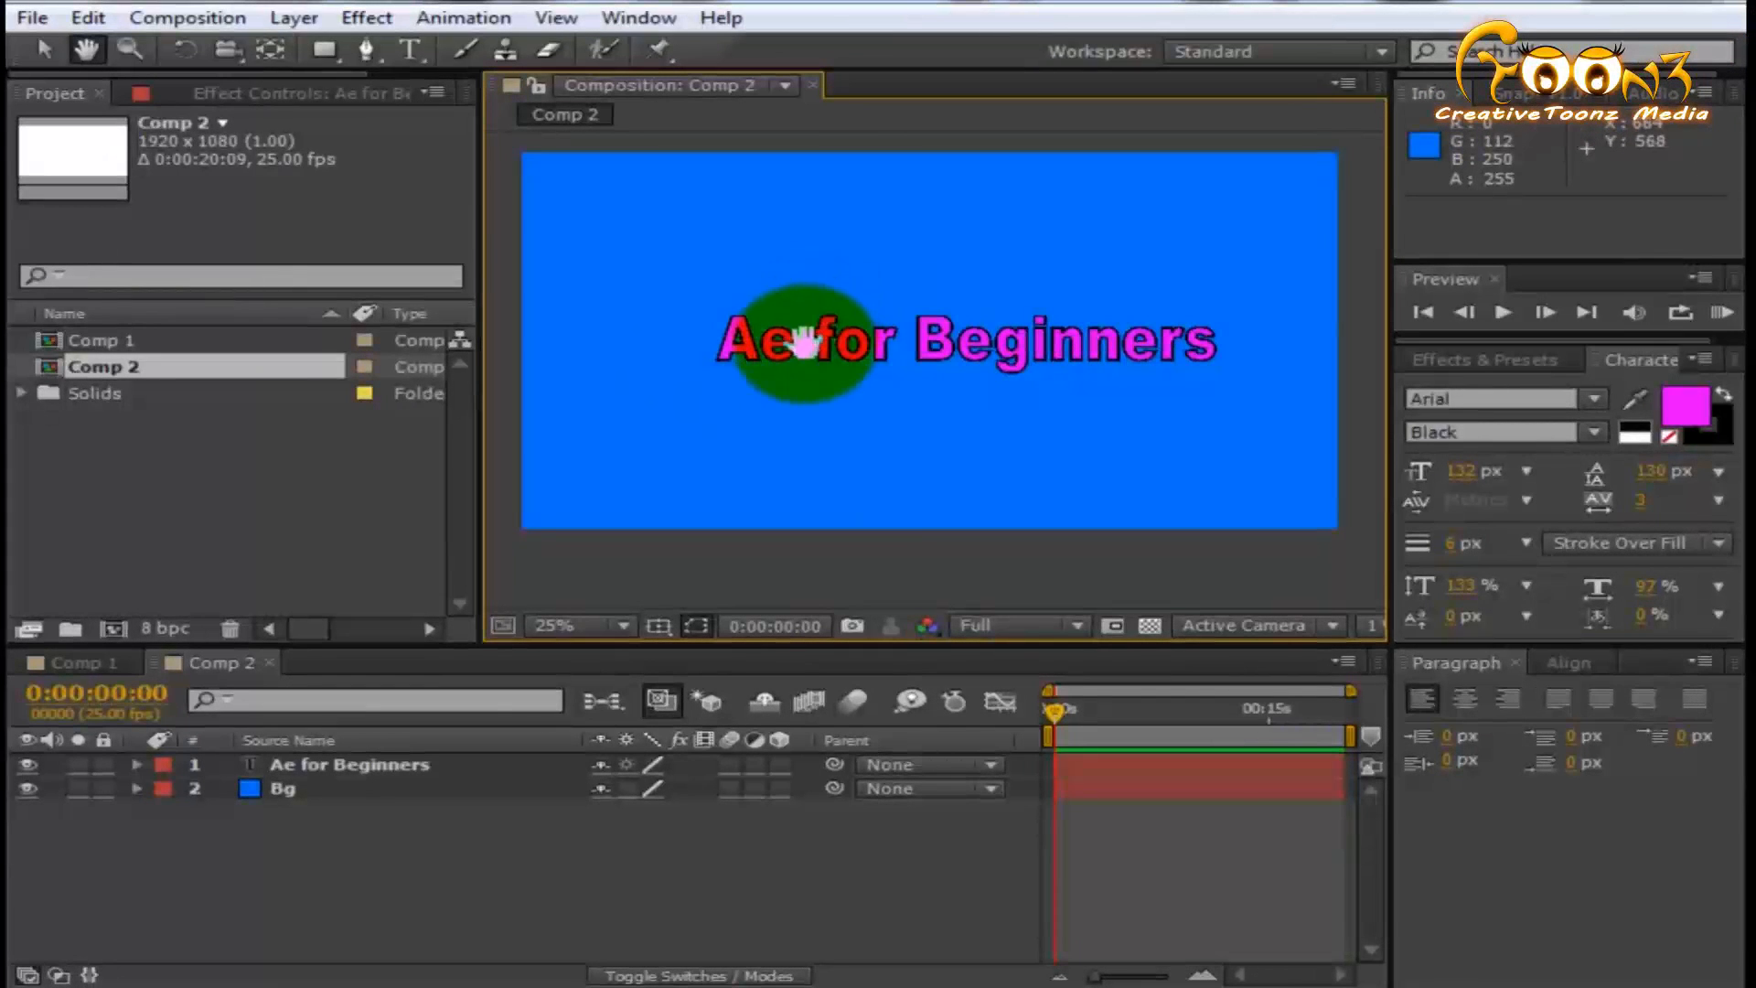
- Magnify the composition view to 100% with the Zoom tool and reduce it to 12.5%
click(130, 47)
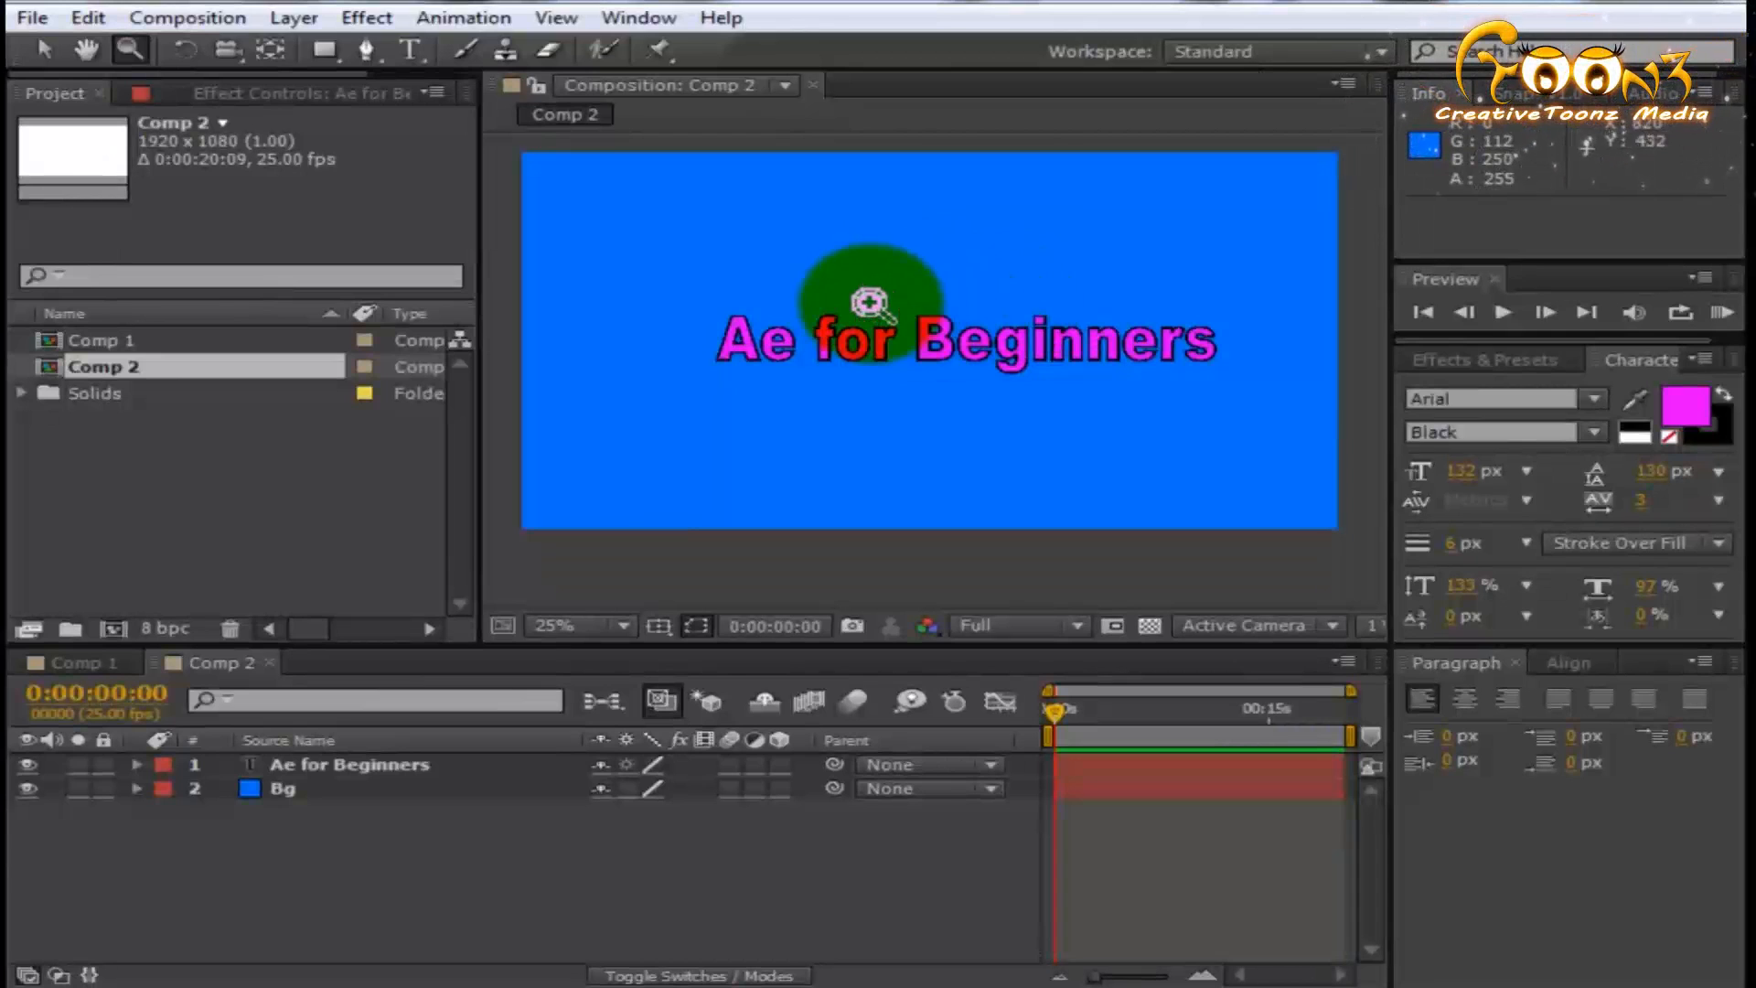
click(870, 303)
click(870, 302)
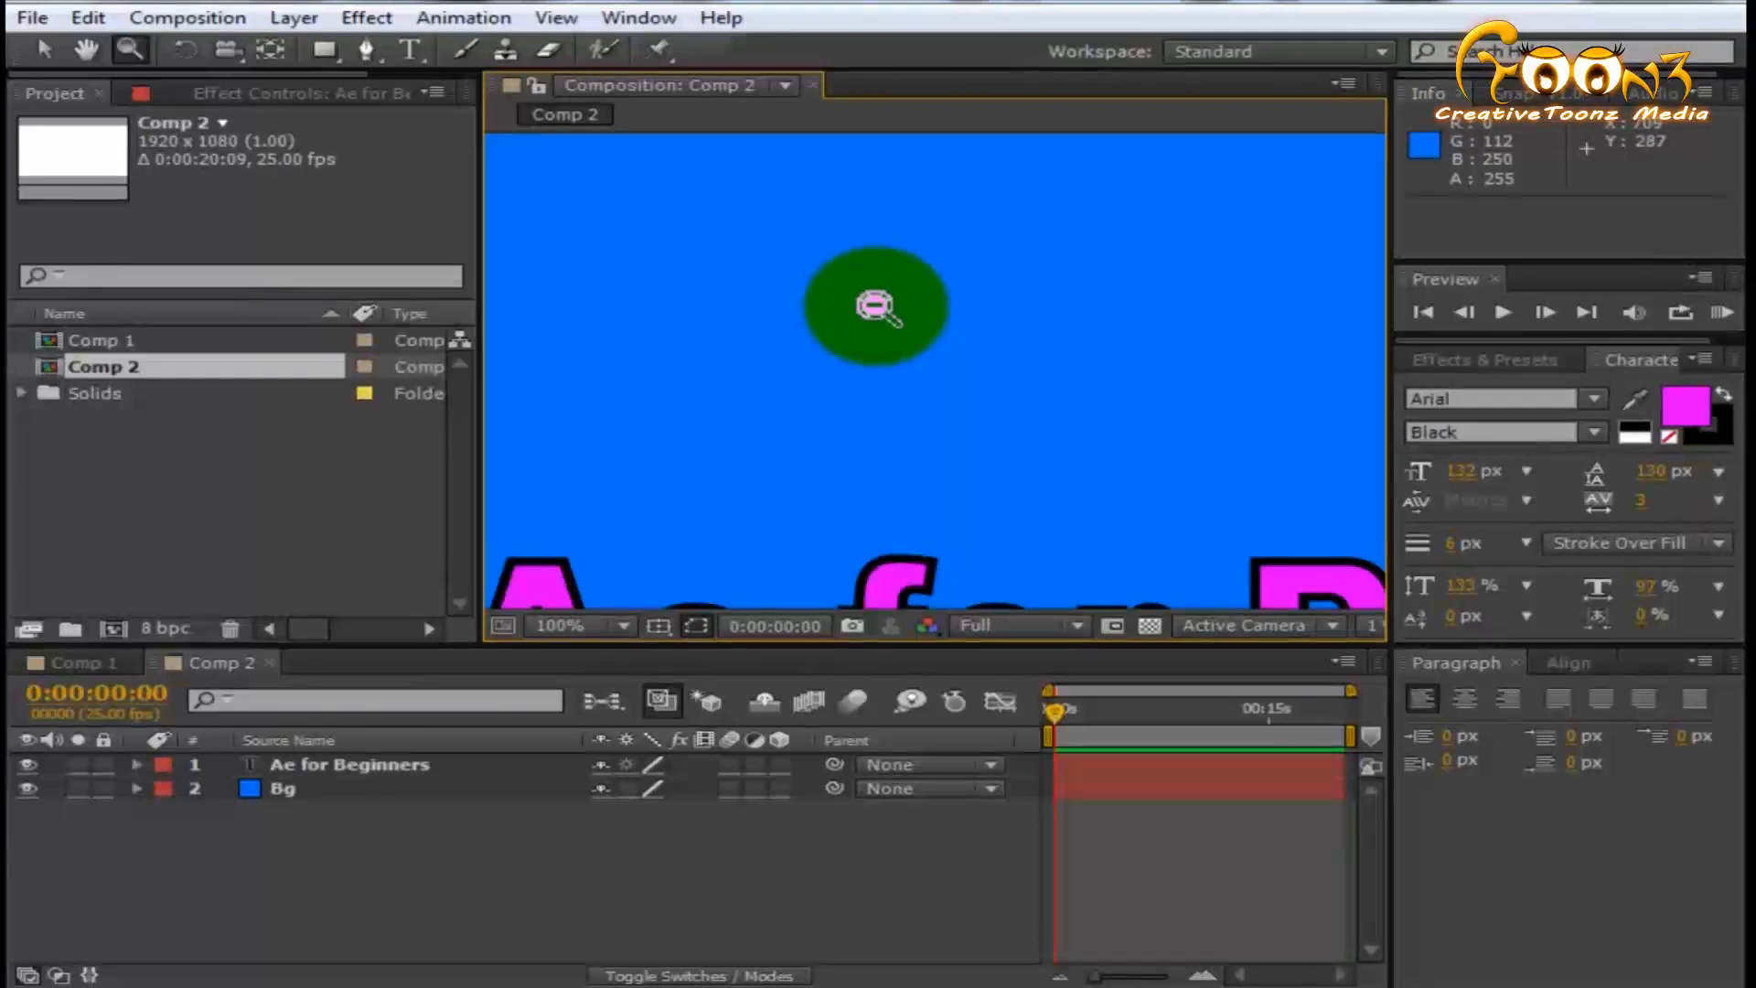
alt+click(875, 307)
alt+click(877, 304)
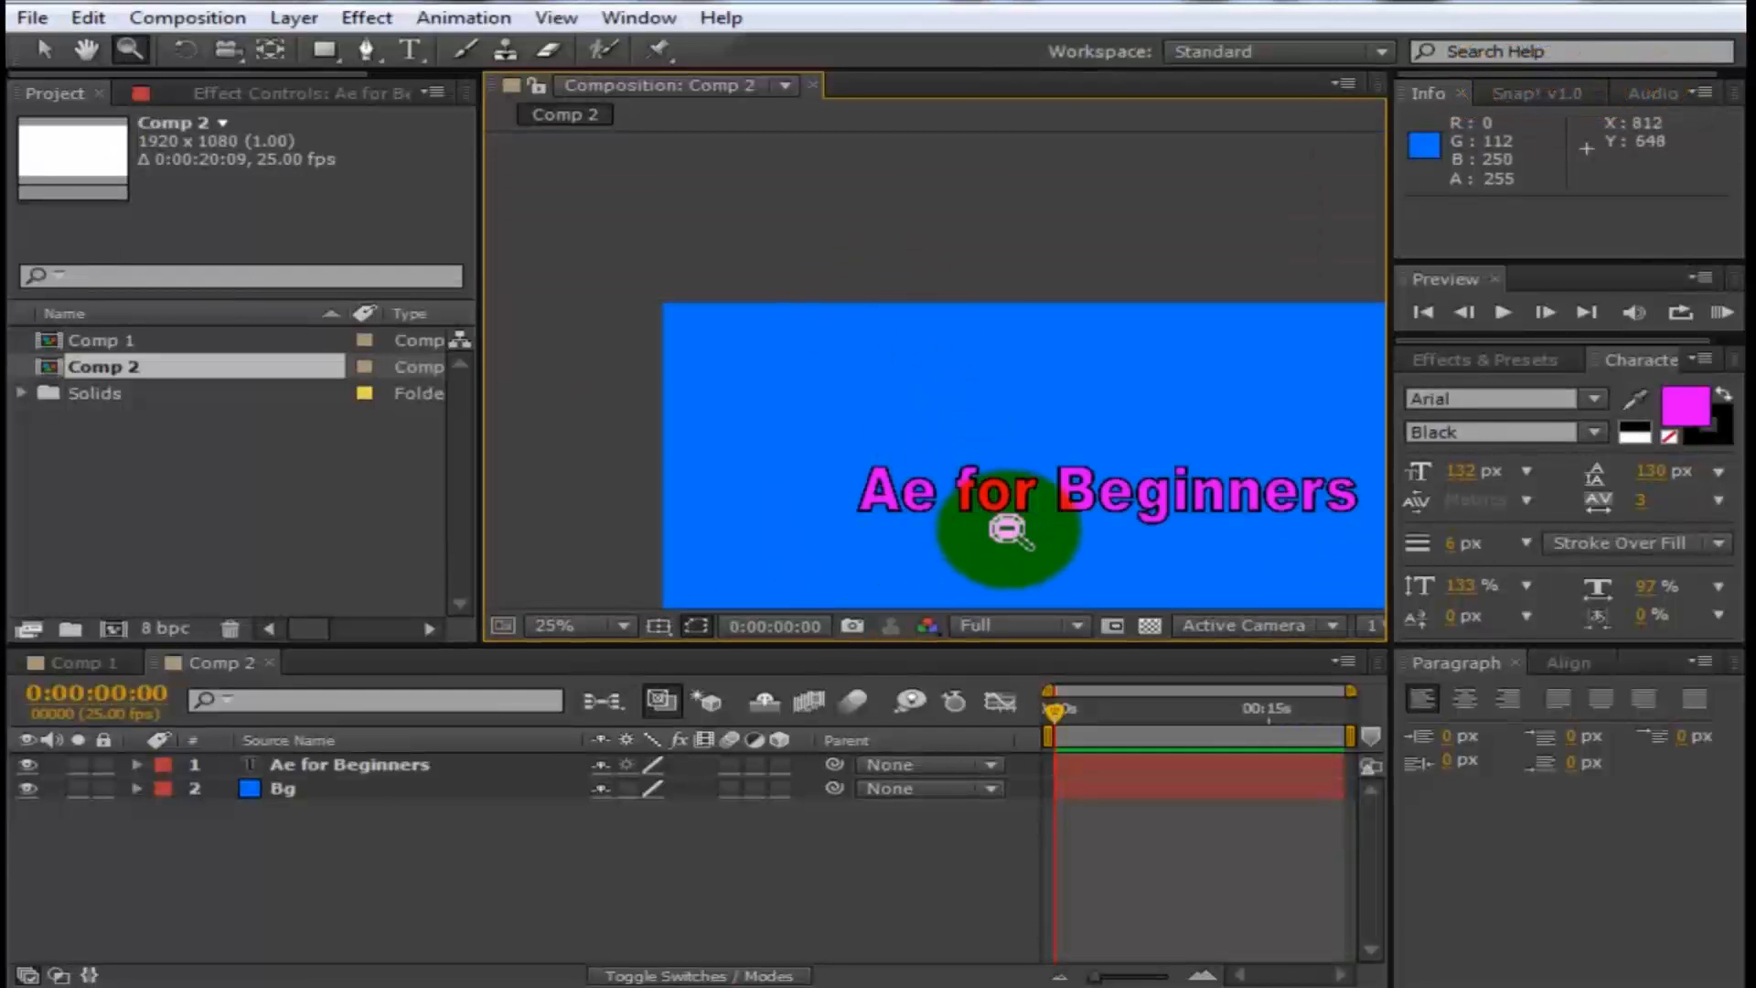
alt+click(982, 434)
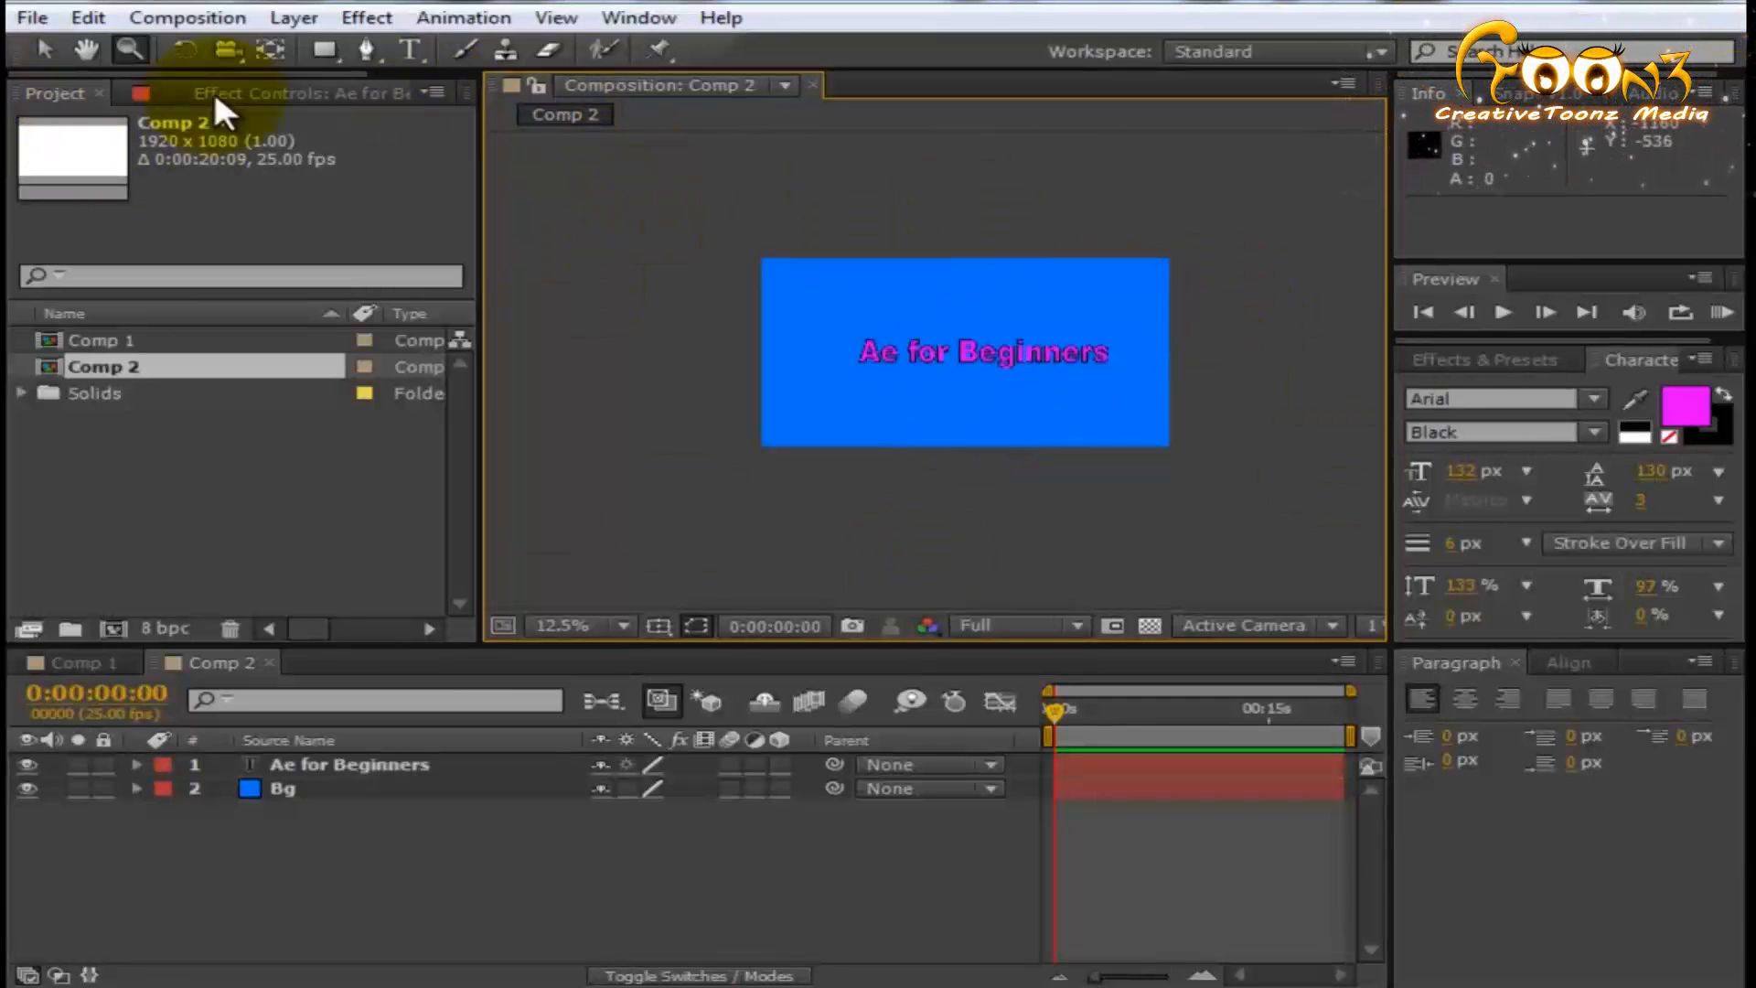
- Rotate the "Ae for Beginners" layer by about -5.1° with the Rotation tool
click(182, 51)
click(363, 764)
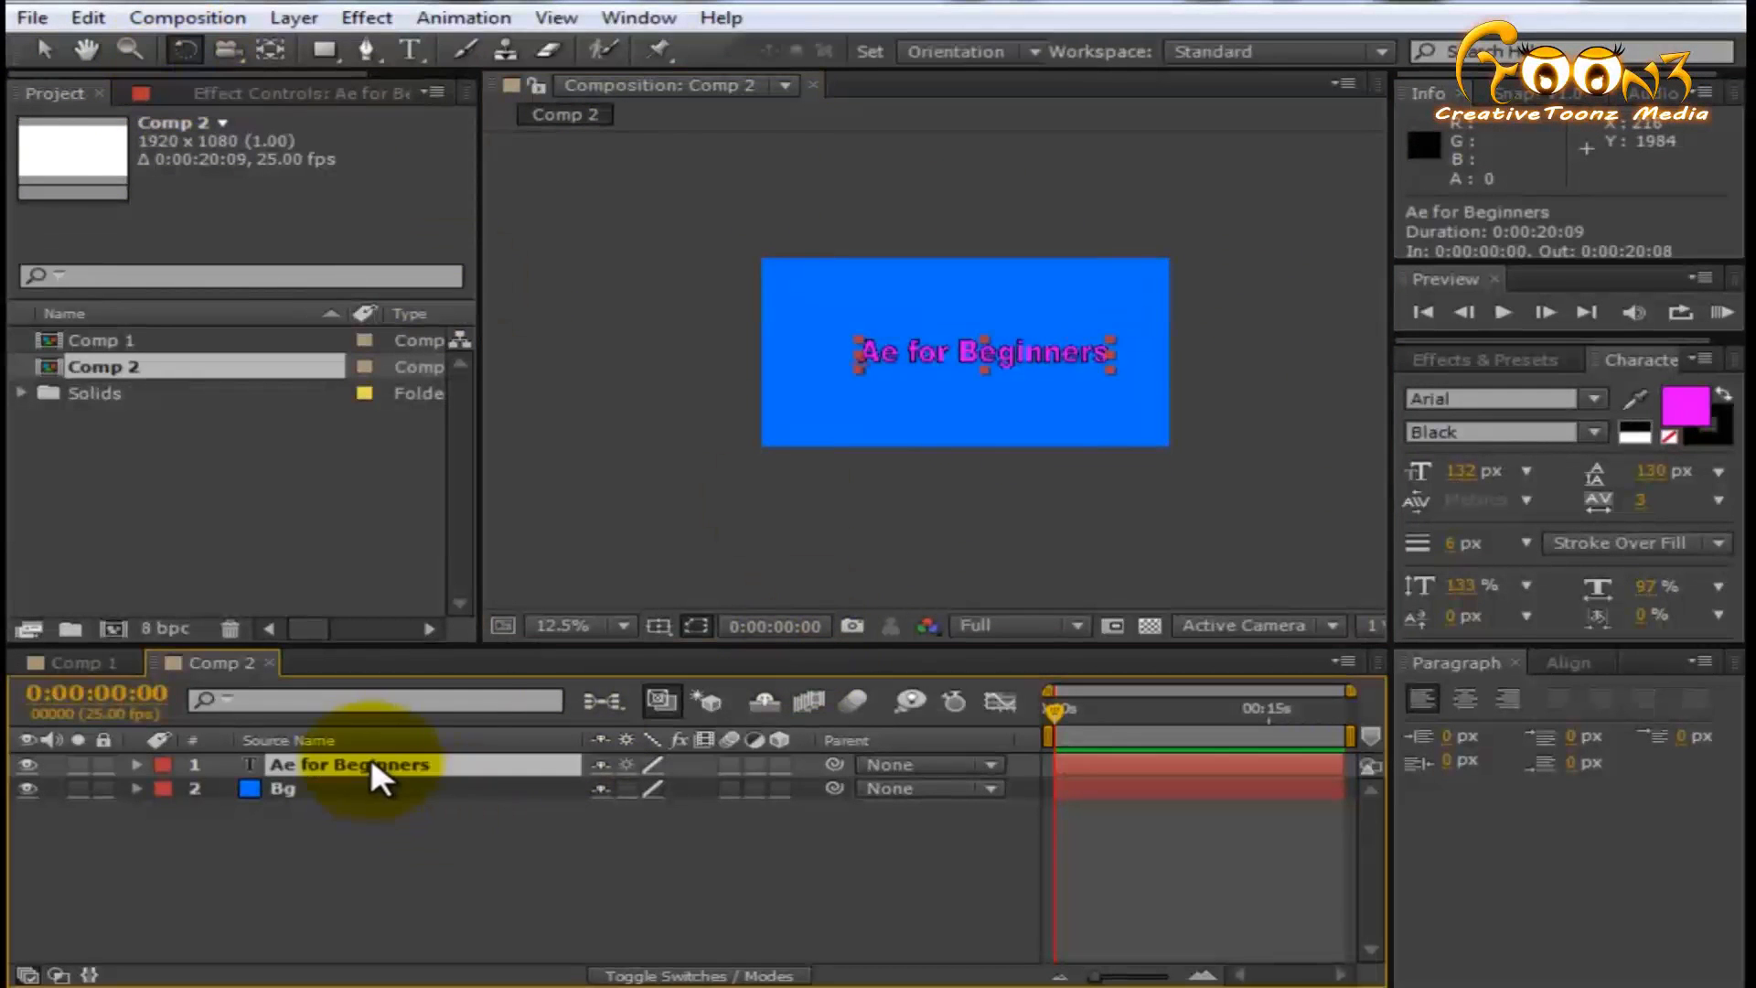
drag(1105, 375, 1059, 353)
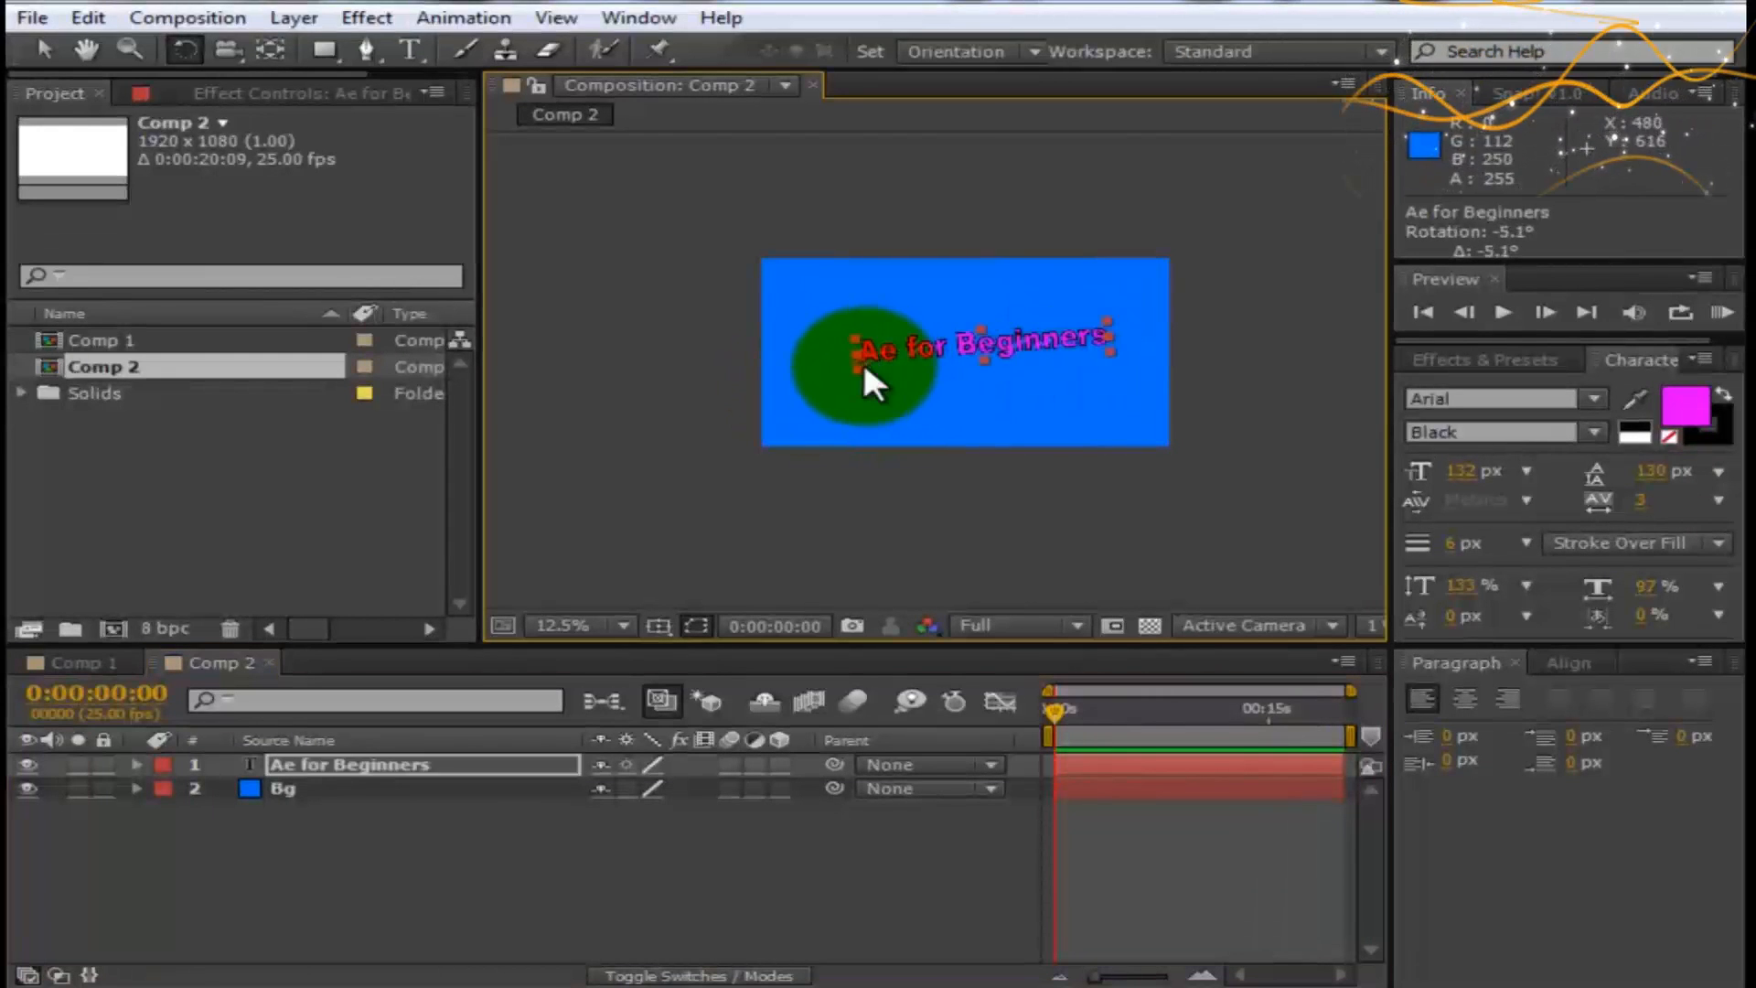
- Move the text layer's anchor point from its start to about the middle of the text with the Pan Behind tool
scroll(862, 359, up, 4)
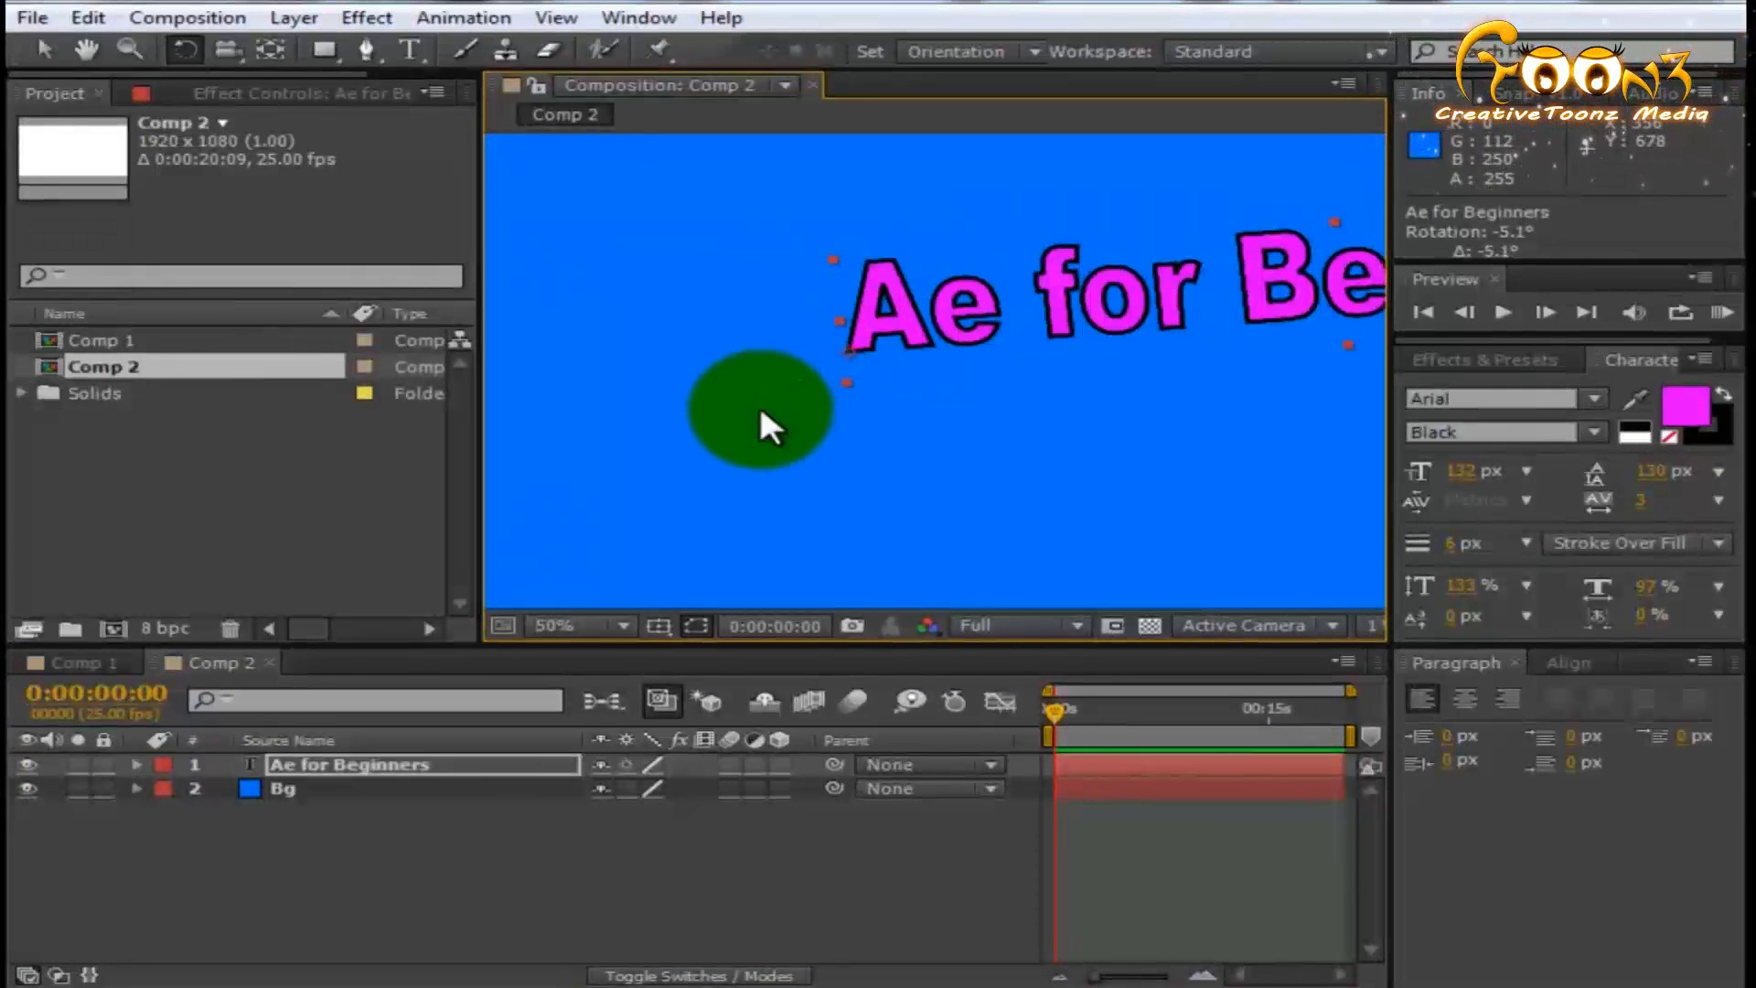
scroll(759, 402, down, 2)
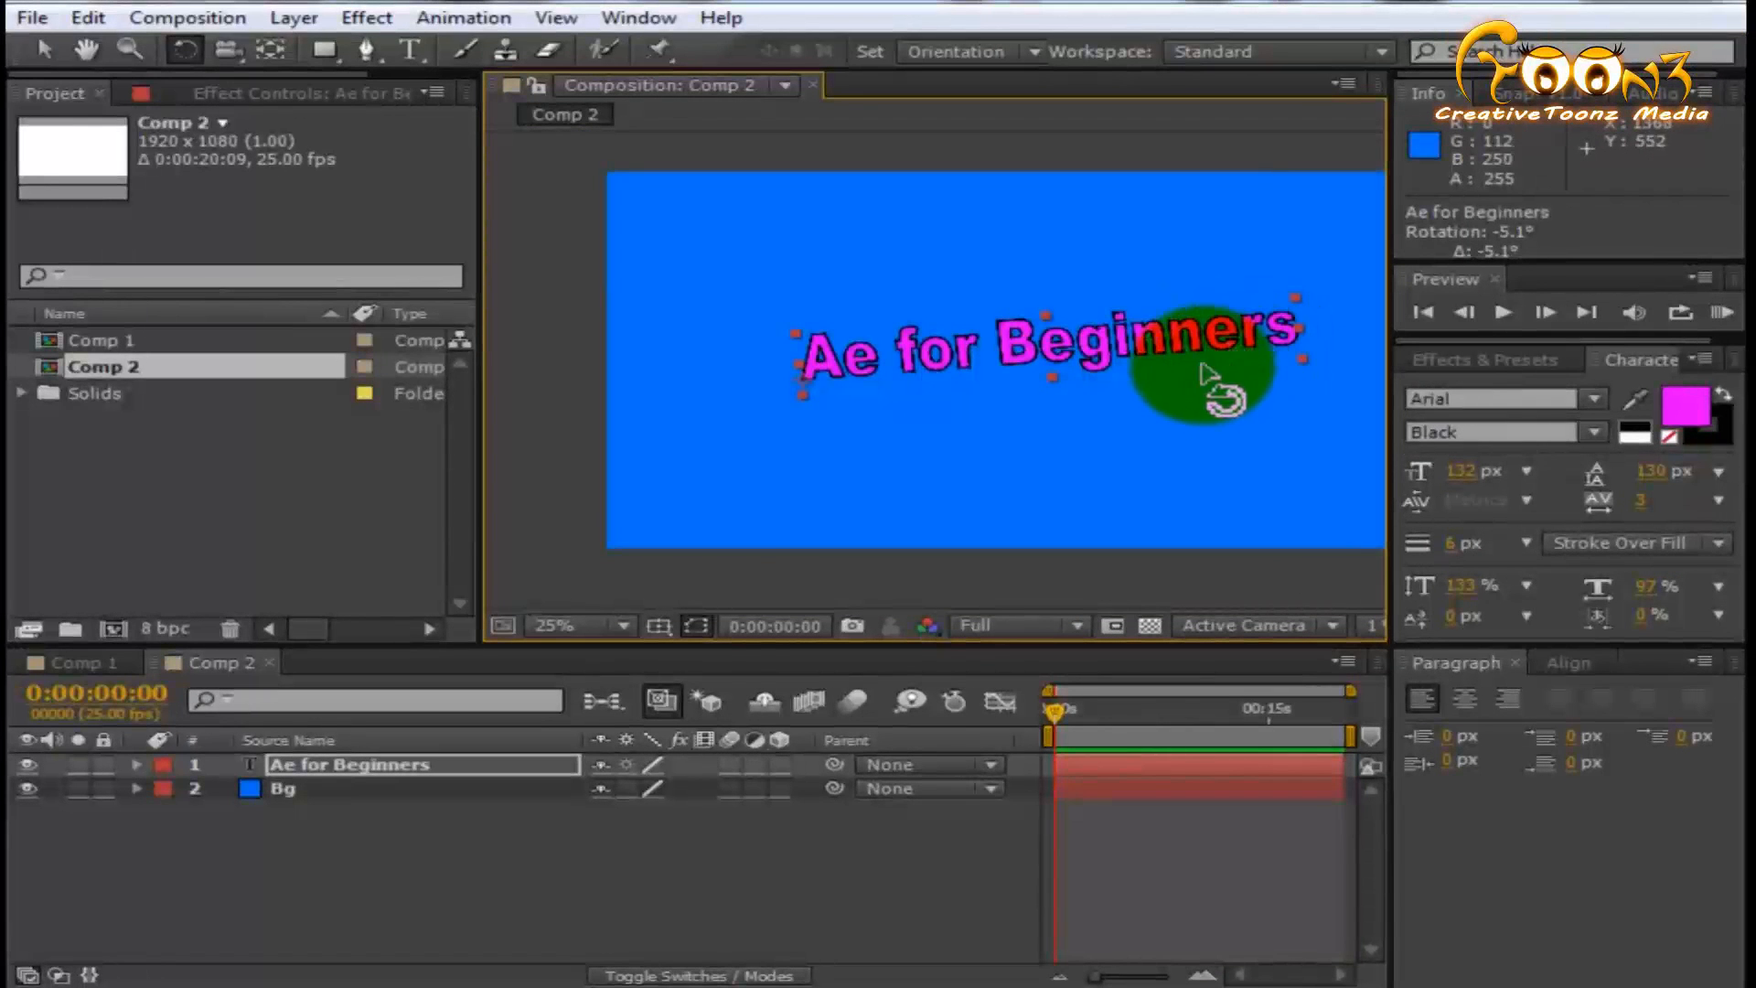
click(272, 49)
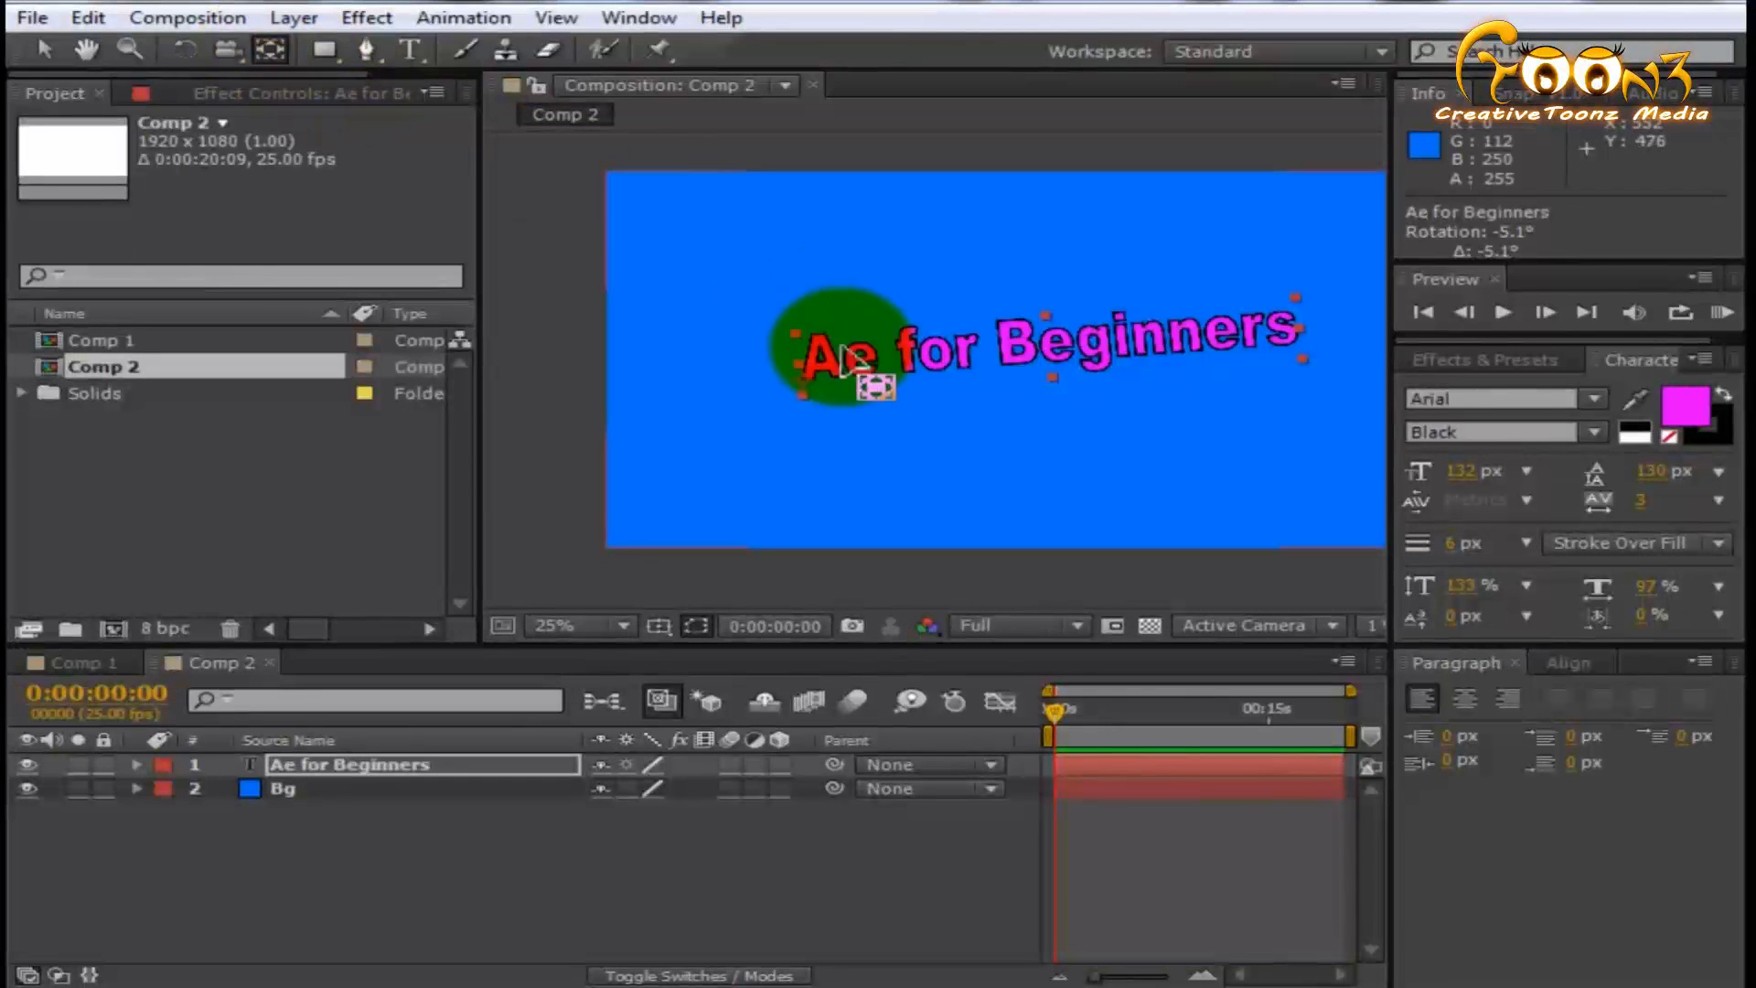
drag(811, 383, 1049, 350)
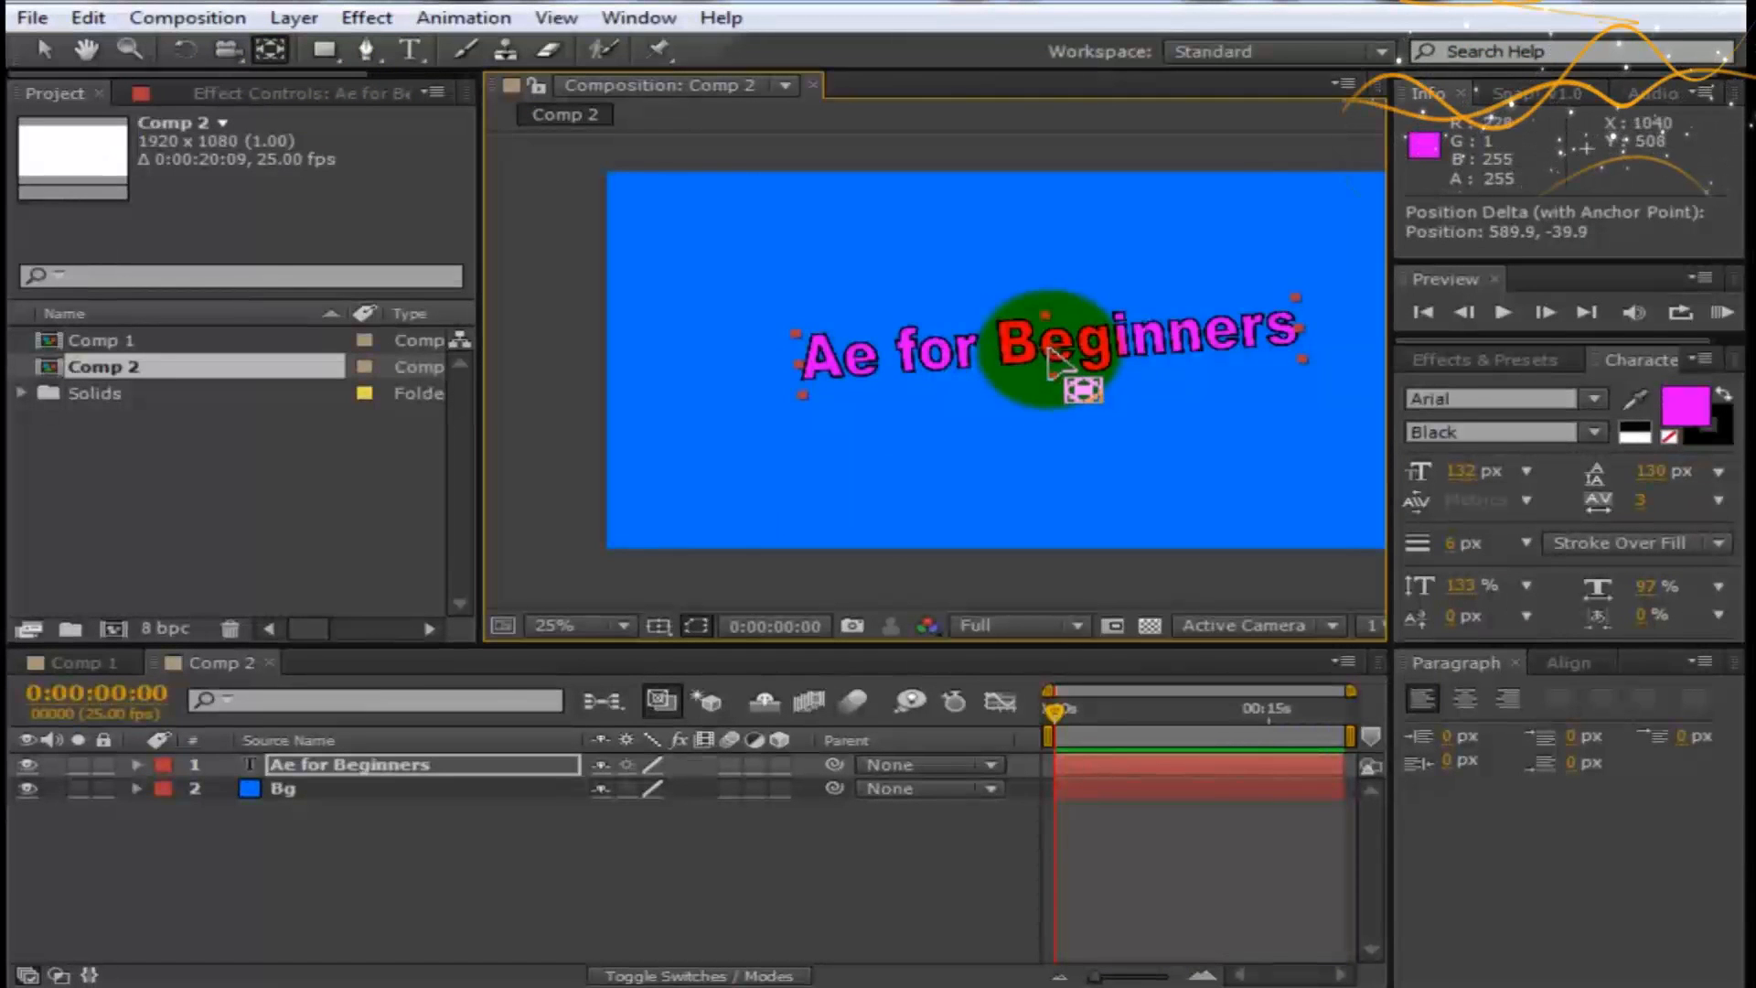
- Rotate the text layer by about -8.6° around its centred anchor point with the Rotation tool
click(186, 49)
drag(1274, 274, 1054, 366)
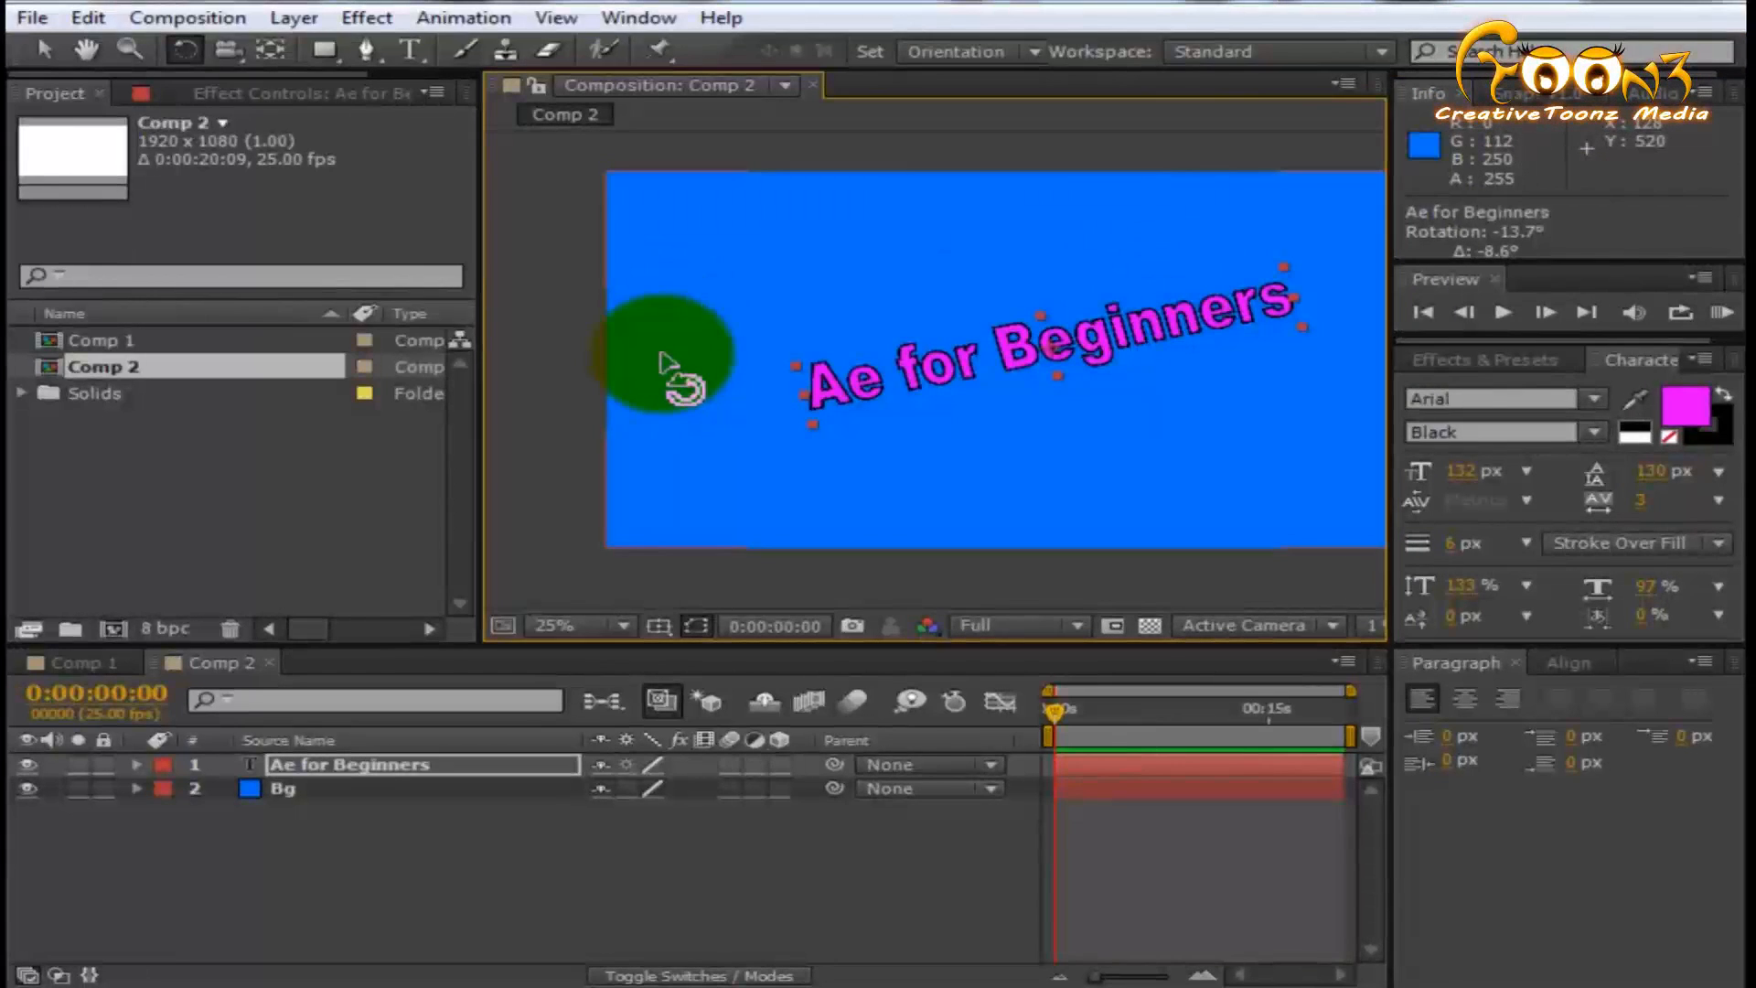
- Set the composition view's magnification to Fit, switch it to 100%, and return it to Fit
click(563, 624)
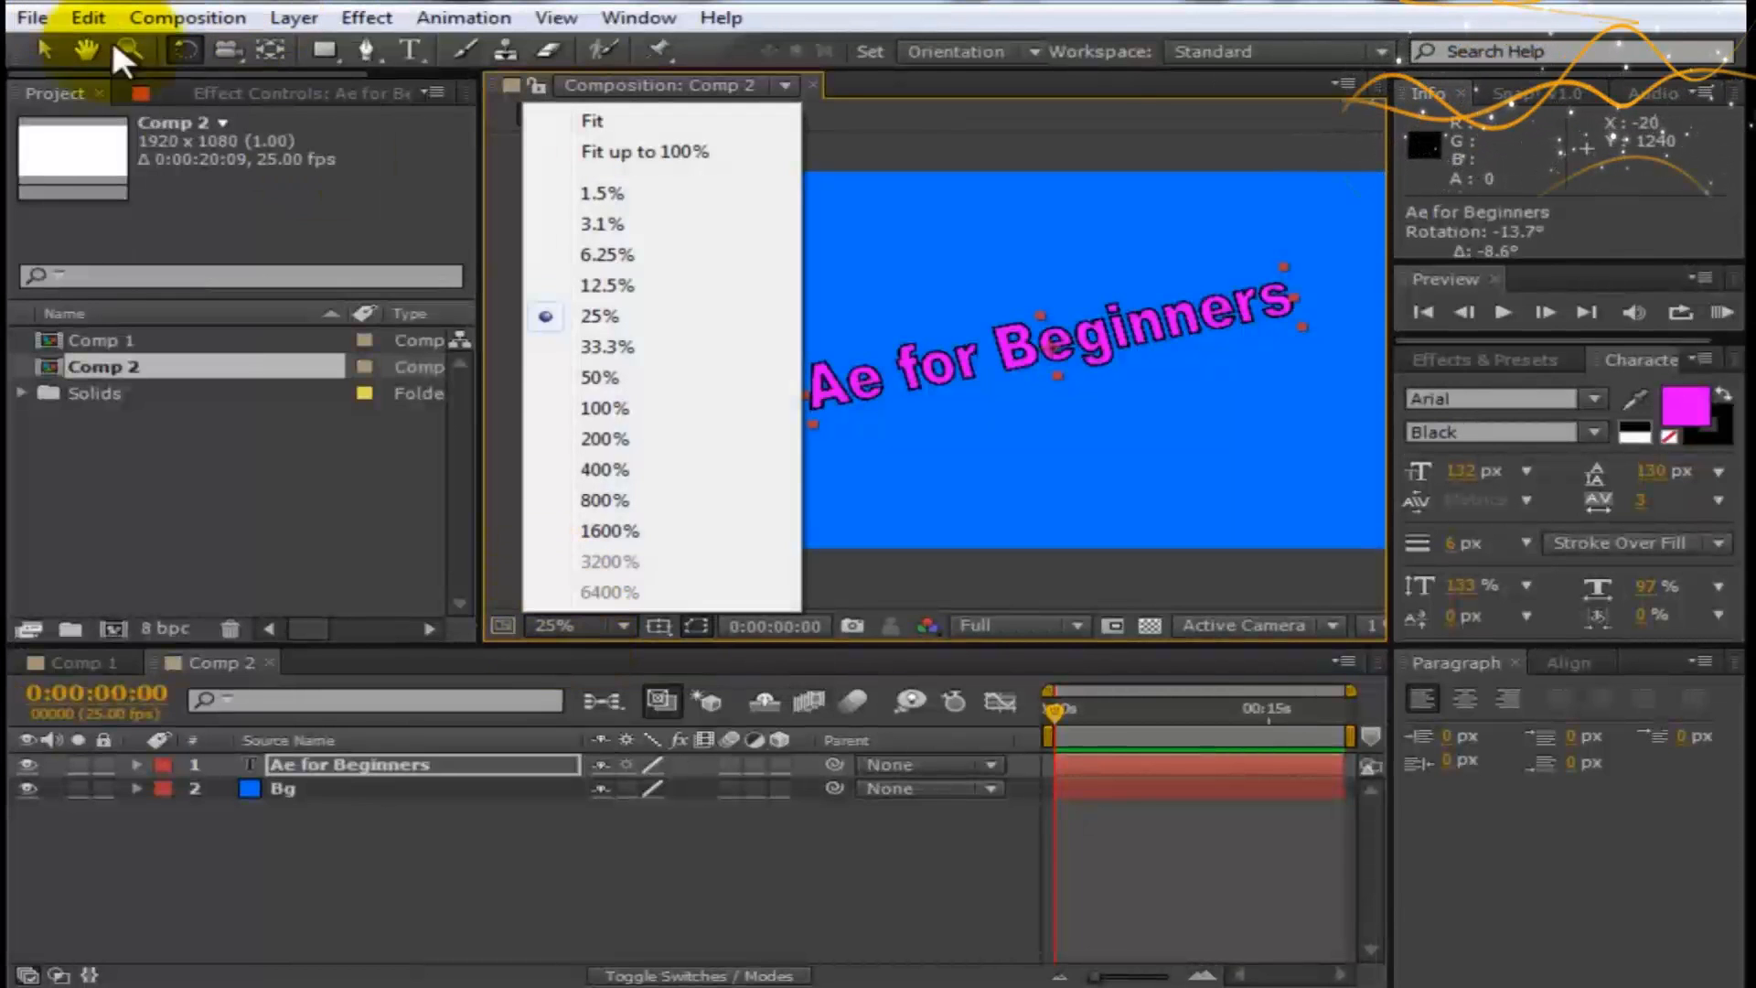
click(592, 121)
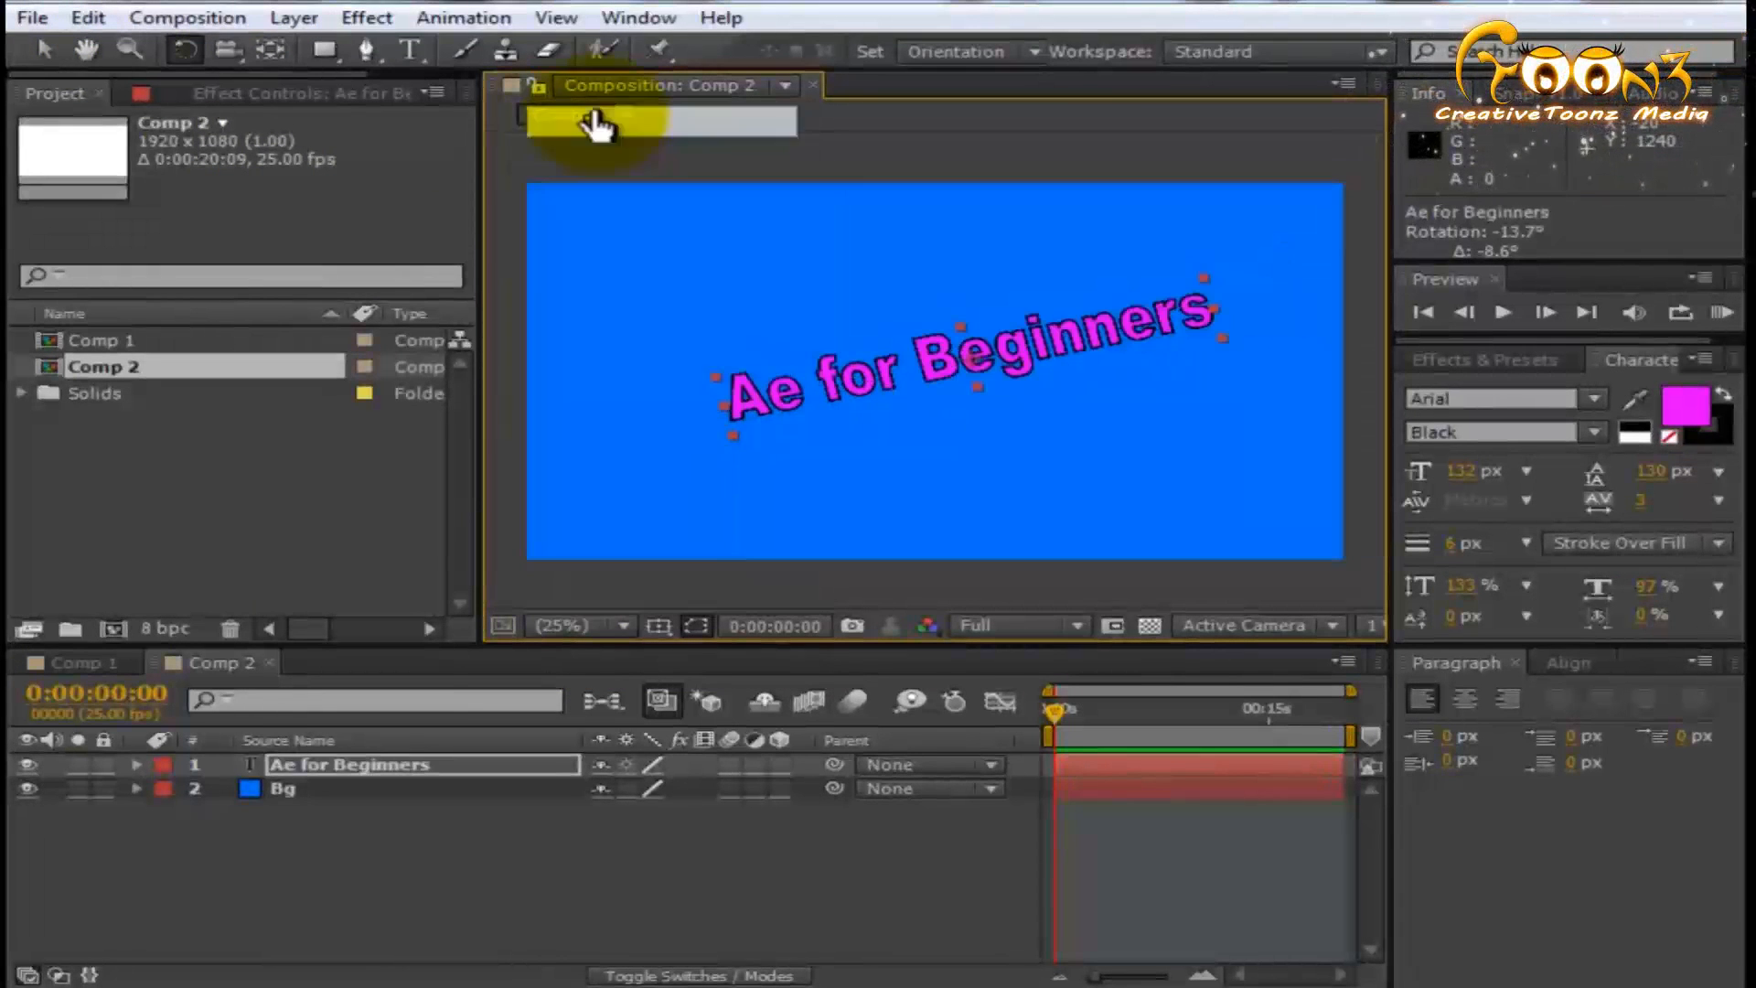
click(605, 625)
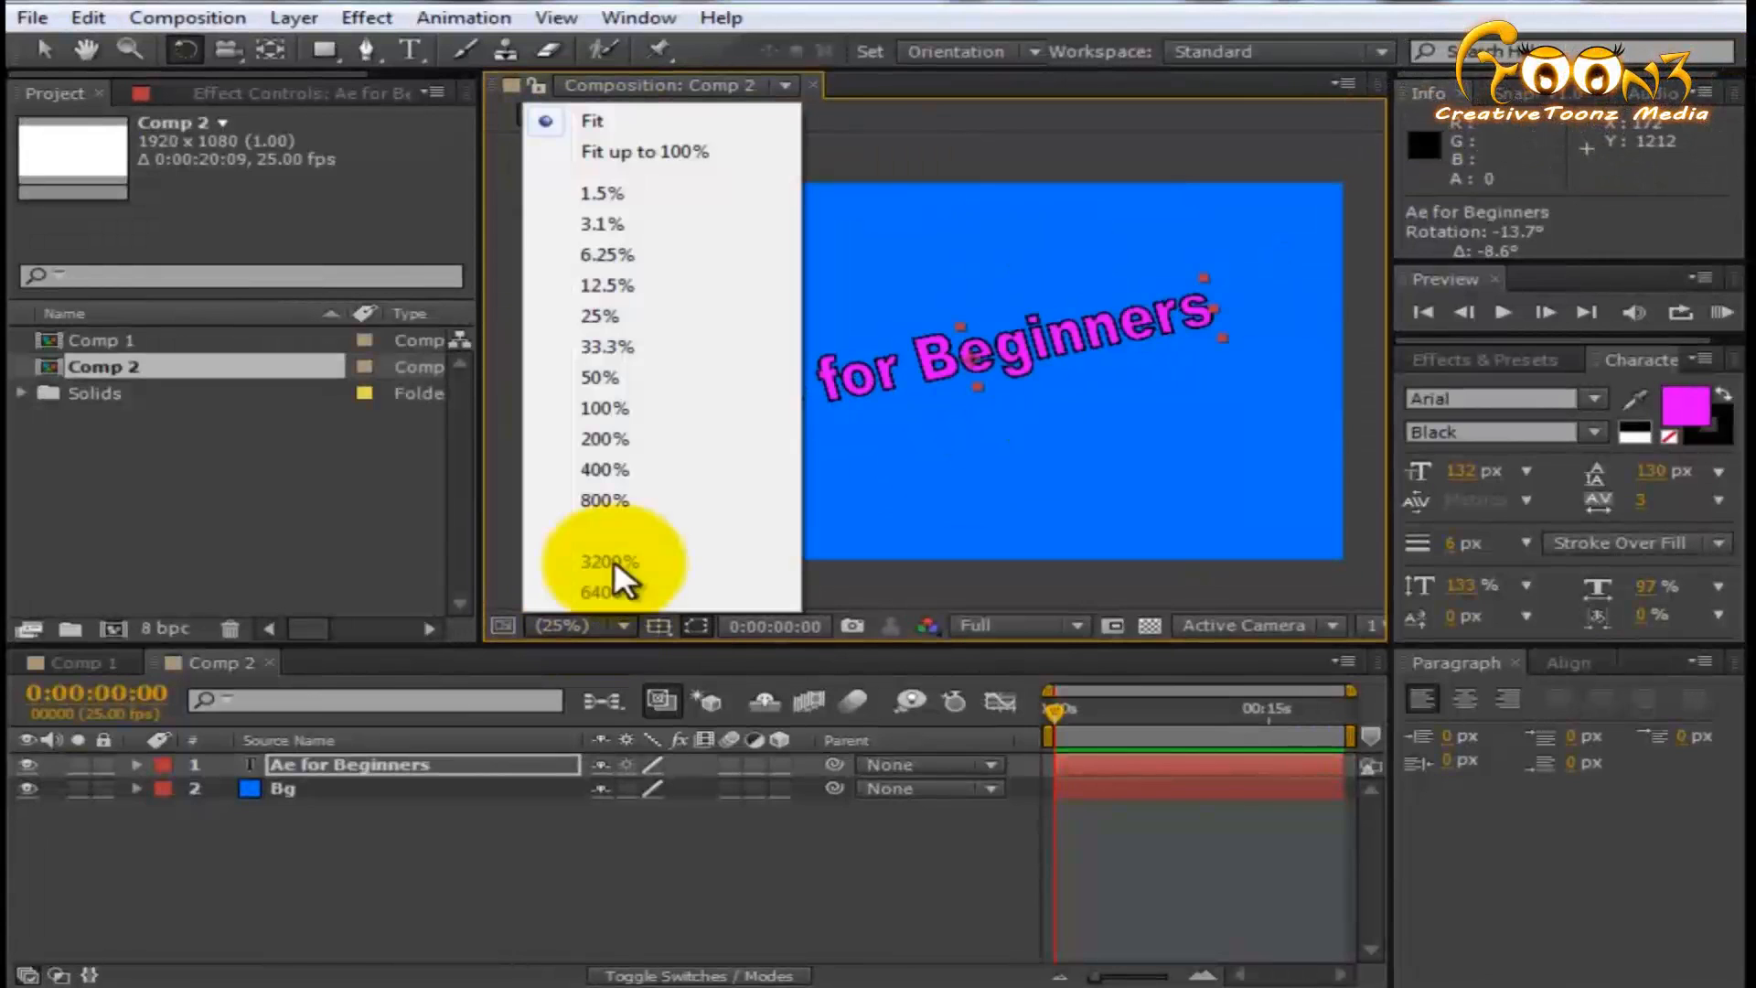
click(651, 414)
click(596, 626)
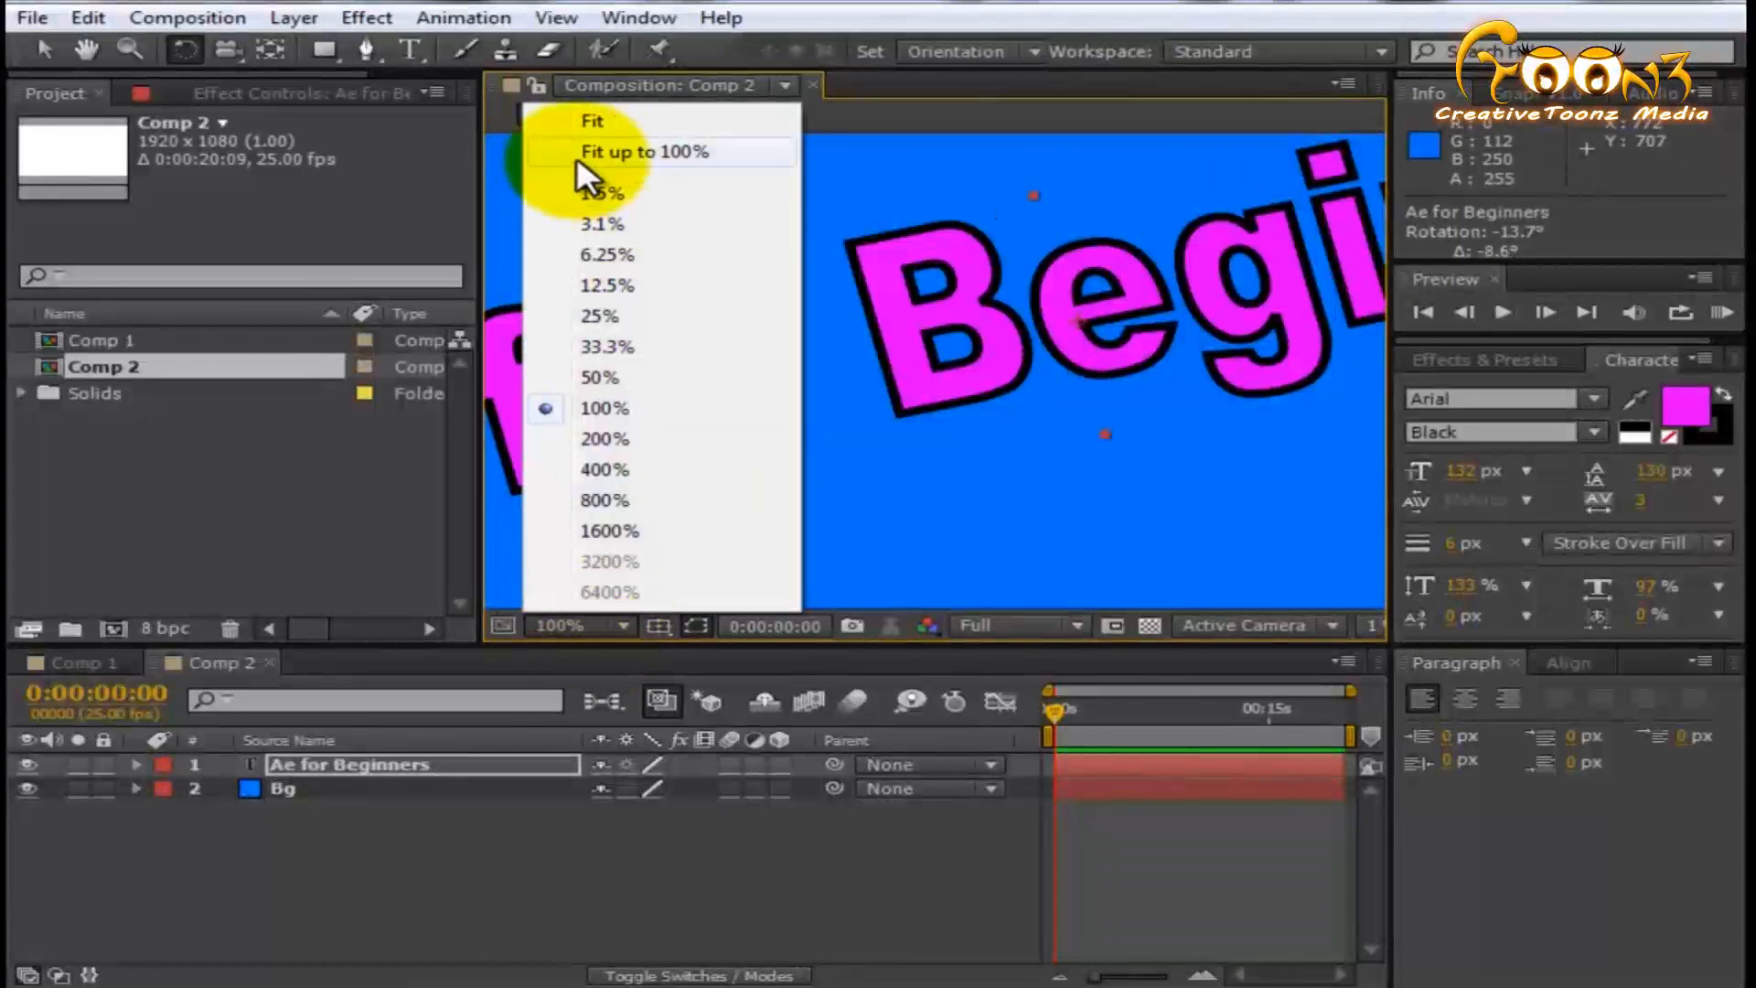
click(618, 123)
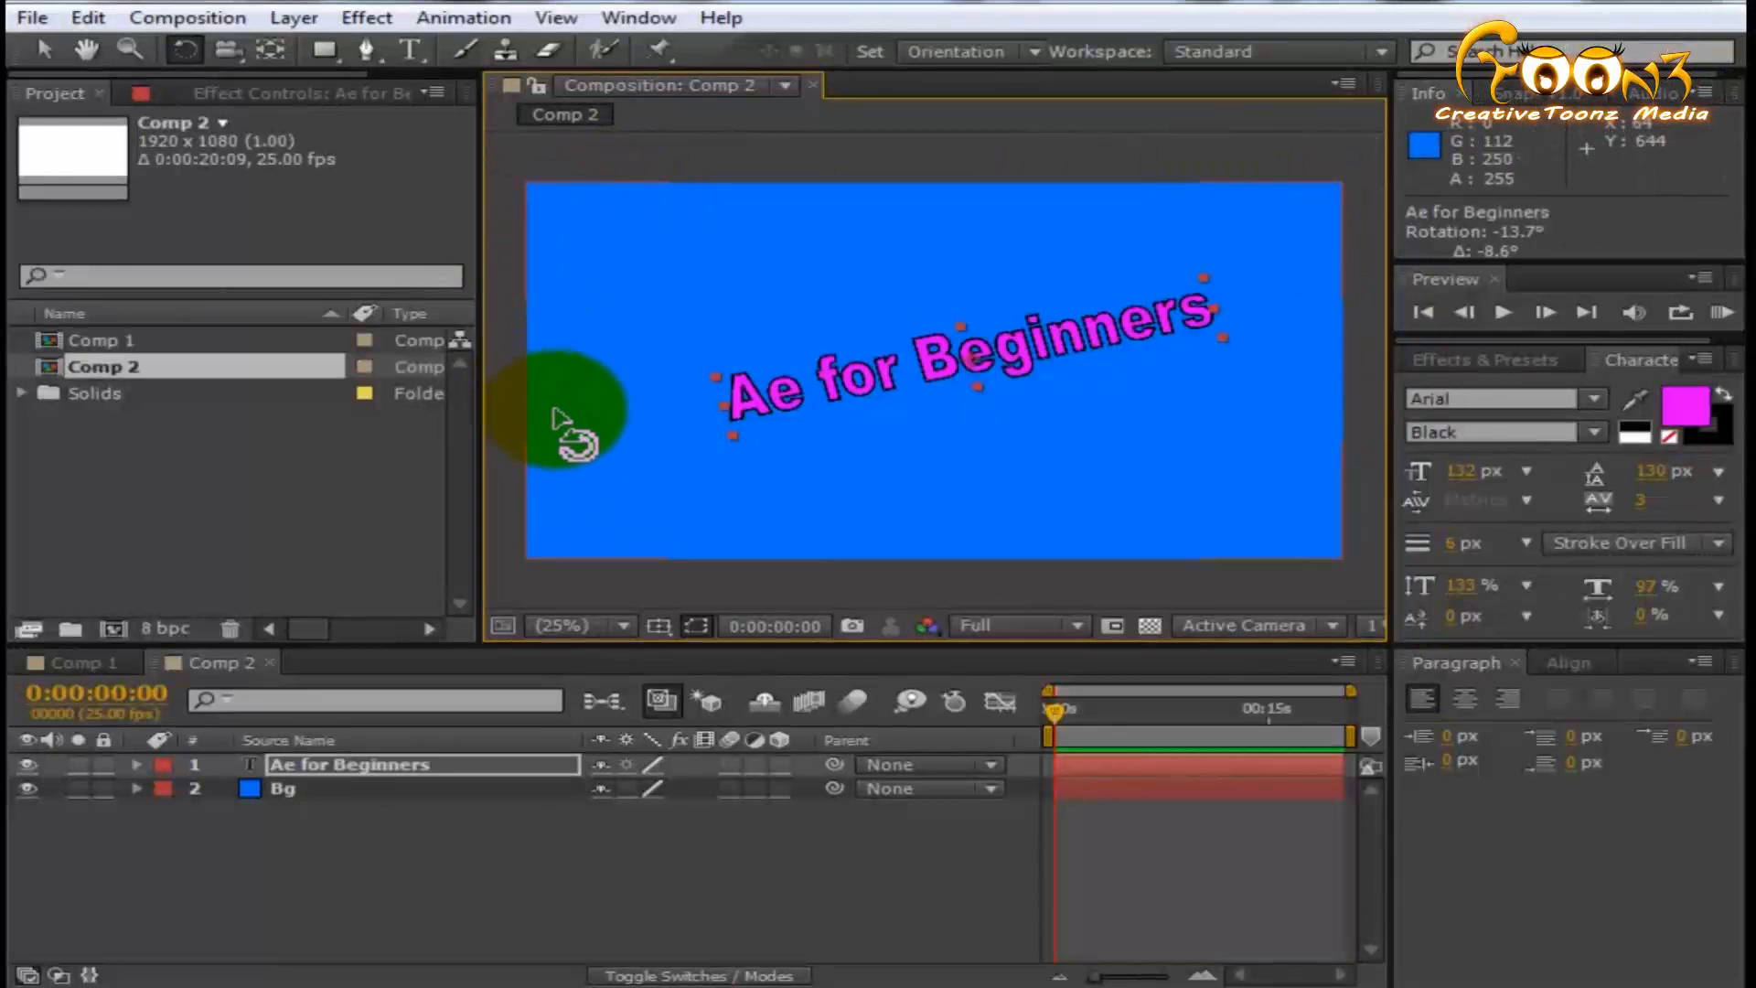
- Display the grid and rulers in the composition view and hide both again
click(659, 626)
click(762, 732)
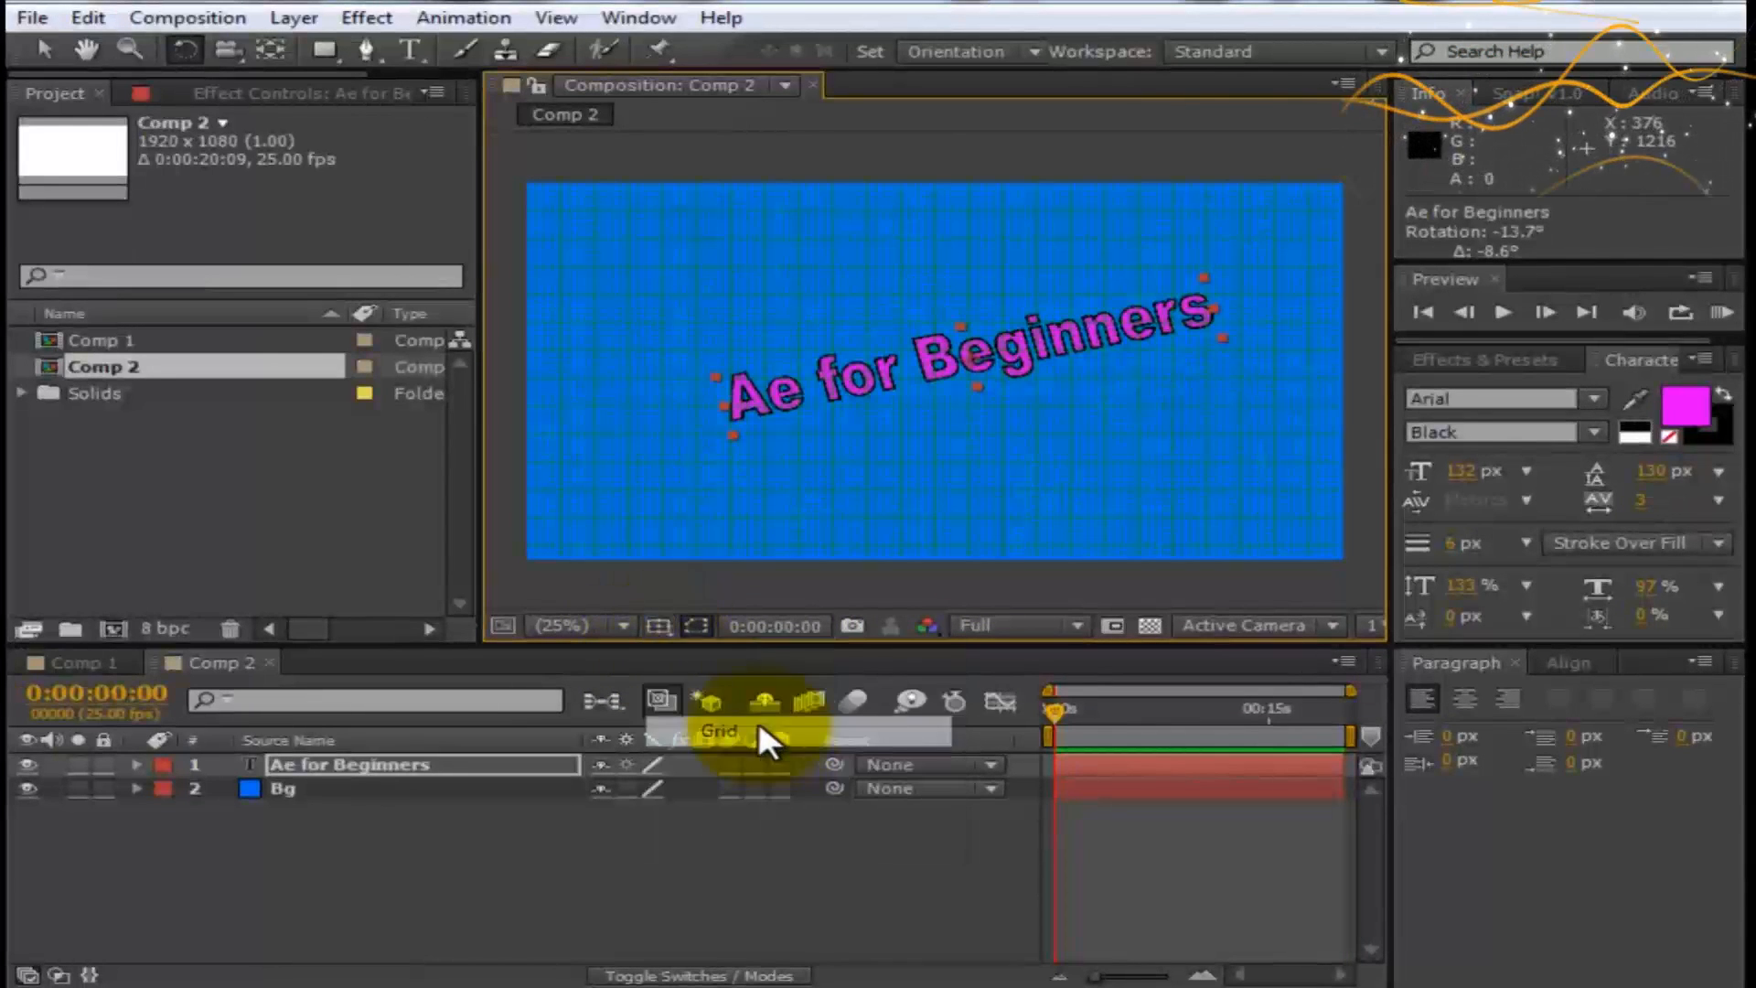
click(657, 622)
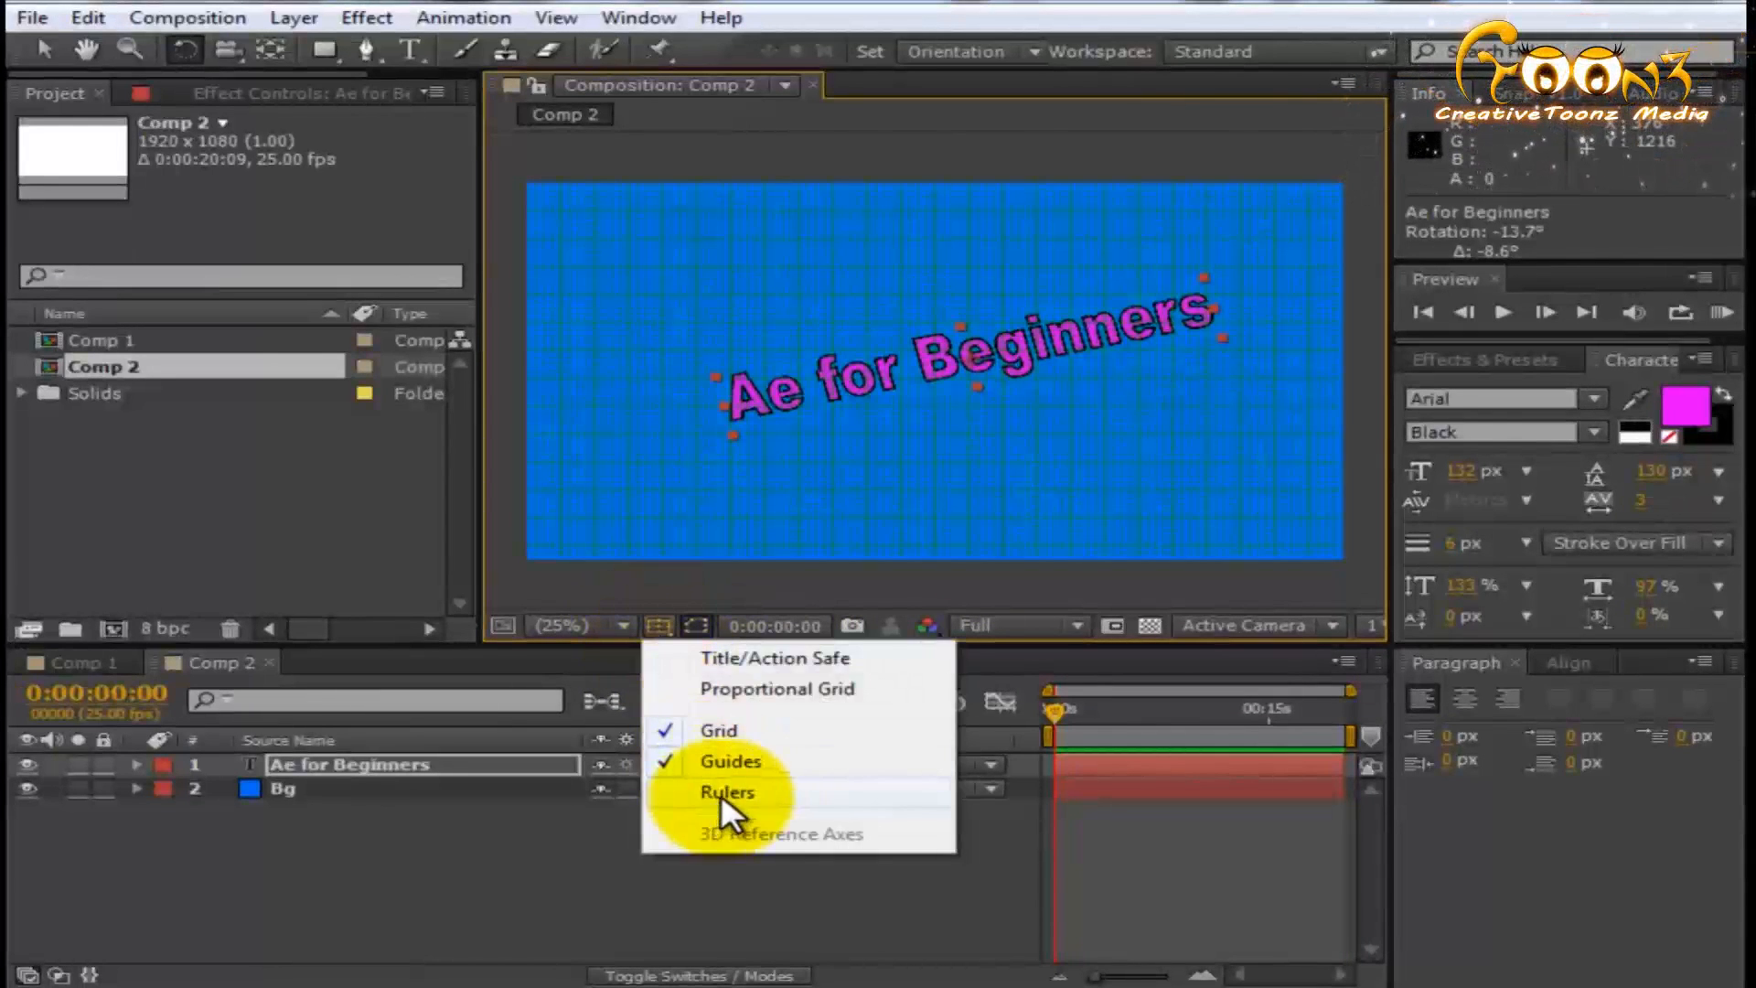
click(723, 792)
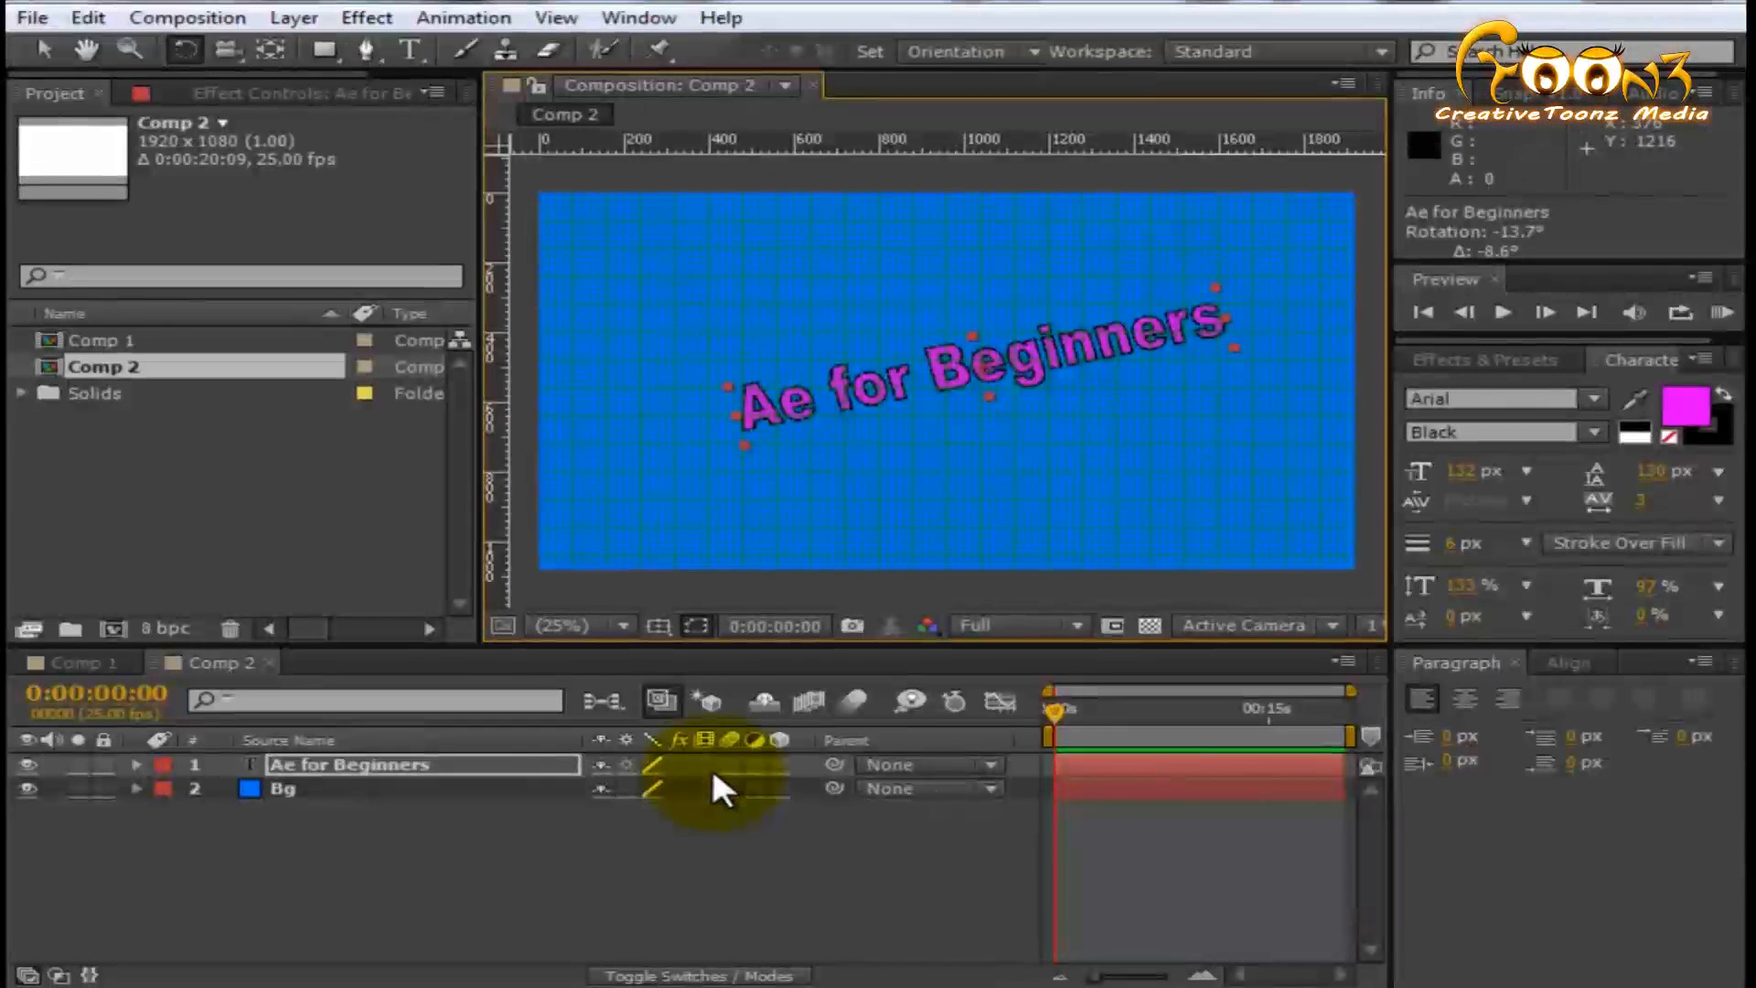
click(659, 625)
click(727, 792)
click(658, 626)
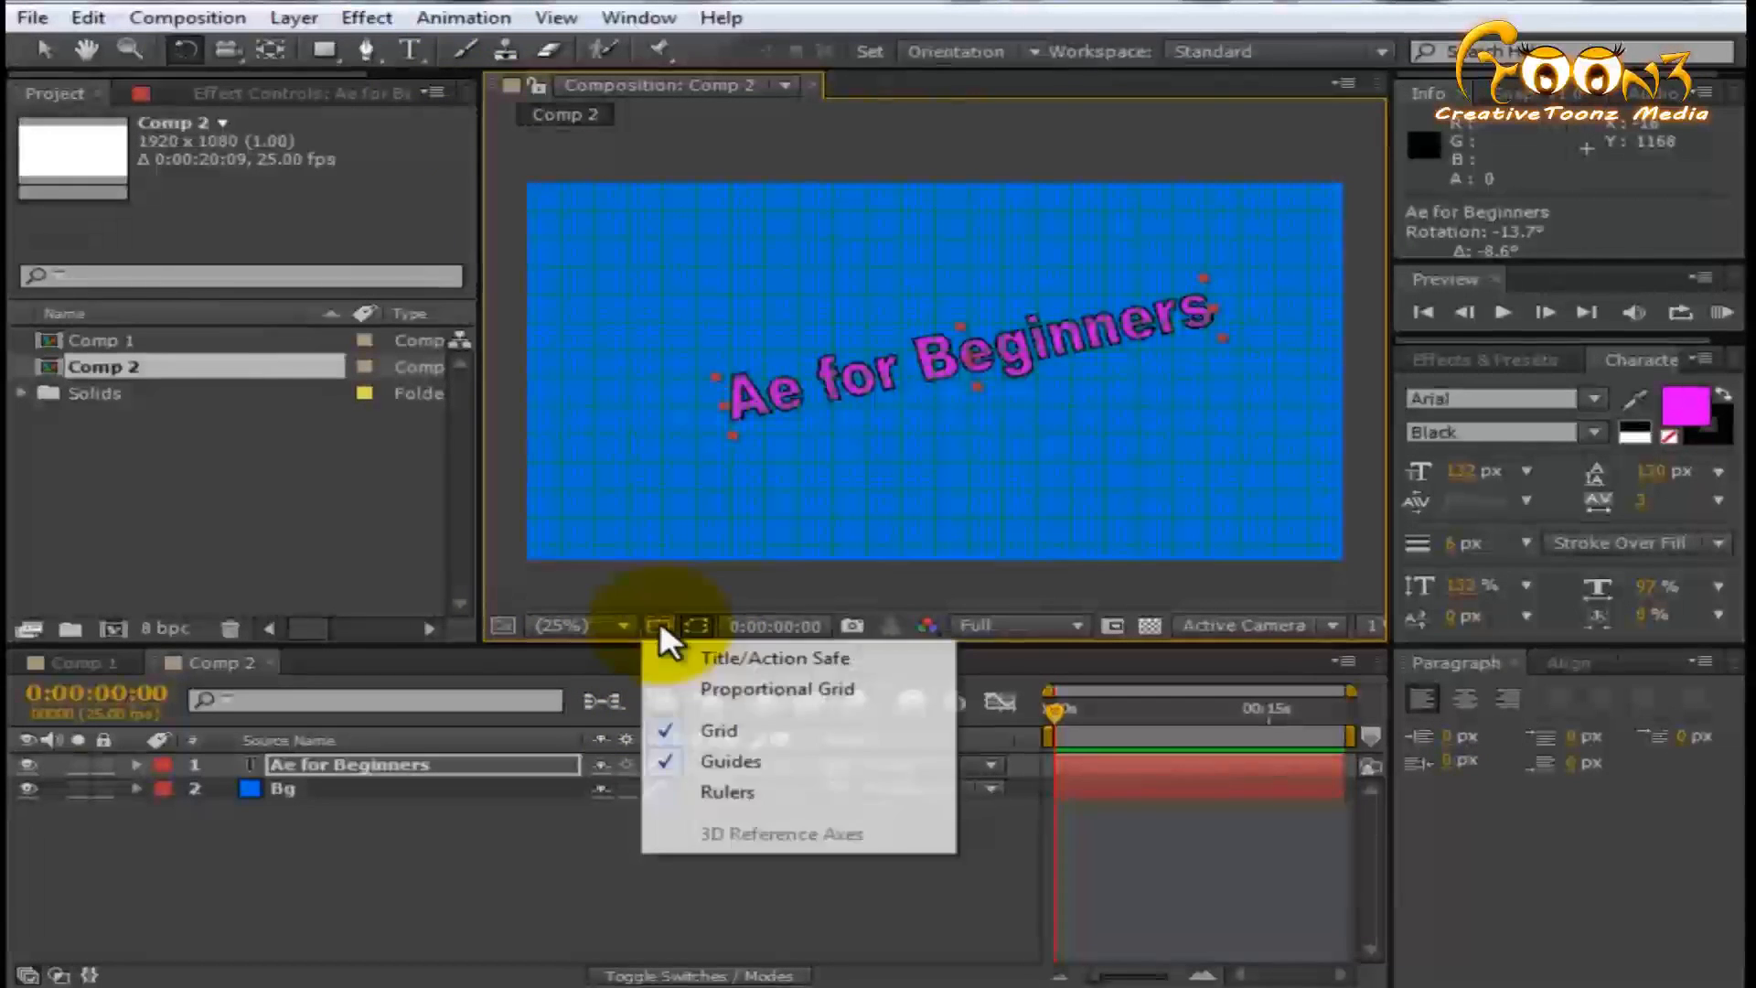
click(723, 730)
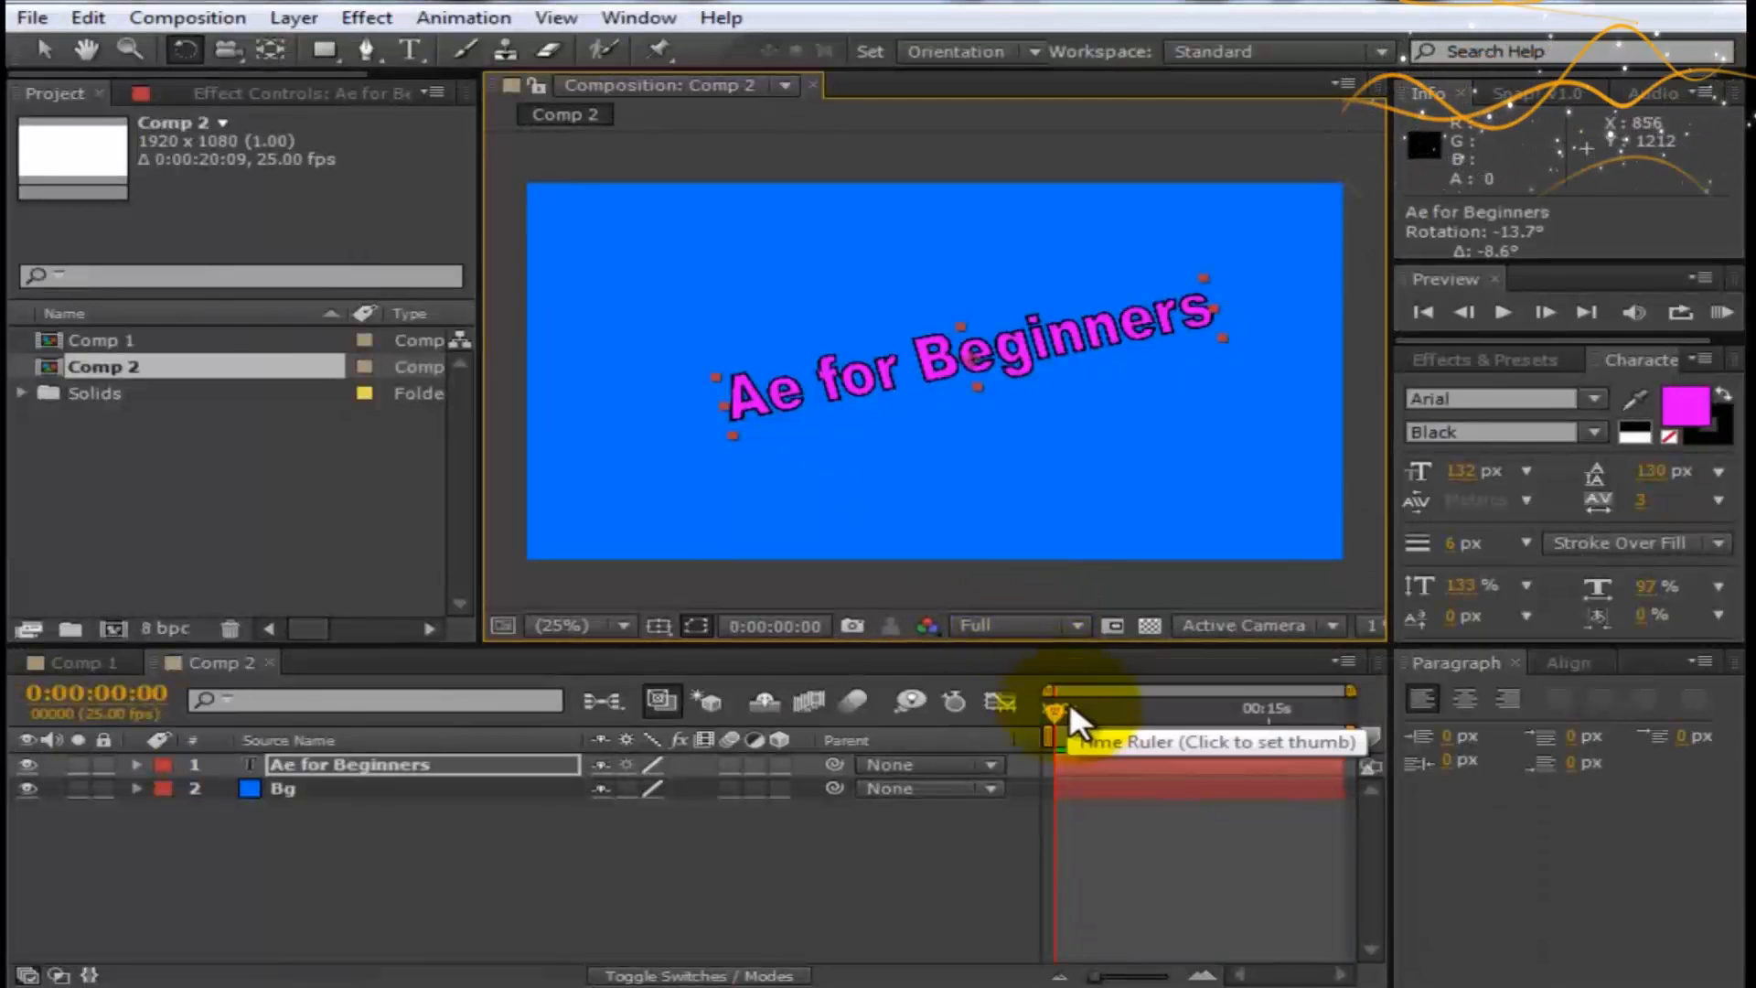
drag(1051, 708, 862, 611)
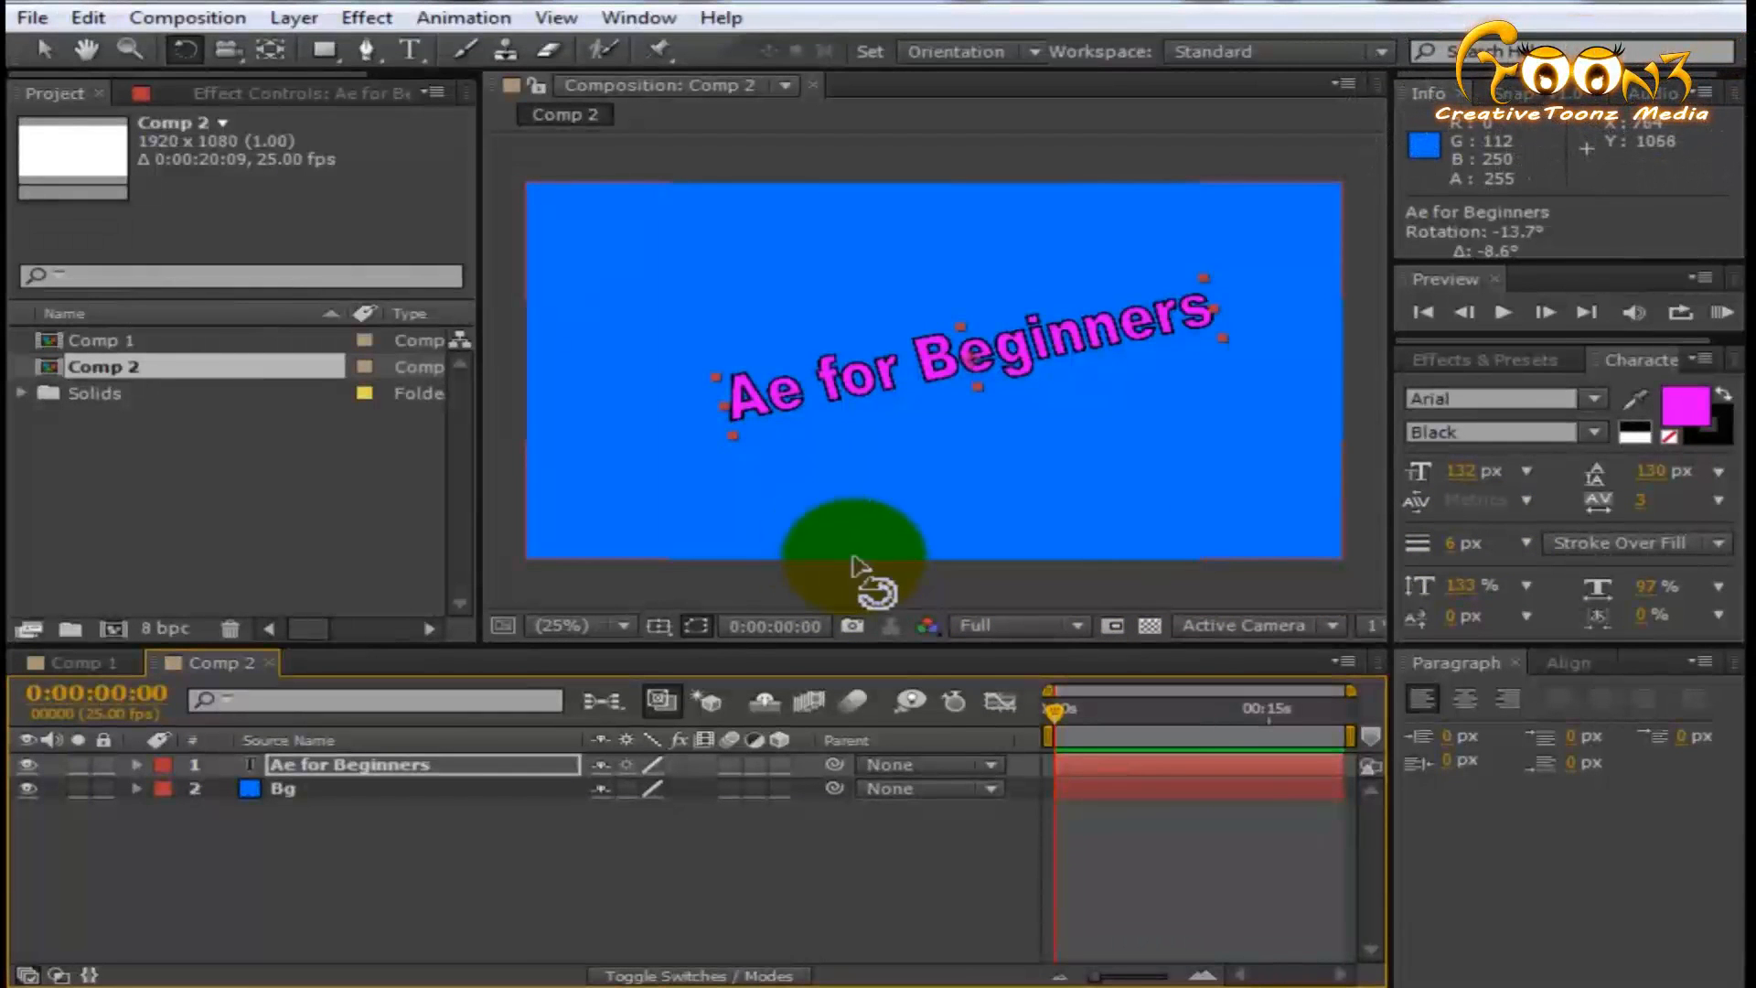
- Lower the preview resolution to Half and to Quarter, and magnify the composition view to 100% to inspect the text
click(995, 621)
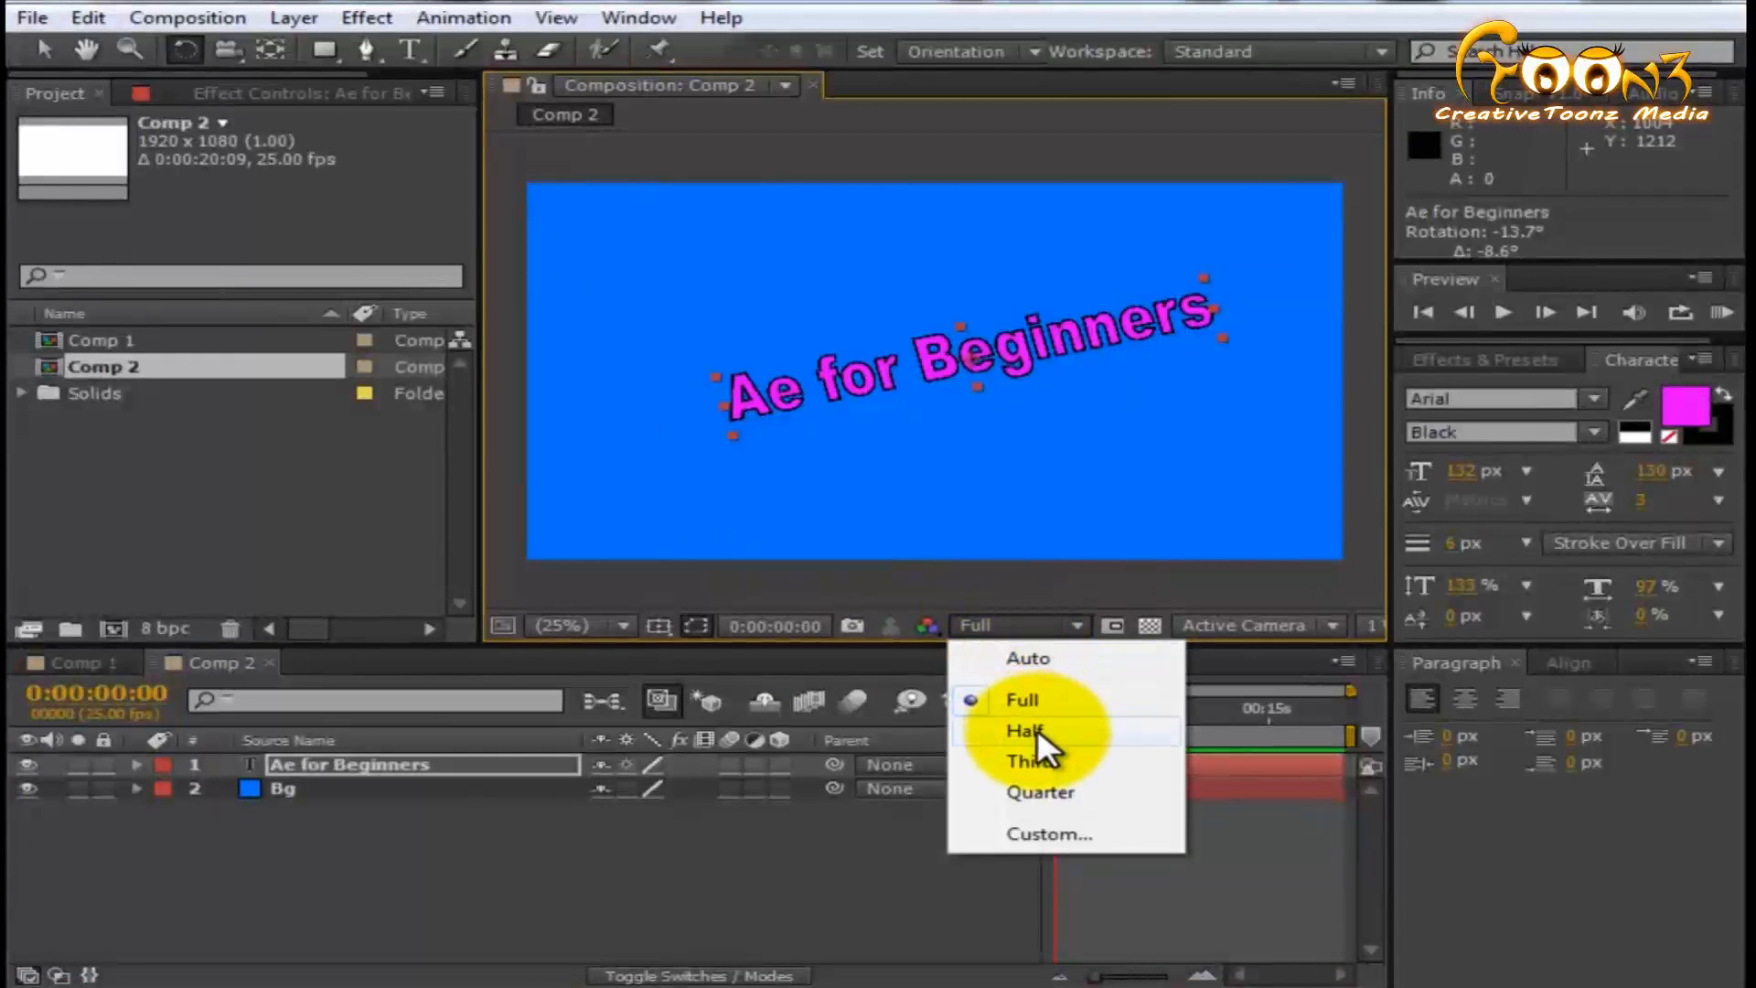
click(1037, 728)
click(1016, 628)
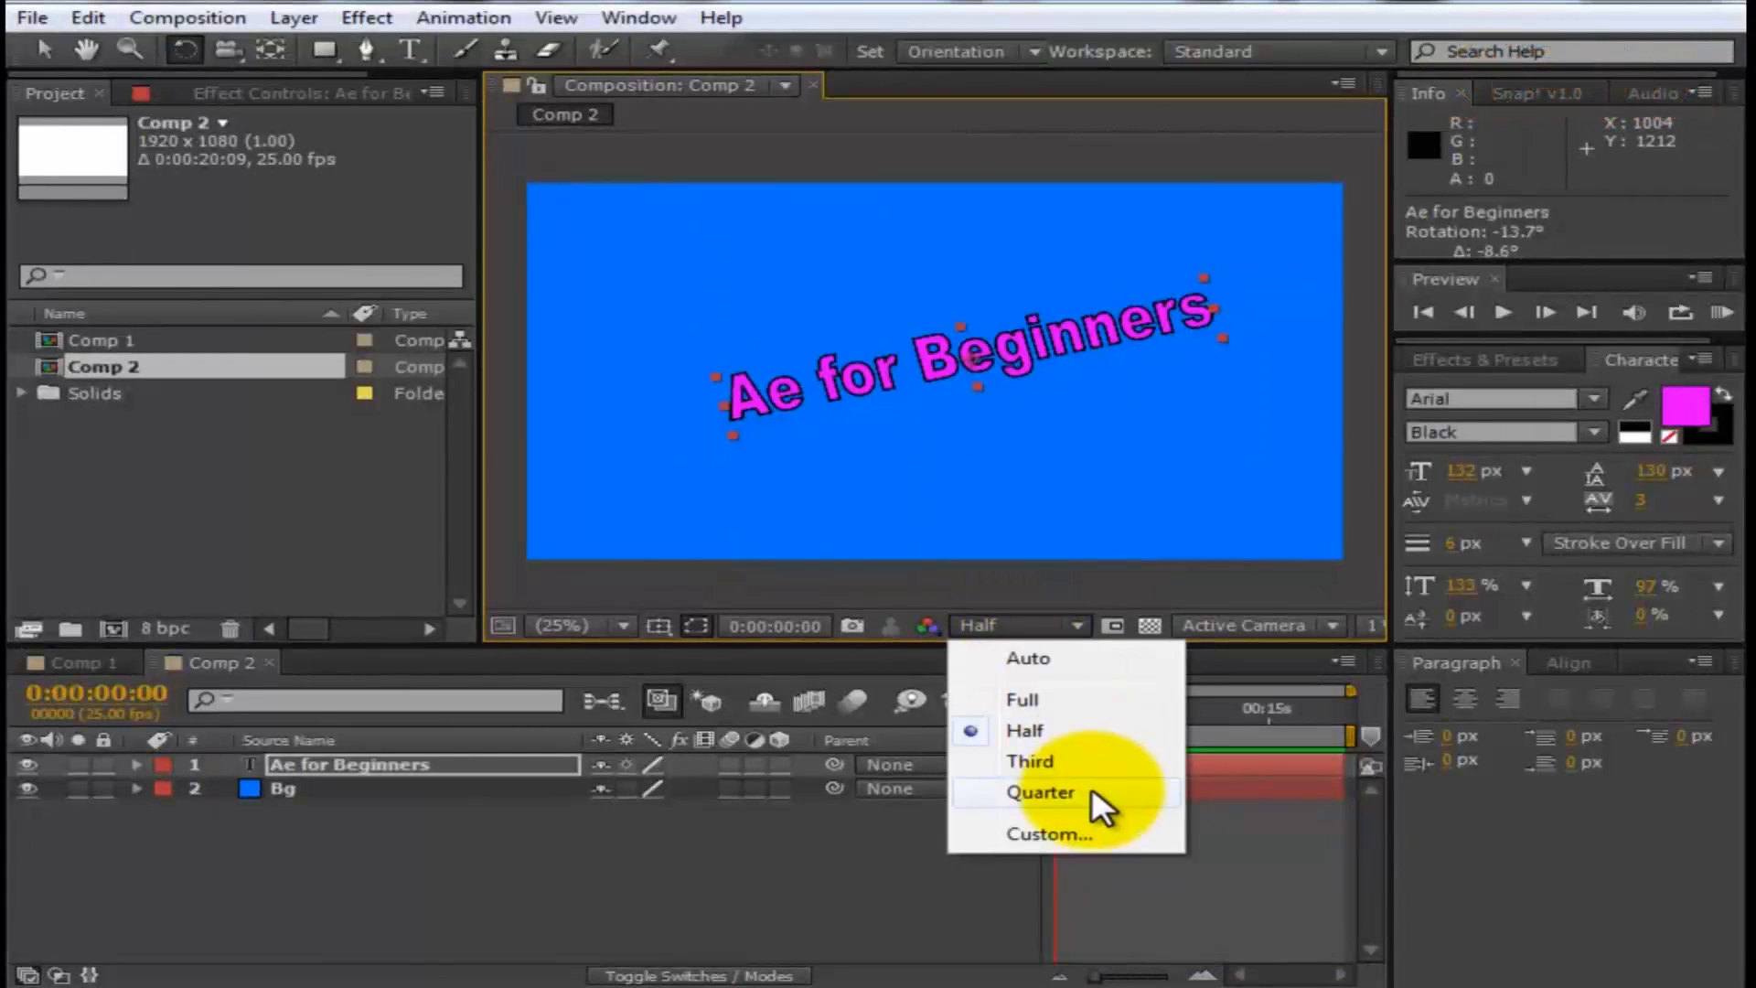
click(1043, 793)
key(period)
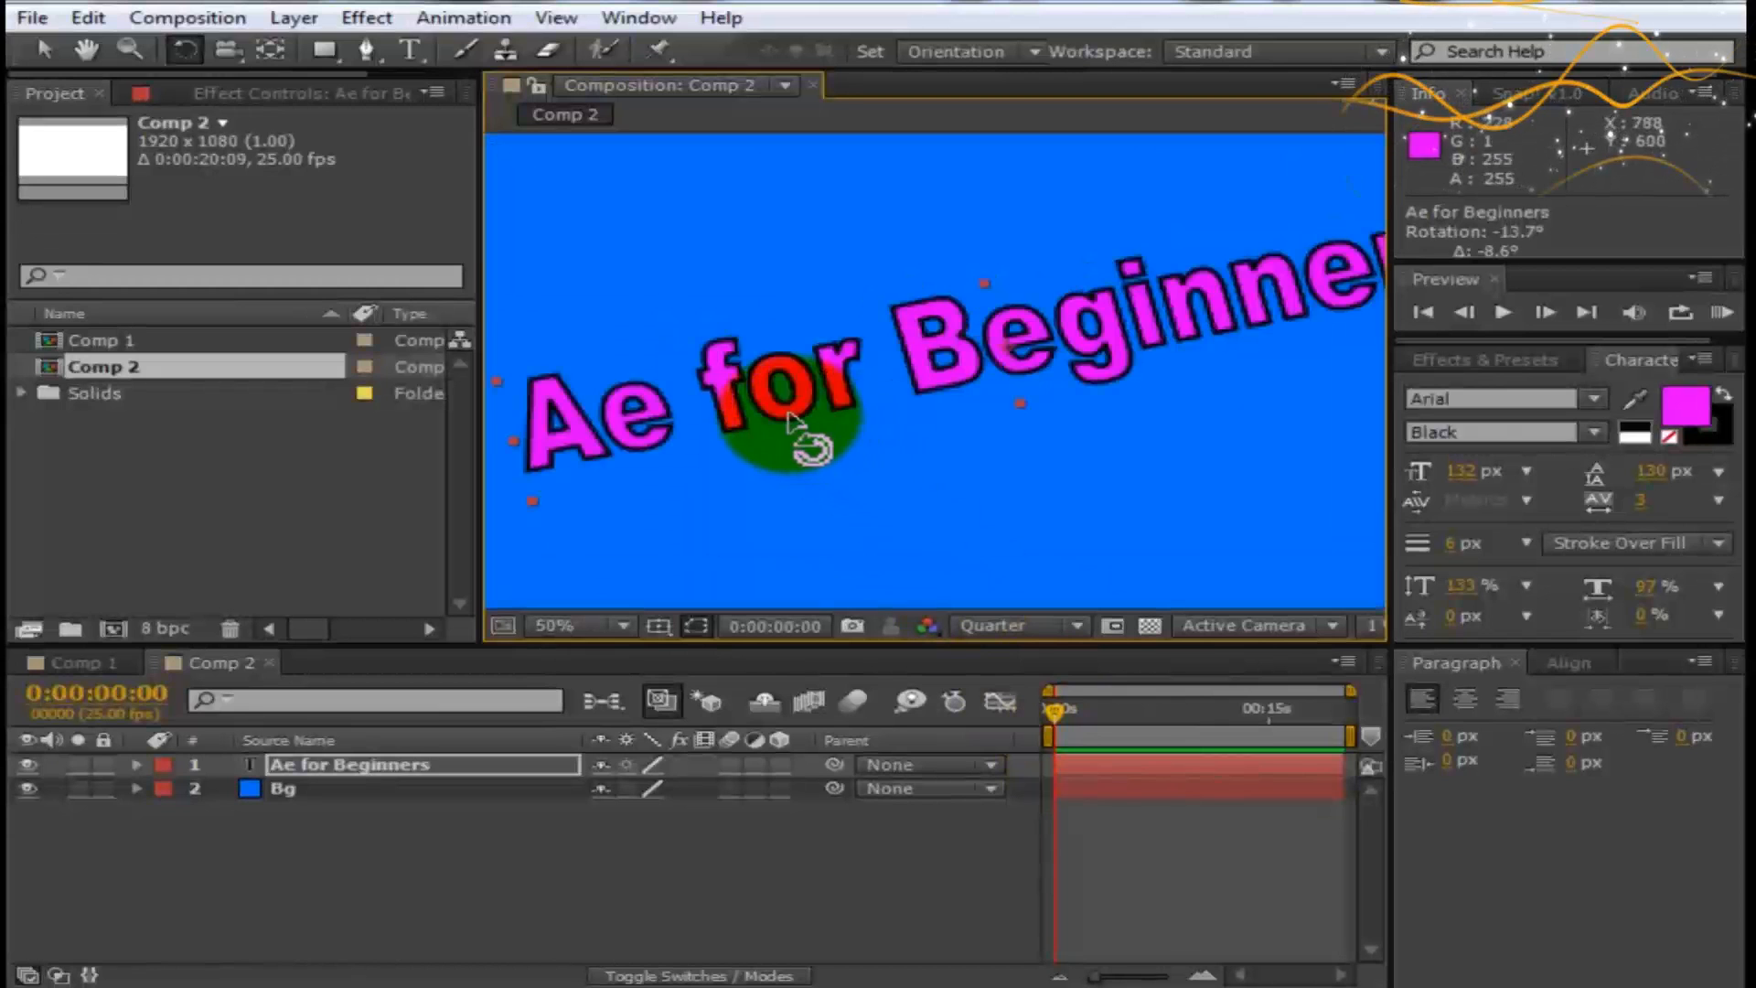
key(period)
- Raise the preview resolution through Third and Half to Full, and zoom the composition view out to 25%
click(1039, 628)
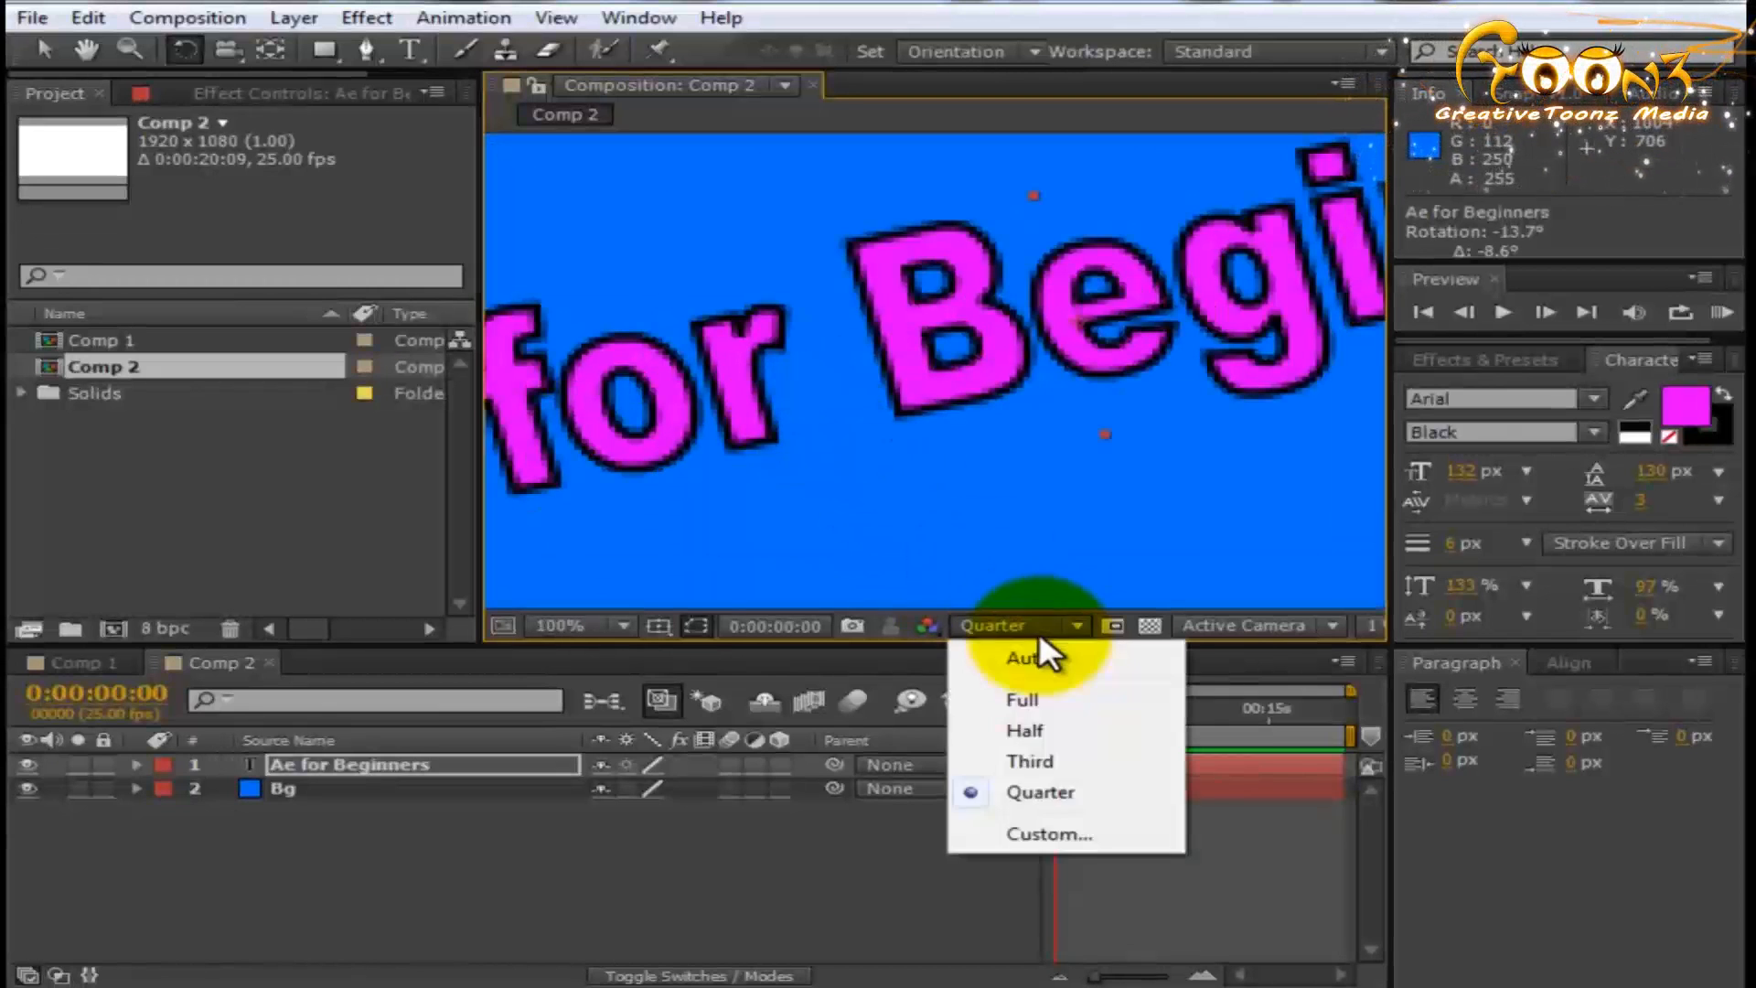
click(1017, 761)
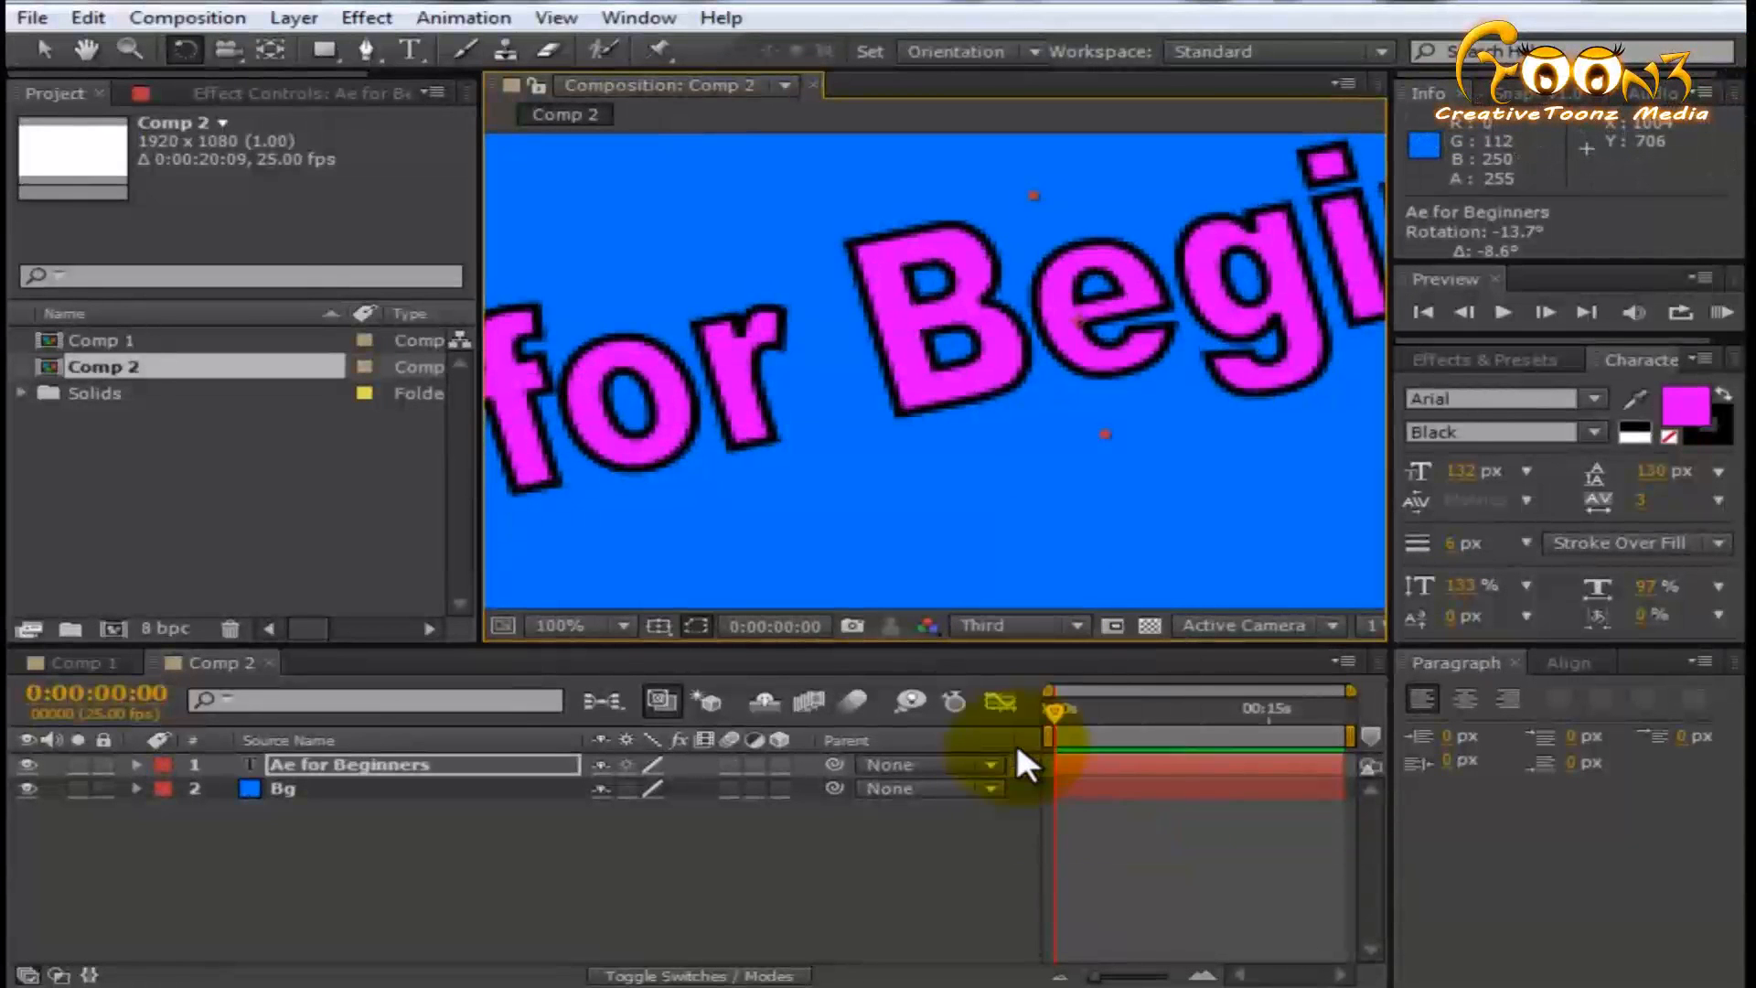
click(1016, 626)
click(1043, 730)
click(1004, 628)
click(1046, 699)
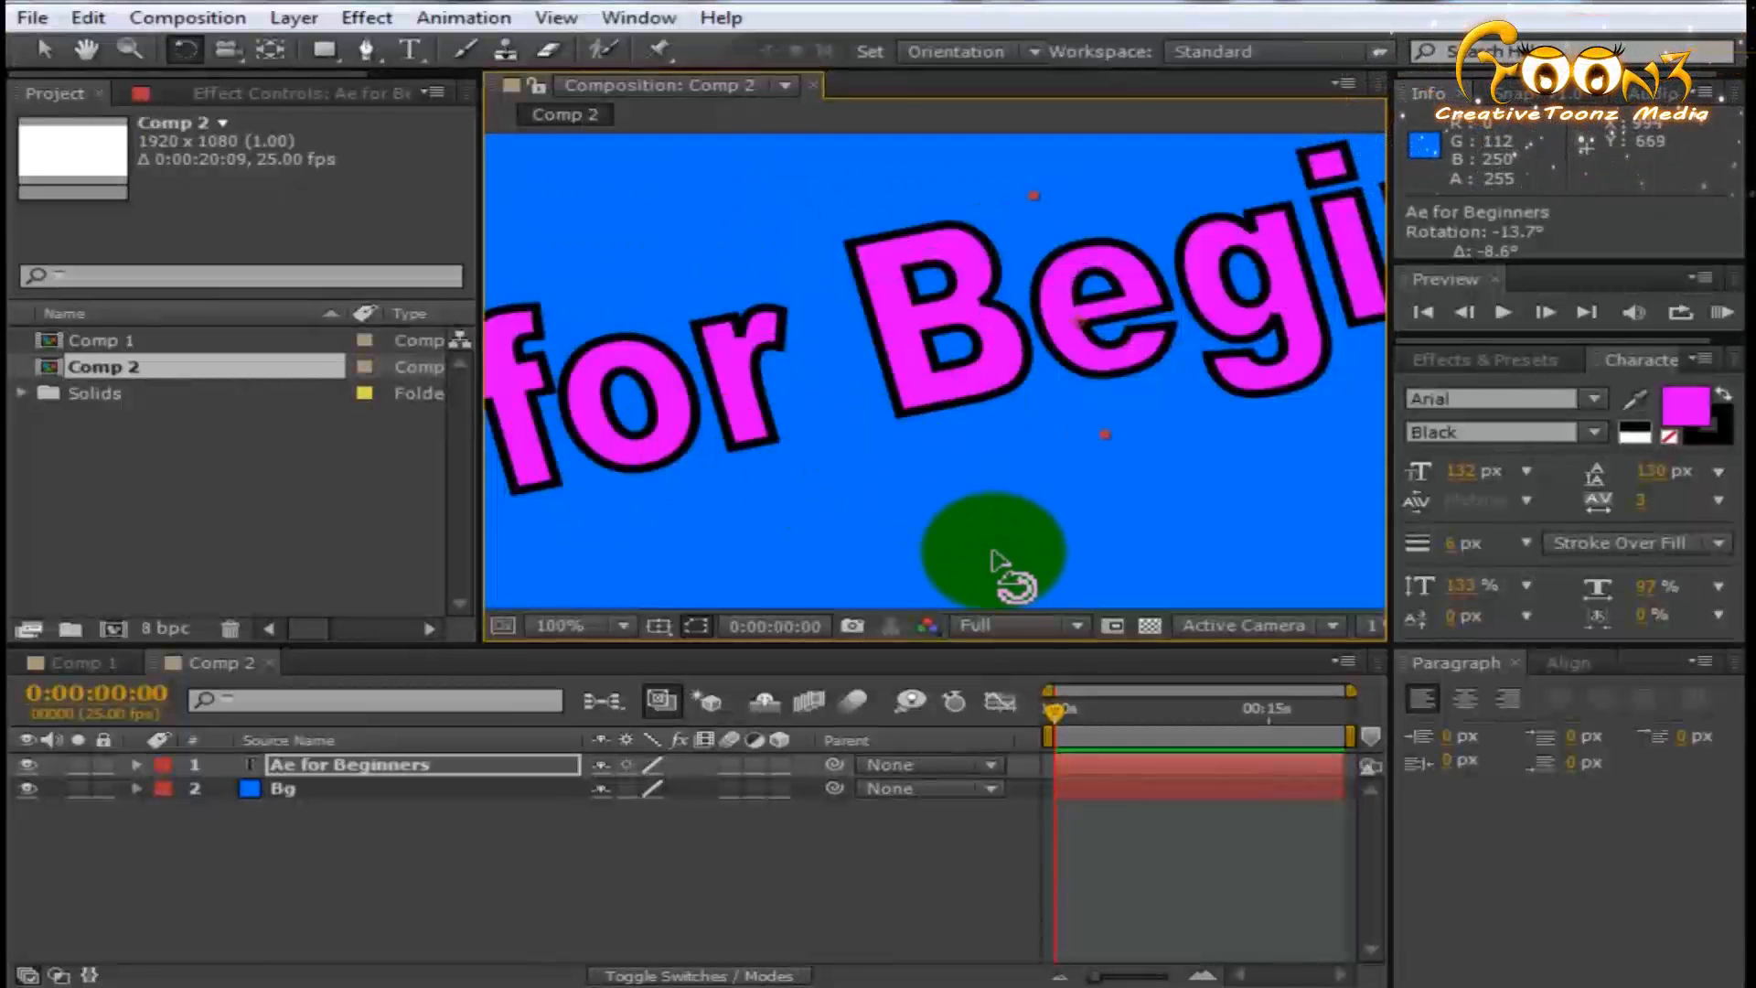
click(875, 389)
scroll(875, 389, down, 1)
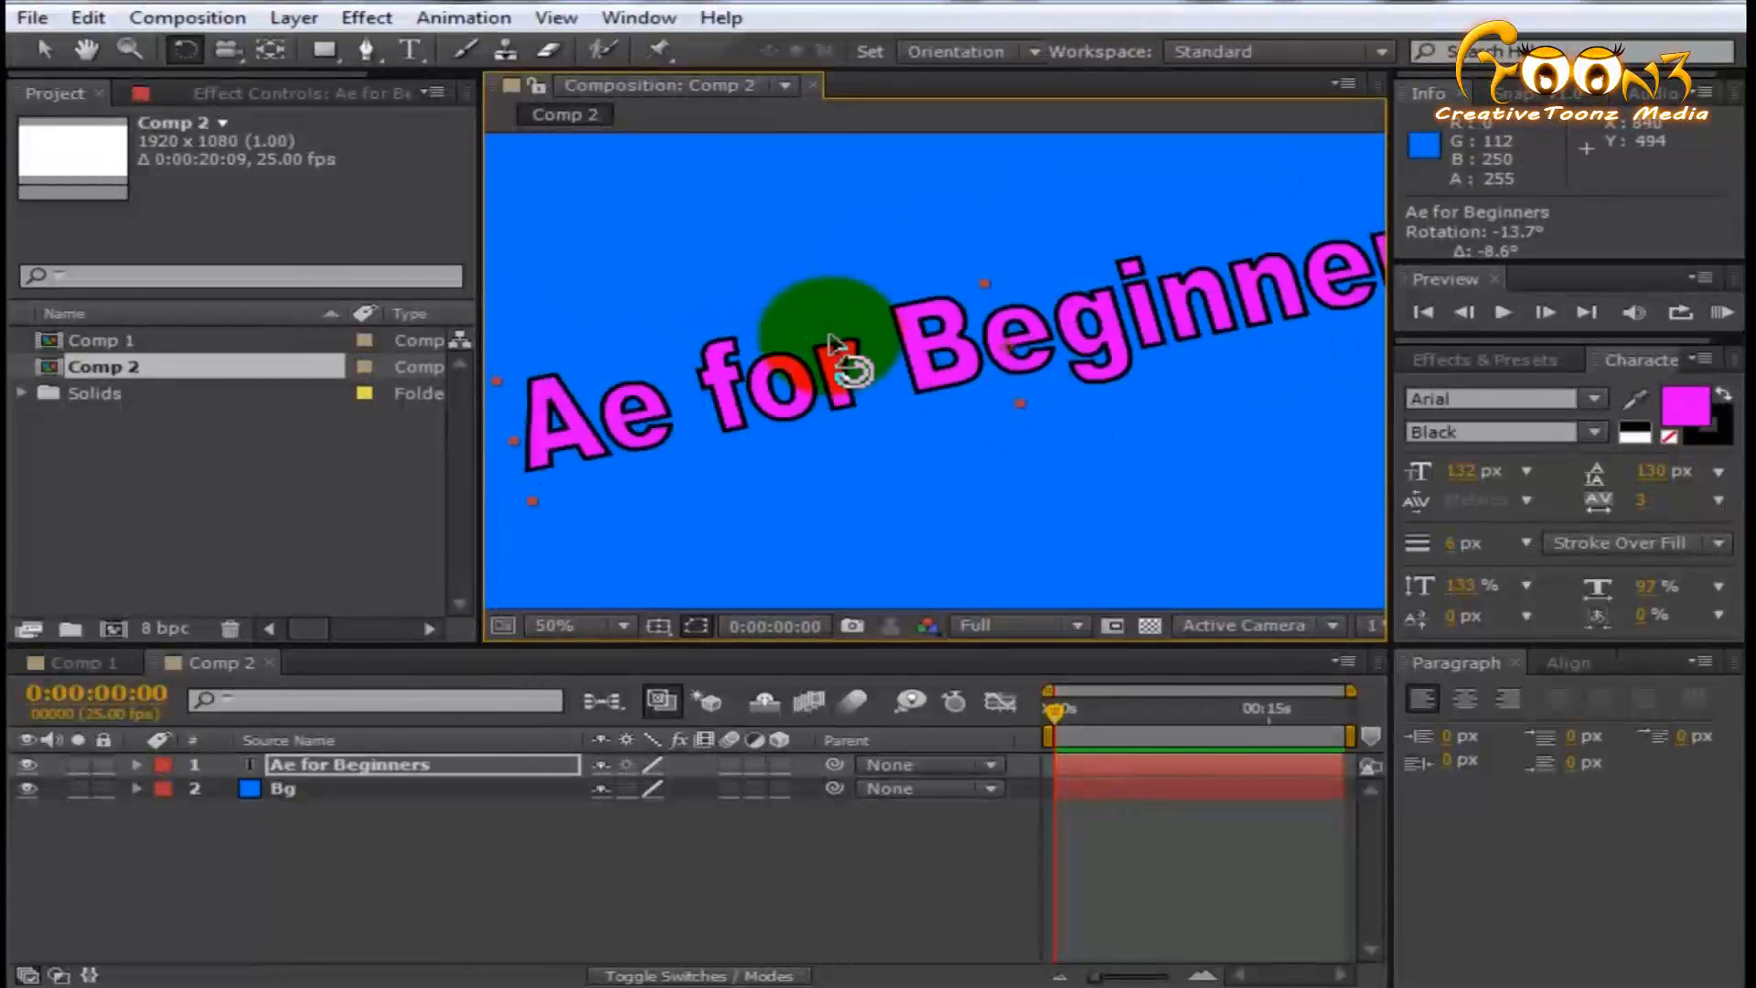
scroll(819, 338, down, 1)
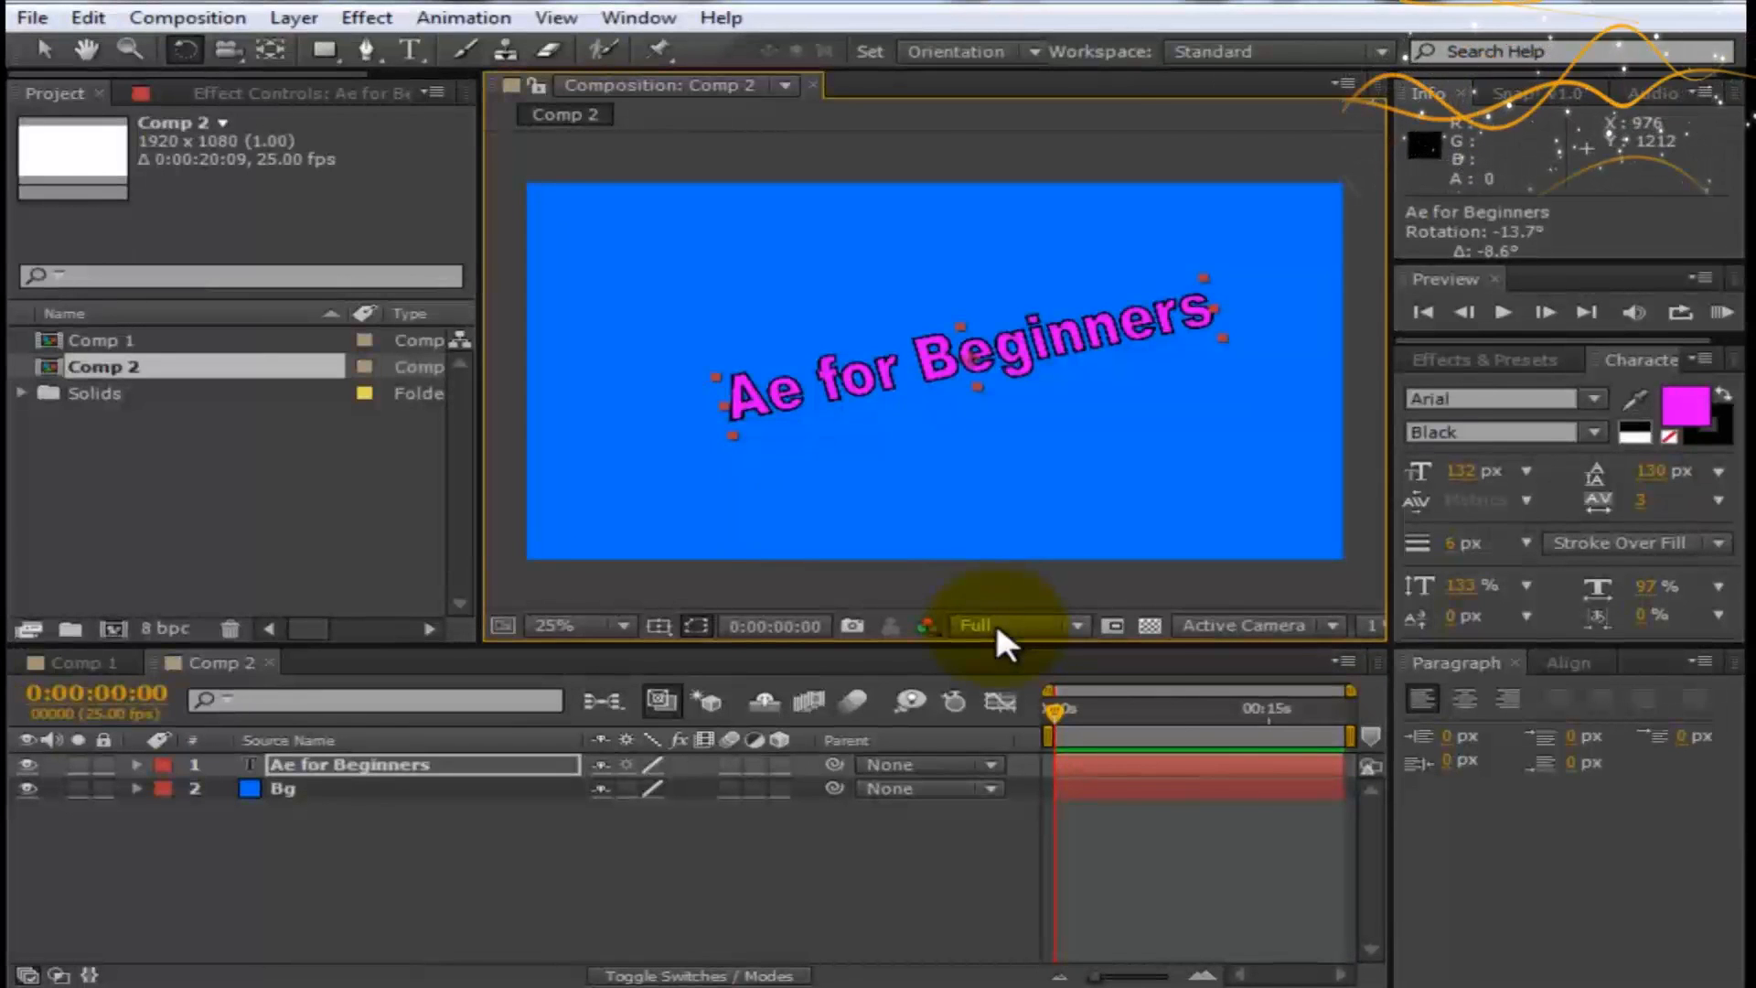
- Deselect the text layer and widen the Timeline and Composition panels
click(997, 628)
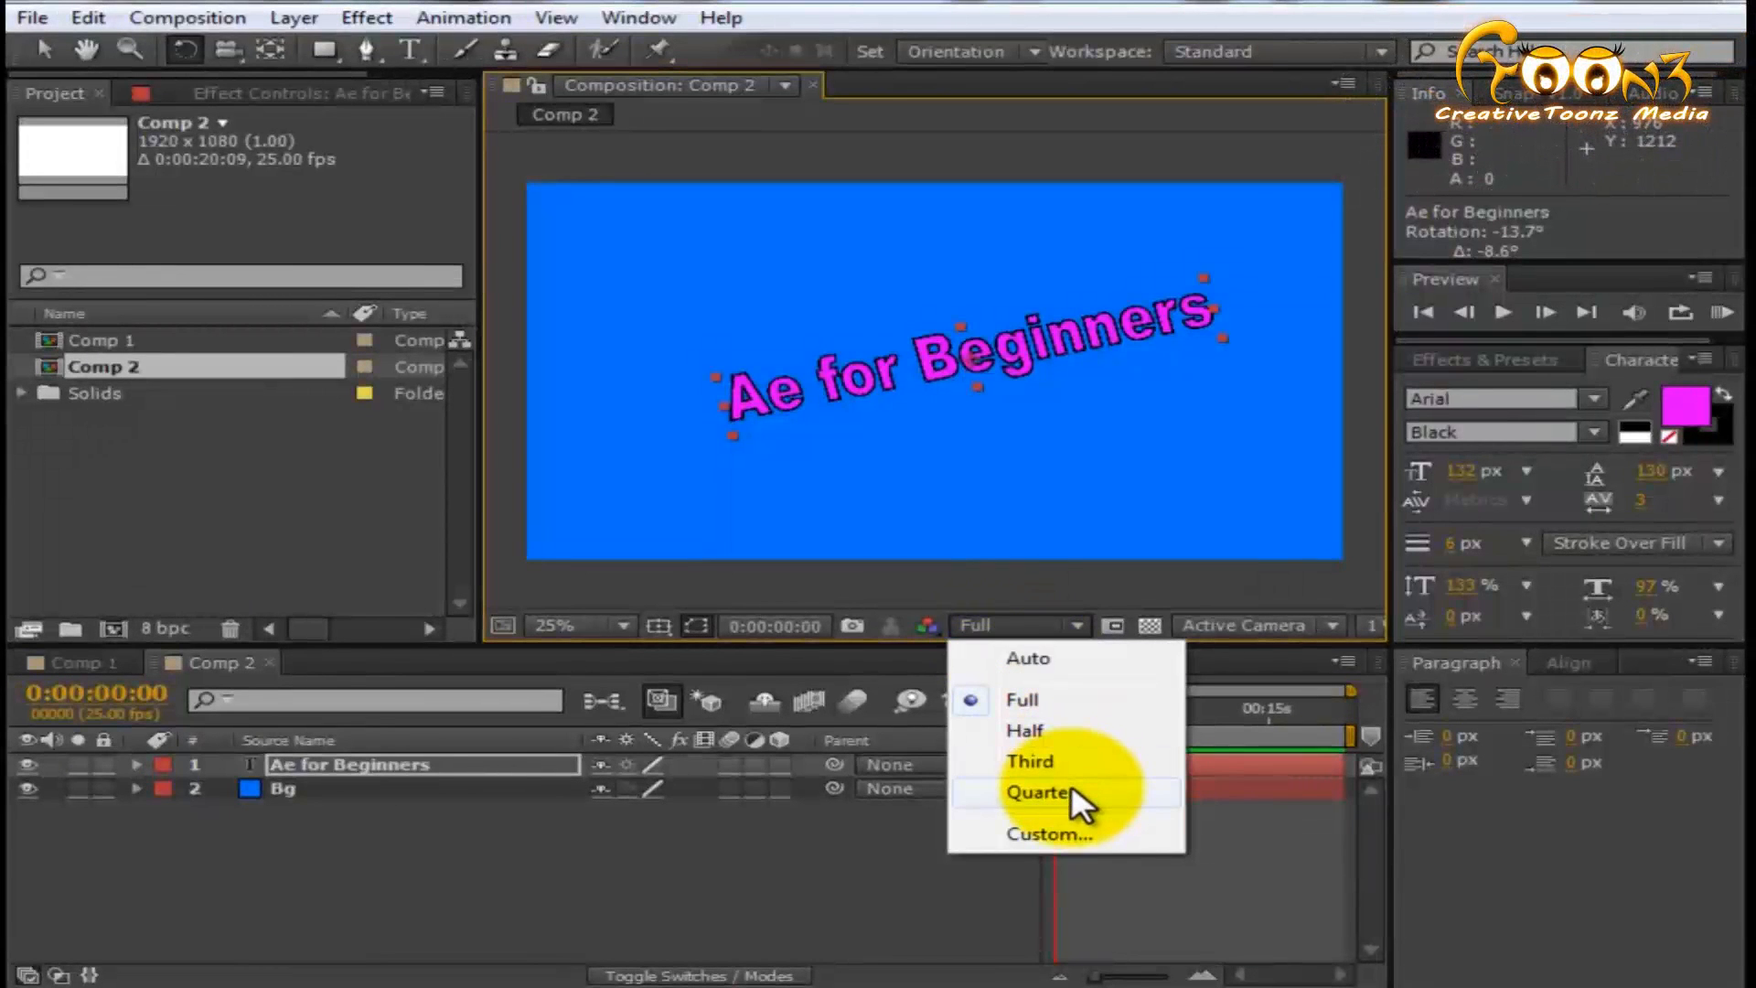
click(647, 909)
drag(1403, 835, 1541, 833)
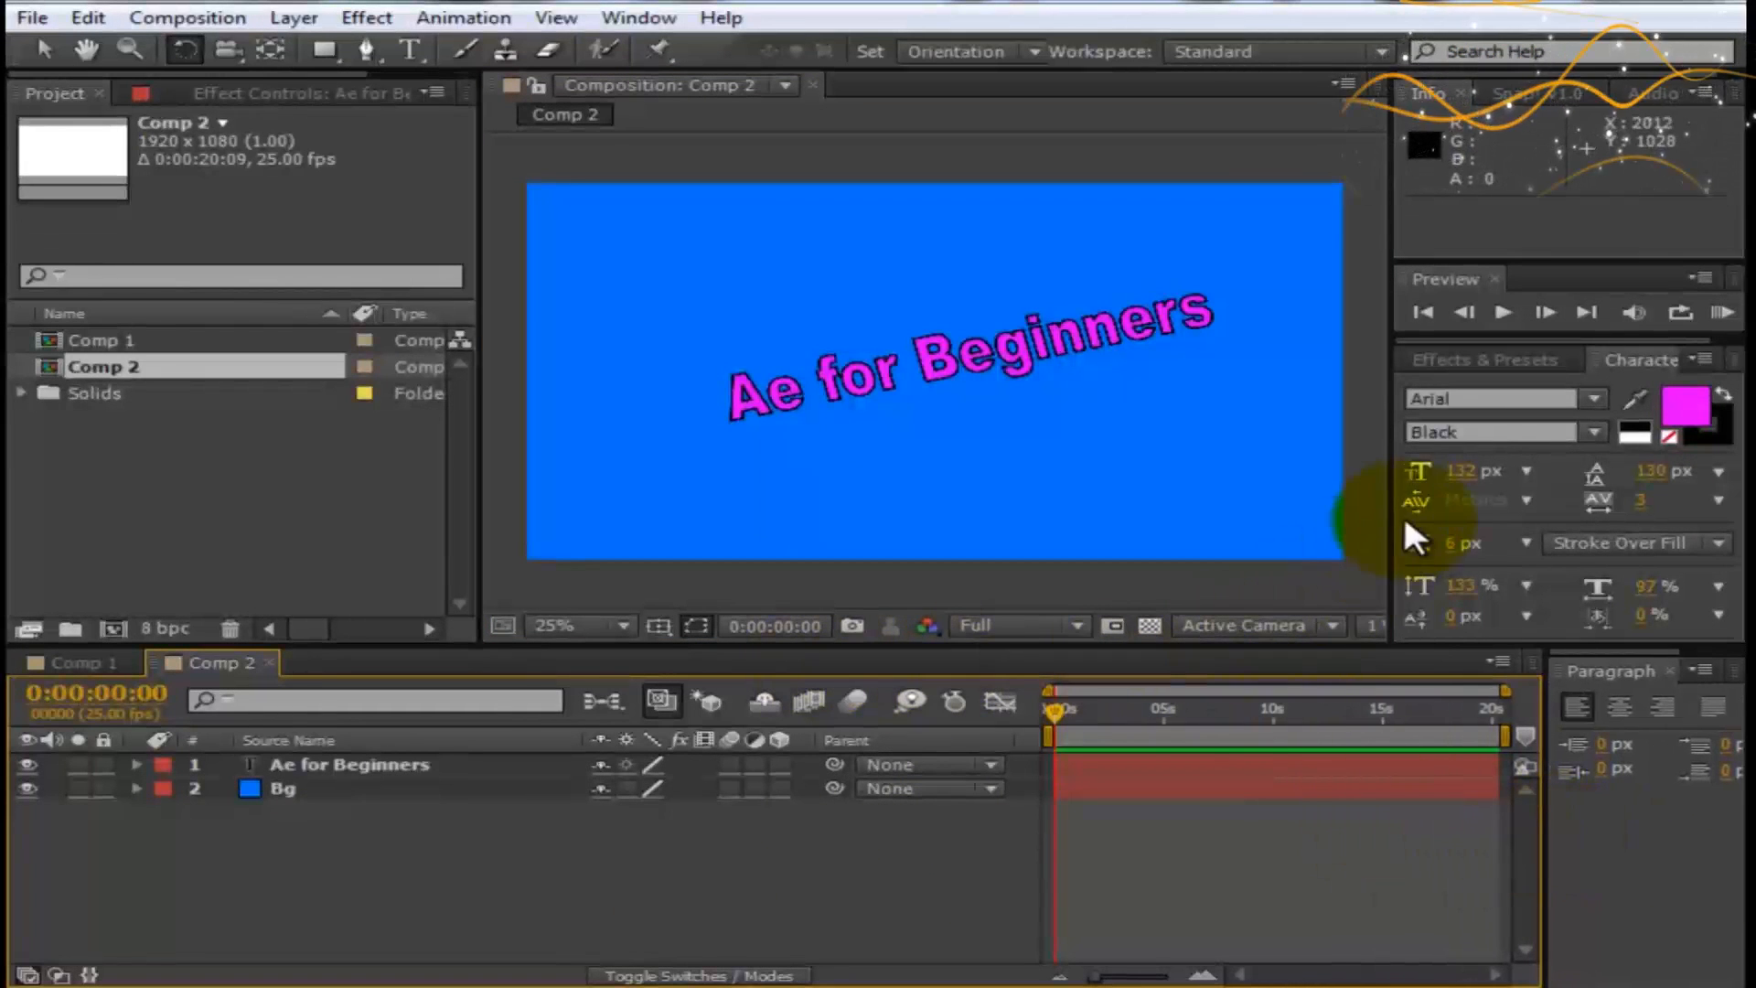
drag(1393, 510, 1497, 504)
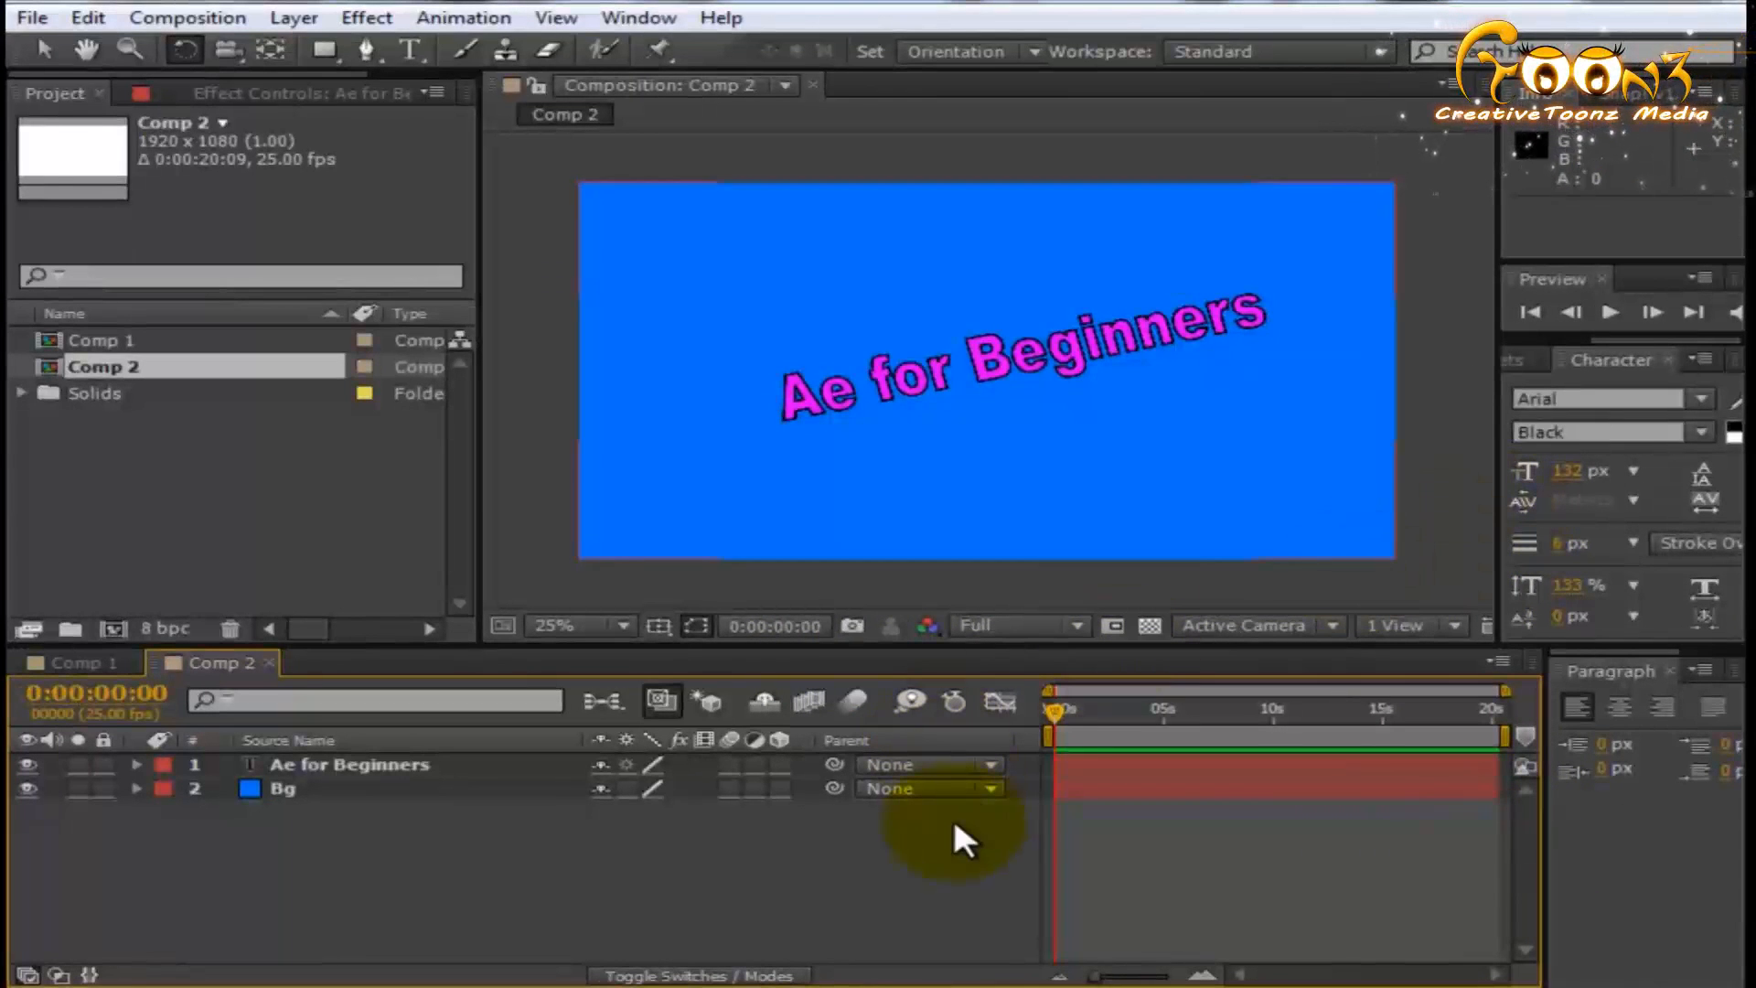
- Draw a region of interest around most of the text, from about 304, 200 down to 908, and toggle it repeatedly, ending with it off
click(1117, 624)
drag(704, 248, 1246, 503)
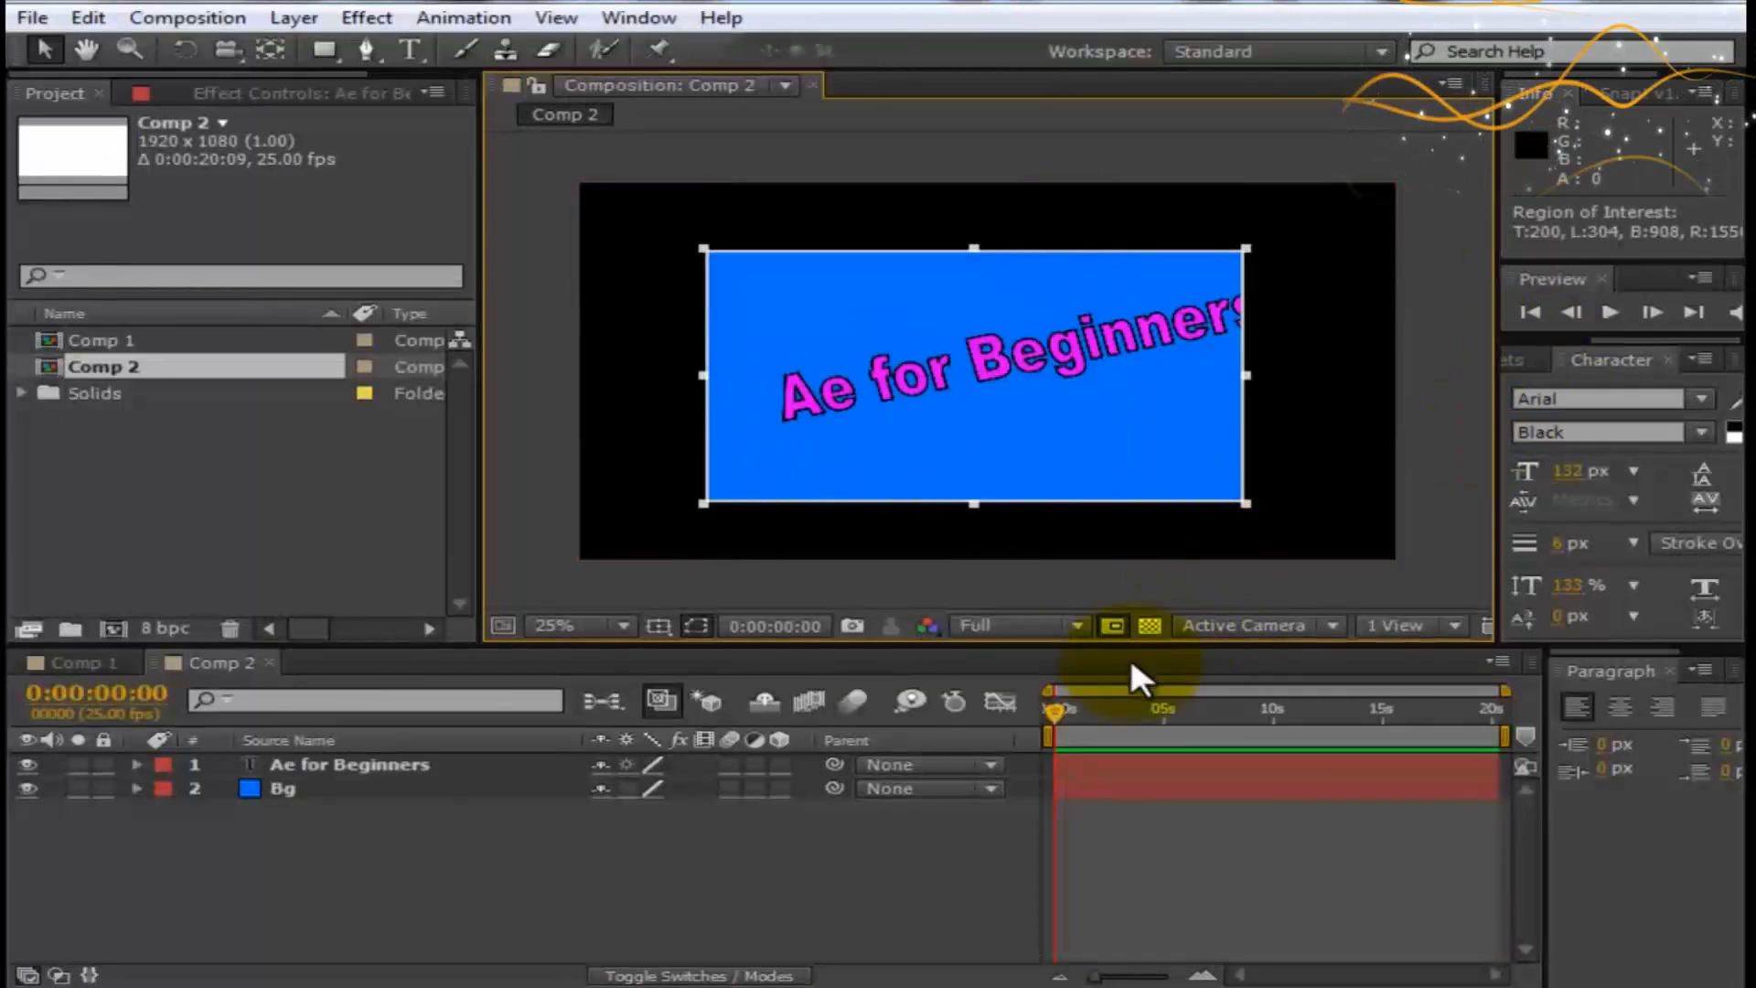
click(1115, 626)
click(1116, 625)
click(1115, 625)
click(1115, 625)
click(1115, 625)
click(1115, 626)
click(1116, 626)
click(1115, 626)
click(1115, 625)
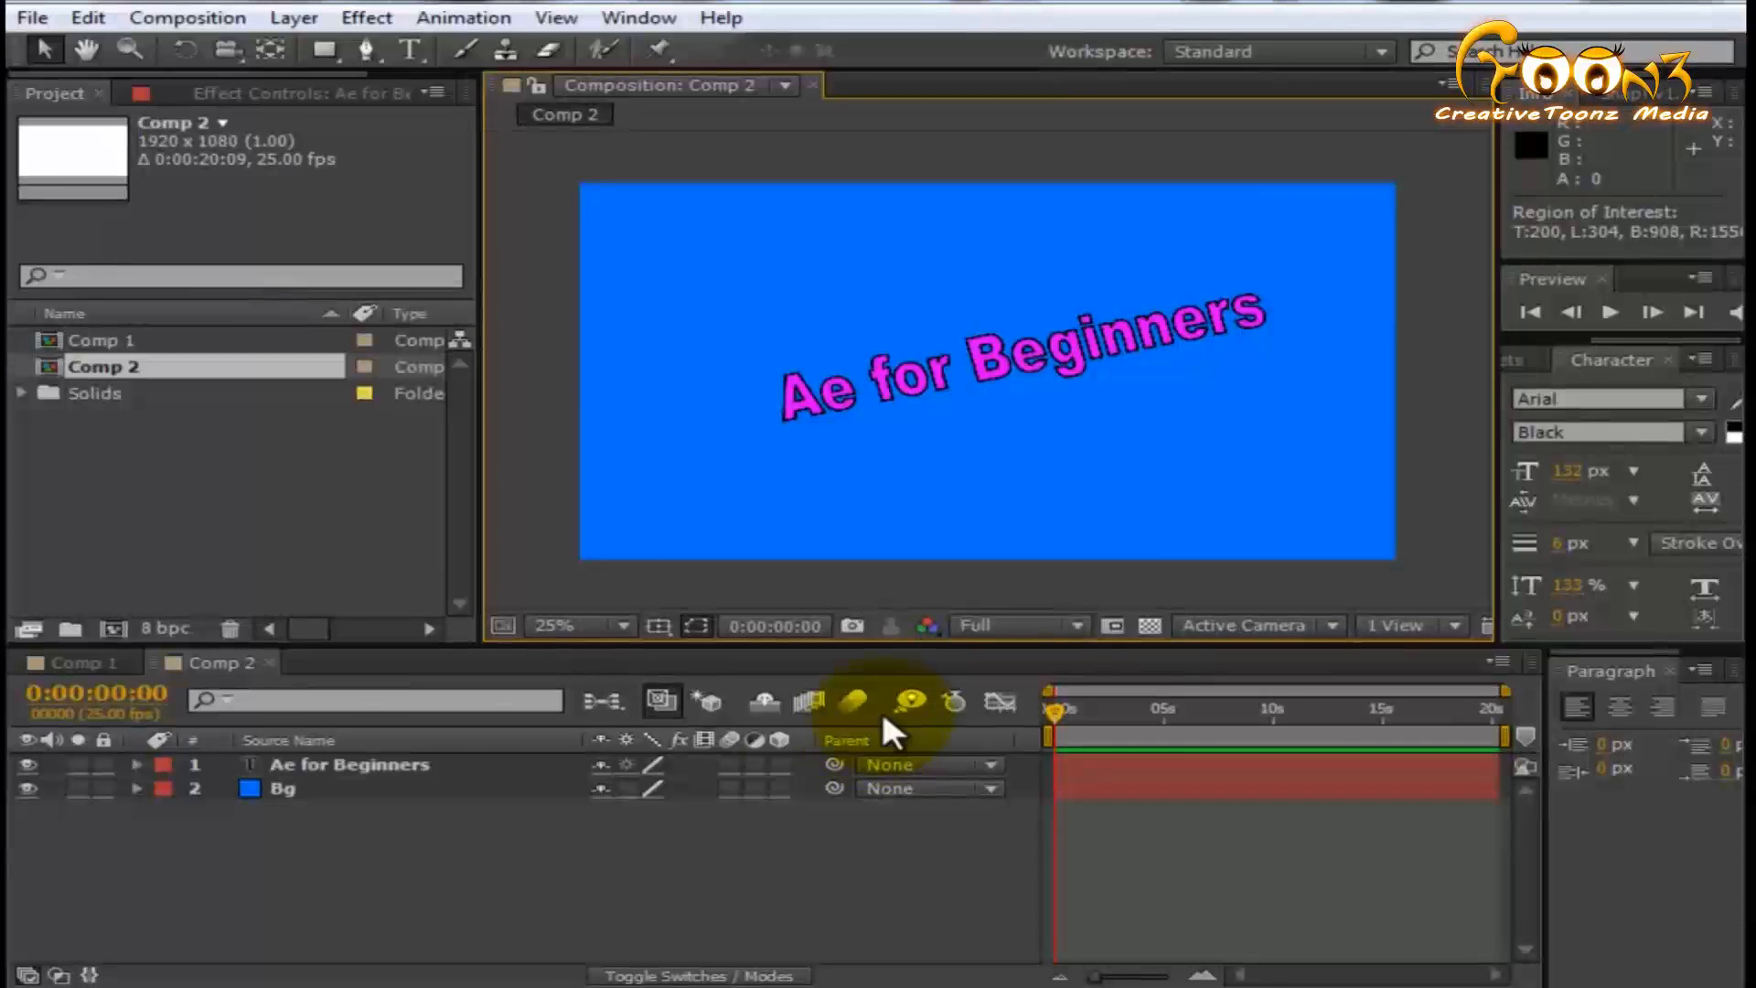
- Turn mask and shape path visibility off and back on
click(703, 623)
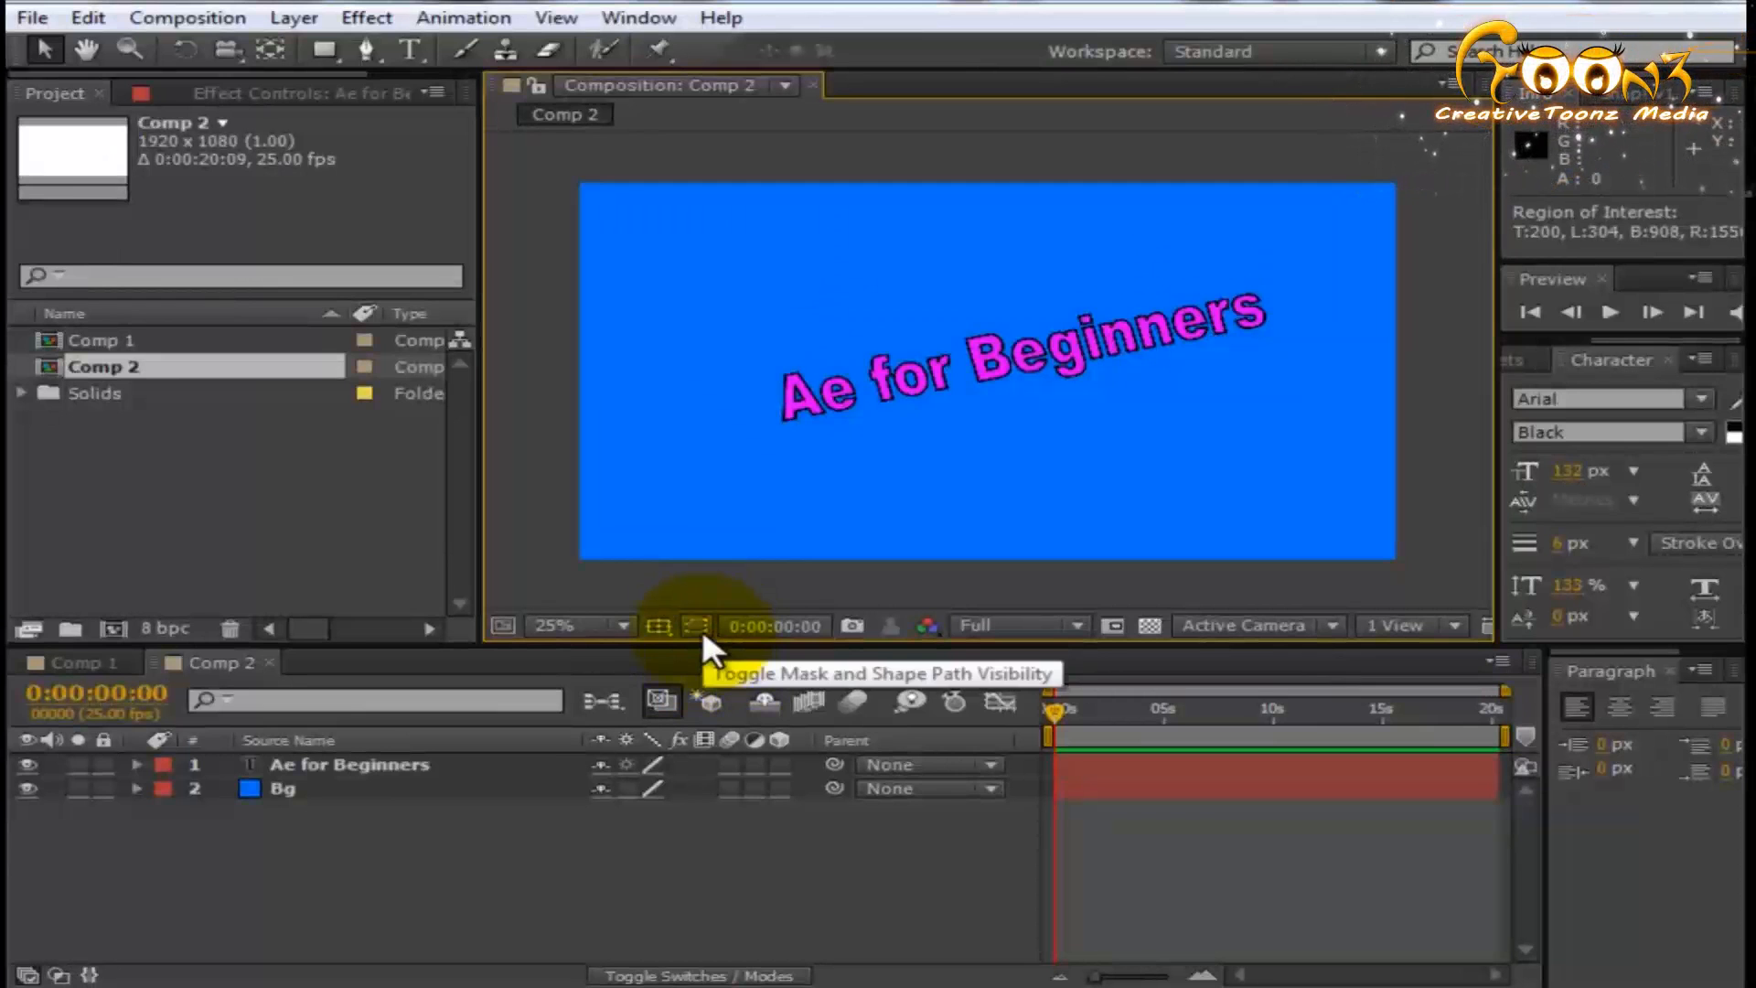
click(702, 630)
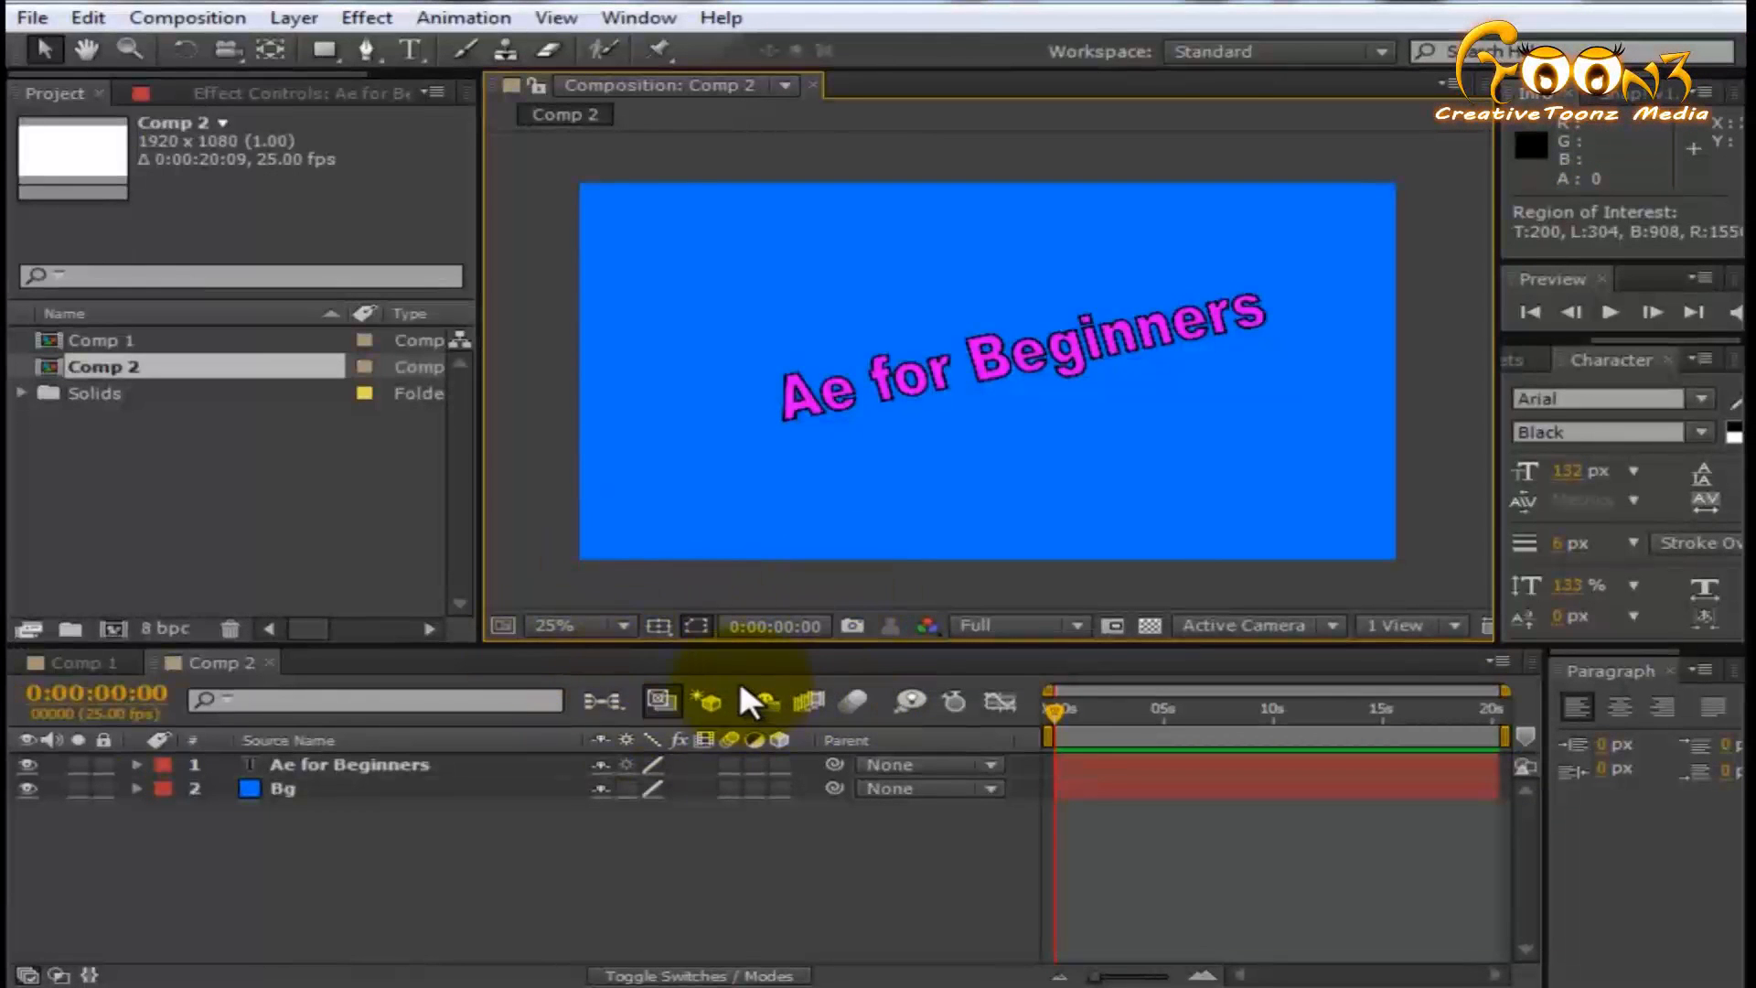
- Preview the transparency grid with the Bg layer hidden, toggling the grid repeatedly, and restore the layer with the grid off
click(1150, 625)
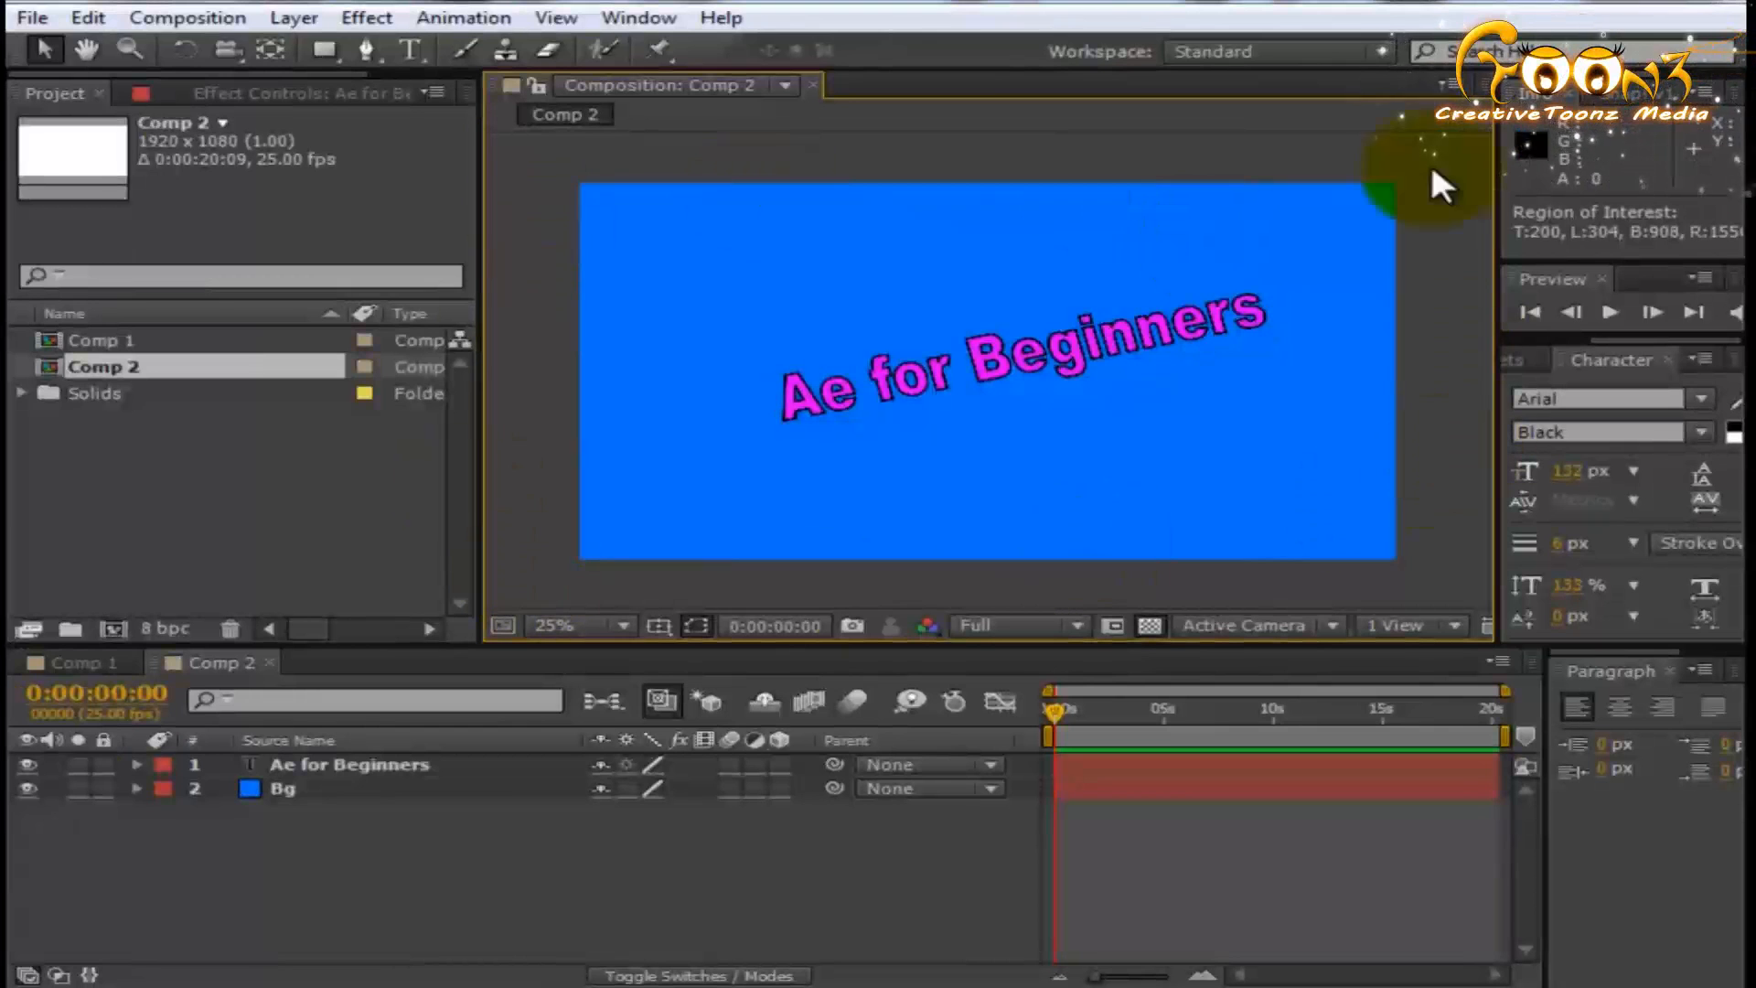
click(28, 789)
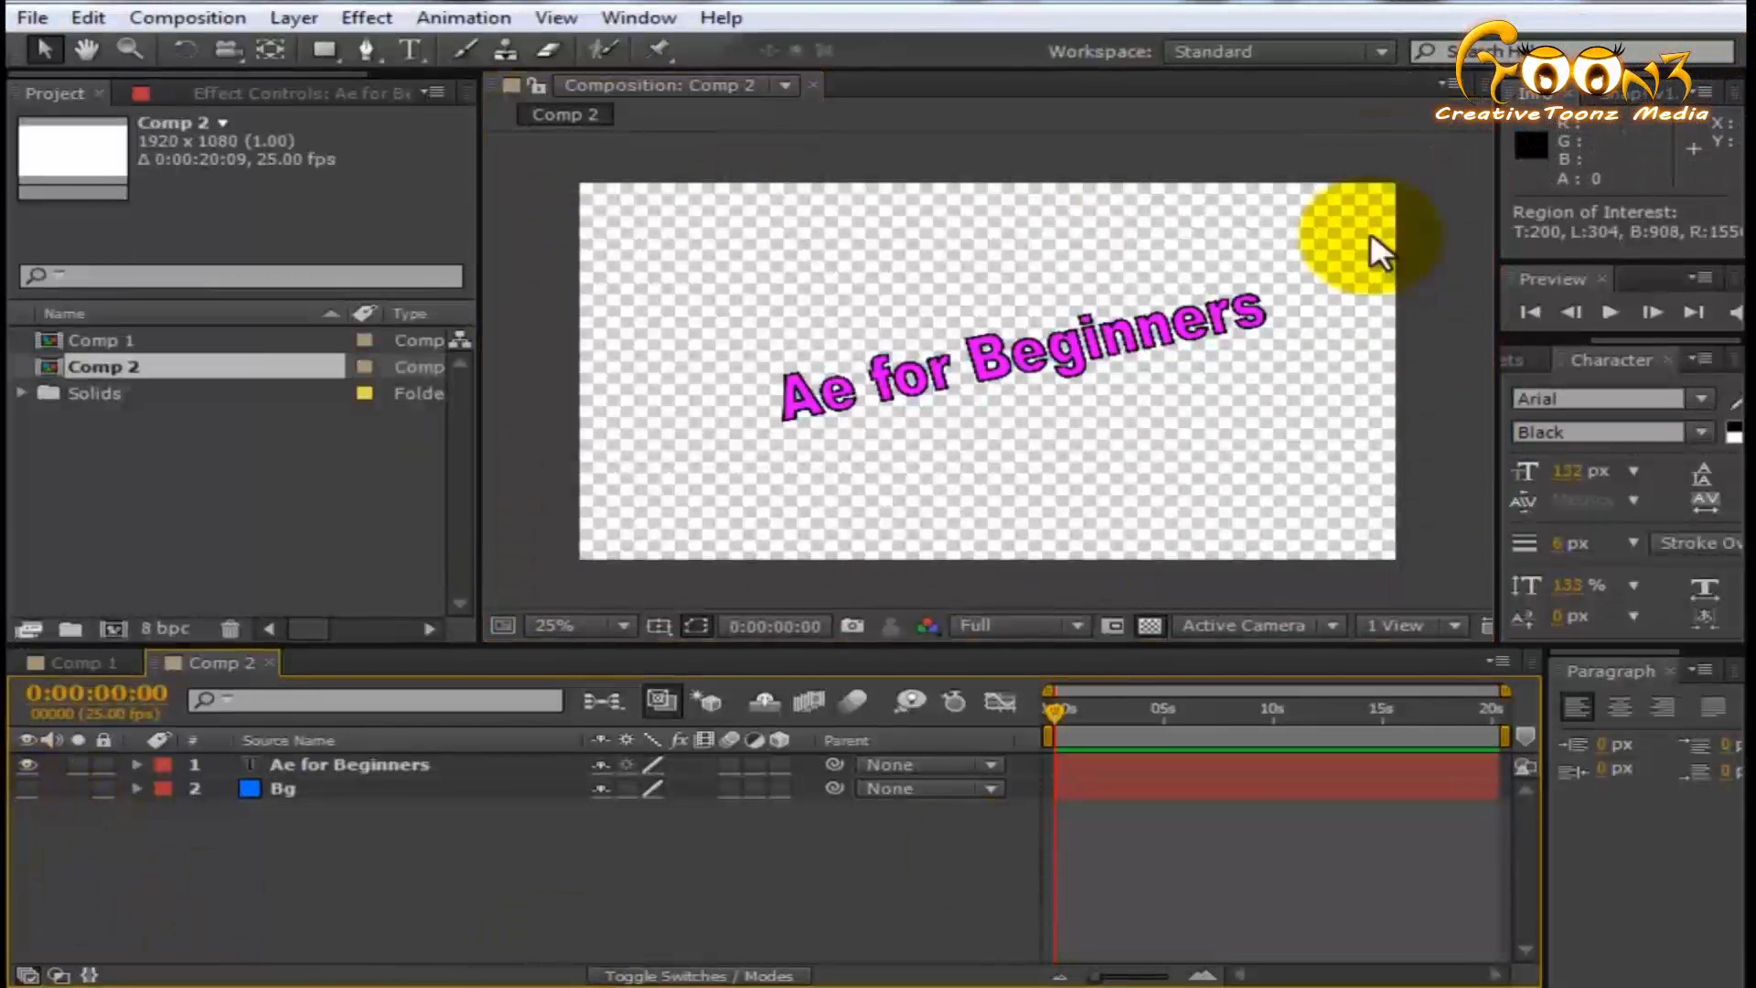
click(1150, 625)
click(1148, 623)
click(1148, 624)
click(1148, 624)
click(1148, 624)
click(1150, 625)
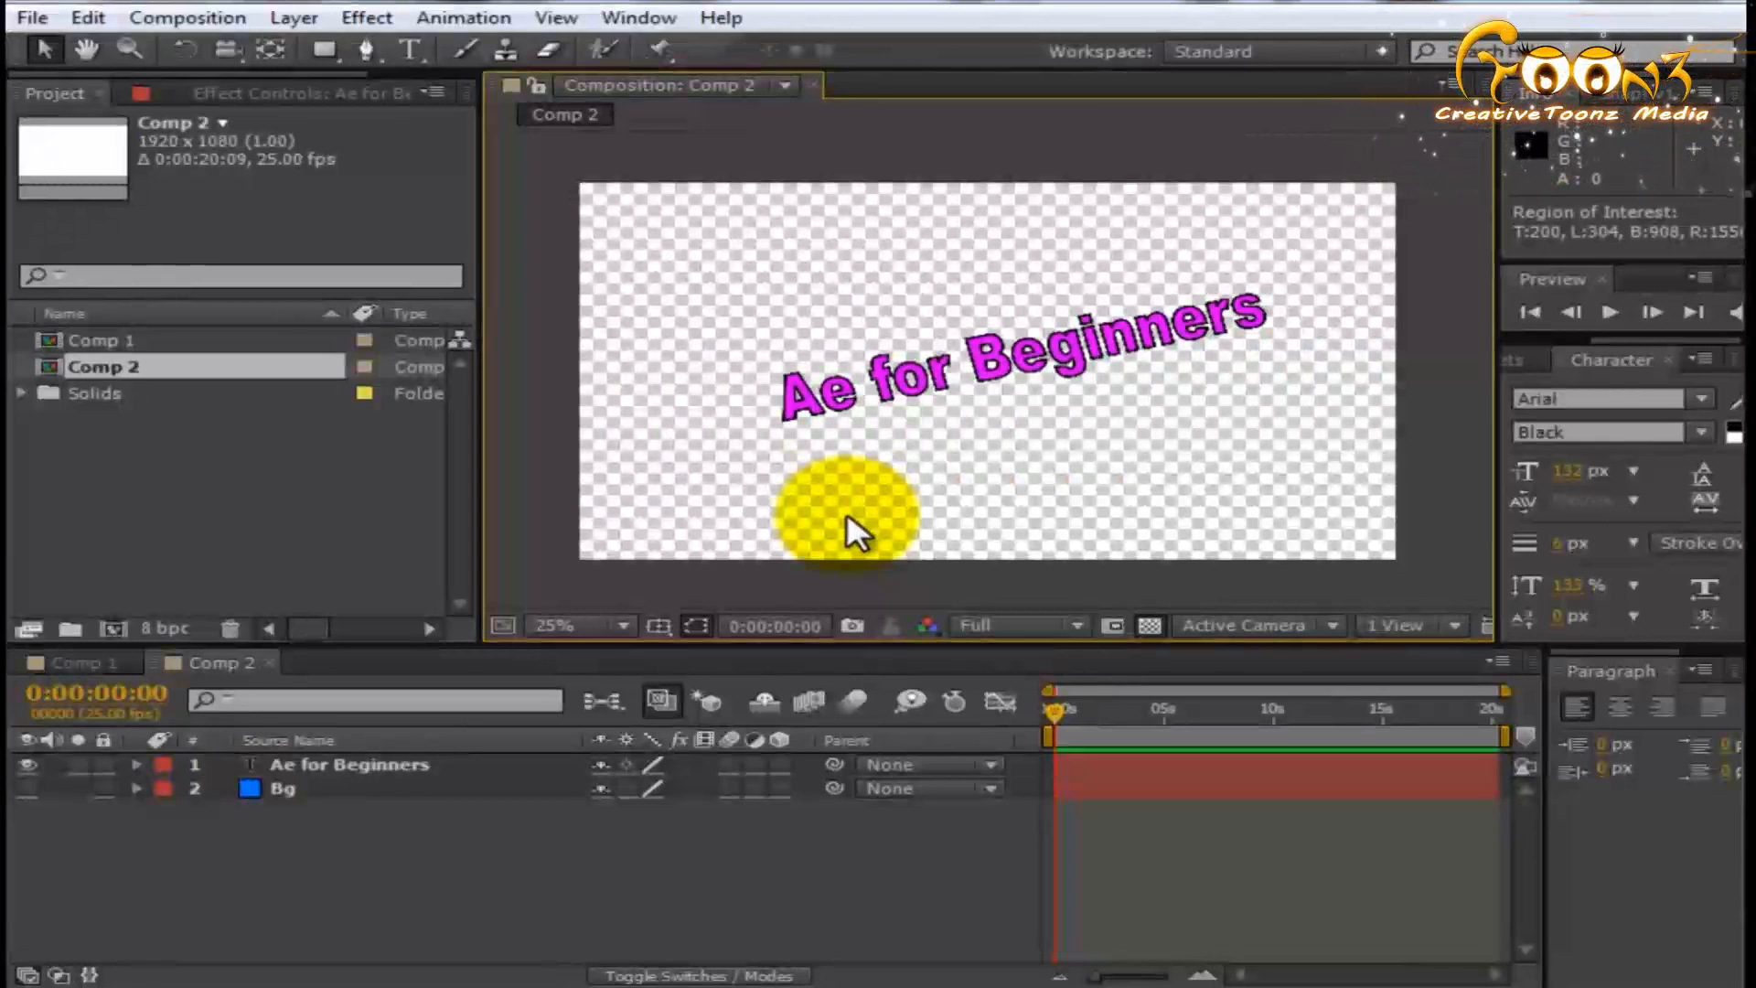
click(28, 789)
click(1146, 627)
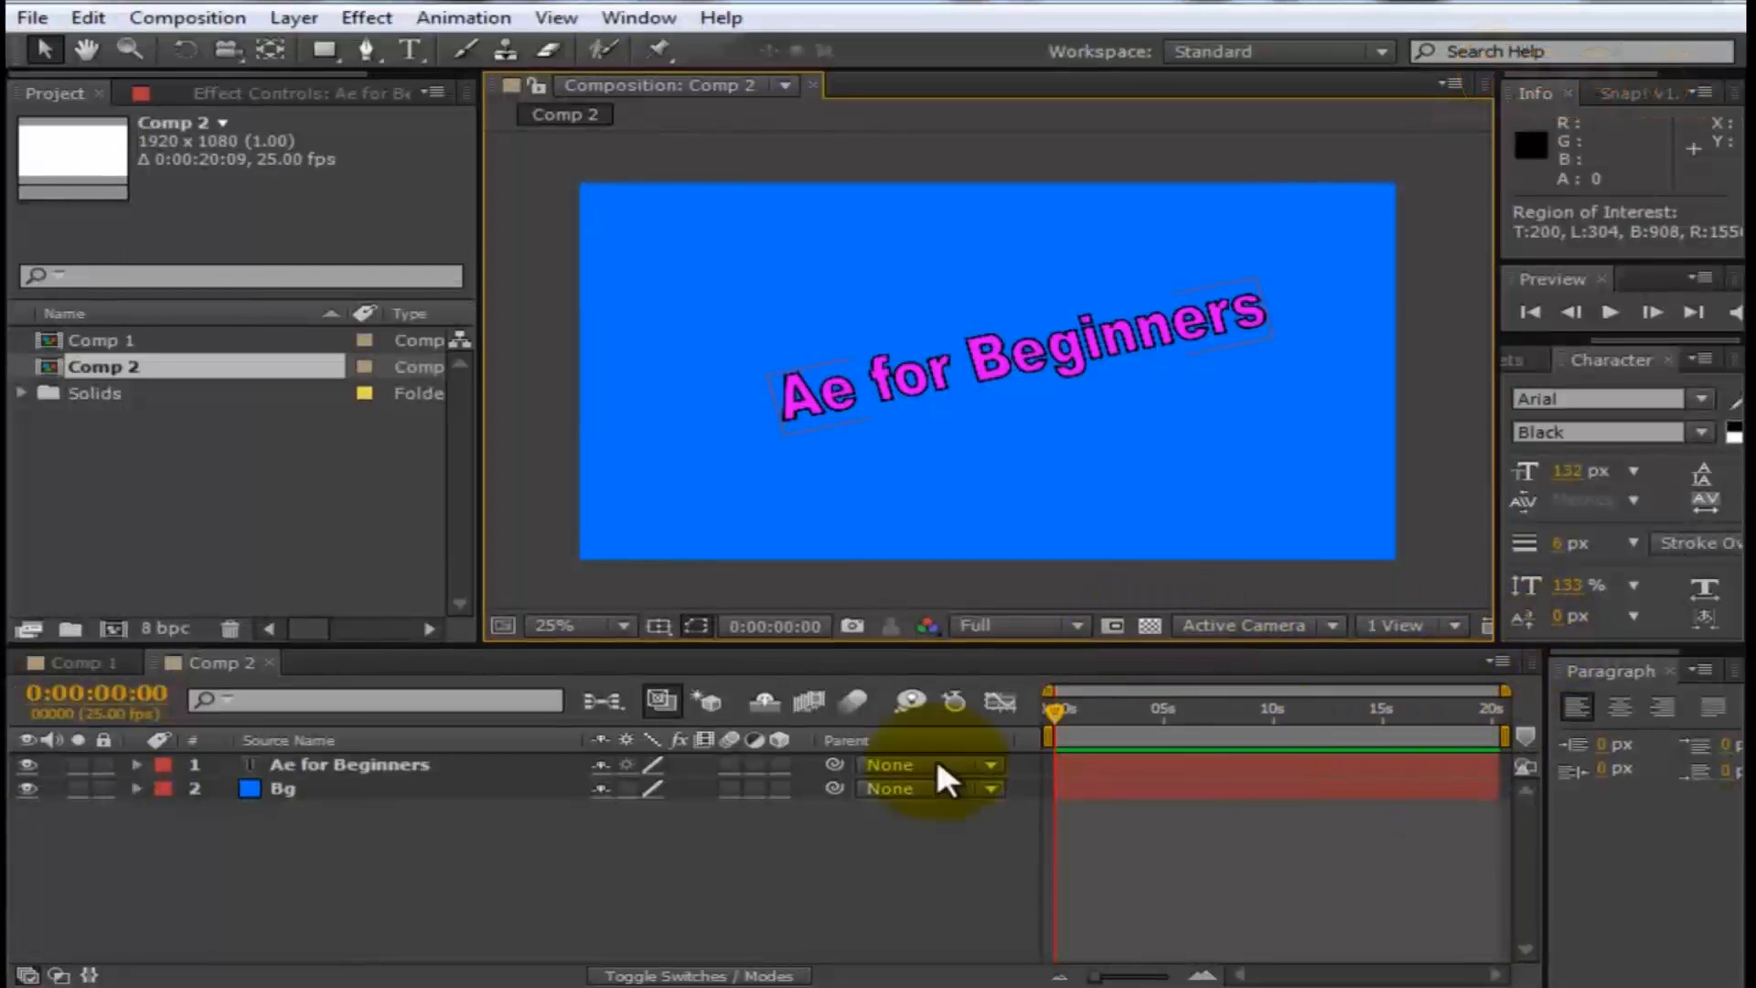
- Review the available 3D views, keeping Active Camera, and widen the Composition panel on both sides
click(1231, 626)
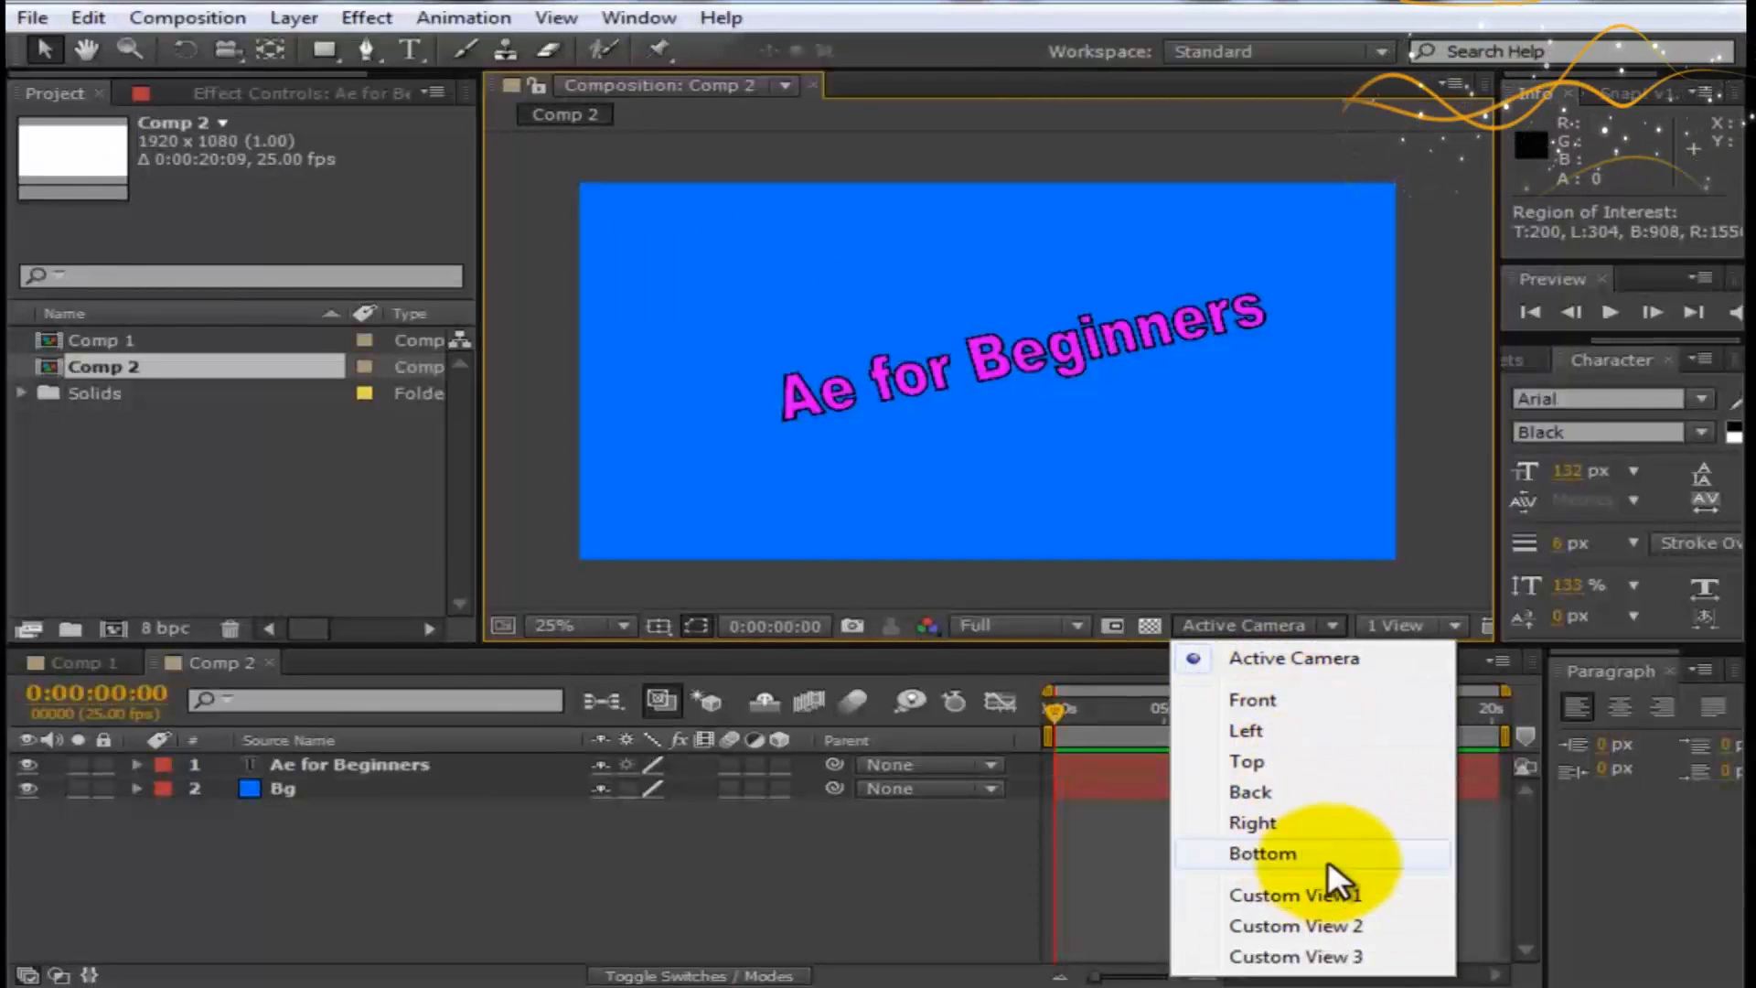
click(722, 909)
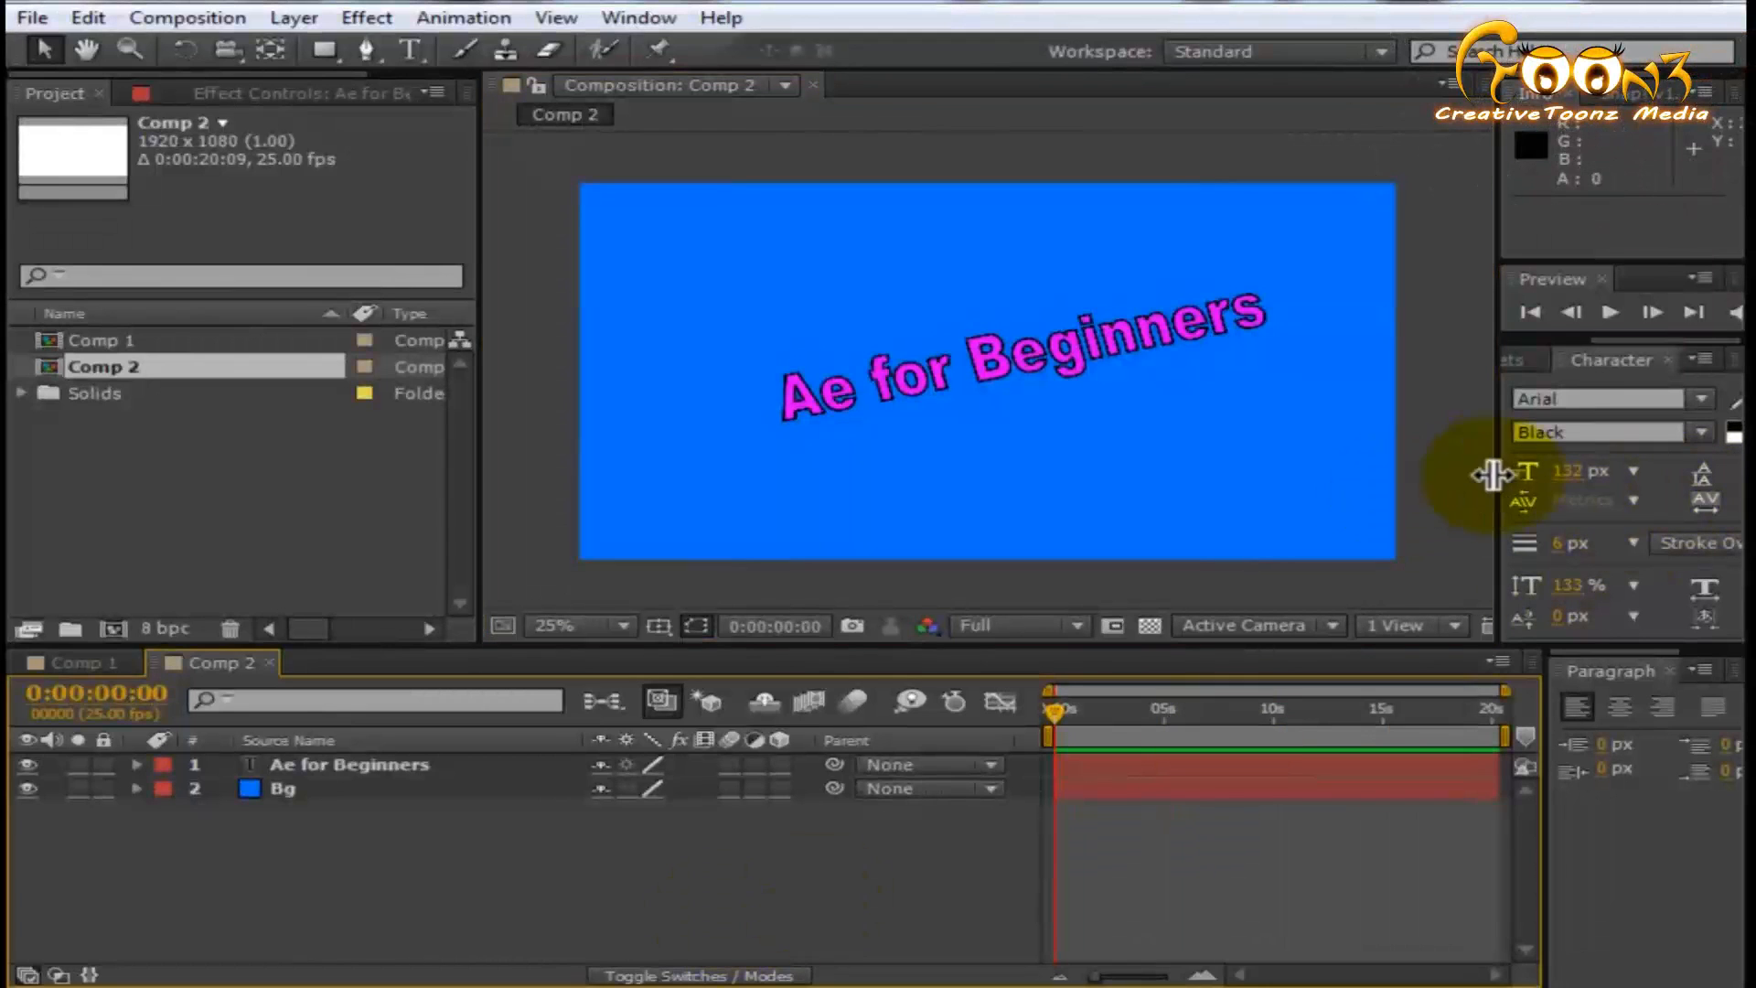
drag(1498, 475, 1699, 469)
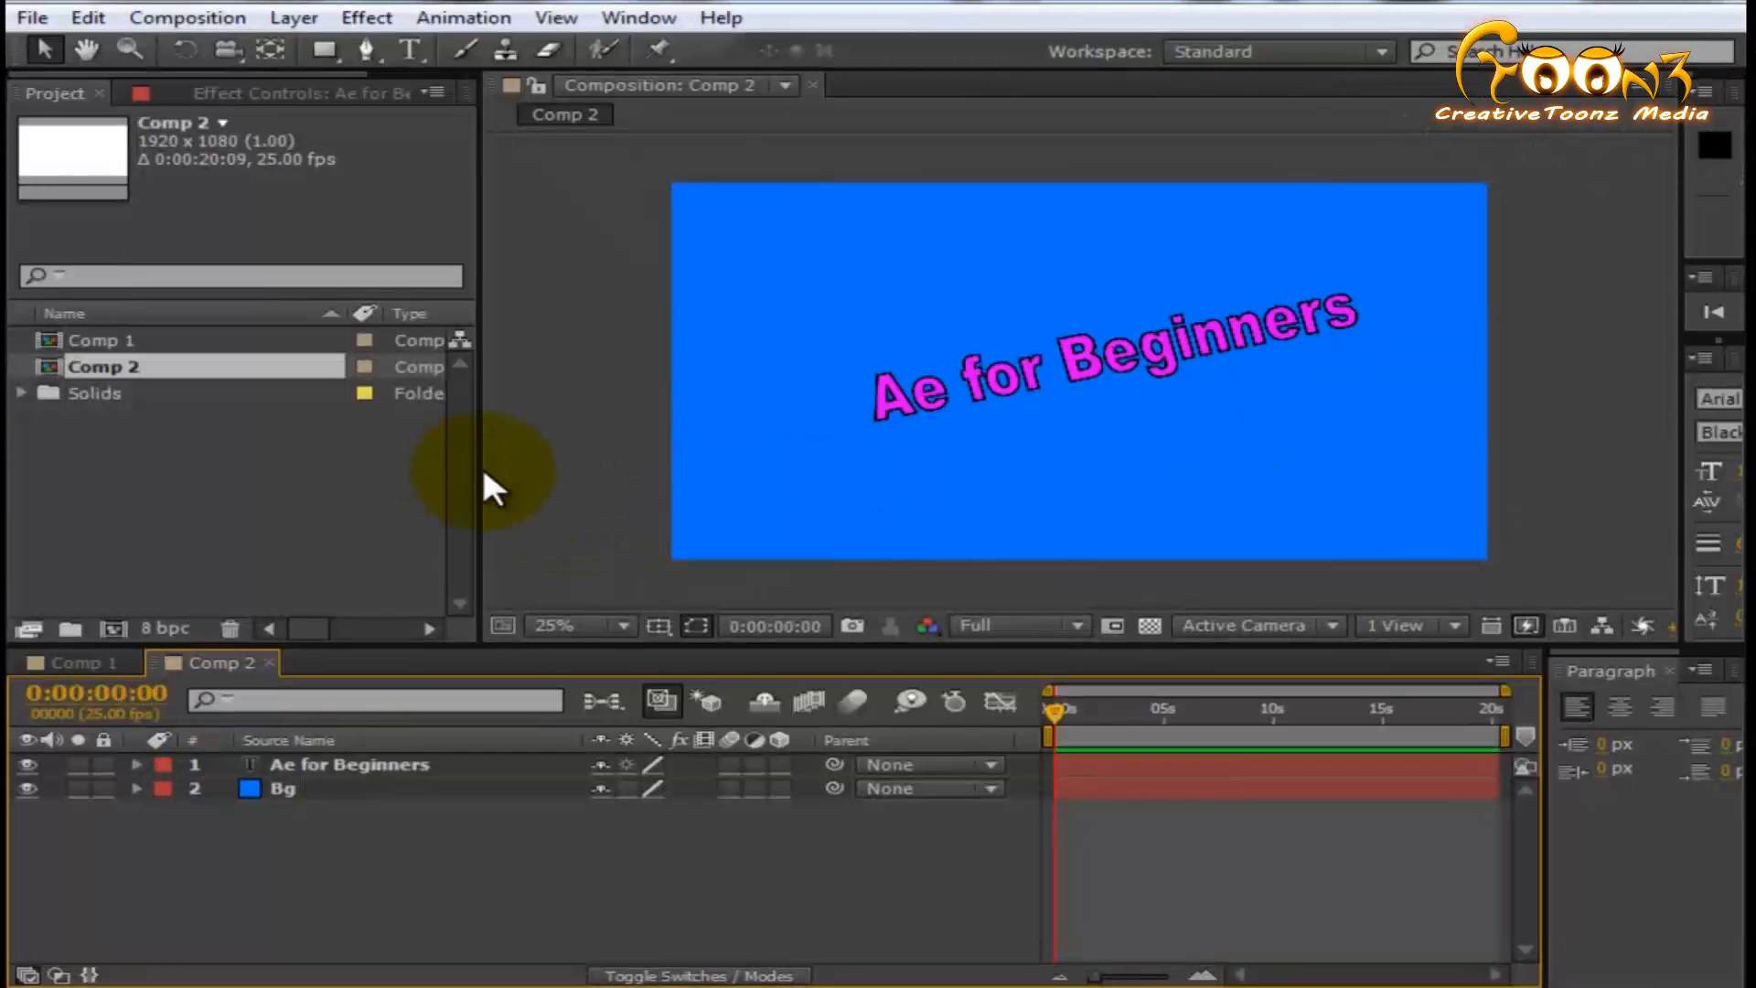
drag(470, 467, 389, 464)
- Try the 2 Views - Horizontal and 4 Views layouts for the composition and return to 1 View
click(1310, 628)
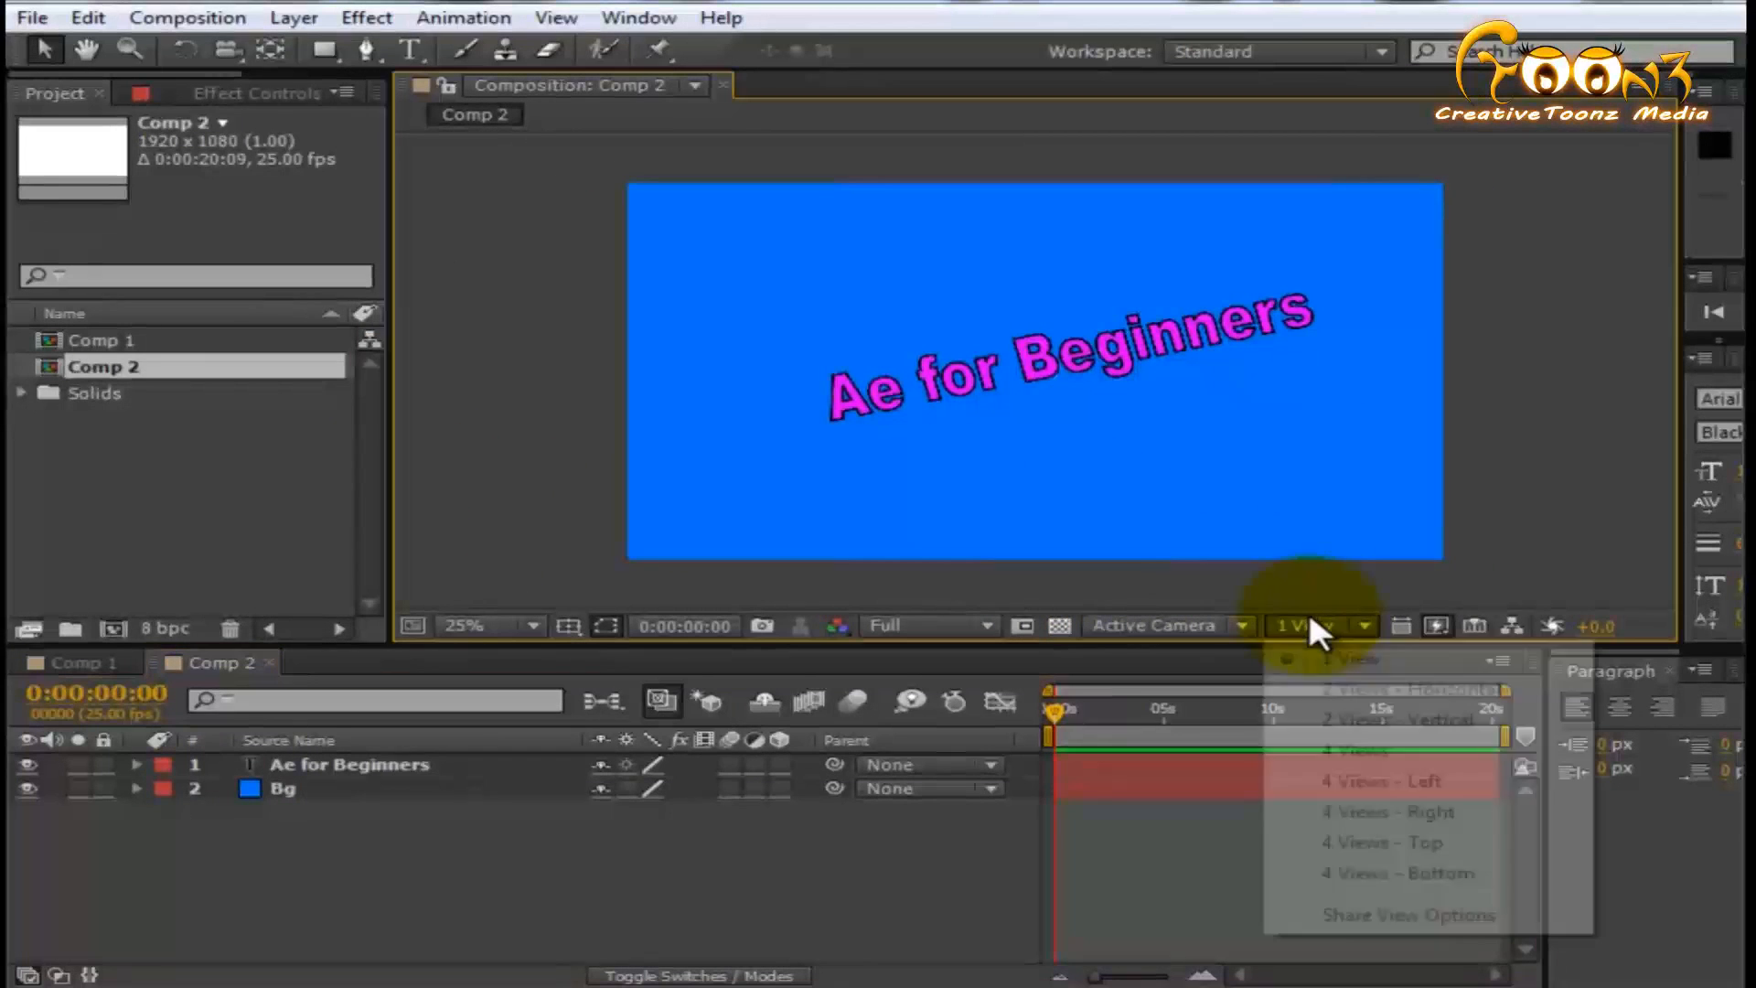
click(1414, 689)
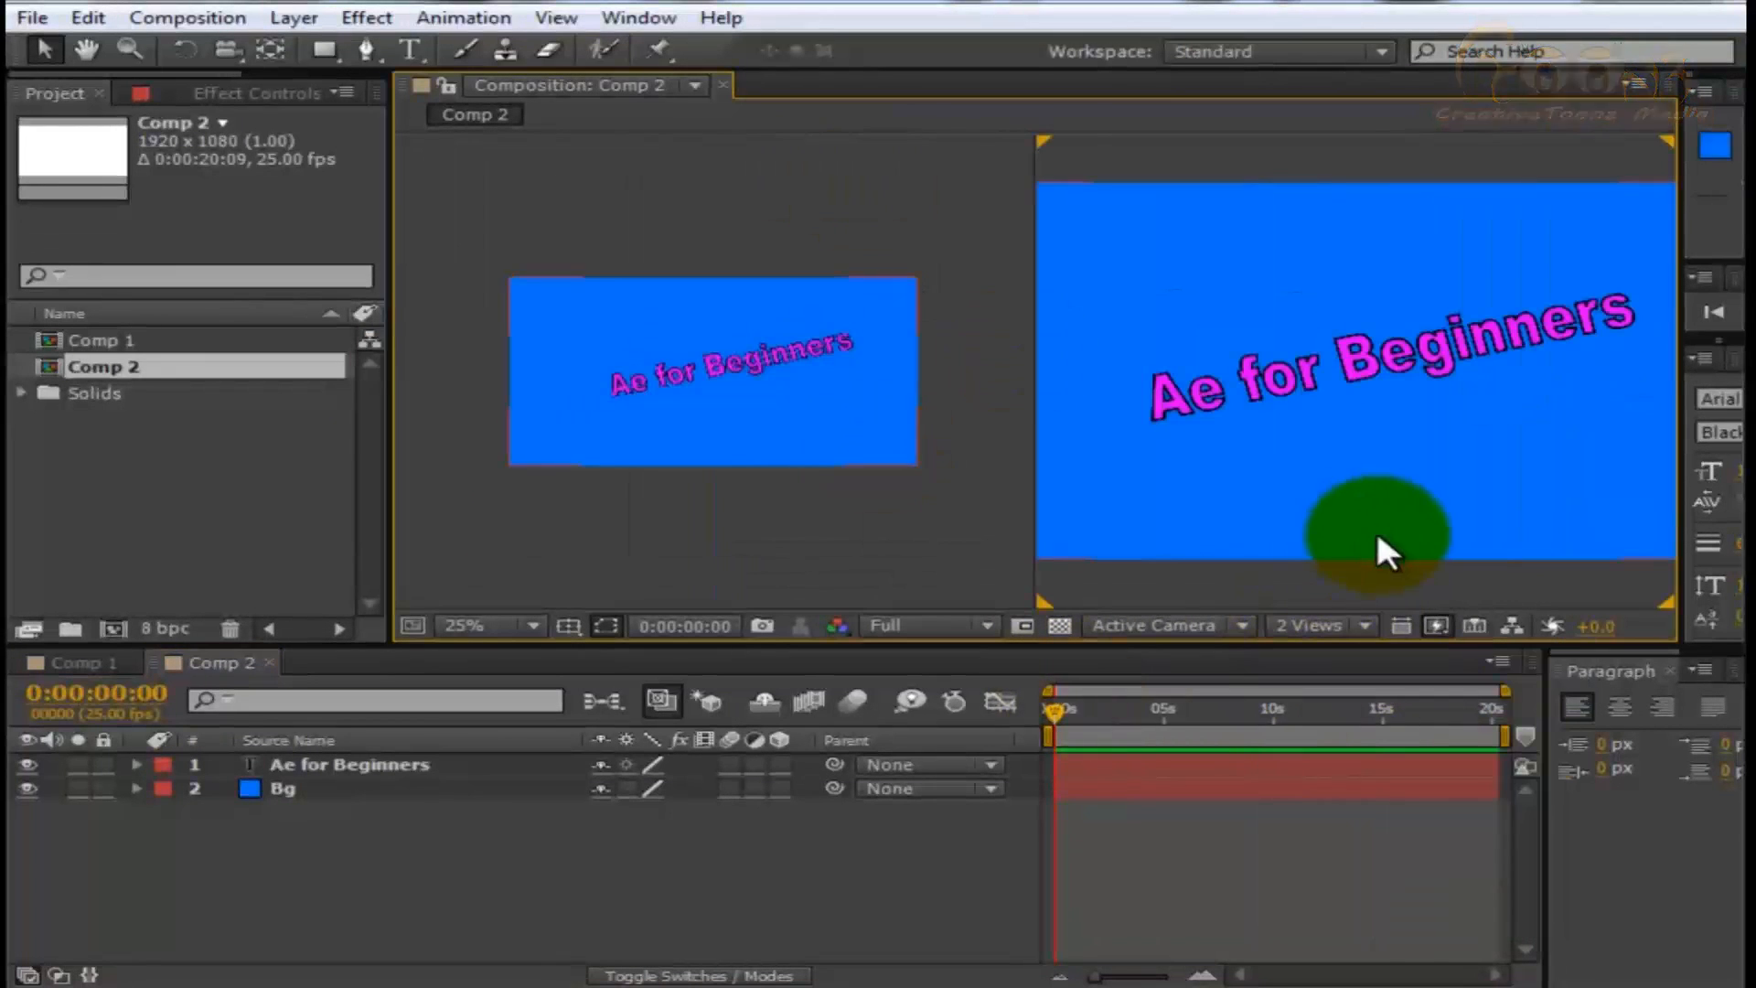
click(1321, 625)
click(1371, 755)
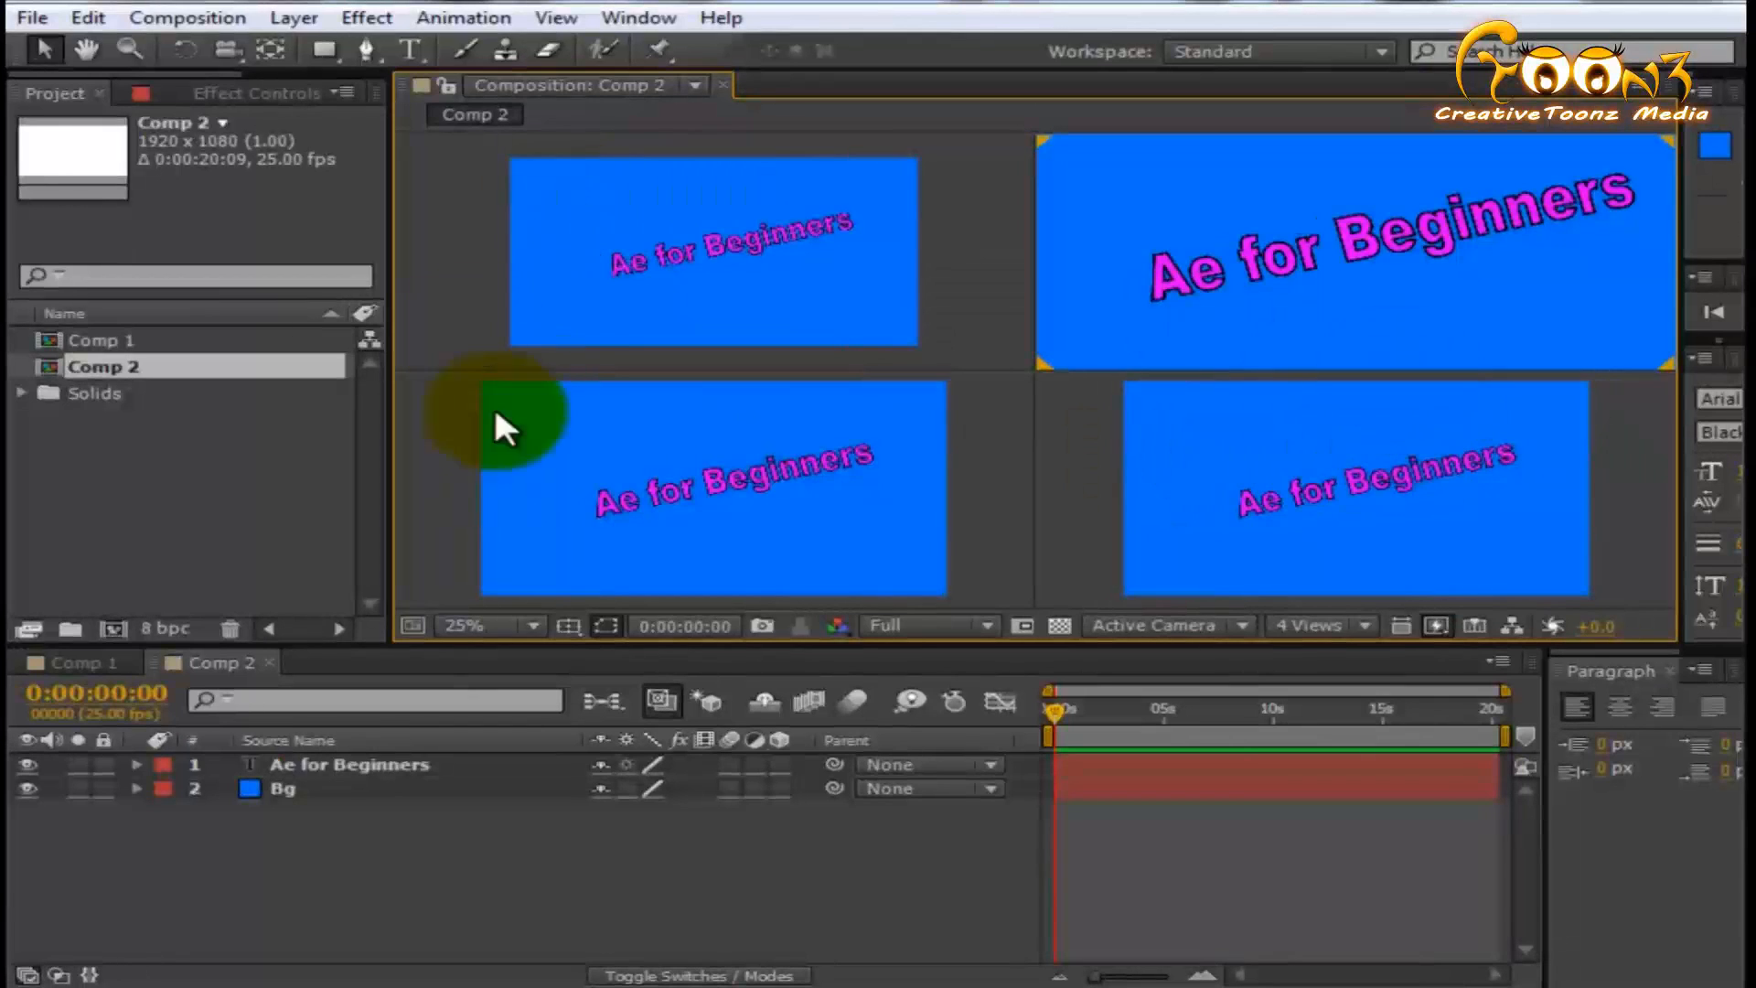
click(1306, 627)
click(1317, 653)
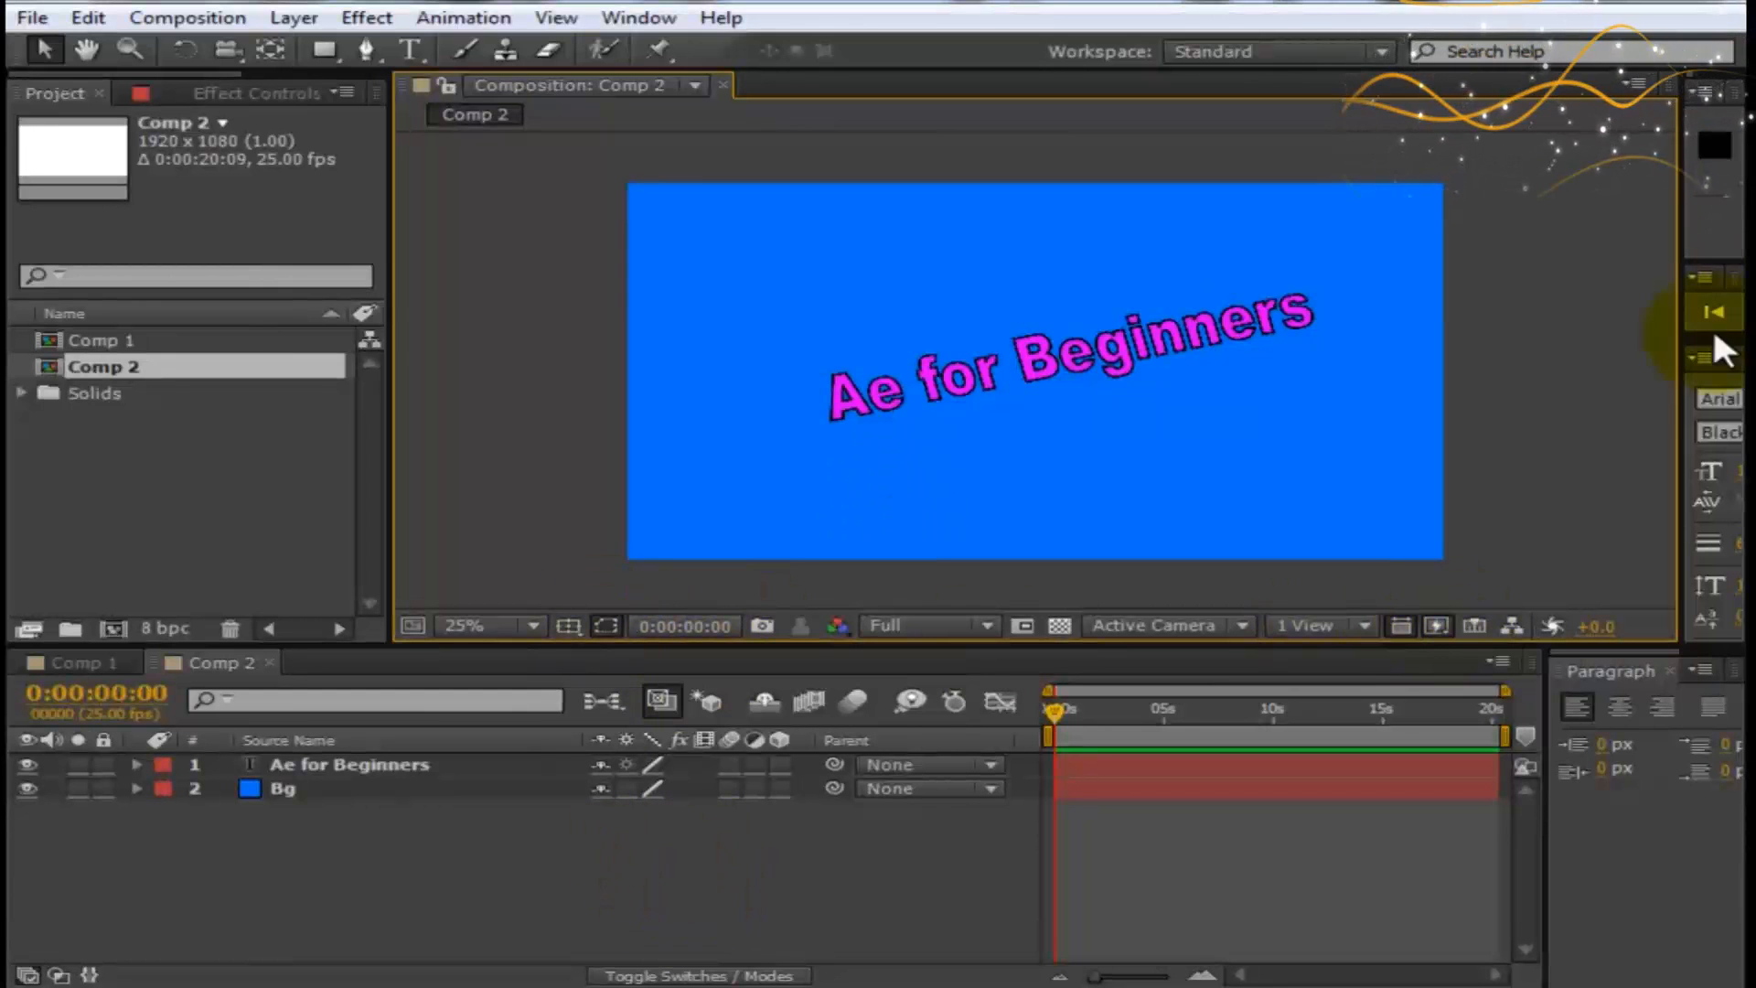
- Narrow the Composition panel so the Character settings are fully shown, and switch to Comp 1
drag(1680, 369, 1353, 363)
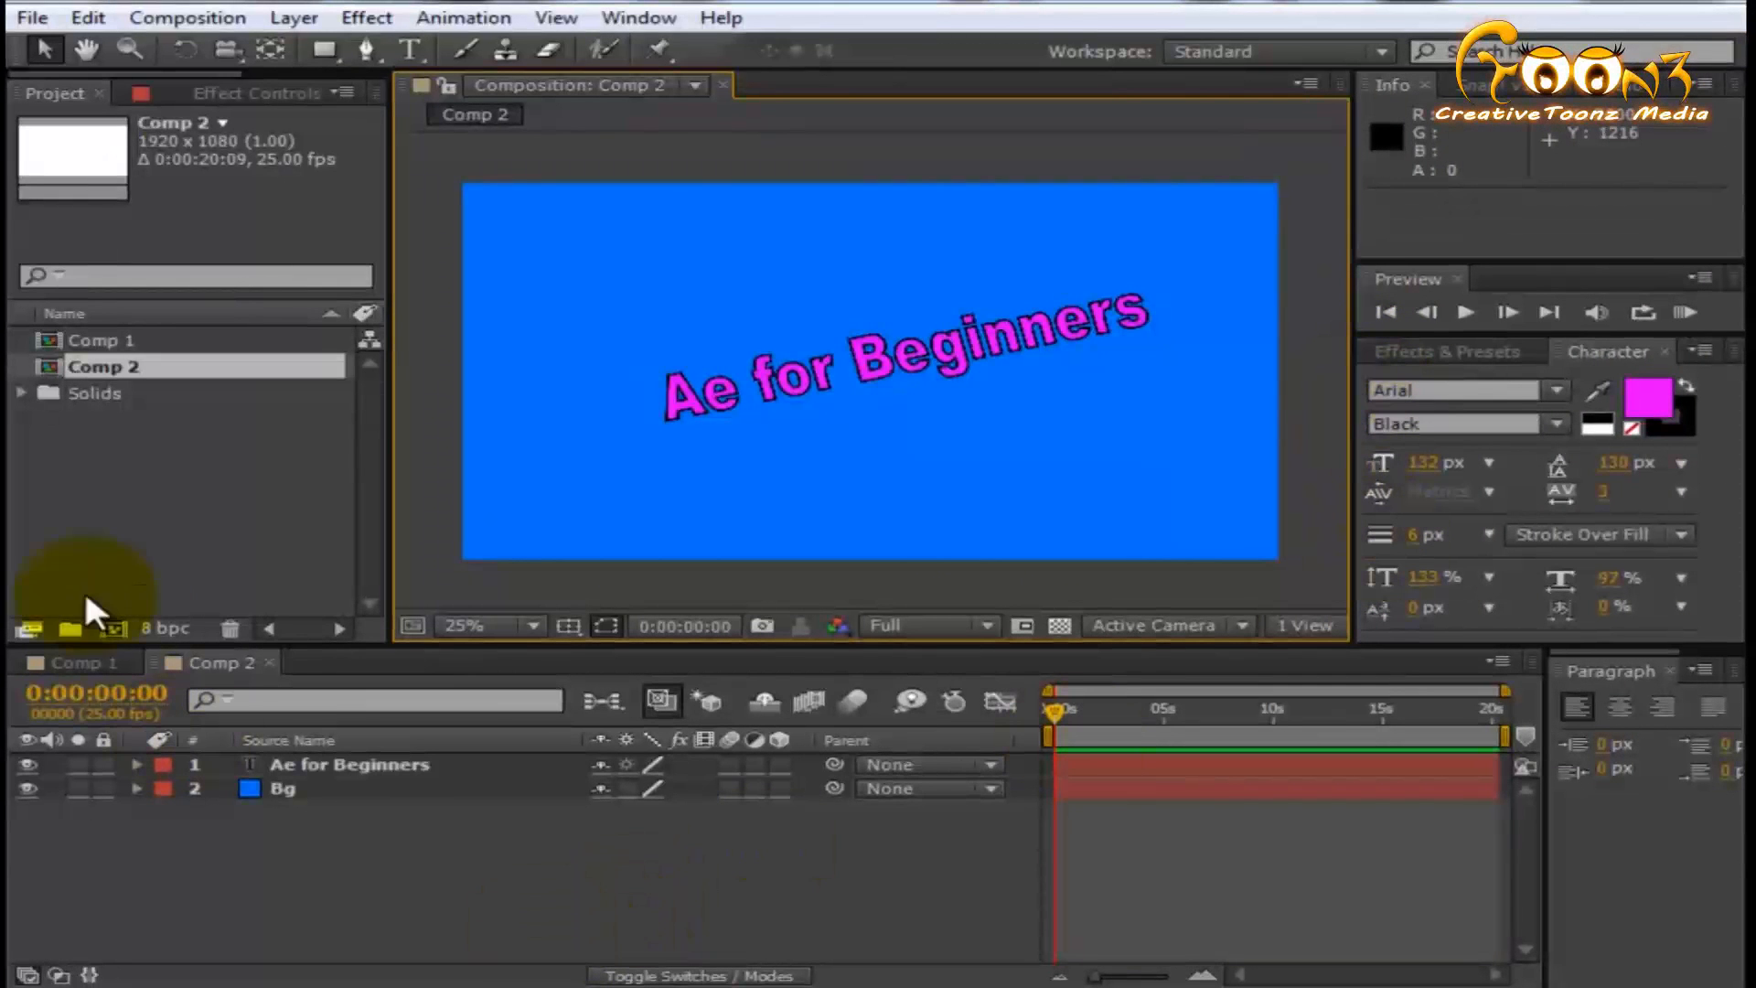
click(82, 664)
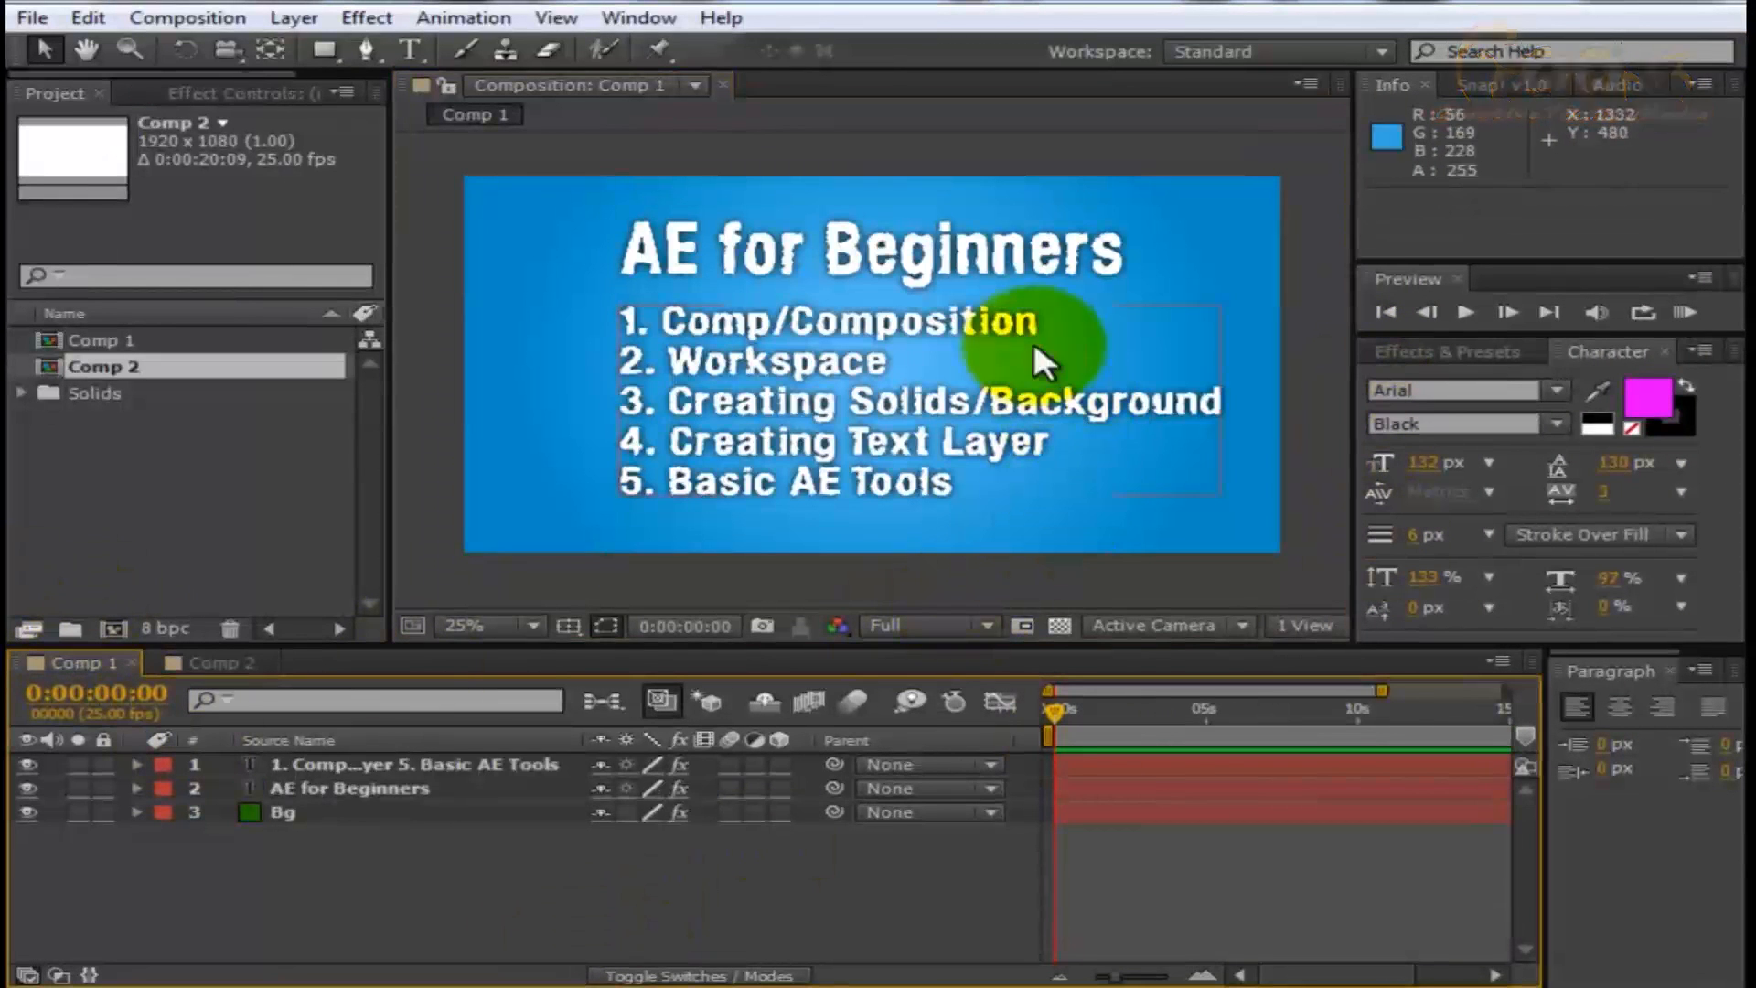